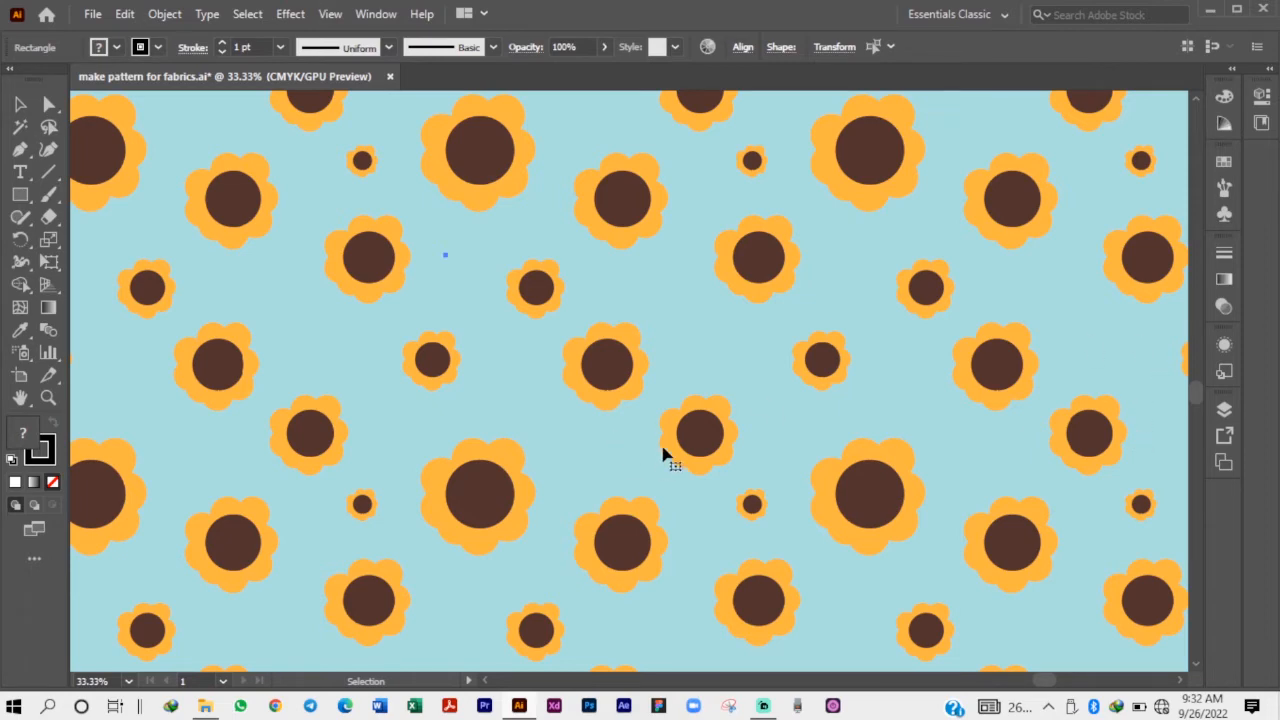
Move the small motif of diamonds, dots and lines onto the blank artboard, near its upper-left corner.
{"action": "scroll", "coordinate": [668, 443], "scroll_direction": "down", "scroll_amount": 2}
{"action": "scroll", "coordinate": [750, 397], "scroll_direction": "down", "scroll_amount": 2}
{"action": "left_click_drag", "start_coordinate": [550, 344], "coordinate": [804, 354]}
{"action": "scroll", "coordinate": [345, 276], "scroll_direction": "up", "scroll_amount": 1}
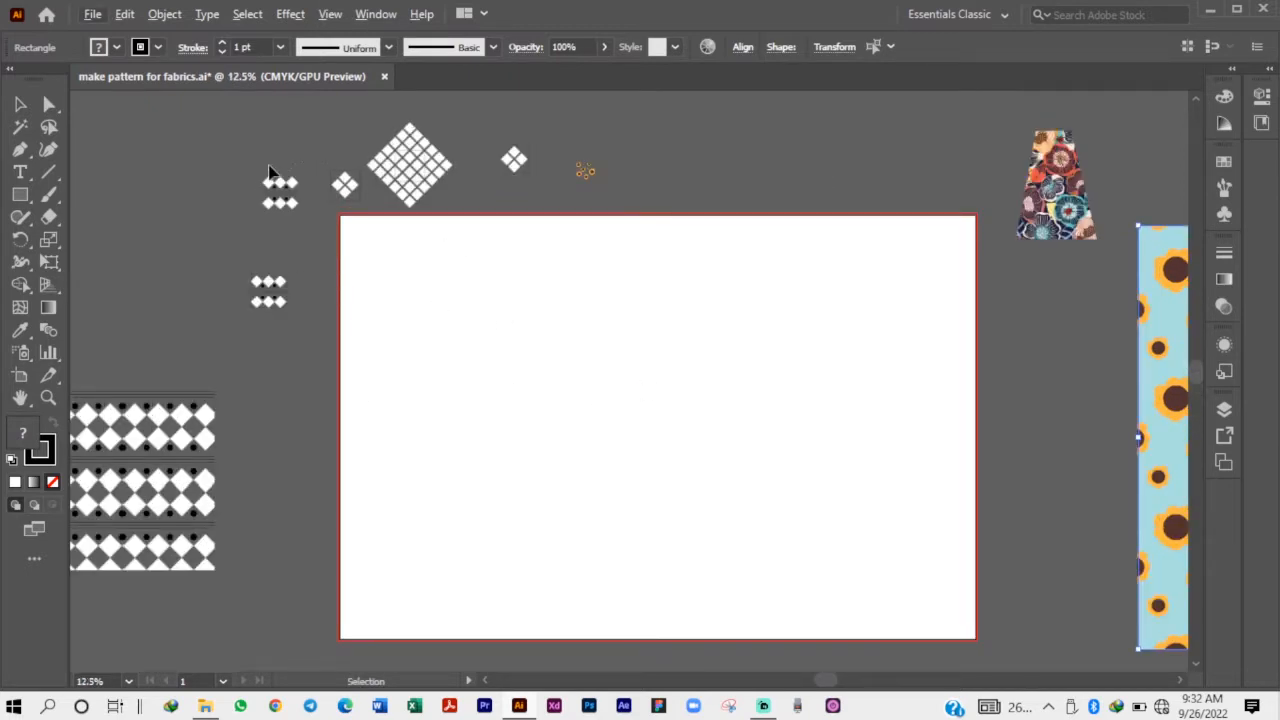
{"action": "scroll", "coordinate": [262, 170], "scroll_direction": "up", "scroll_amount": 1}
{"action": "left_click_drag", "start_coordinate": [257, 163], "coordinate": [440, 305]}
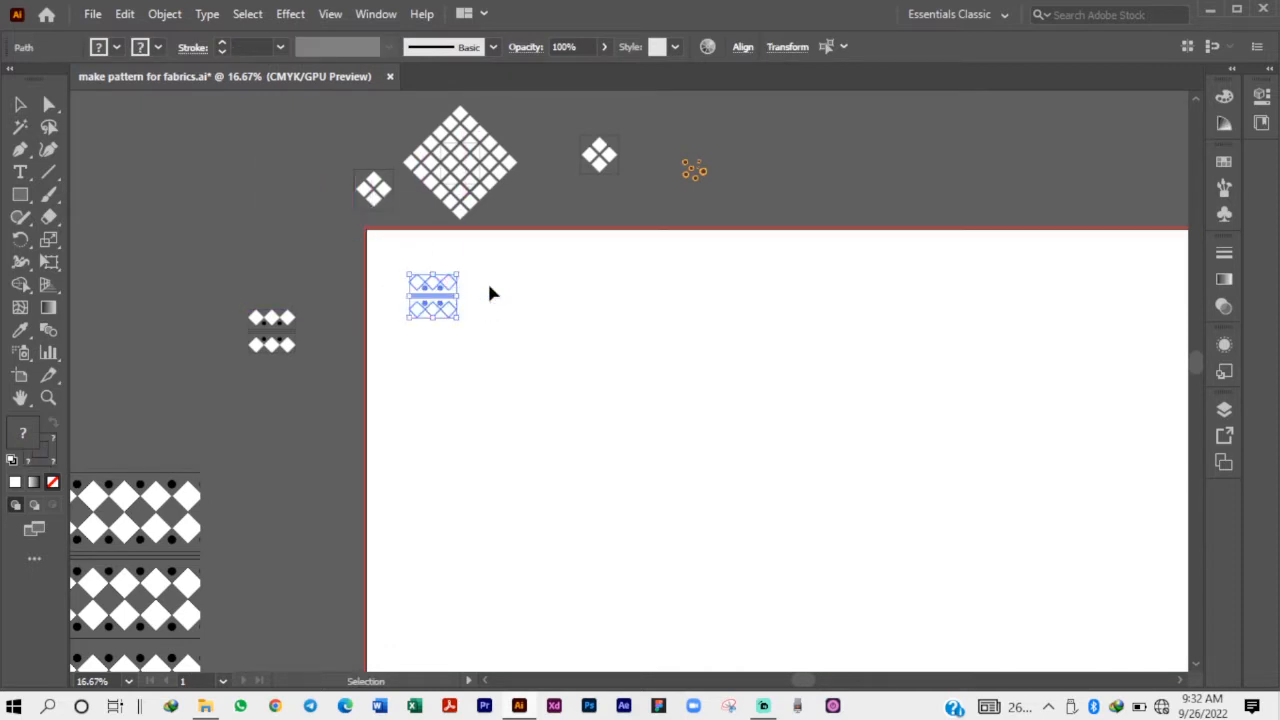
{"action": "left_click", "coordinate": [490, 293]}
{"action": "scroll", "coordinate": [425, 293], "scroll_direction": "up", "scroll_amount": 4}
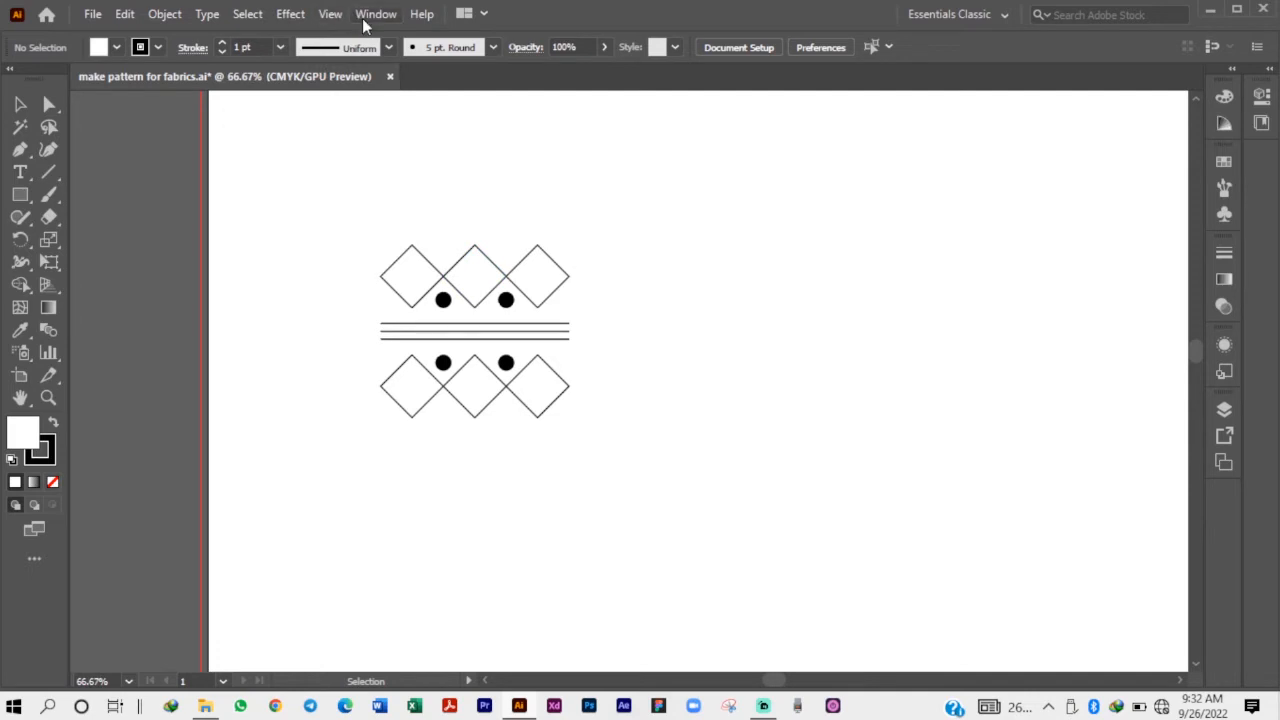
Show the document grid and turn on Snap to Grid.
{"action": "left_click", "coordinate": [334, 18]}
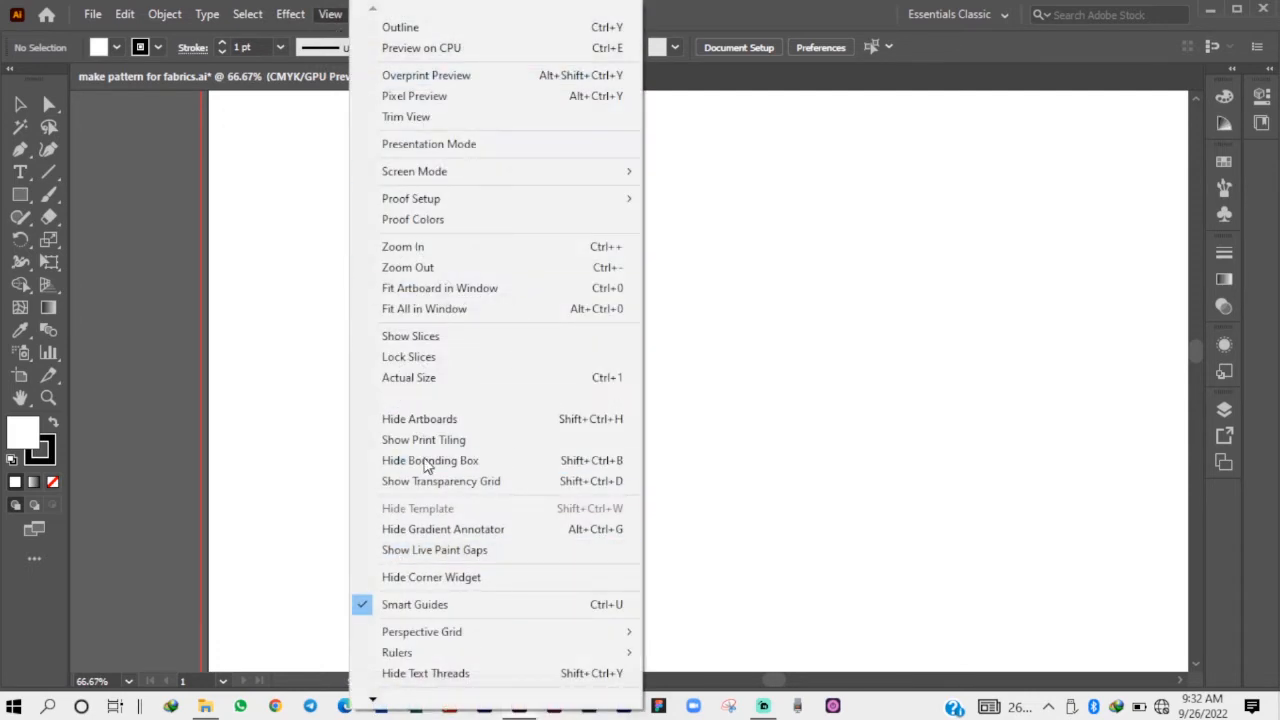
{"action": "mouse_move", "coordinate": [372, 700]}
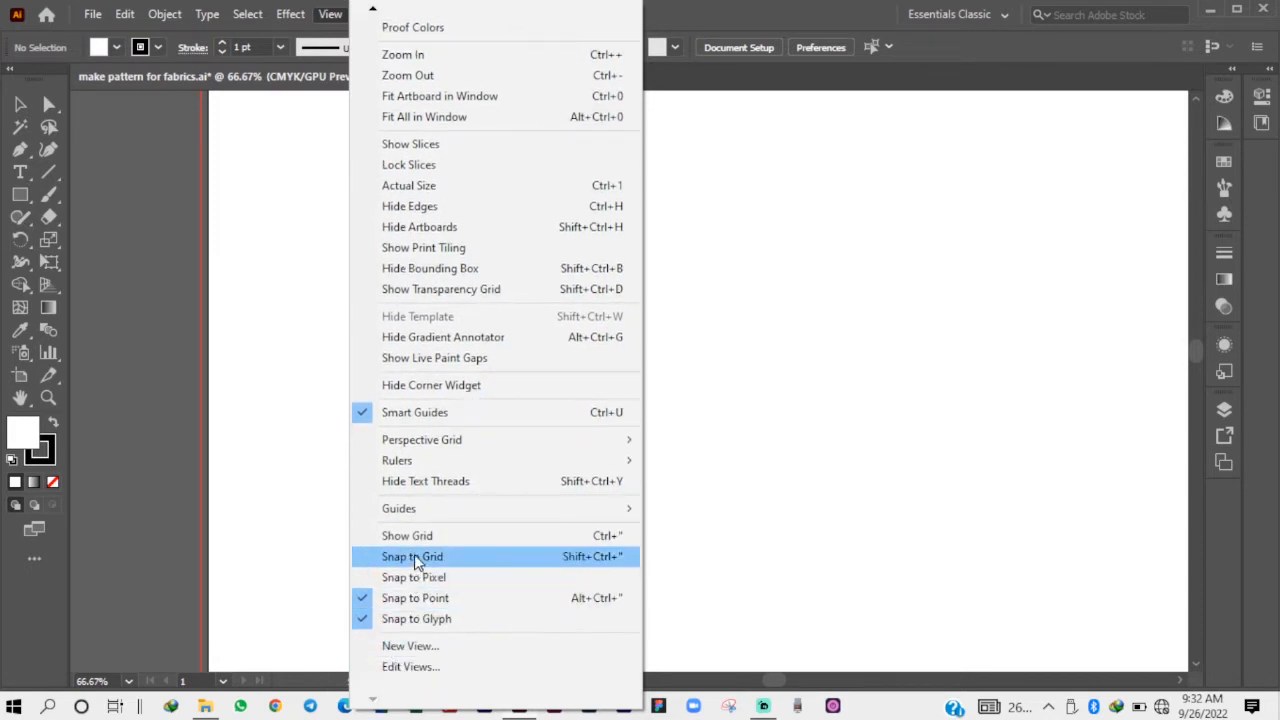
{"action": "left_click", "coordinate": [420, 538]}
{"action": "left_click", "coordinate": [330, 14]}
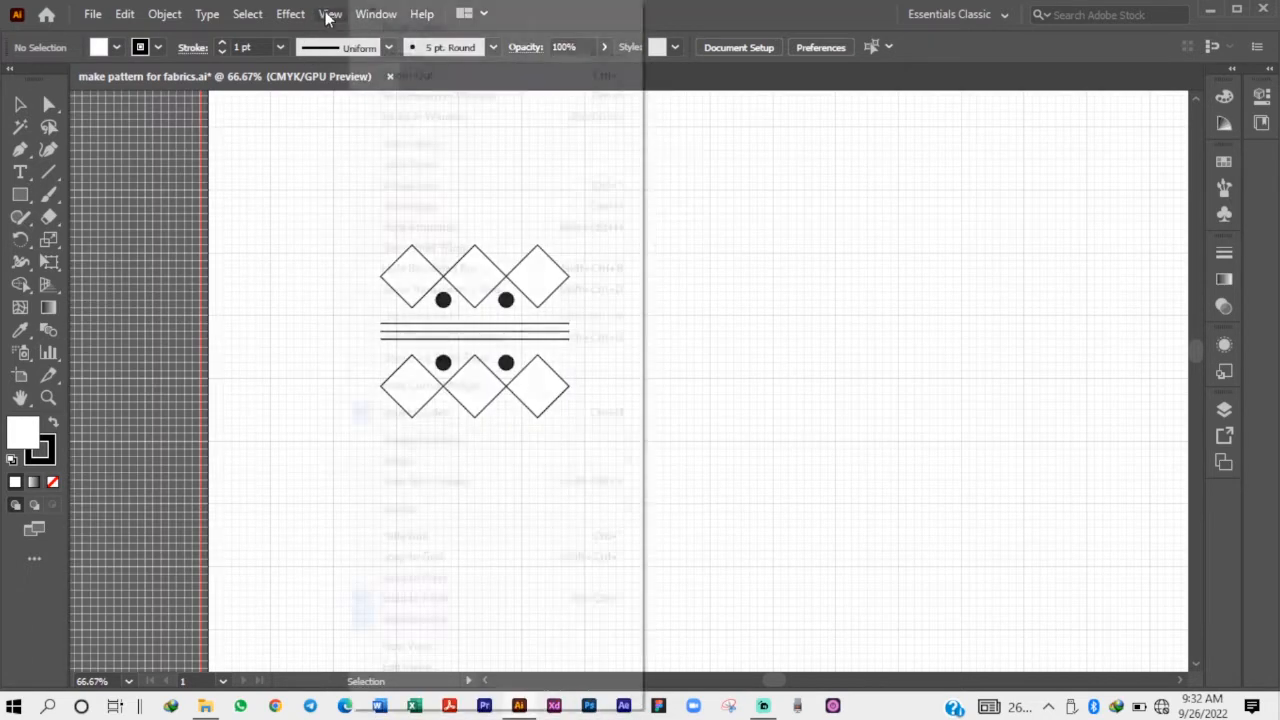
{"action": "left_click", "coordinate": [400, 557]}
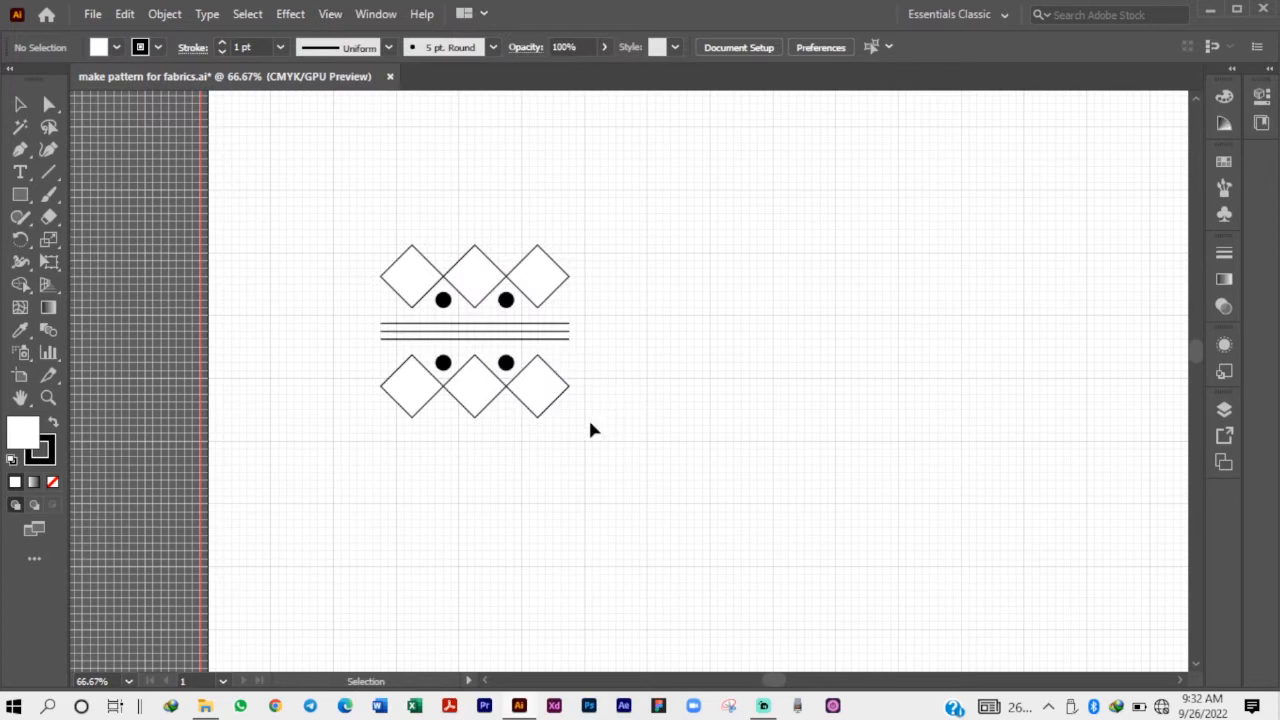
Select the whole motif and move it so its outer edges line up with the grid lines.
{"action": "scroll", "coordinate": [583, 292], "scroll_direction": "up", "scroll_amount": 2}
{"action": "key", "text": "ctrl+a"}
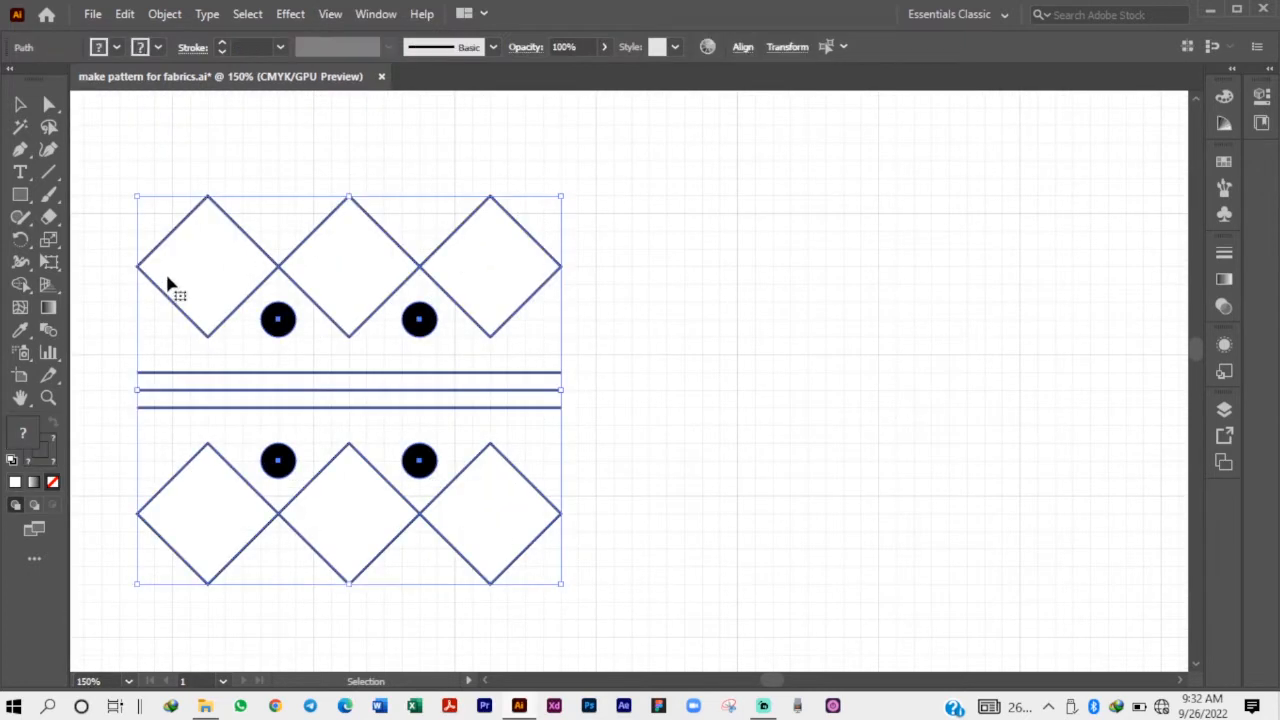
{"action": "left_click_drag", "start_coordinate": [171, 286], "coordinate": [226, 303]}
{"action": "left_click", "coordinate": [276, 155]}
{"action": "scroll", "coordinate": [209, 371], "scroll_direction": "down", "scroll_amount": 1}
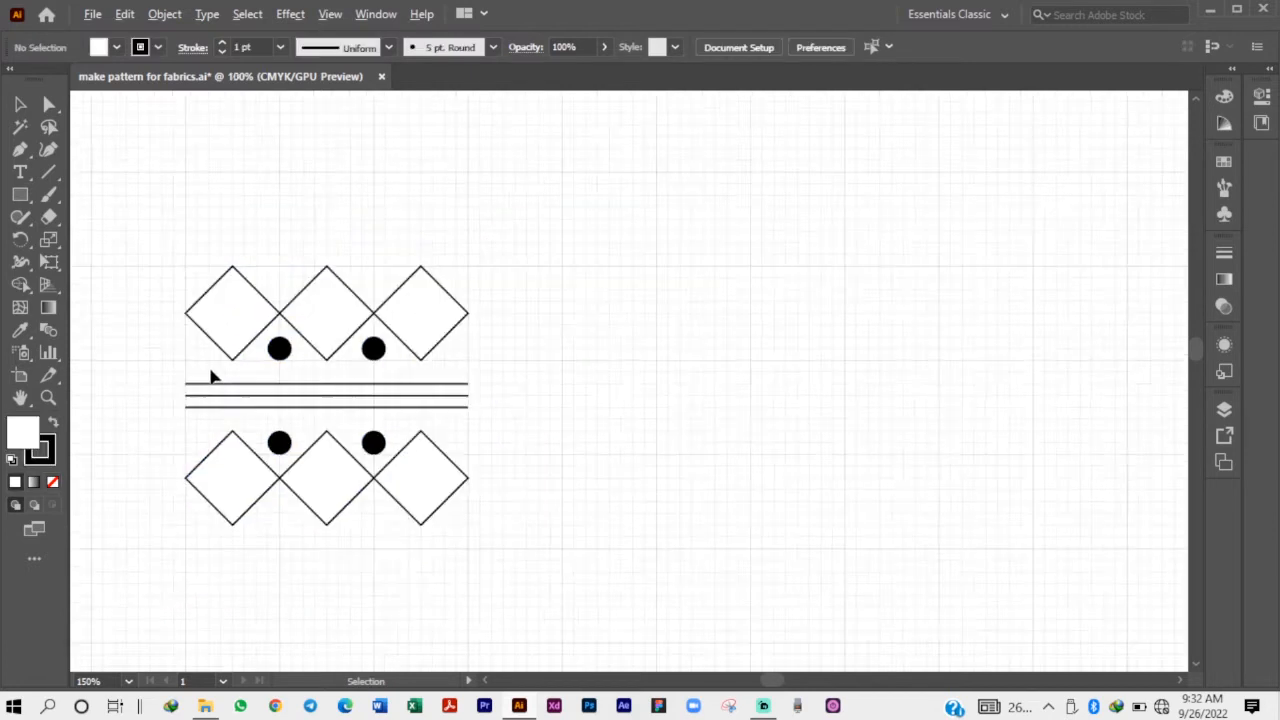
{"action": "scroll", "coordinate": [154, 489], "scroll_direction": "up", "scroll_amount": 1}
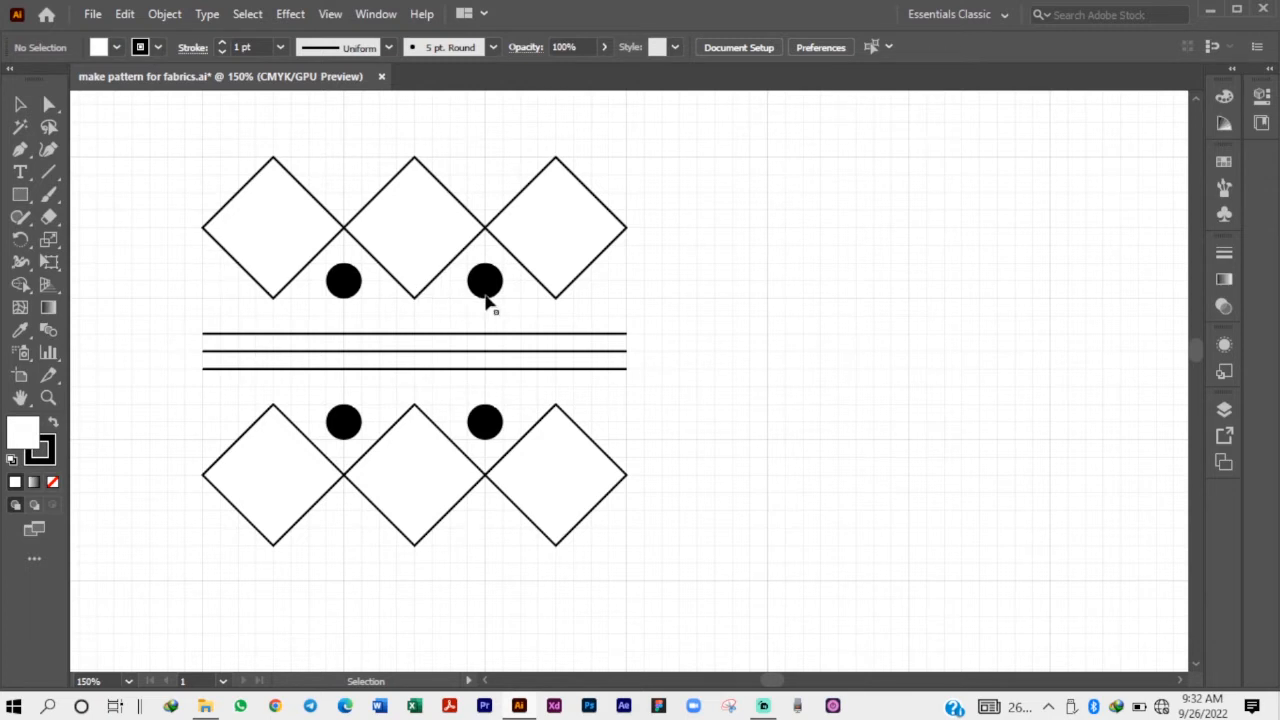
Duplicate the upper row's dot horizontally to both ends of the row, centring each copy on the ends of the lines.
{"action": "left_click", "coordinate": [486, 284]}
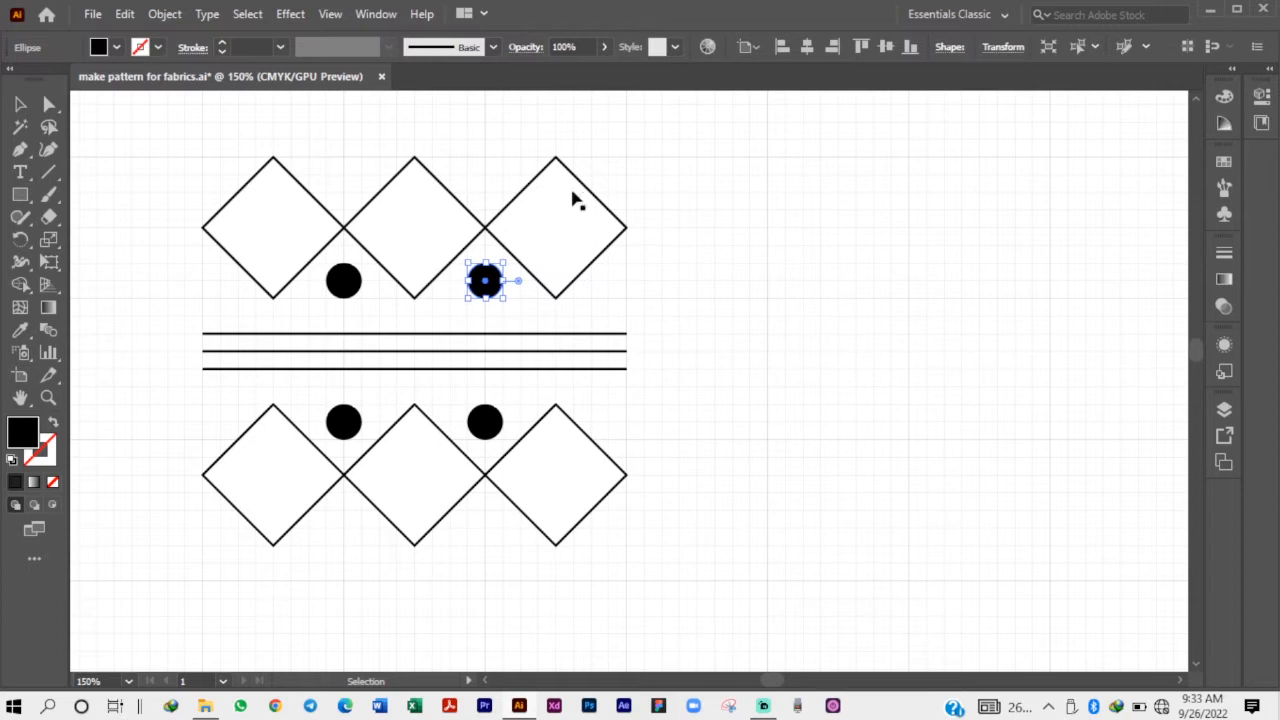
{"action": "left_click", "coordinate": [666, 377]}
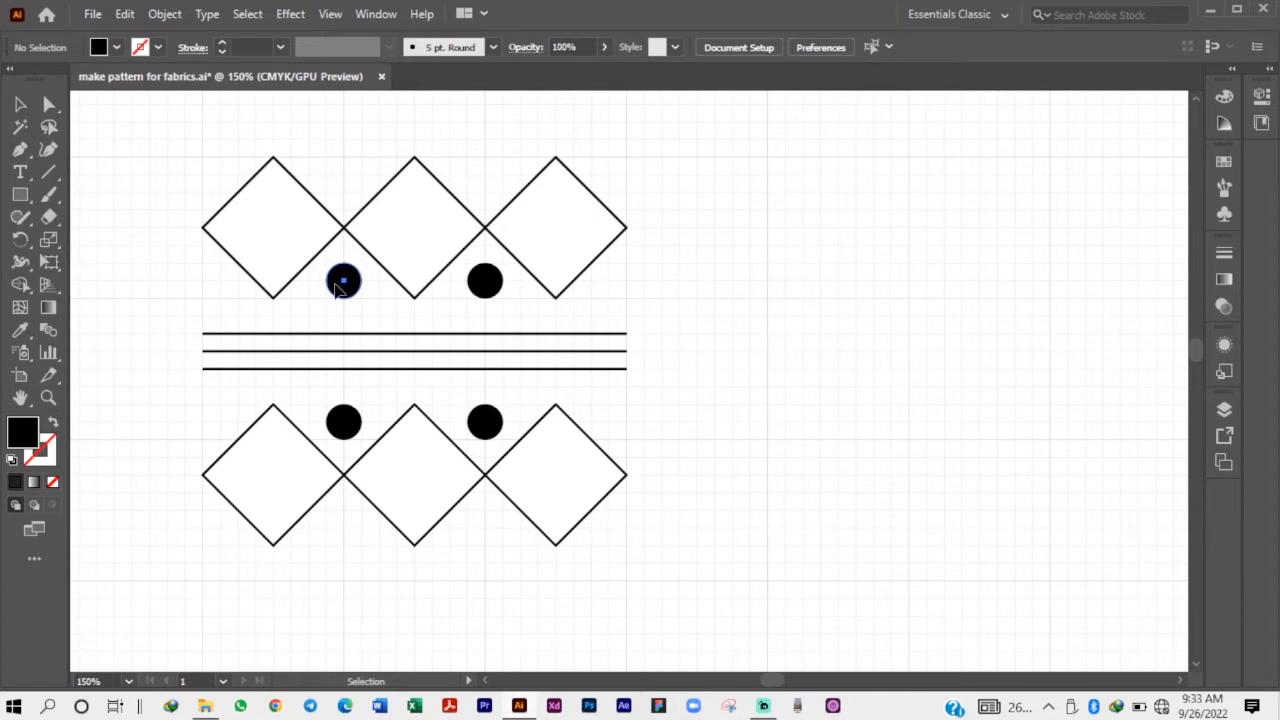
{"action": "left_click_drag", "start_coordinate": [338, 285], "coordinate": [200, 283]}
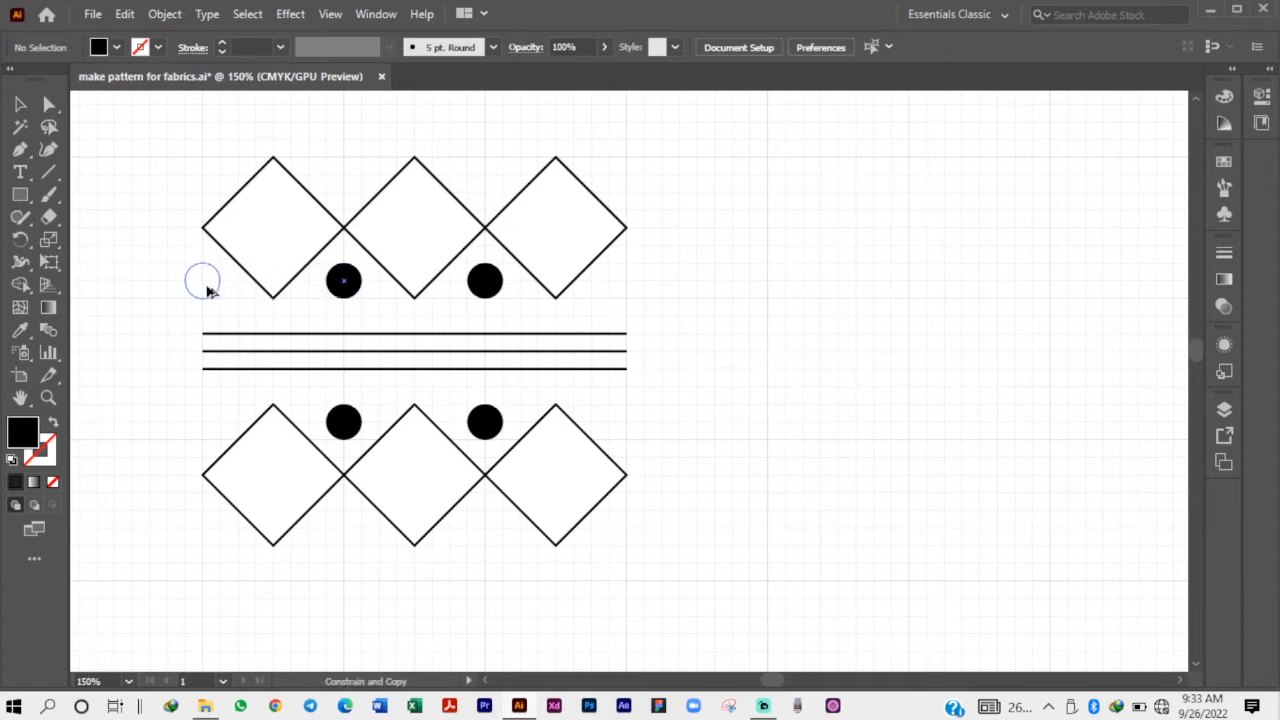
{"action": "left_click", "coordinate": [275, 307]}
{"action": "left_click_drag", "start_coordinate": [343, 281], "coordinate": [630, 298]}
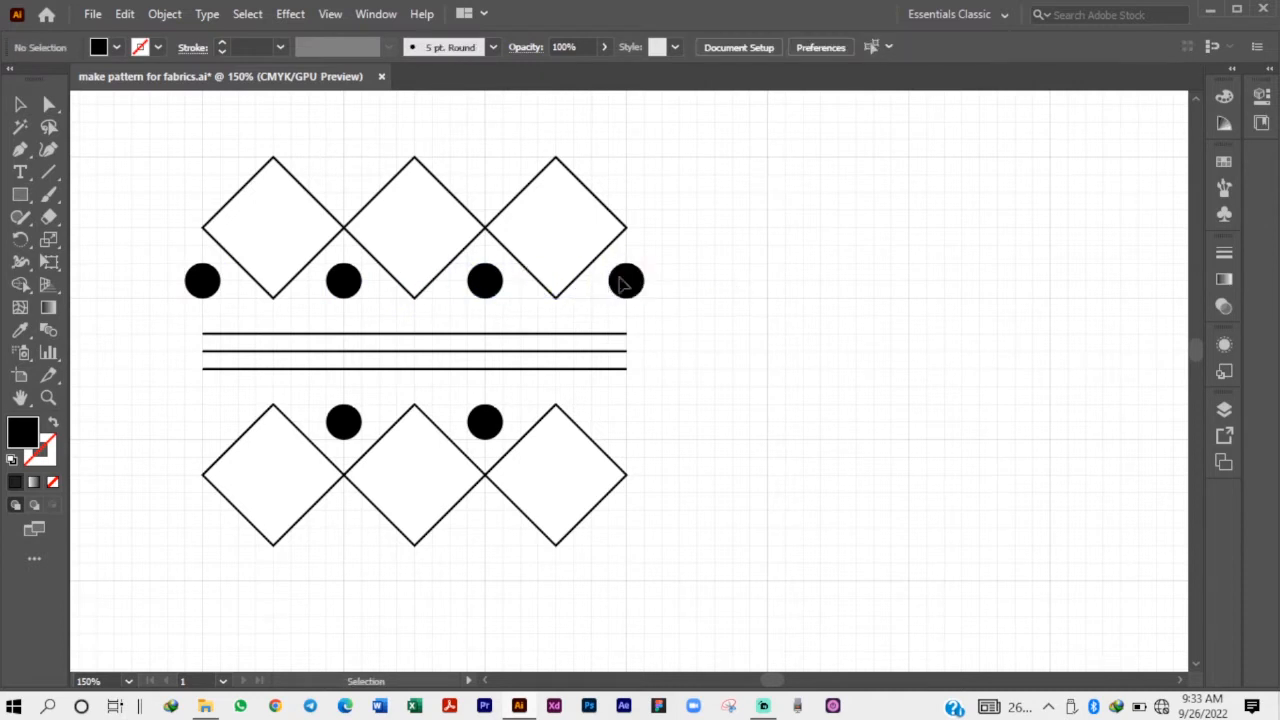
Duplicate the upper row's two end dots straight down to both ends of the lower dot row.
{"action": "left_click", "coordinate": [201, 283], "text": "shift"}
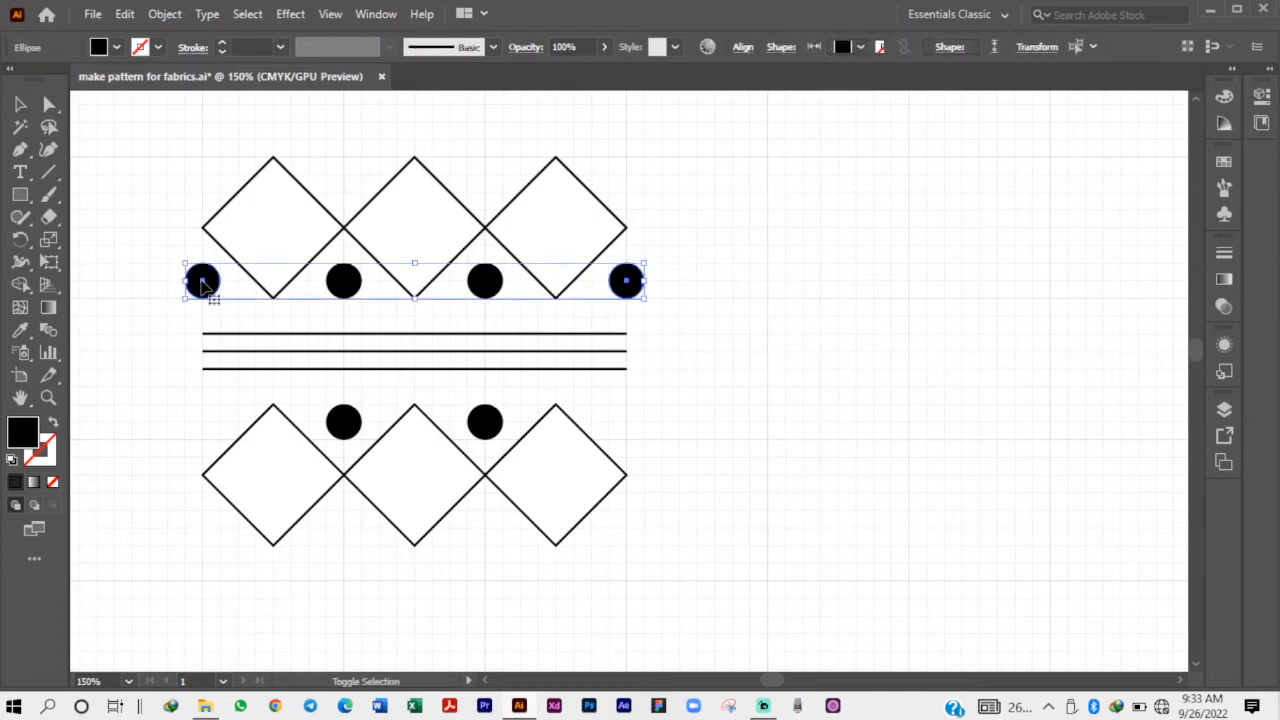
{"action": "left_click_drag", "start_coordinate": [202, 283], "coordinate": [206, 423]}
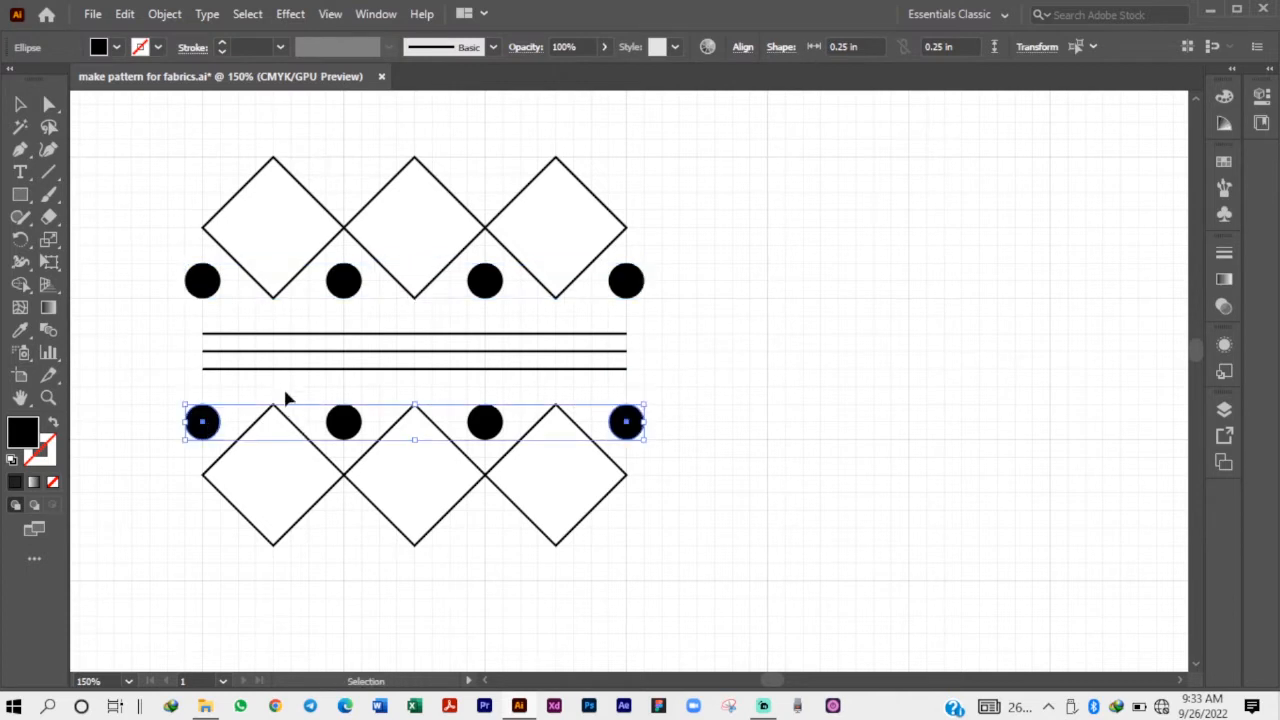
{"action": "left_click", "coordinate": [290, 397]}
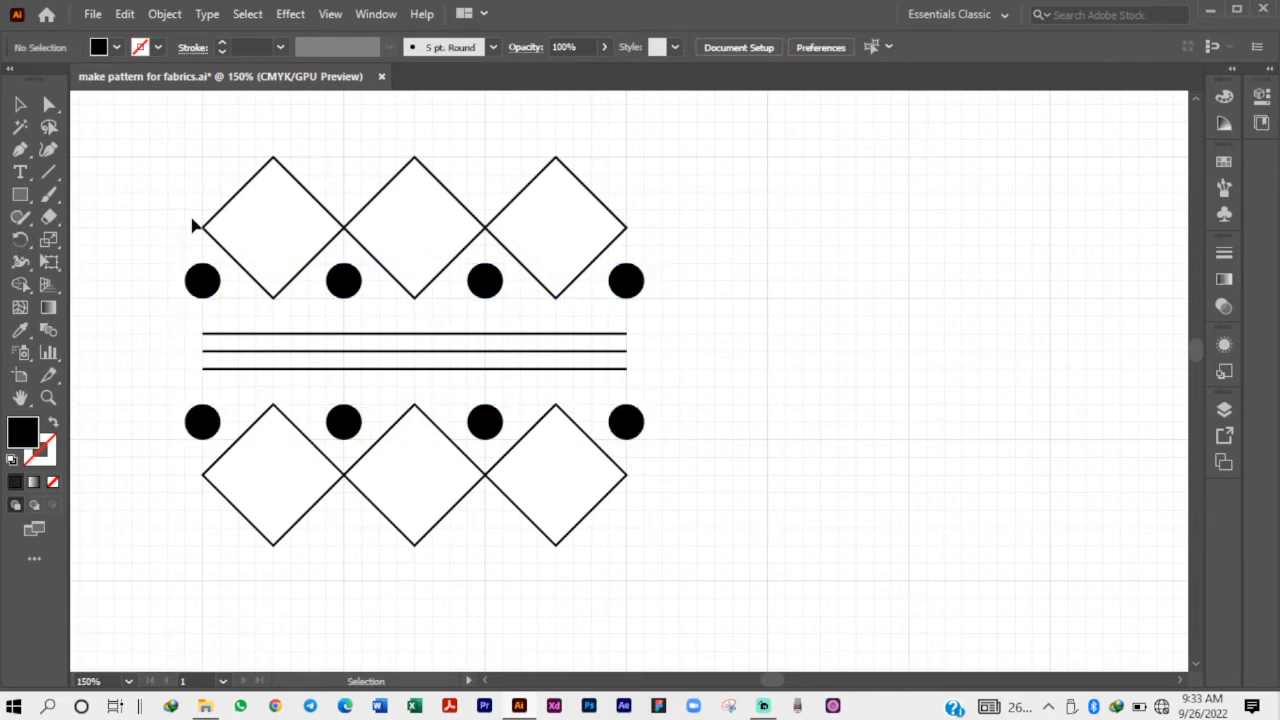
Draw a black rectangle over the motif, bounded by the outermost points of the diamonds so the end dots are cut in half.
{"action": "left_click_drag", "start_coordinate": [163, 127], "coordinate": [727, 589]}
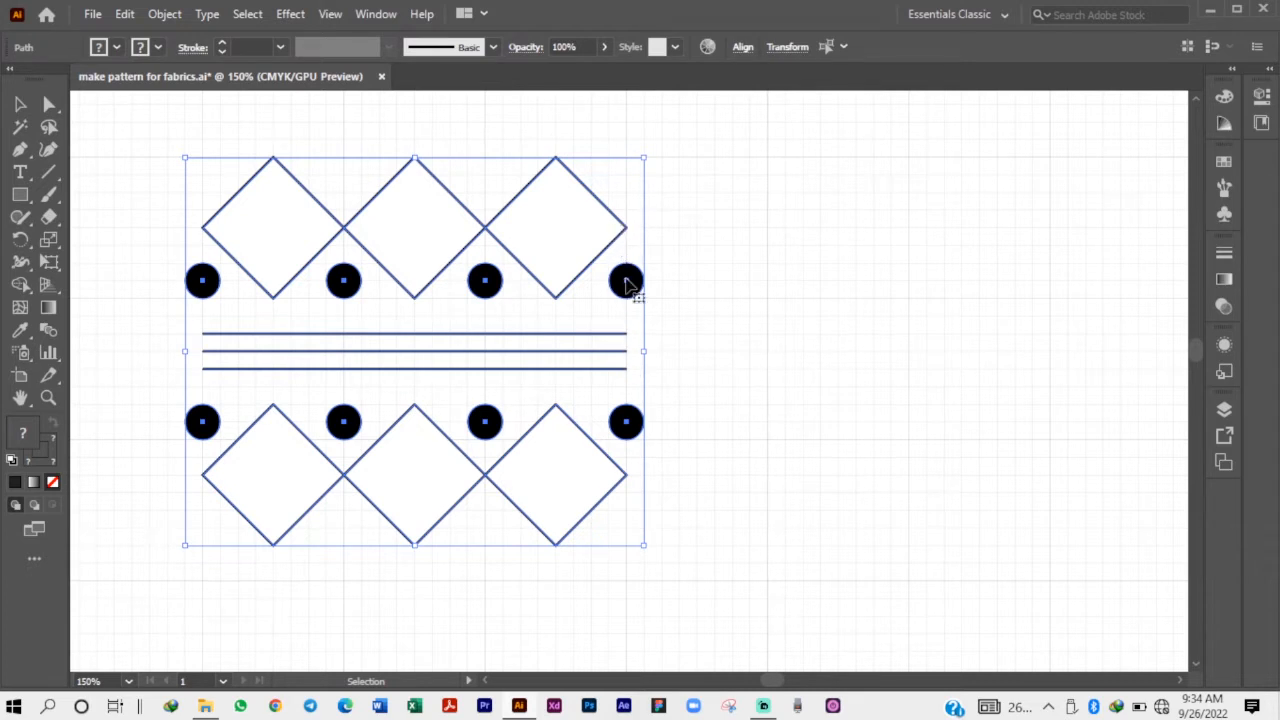
{"action": "left_click", "coordinate": [127, 272]}
{"action": "left_click", "coordinate": [20, 194]}
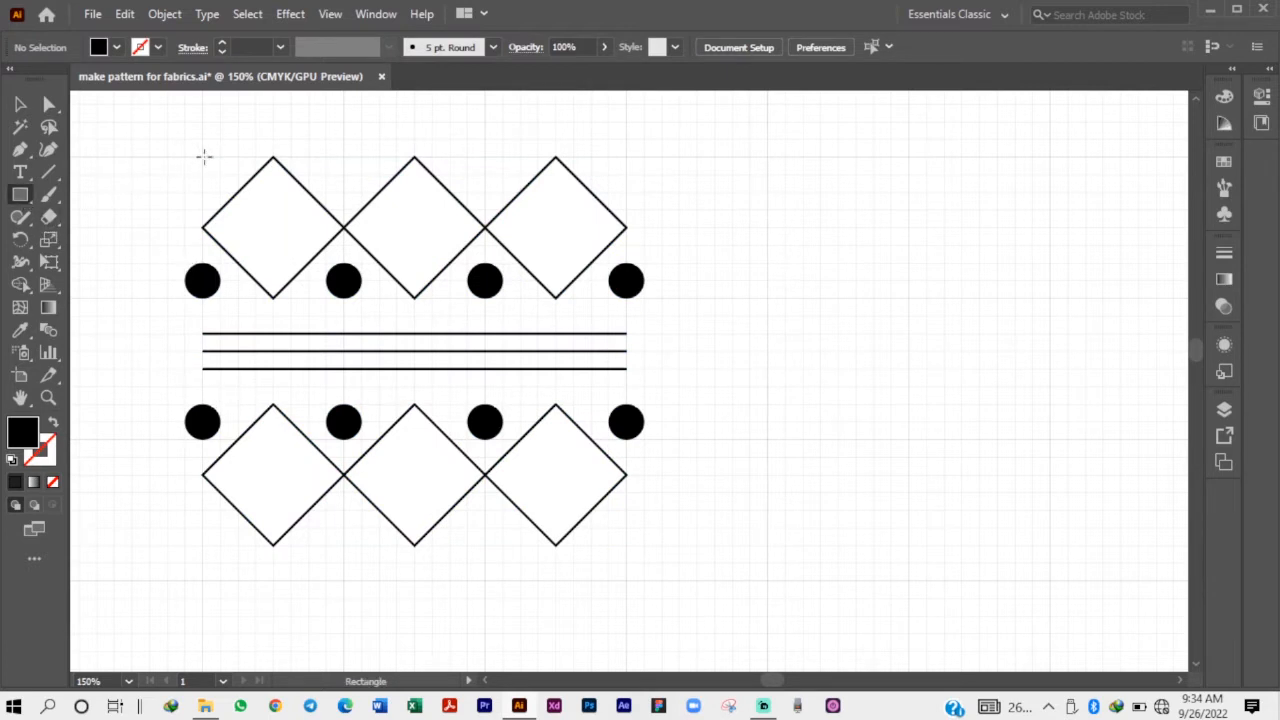
{"action": "mouse_move", "coordinate": [203, 157]}
{"action": "left_mouse_down"}
{"action": "mouse_move", "coordinate": [665, 553]}
{"action": "mouse_move", "coordinate": [627, 545]}
{"action": "left_mouse_up"}
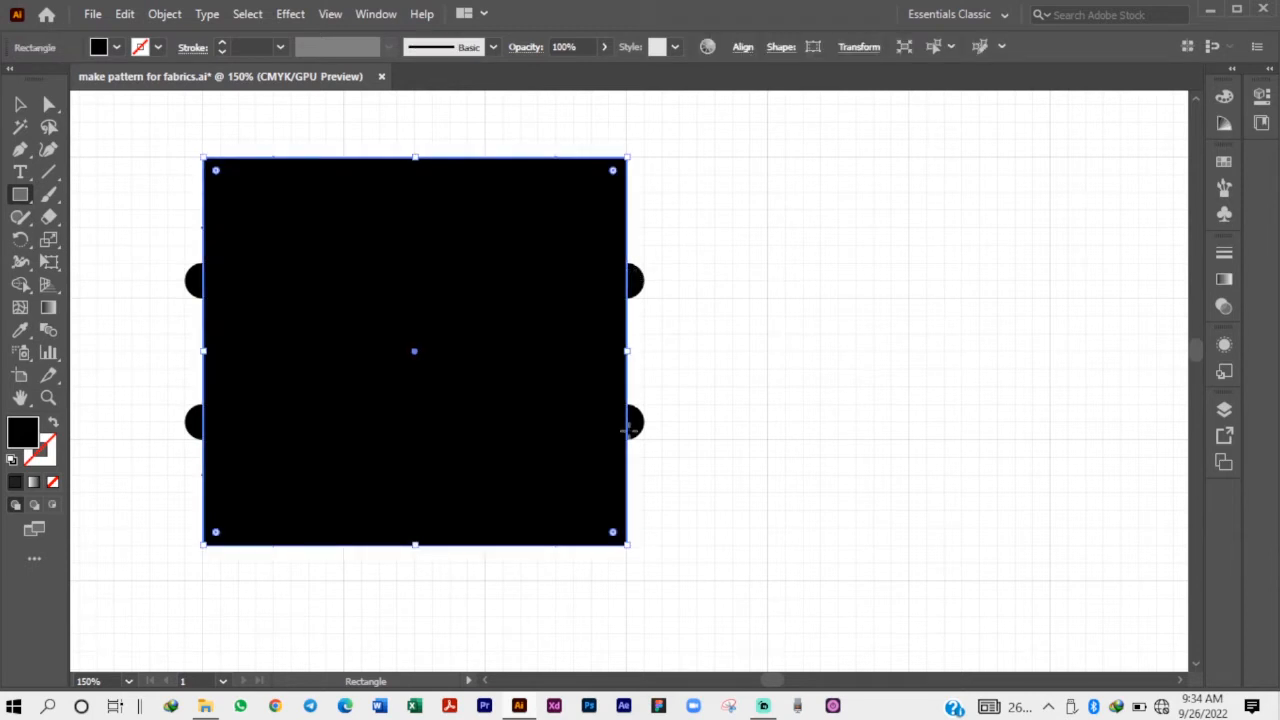
Select the rectangle and motif and remove the four half-dots protruding beyond the rectangle with the Shape Builder tool.
{"action": "left_click", "coordinate": [20, 104]}
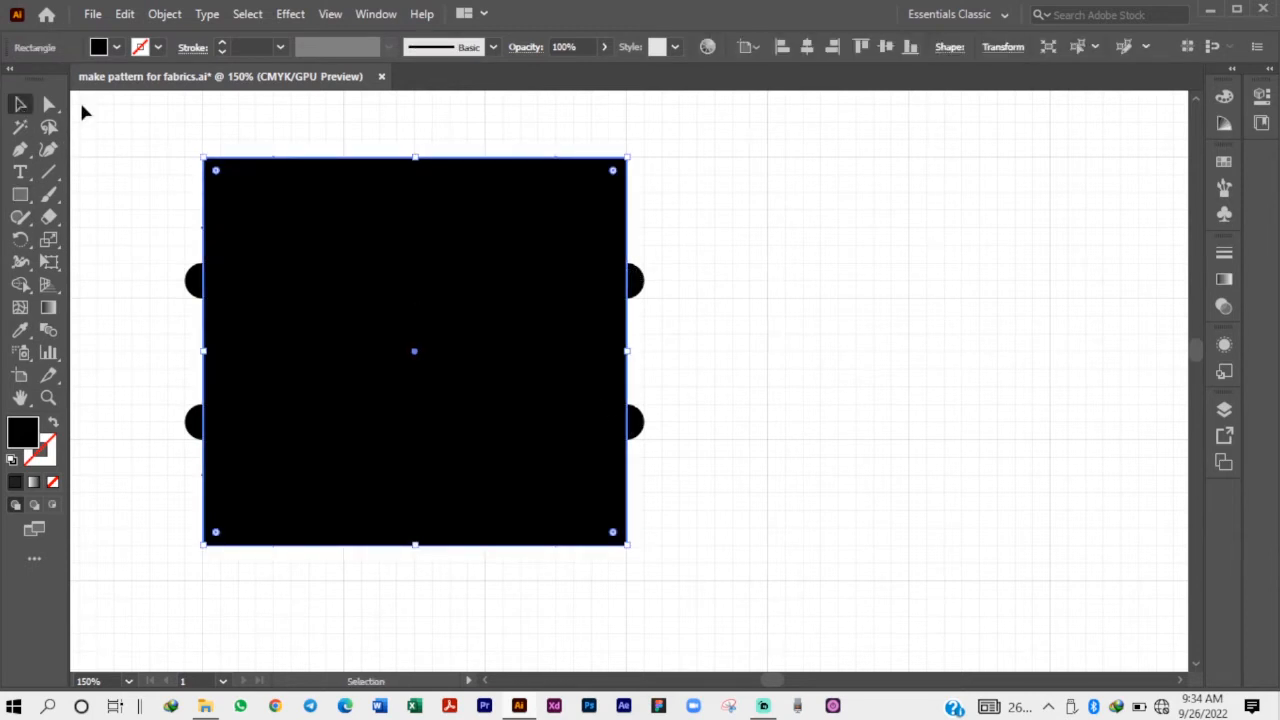
{"action": "left_click_drag", "start_coordinate": [200, 152], "coordinate": [690, 588]}
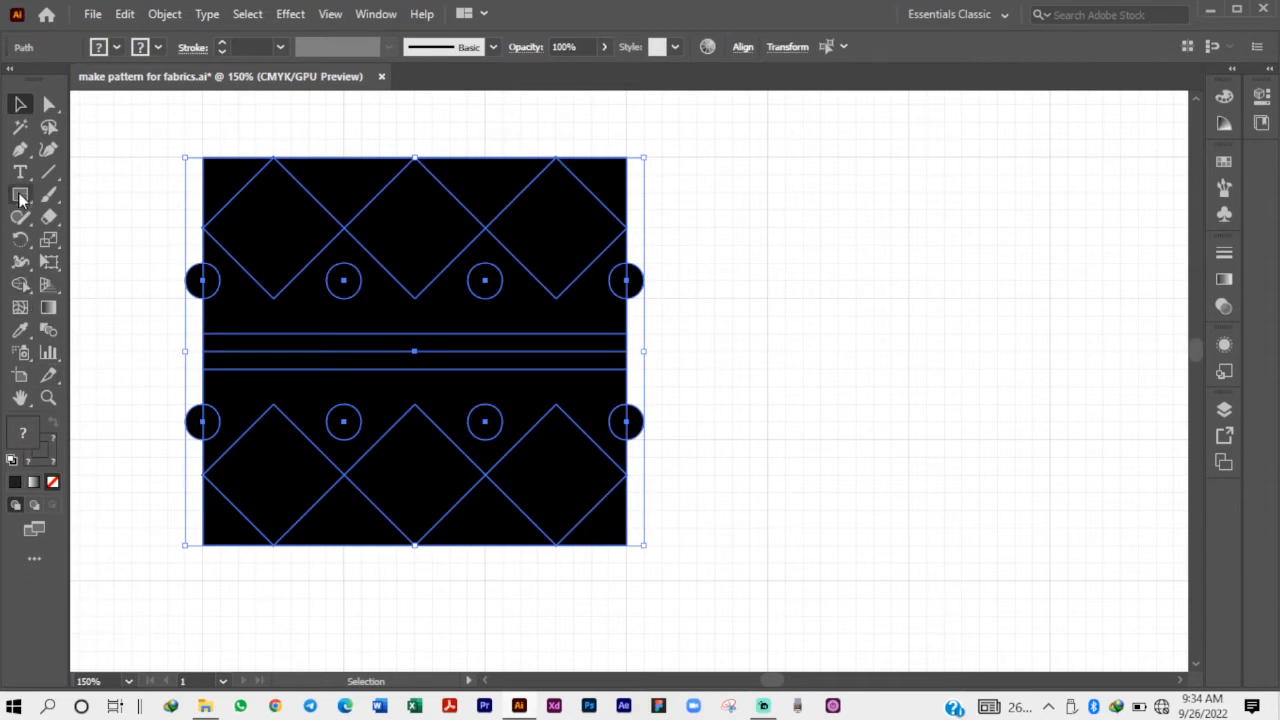
{"action": "left_click", "coordinate": [20, 284]}
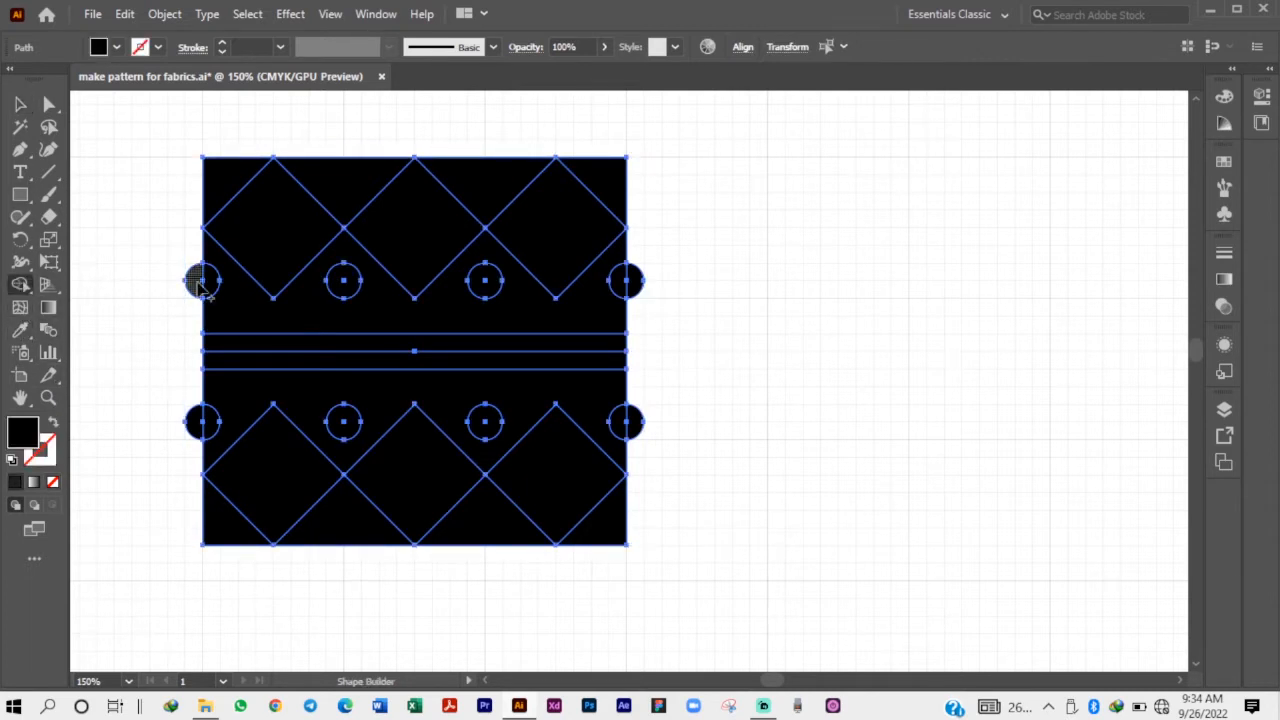
{"action": "left_click", "coordinate": [200, 283], "text": "alt"}
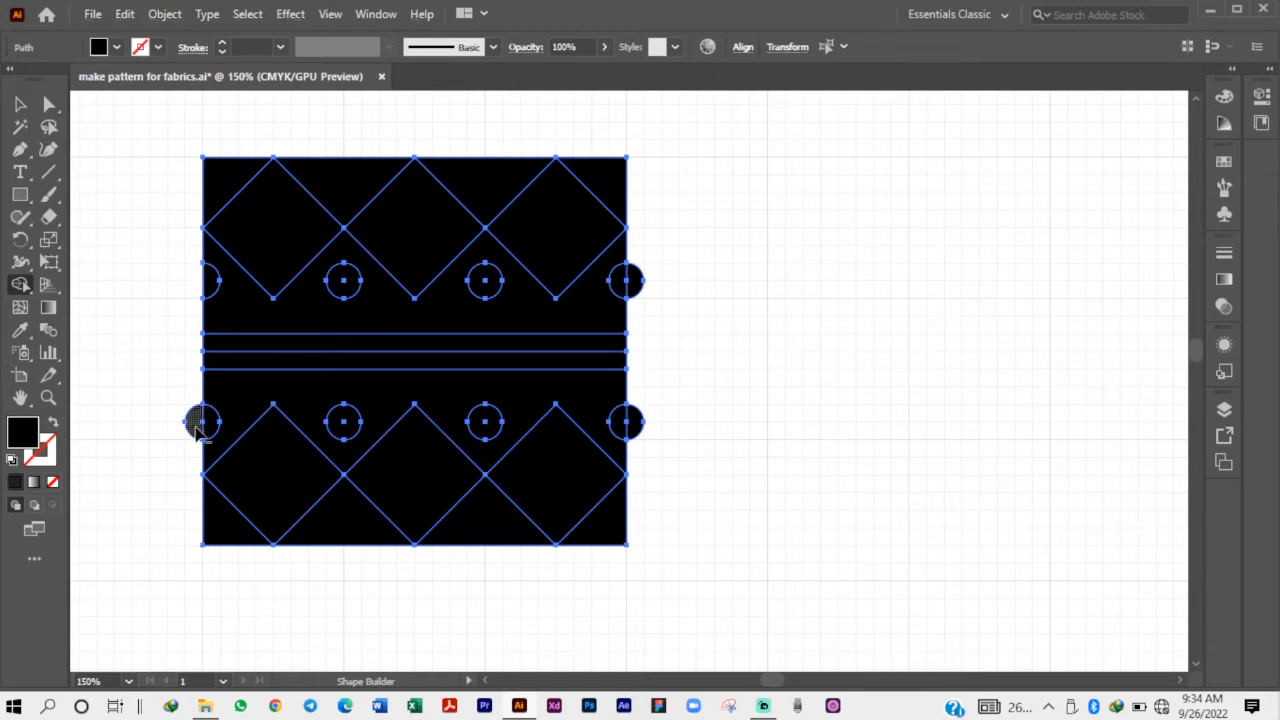
{"action": "left_click", "coordinate": [199, 424], "text": "alt"}
{"action": "left_click", "coordinate": [634, 428], "text": "alt"}
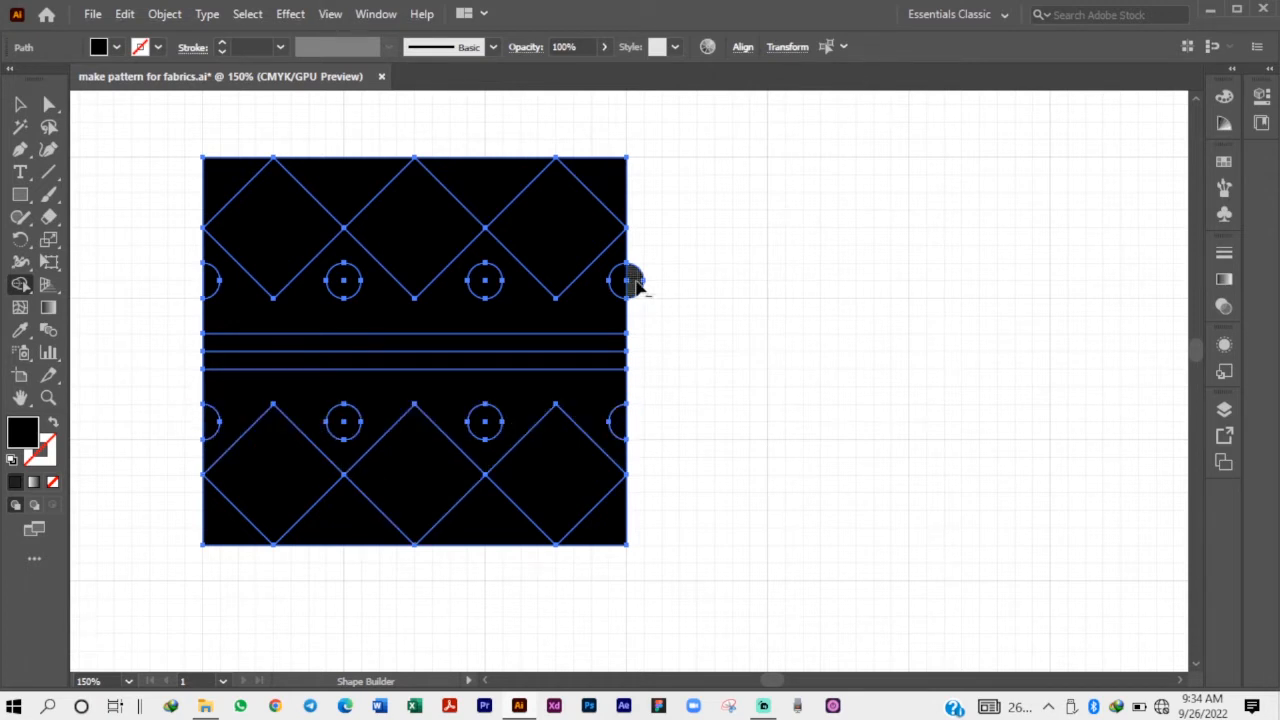
{"action": "left_click", "coordinate": [636, 285], "text": "alt"}
Delete the black rectangle covering the motif.
{"action": "key", "text": "v"}
{"action": "left_click", "coordinate": [199, 201]}
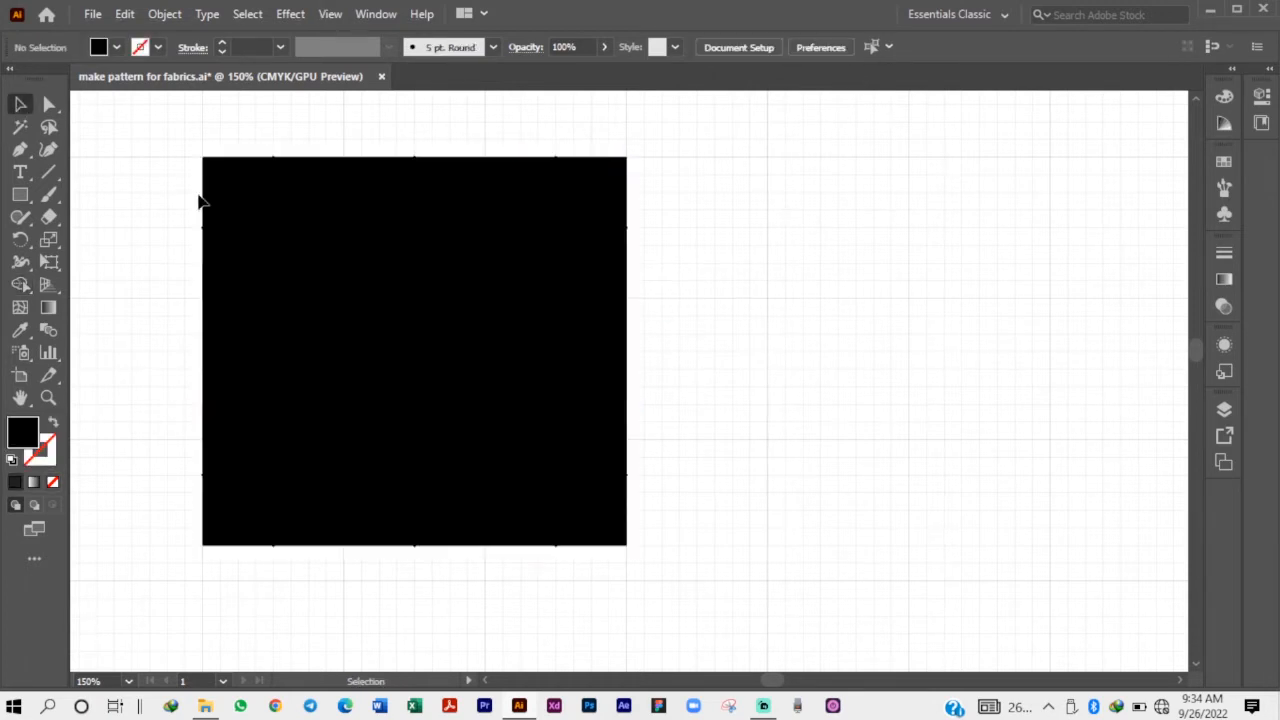
{"action": "left_click", "coordinate": [251, 180]}
{"action": "key", "text": "Delete"}
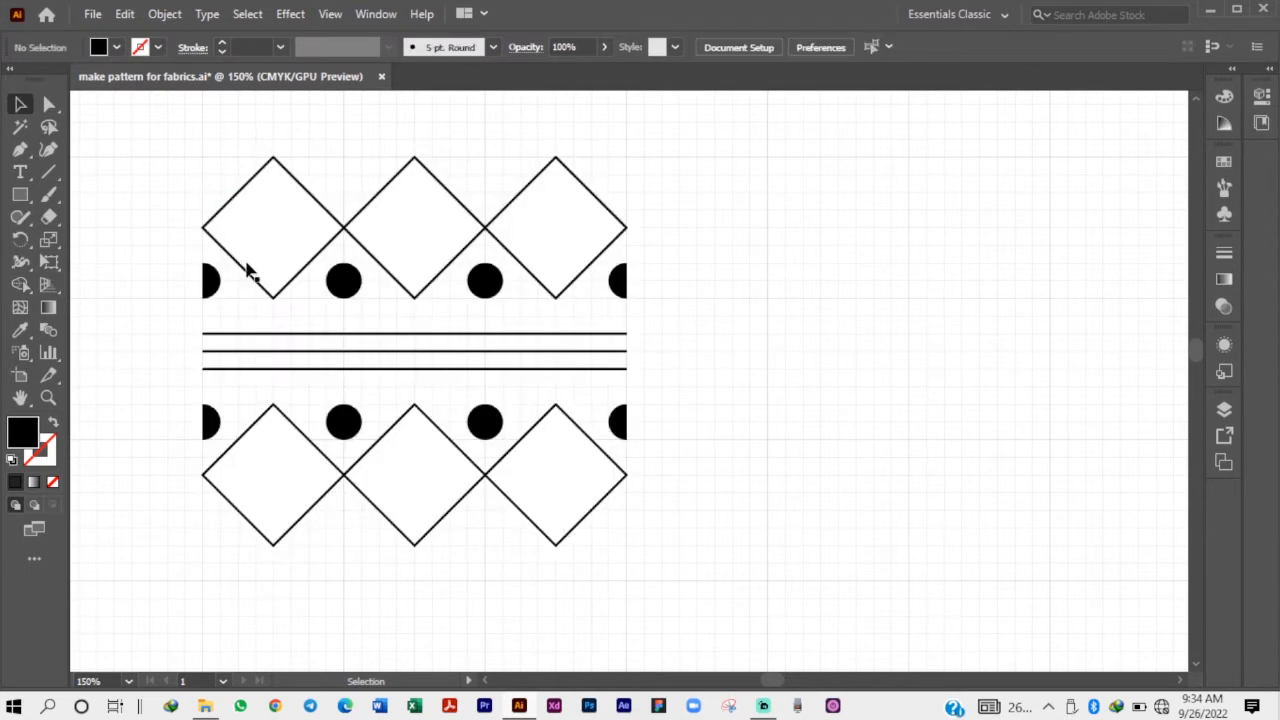
{"action": "left_click_drag", "start_coordinate": [182, 136], "coordinate": [731, 591]}
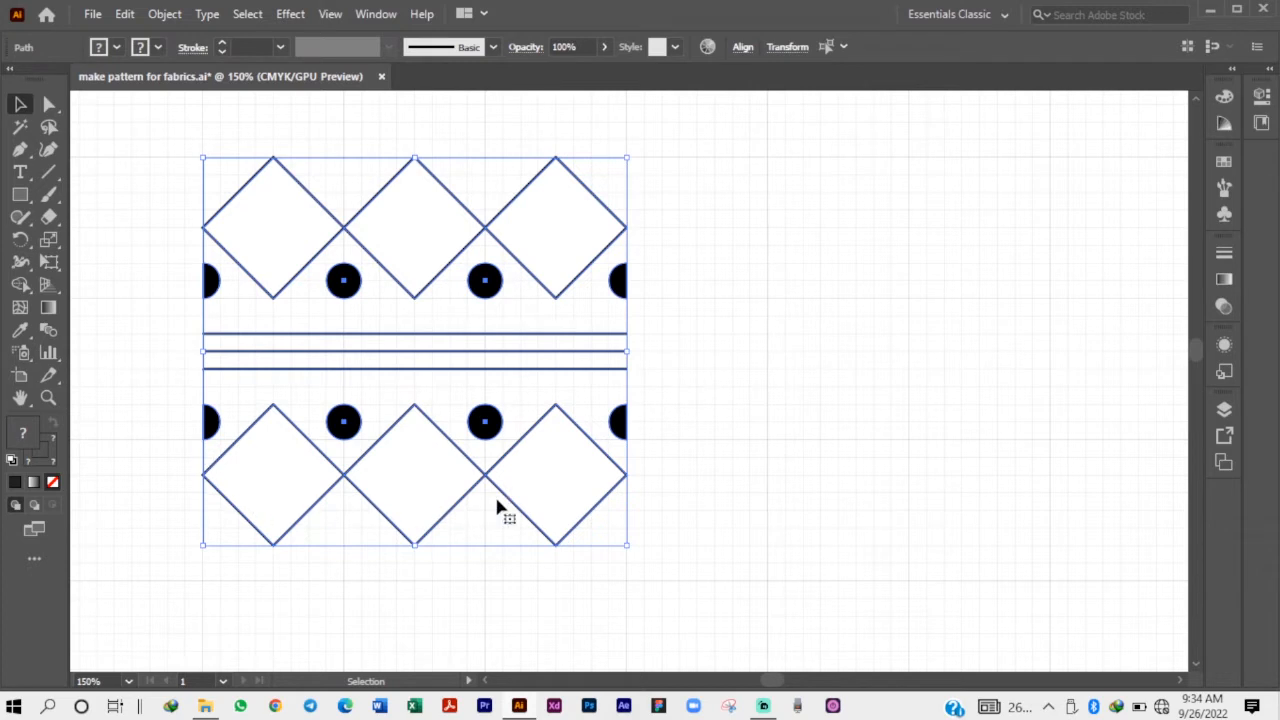
{"action": "left_click", "coordinate": [655, 391]}
{"action": "scroll", "coordinate": [655, 391], "scroll_direction": "down", "scroll_amount": 1}
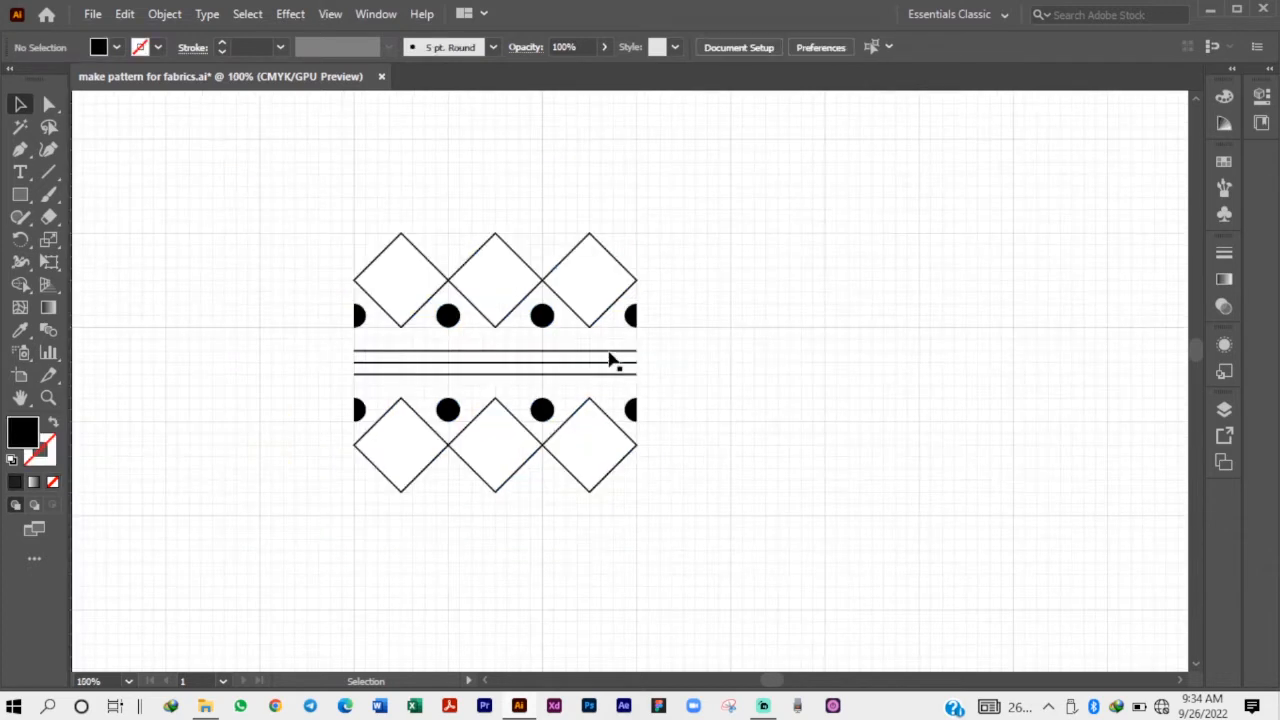
{"action": "scroll", "coordinate": [636, 390], "scroll_direction": "up", "scroll_amount": 1}
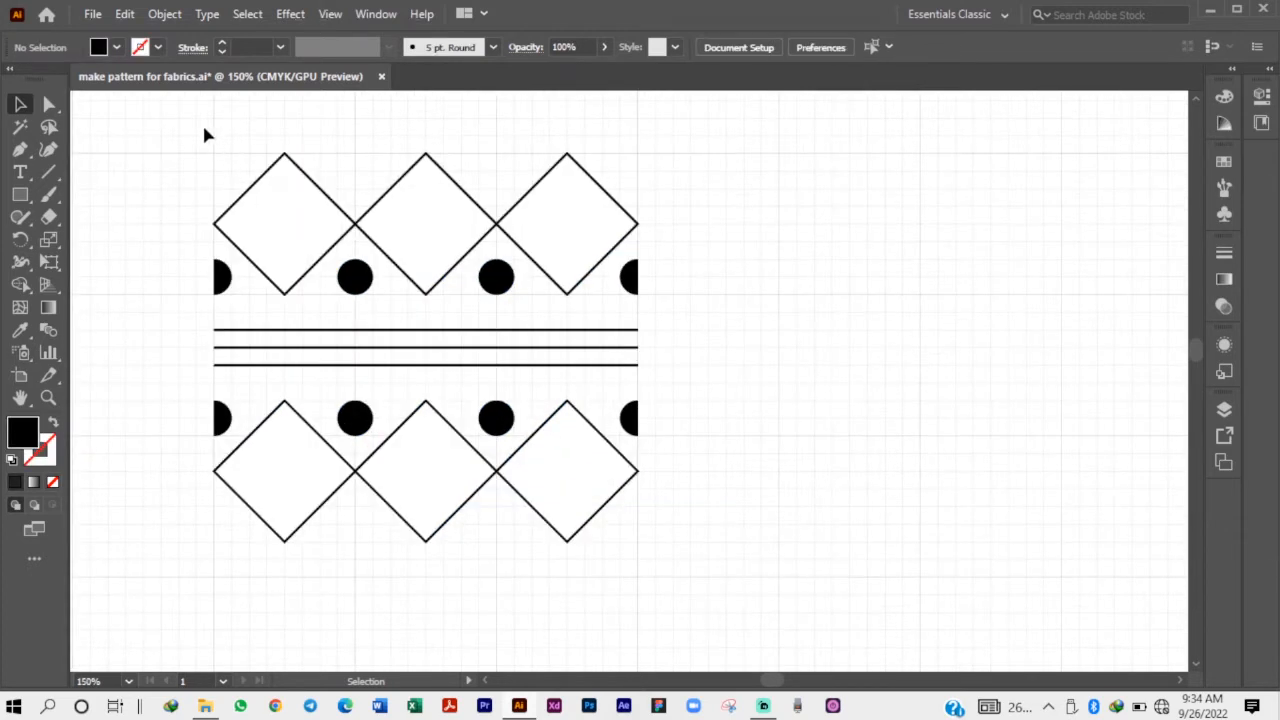
Duplicate the complete motif horizontally, placing the copy beside the original on its right.
{"action": "left_click_drag", "start_coordinate": [203, 128], "coordinate": [683, 606]}
{"action": "left_click_drag", "start_coordinate": [281, 258], "coordinate": [792, 262]}
{"action": "left_click", "coordinate": [711, 169]}
Delete the four half-dots at the left and right edges of the duplicated motif.
{"action": "left_click", "coordinate": [733, 279]}
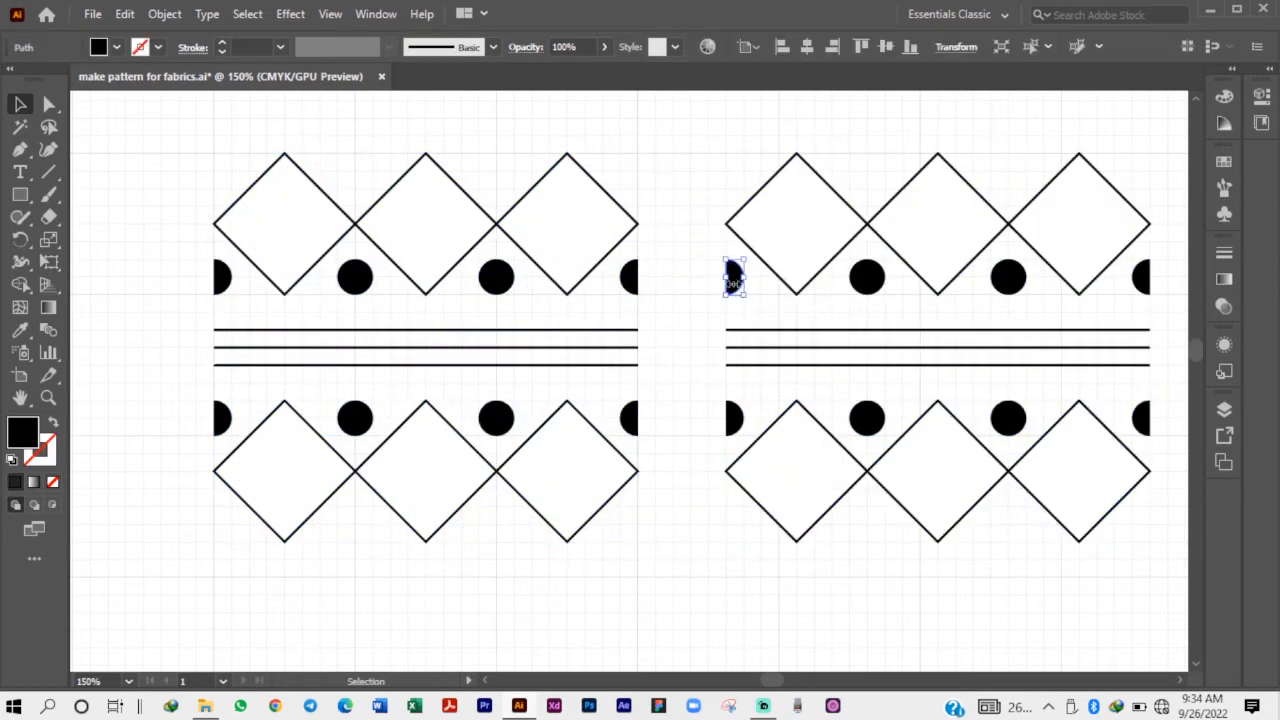
{"action": "key", "text": "Delete"}
{"action": "left_click", "coordinate": [734, 418]}
{"action": "key", "text": "Delete"}
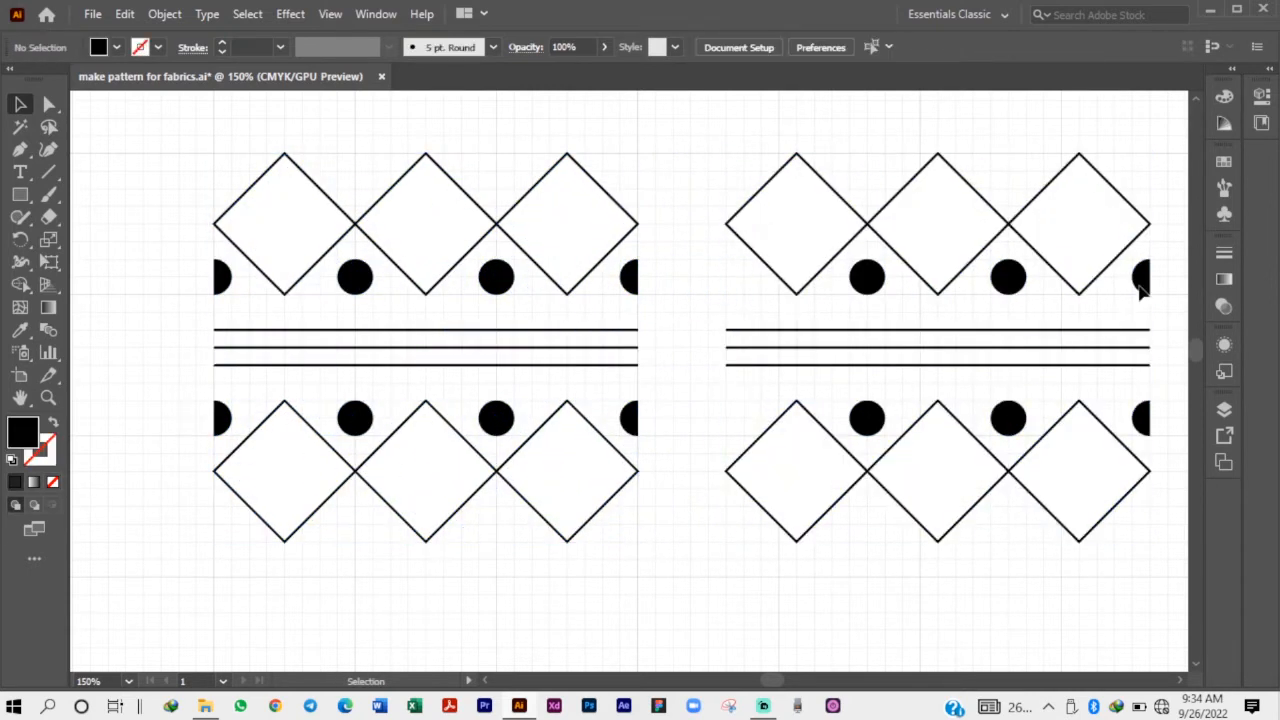
{"action": "left_click", "coordinate": [1141, 277]}
{"action": "key", "text": "Delete"}
{"action": "left_click", "coordinate": [1138, 385]}
{"action": "left_click", "coordinate": [1143, 420]}
{"action": "key", "text": "Delete"}
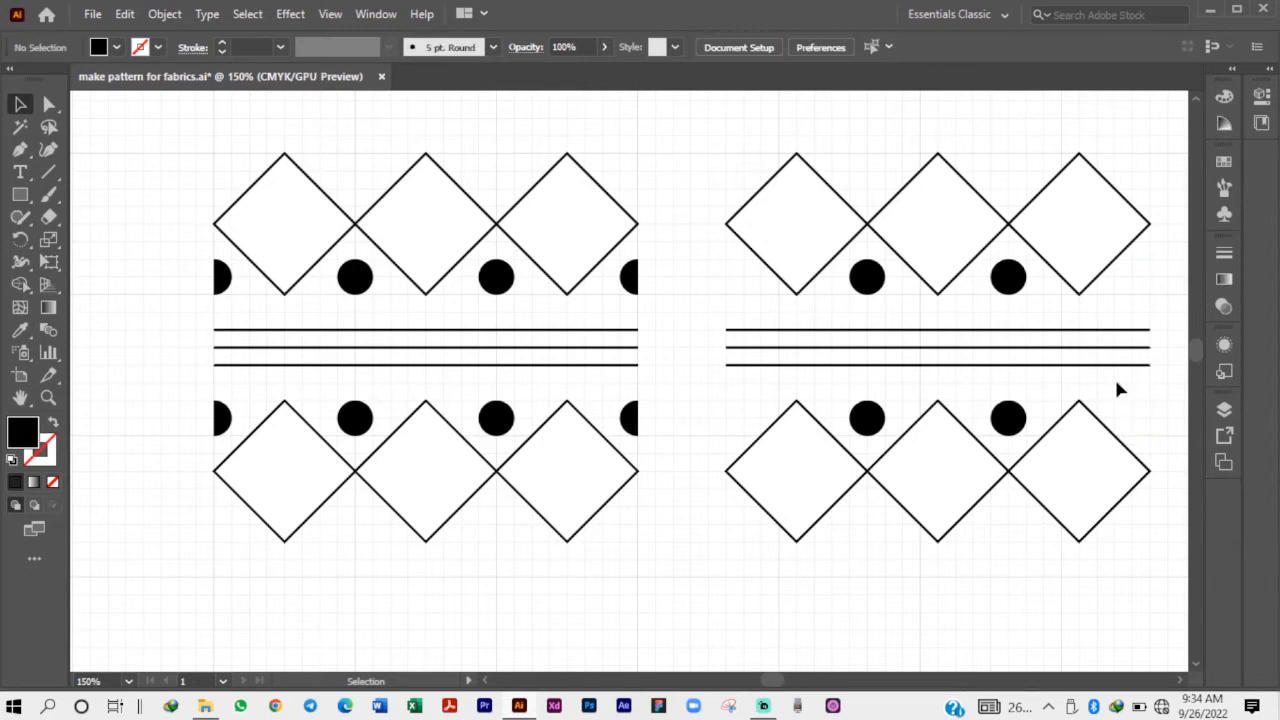
{"action": "left_click_drag", "start_coordinate": [723, 129], "coordinate": [1150, 568]}
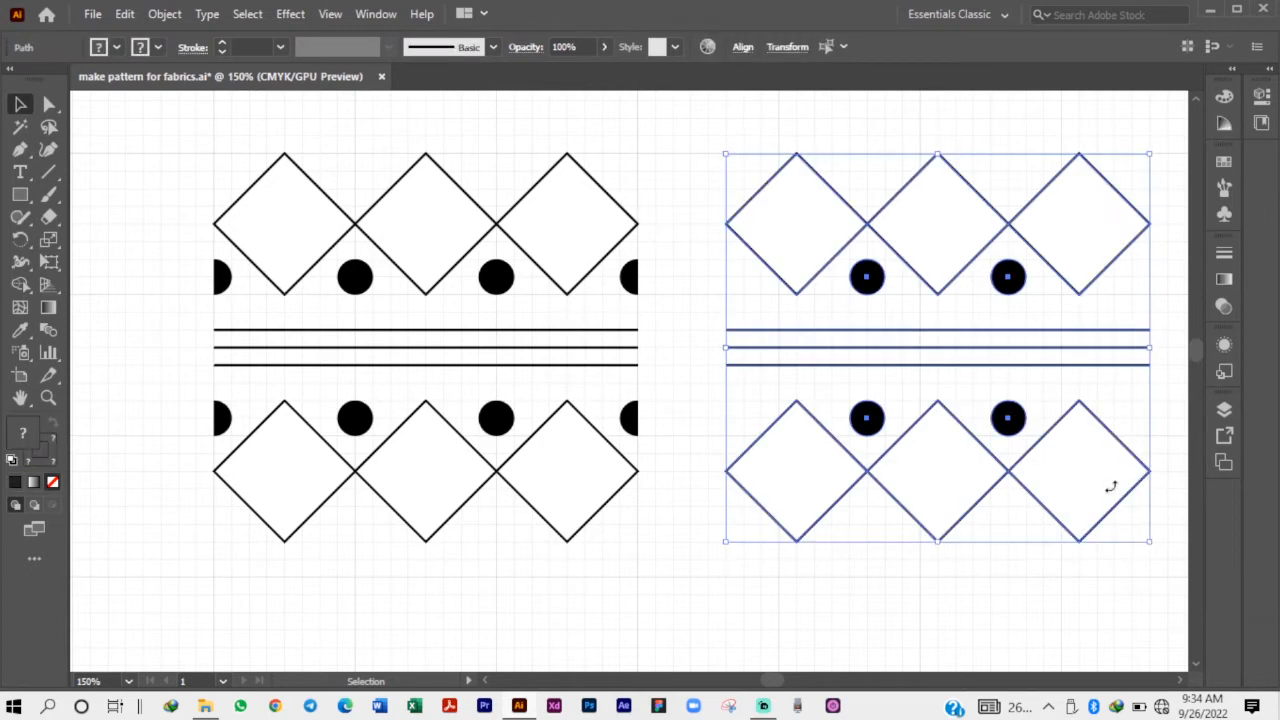
{"action": "left_click", "coordinate": [679, 287]}
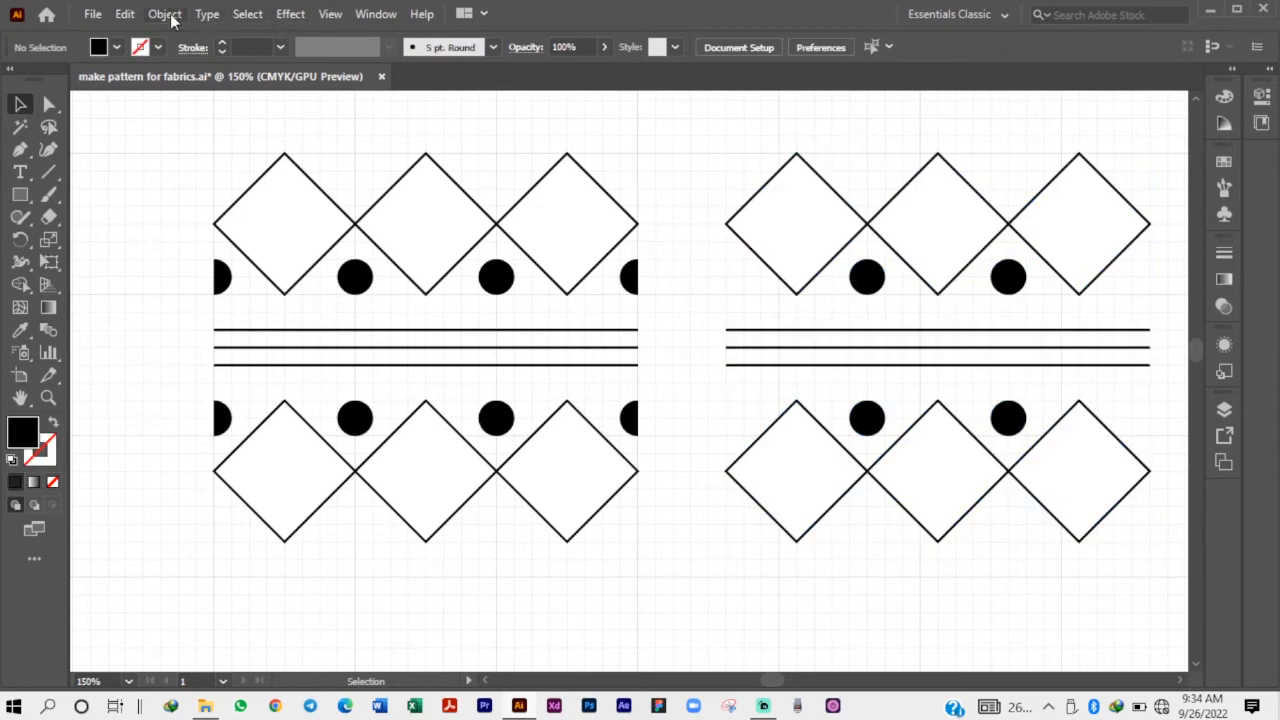
Make a new pattern from the original motif that has half-dots at its edges, and dismiss the notice.
{"action": "left_click_drag", "start_coordinate": [349, 238], "coordinate": [655, 566]}
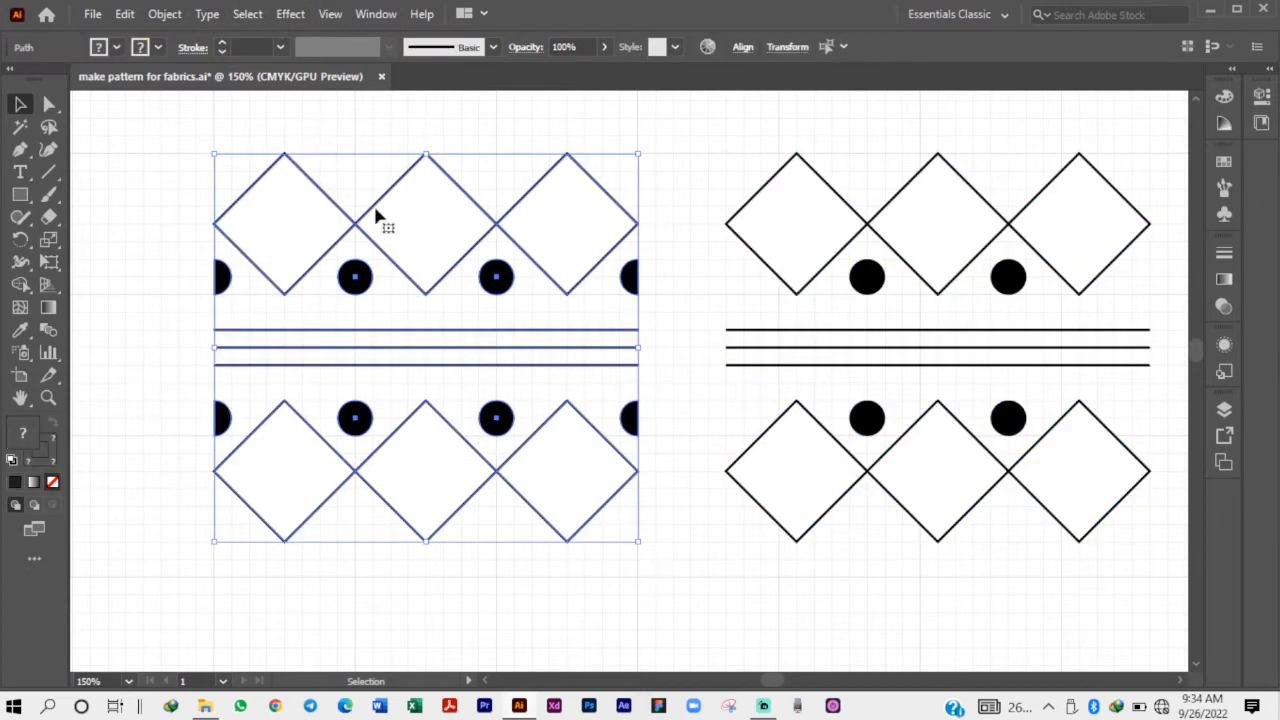
{"action": "left_click", "coordinate": [165, 14]}
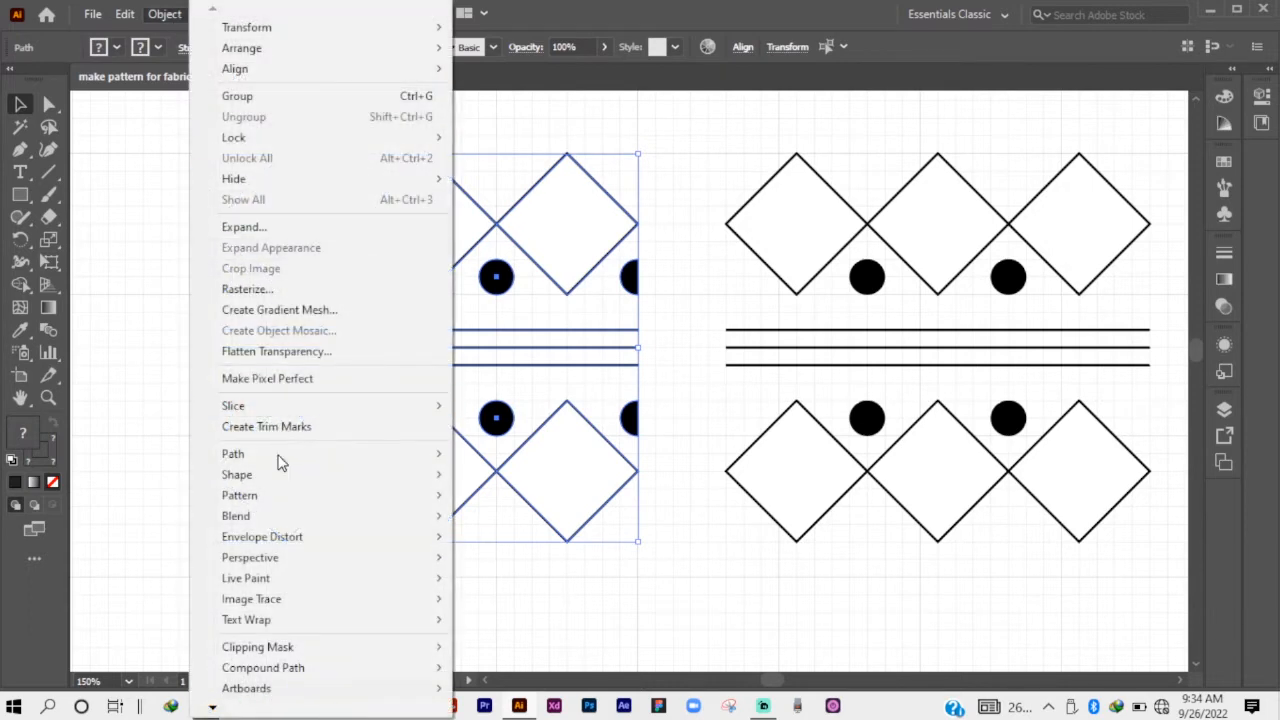
{"action": "mouse_move", "coordinate": [267, 466]}
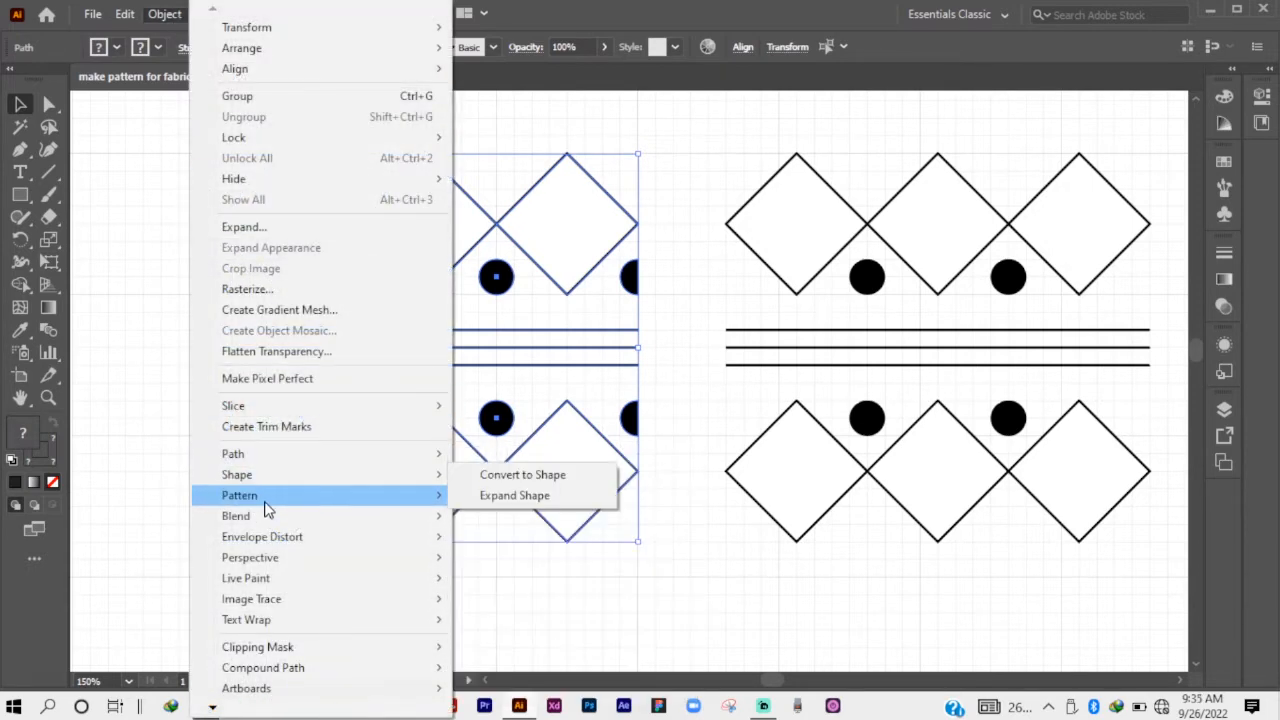
{"action": "mouse_move", "coordinate": [264, 495]}
{"action": "left_click", "coordinate": [538, 500]}
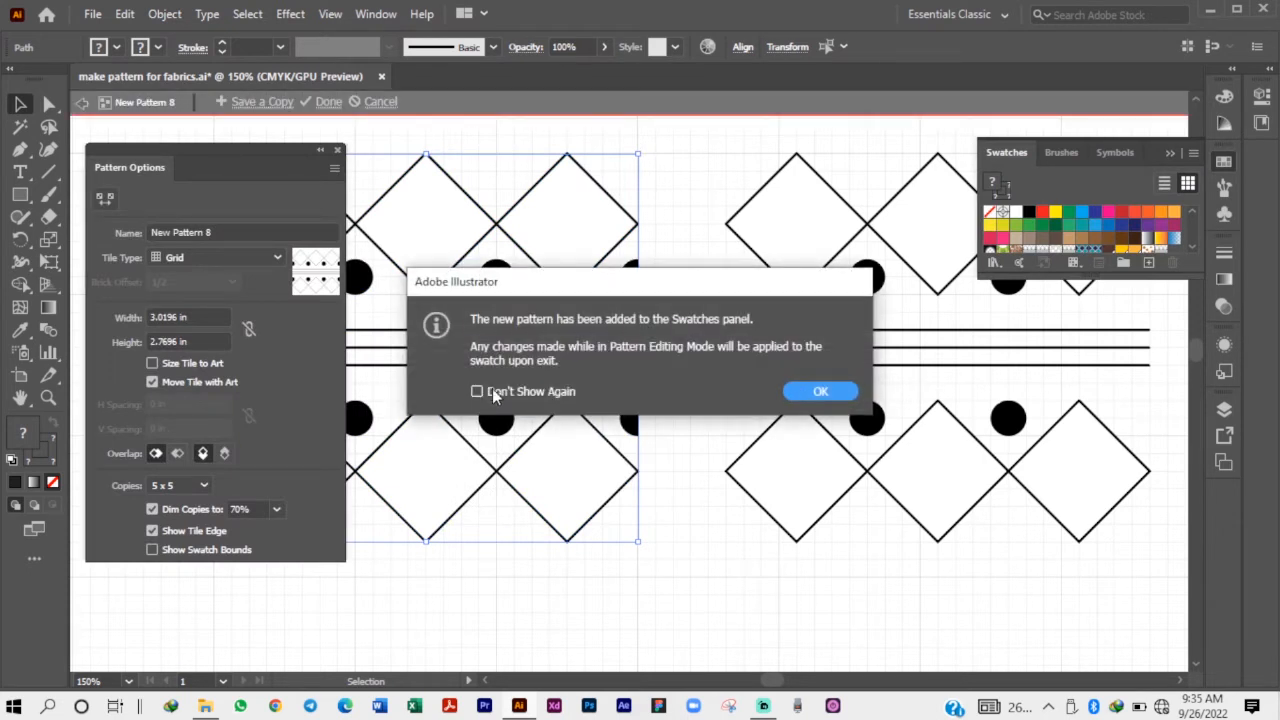
{"action": "left_click", "coordinate": [533, 396]}
{"action": "left_click", "coordinate": [820, 391]}
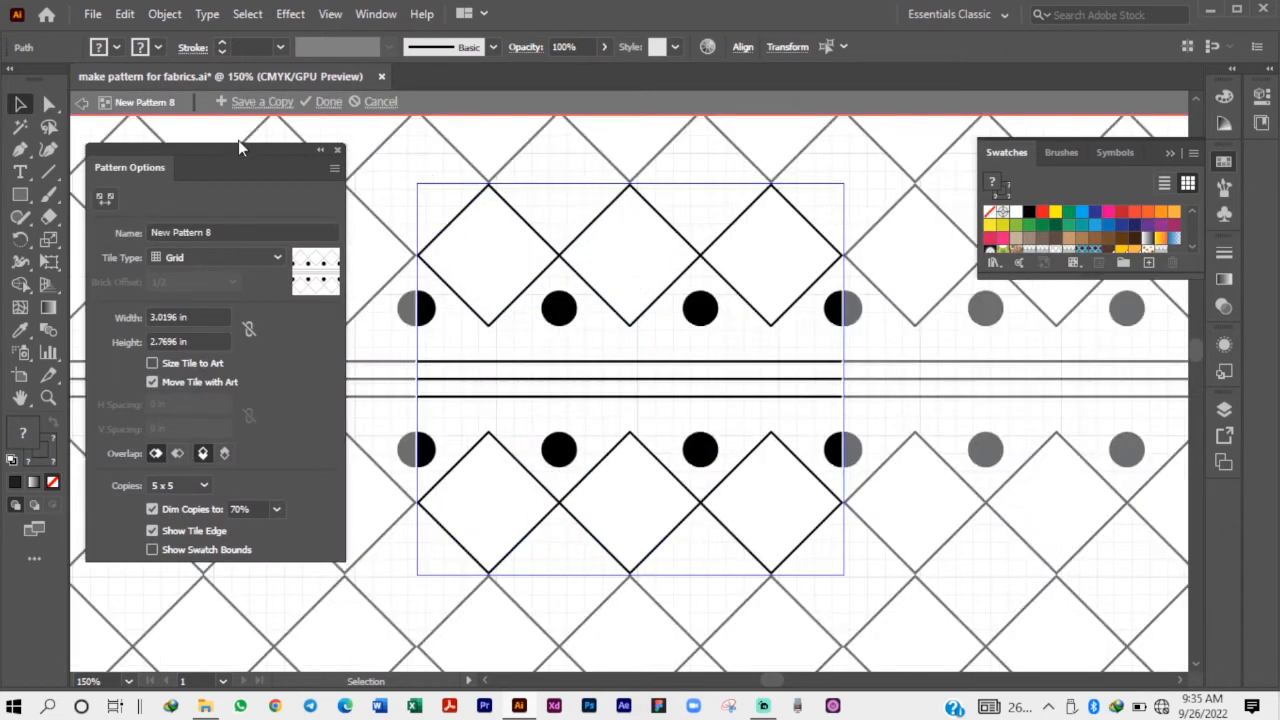
{"action": "left_click_drag", "start_coordinate": [240, 152], "coordinate": [278, 165]}
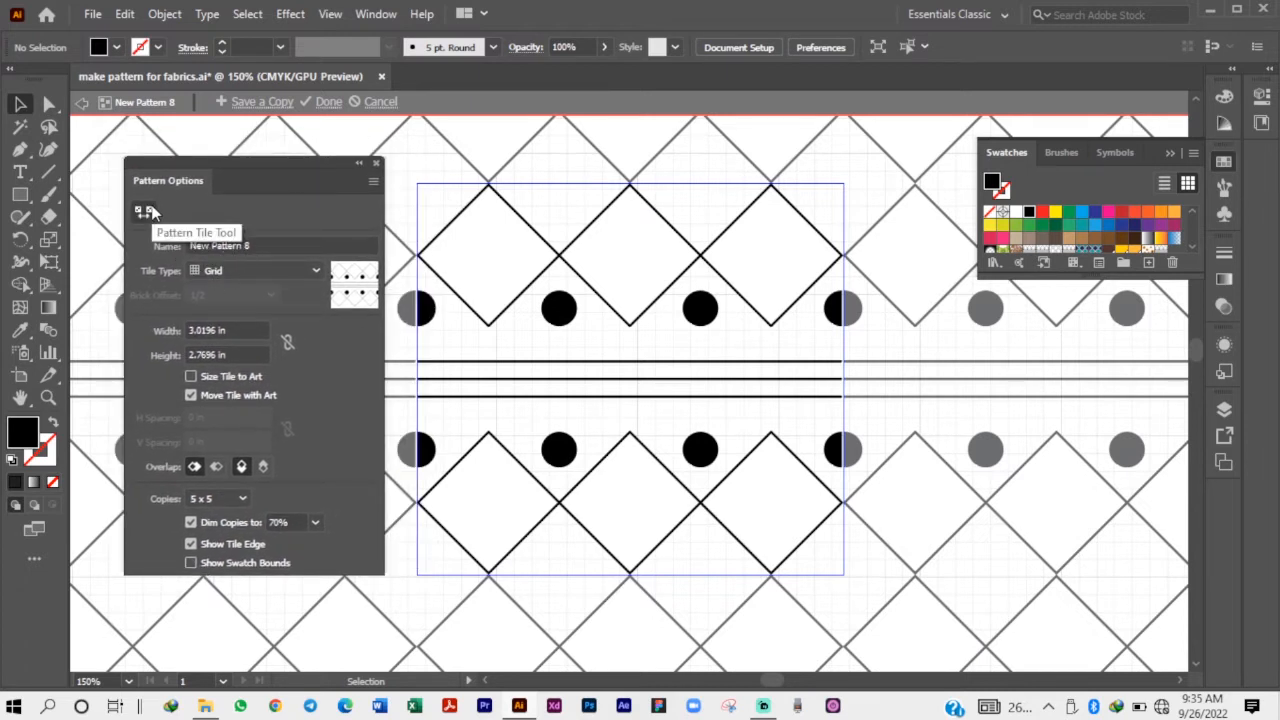
Try the Brick by Row, Brick by Column, Hex by Column and Hex by Row tile types and return to Grid.
{"action": "left_click", "coordinate": [224, 271]}
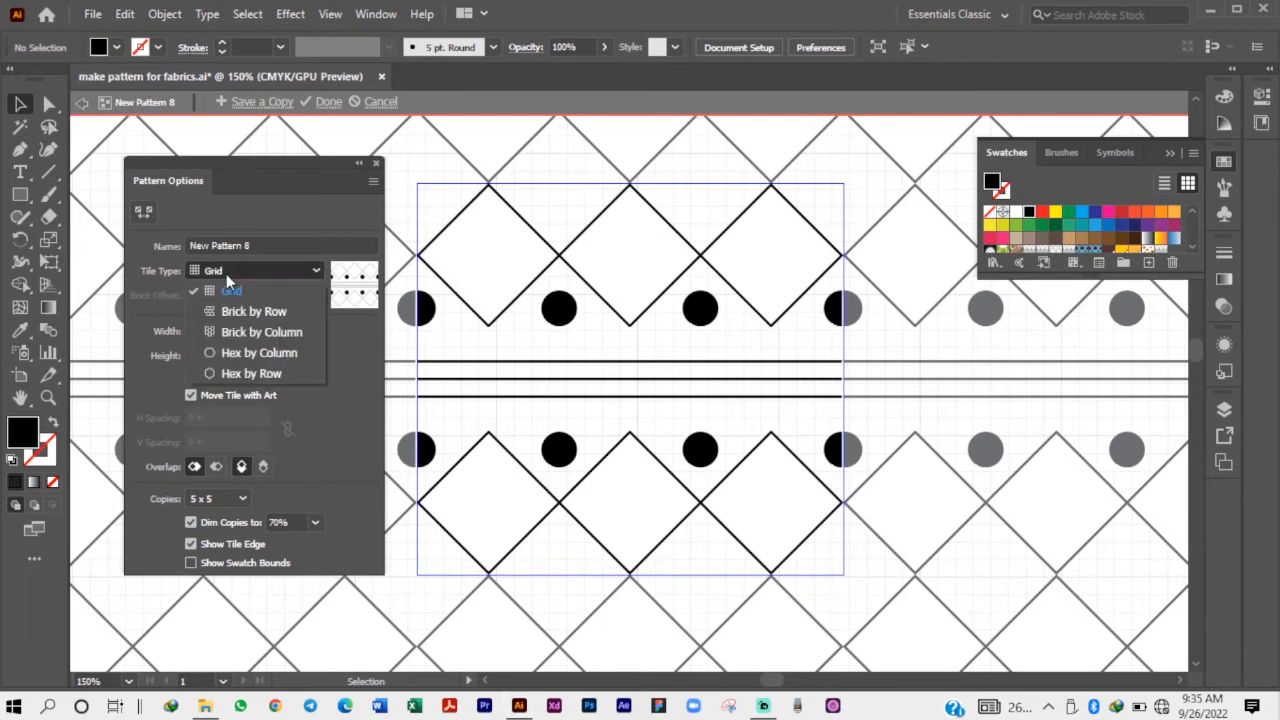
{"action": "left_click", "coordinate": [251, 309]}
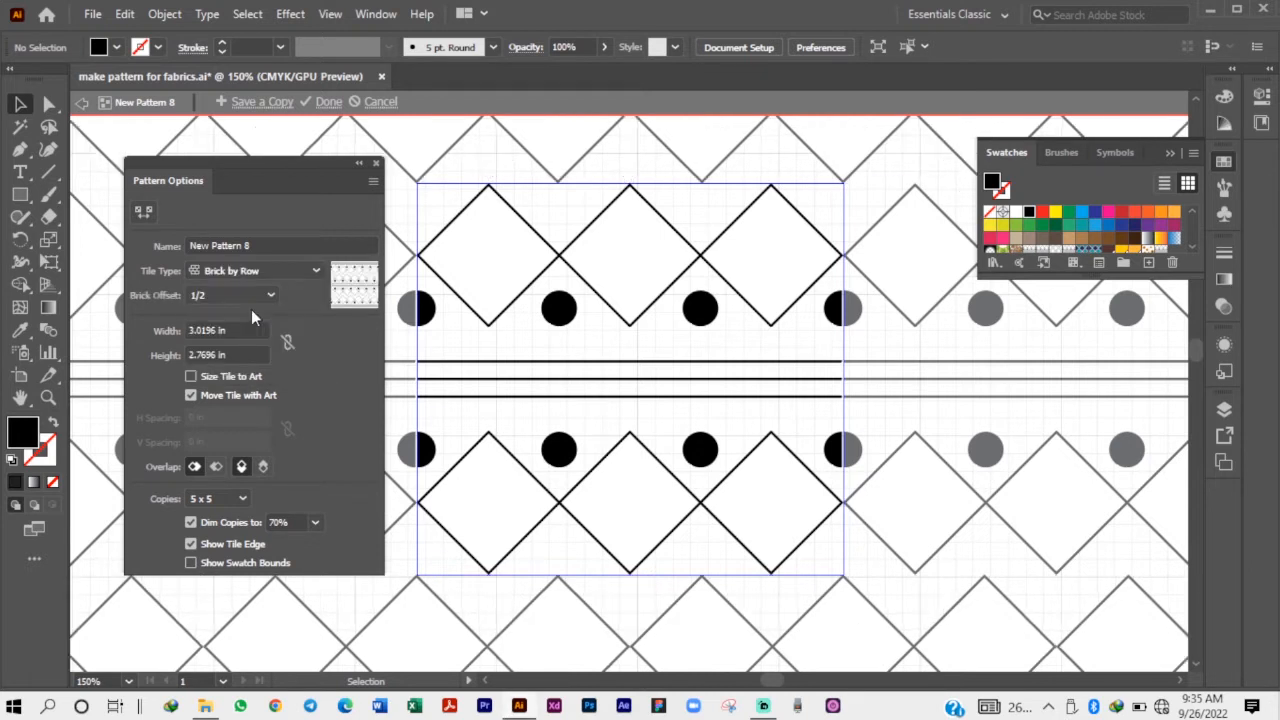
{"action": "left_click", "coordinate": [249, 274]}
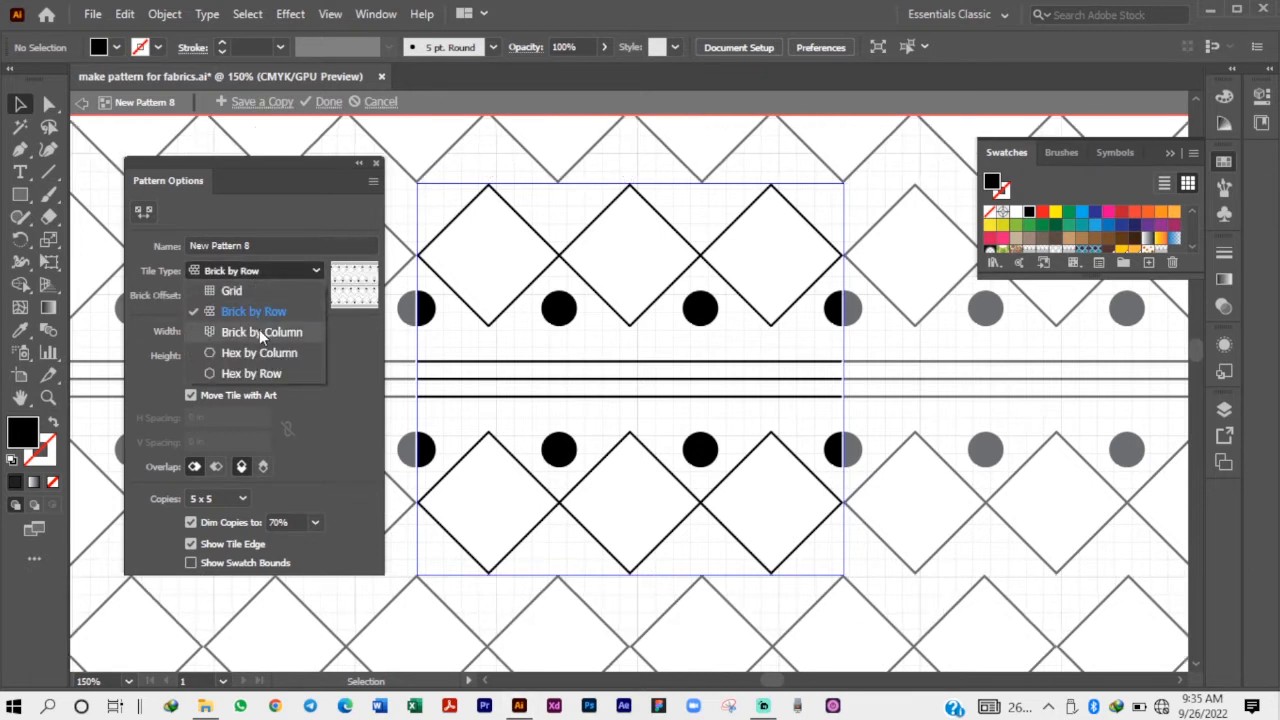
{"action": "left_click", "coordinate": [259, 331]}
{"action": "left_click", "coordinate": [262, 272]}
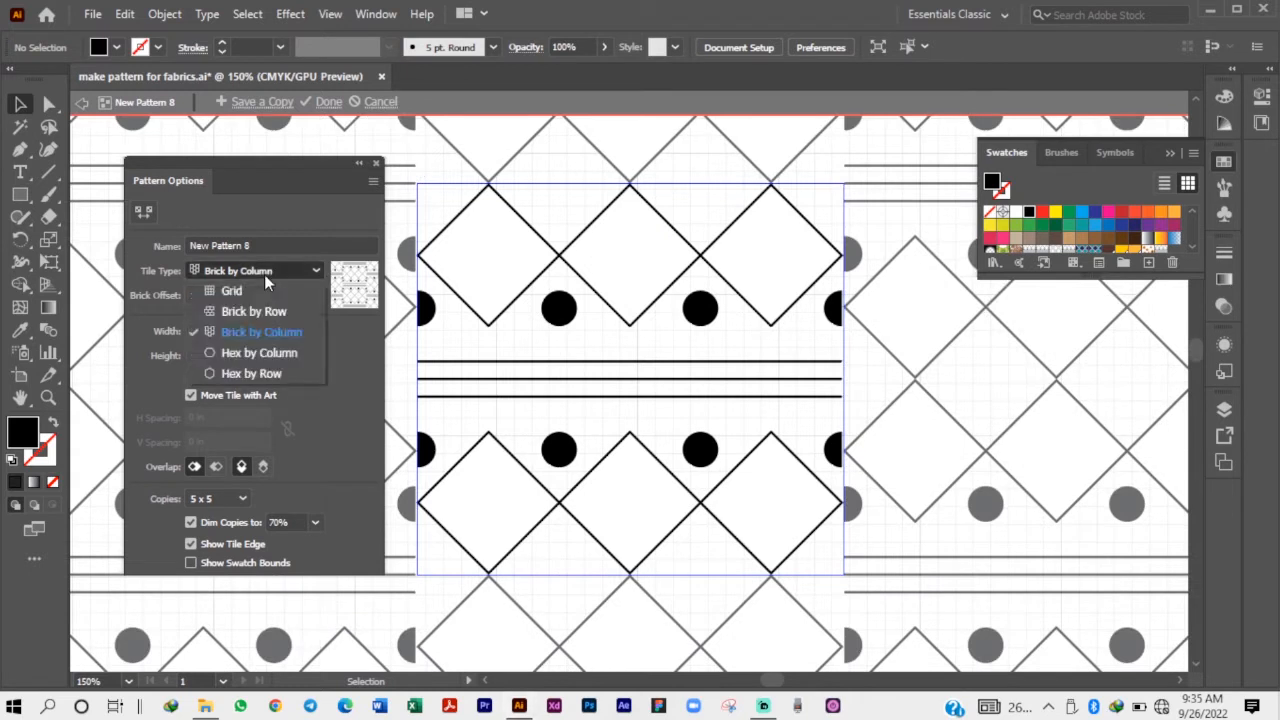
{"action": "left_click", "coordinate": [259, 352]}
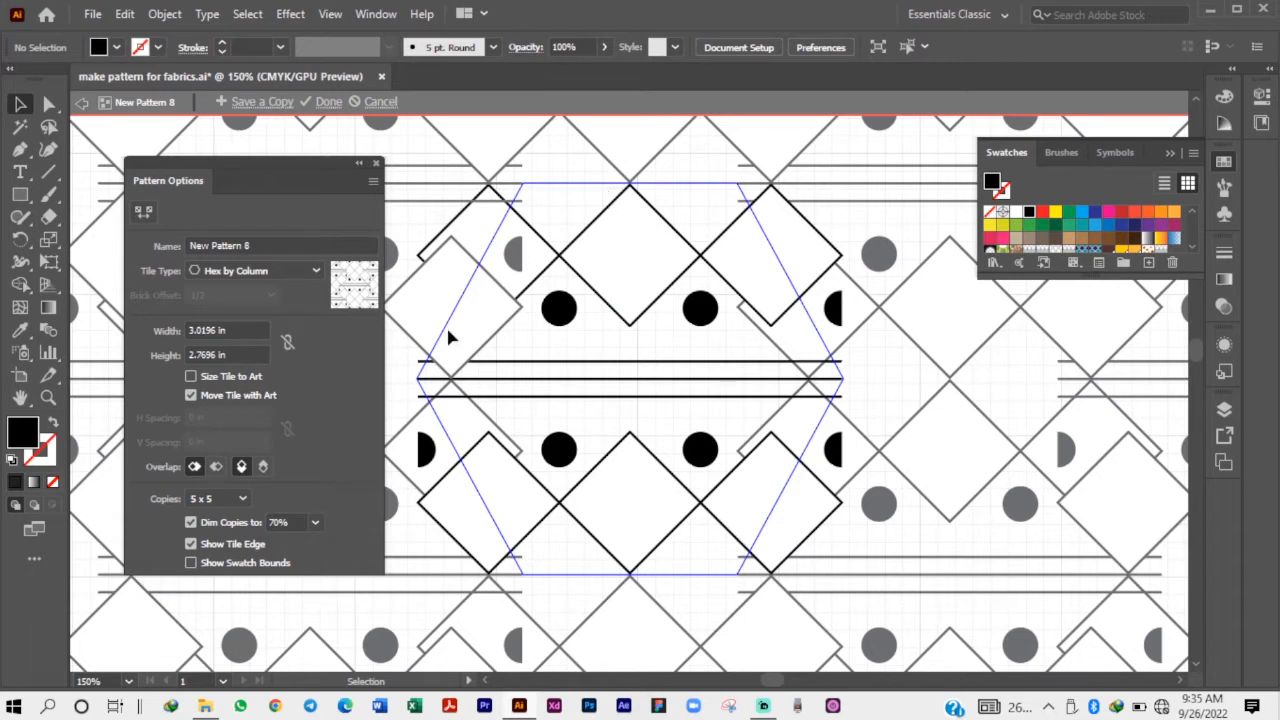
{"action": "left_click", "coordinate": [250, 272]}
{"action": "left_click", "coordinate": [254, 375]}
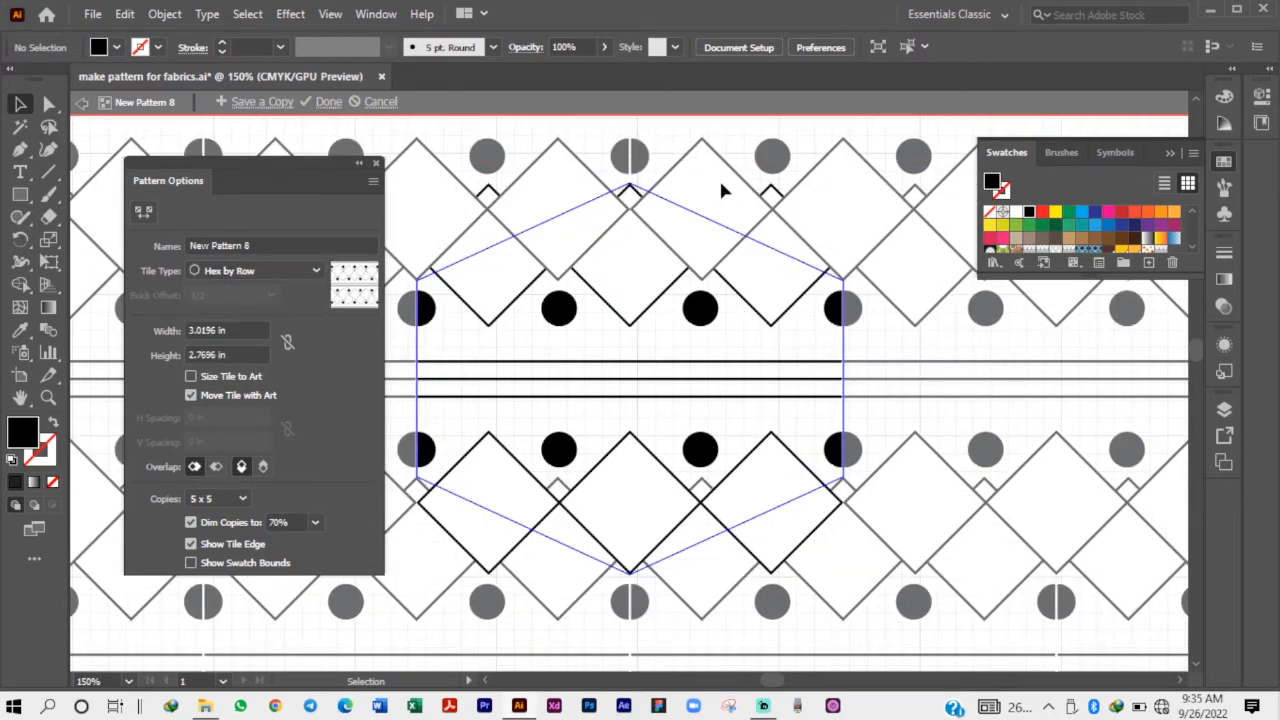
{"action": "left_click", "coordinate": [214, 272]}
{"action": "left_click", "coordinate": [216, 289]}
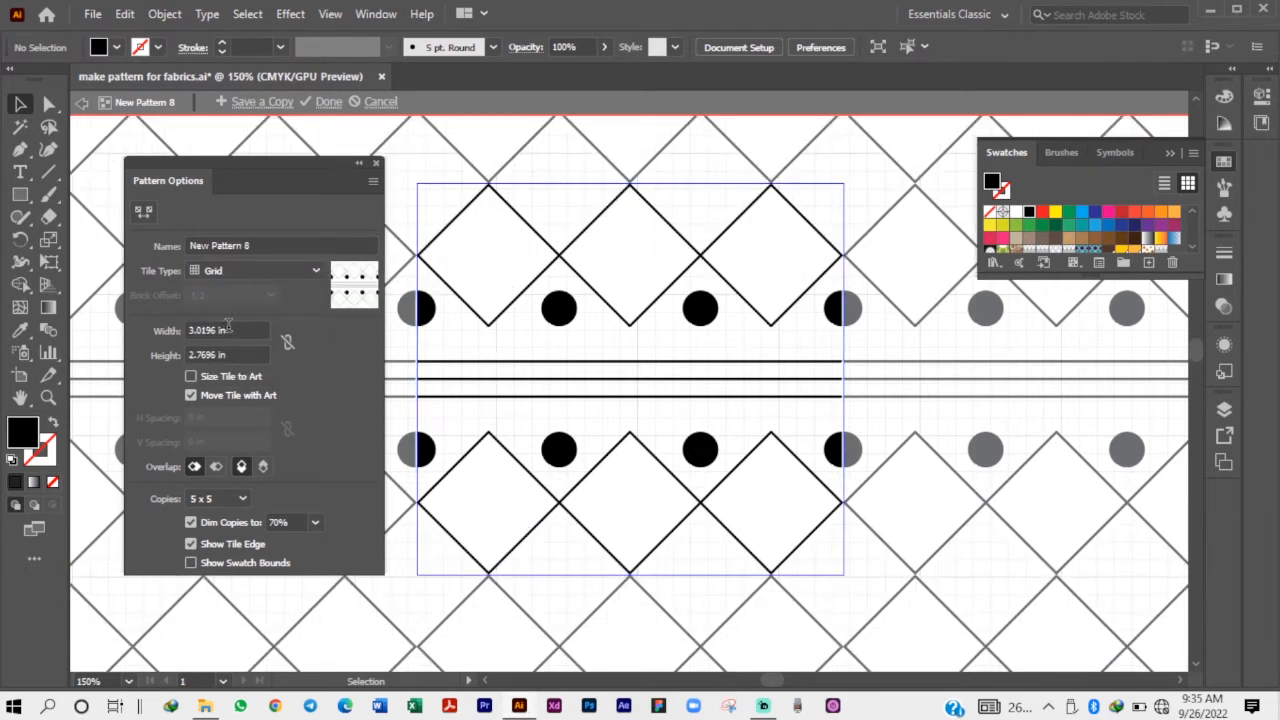
Try a pattern tile 4 in wide and 3 in high, and undo both size changes.
{"action": "left_click", "coordinate": [174, 322]}
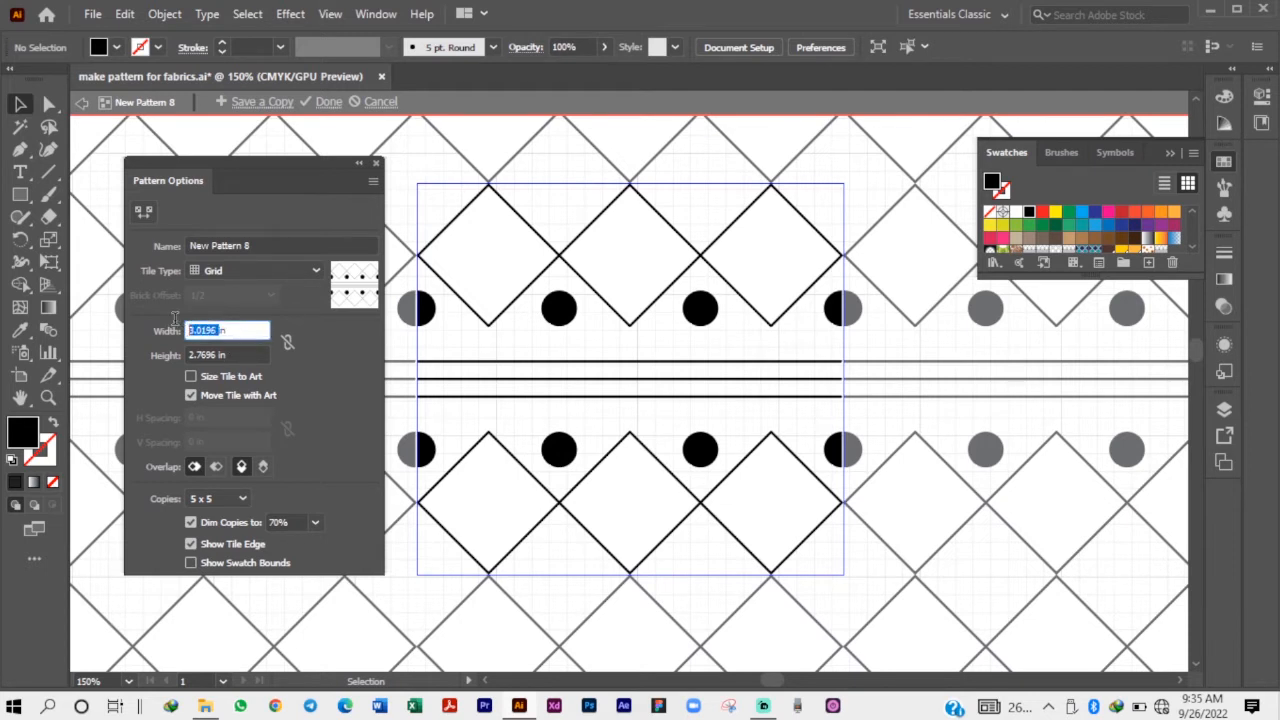
{"action": "type", "text": "4in"}
{"action": "key", "text": "Tab"}
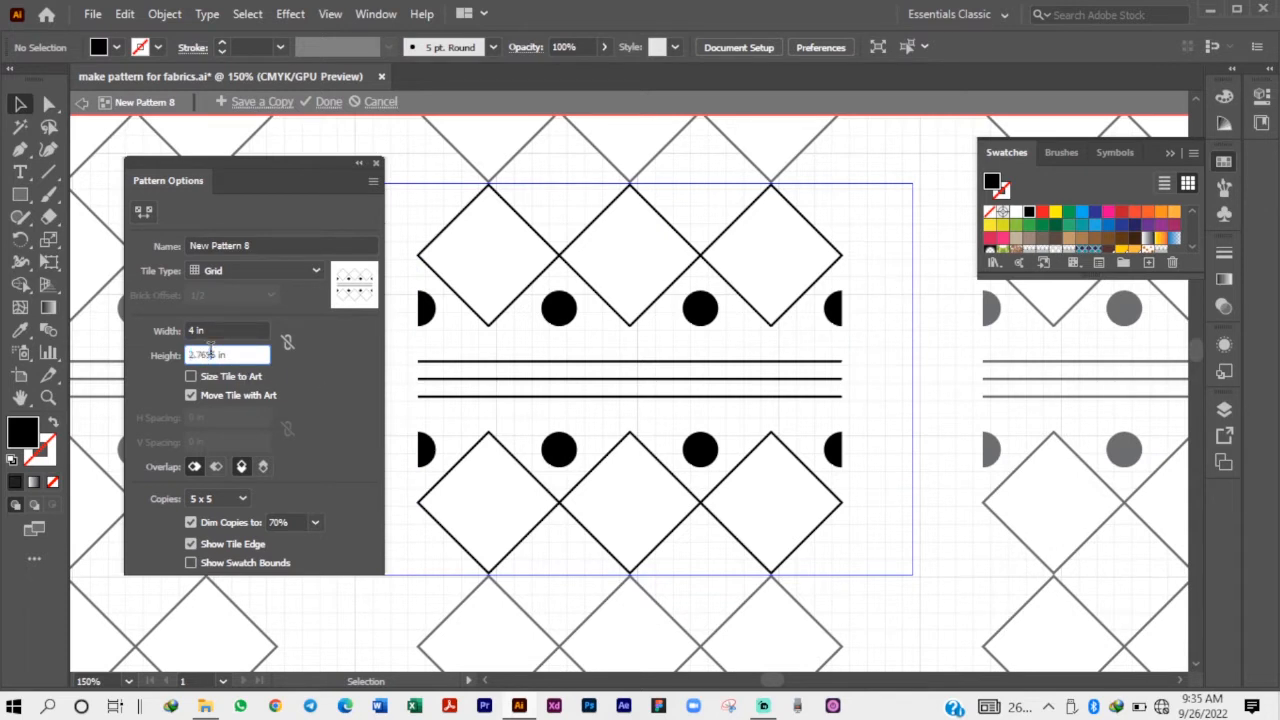
{"action": "left_click", "coordinate": [170, 352]}
{"action": "type", "text": "3"}
{"action": "key", "text": "Return"}
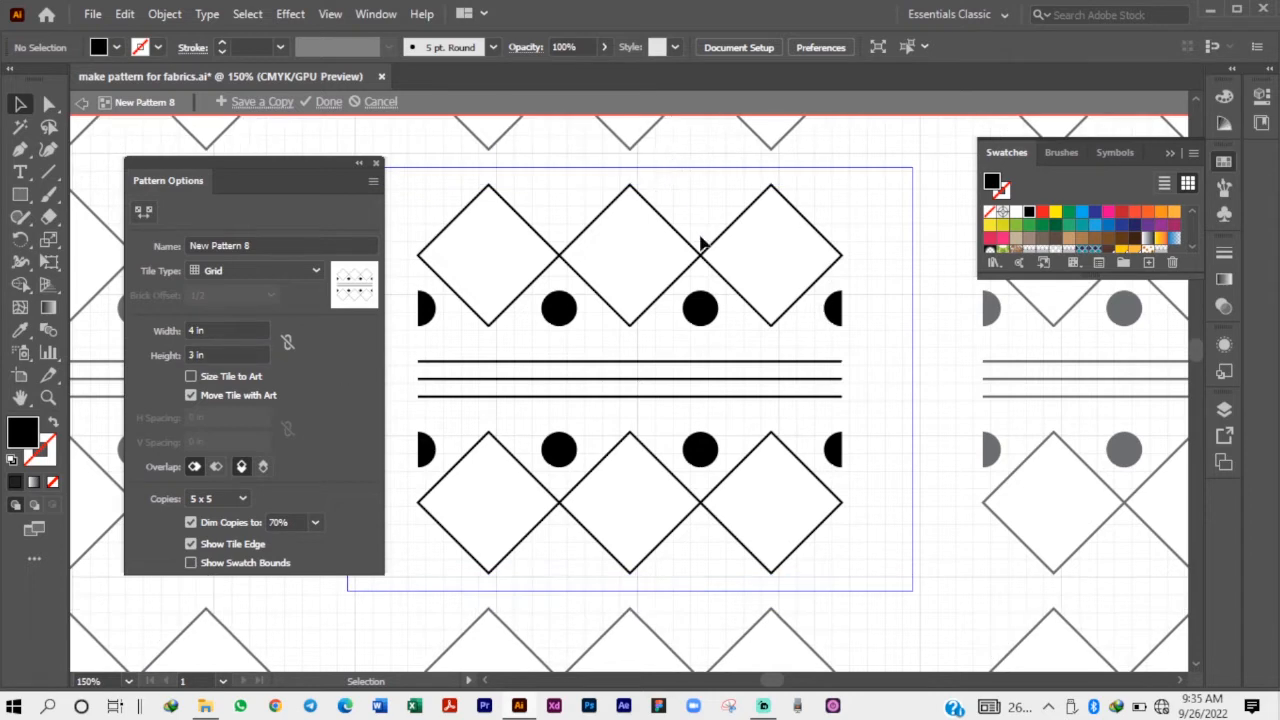
{"action": "scroll", "coordinate": [785, 447], "scroll_direction": "down", "scroll_amount": 2}
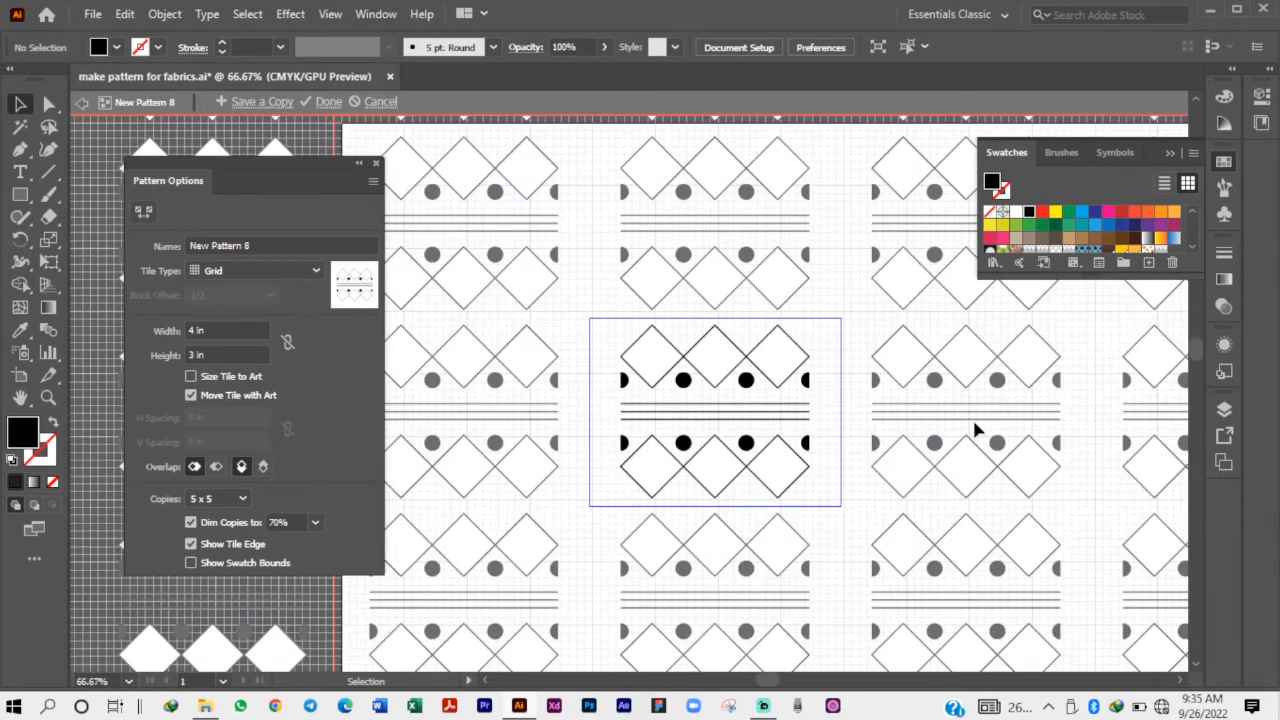
{"action": "scroll", "coordinate": [754, 400], "scroll_direction": "up", "scroll_amount": 2}
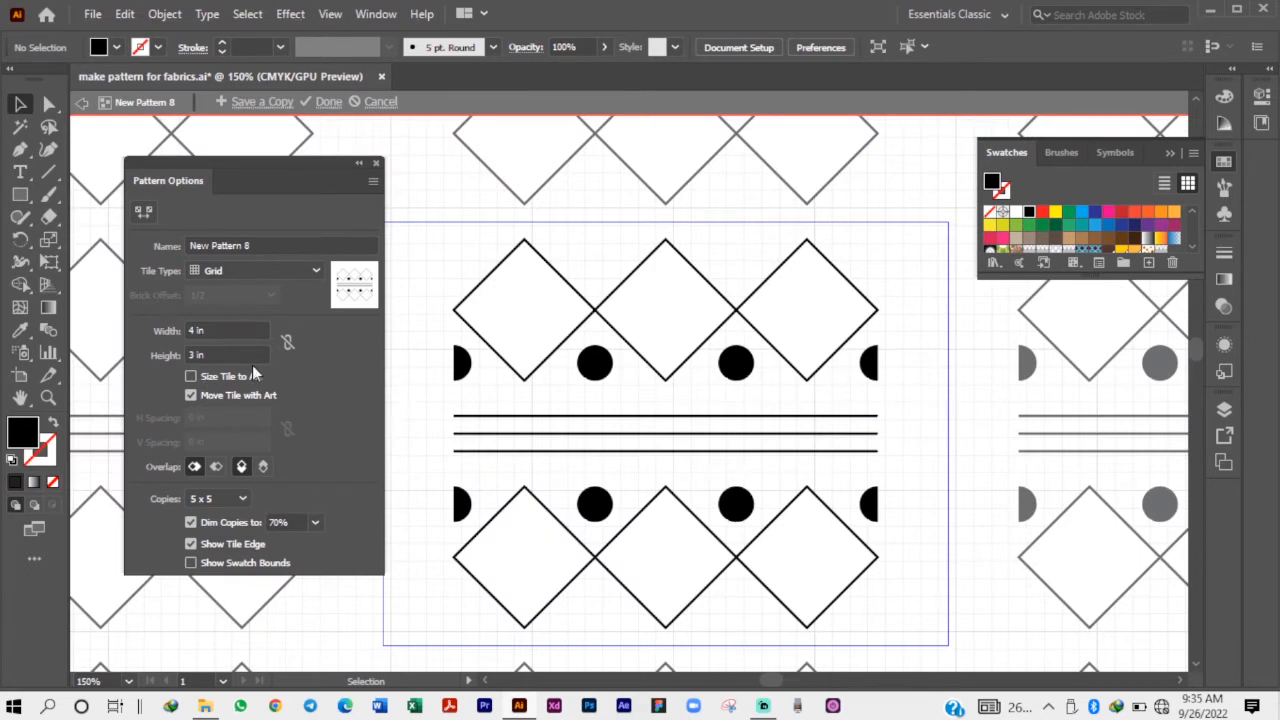
{"action": "key", "text": "ctrl+z"}
{"action": "key", "text": "ctrl+z"}
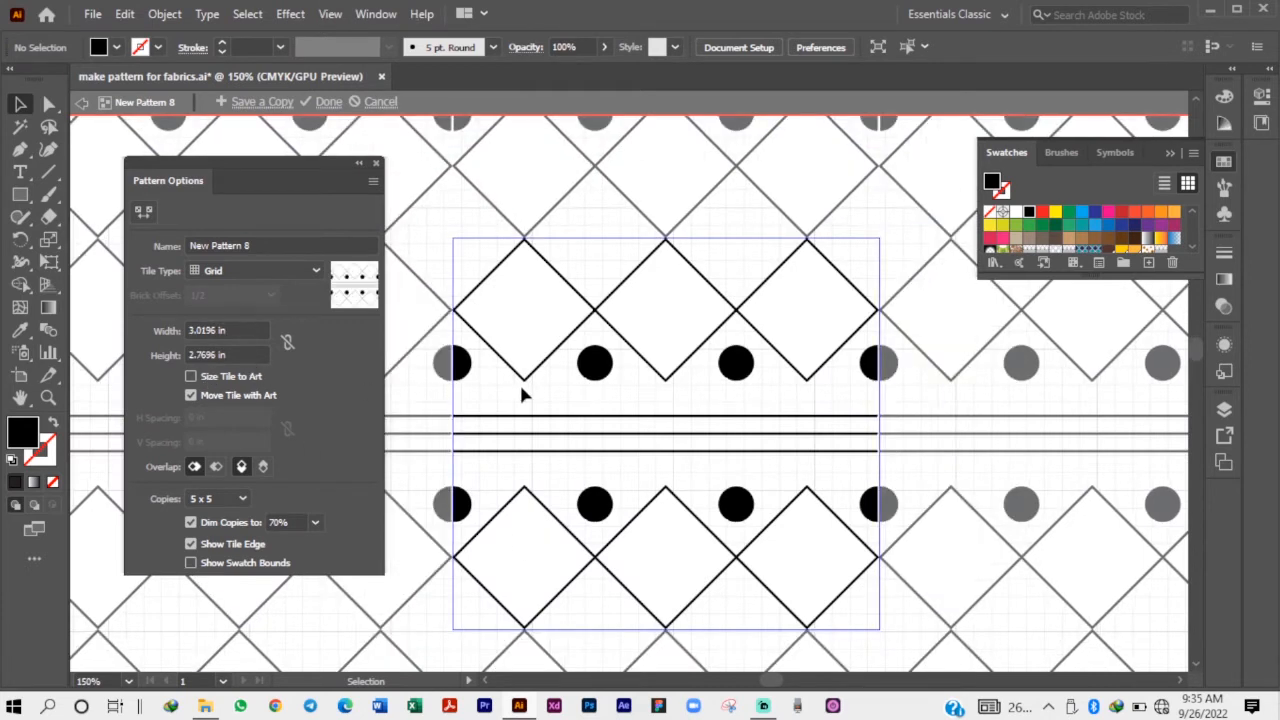
Try dimming the pattern copies to 10% and 100%, and set the dimming to 60%.
{"action": "scroll", "coordinate": [445, 385], "scroll_direction": "up", "scroll_amount": 6}
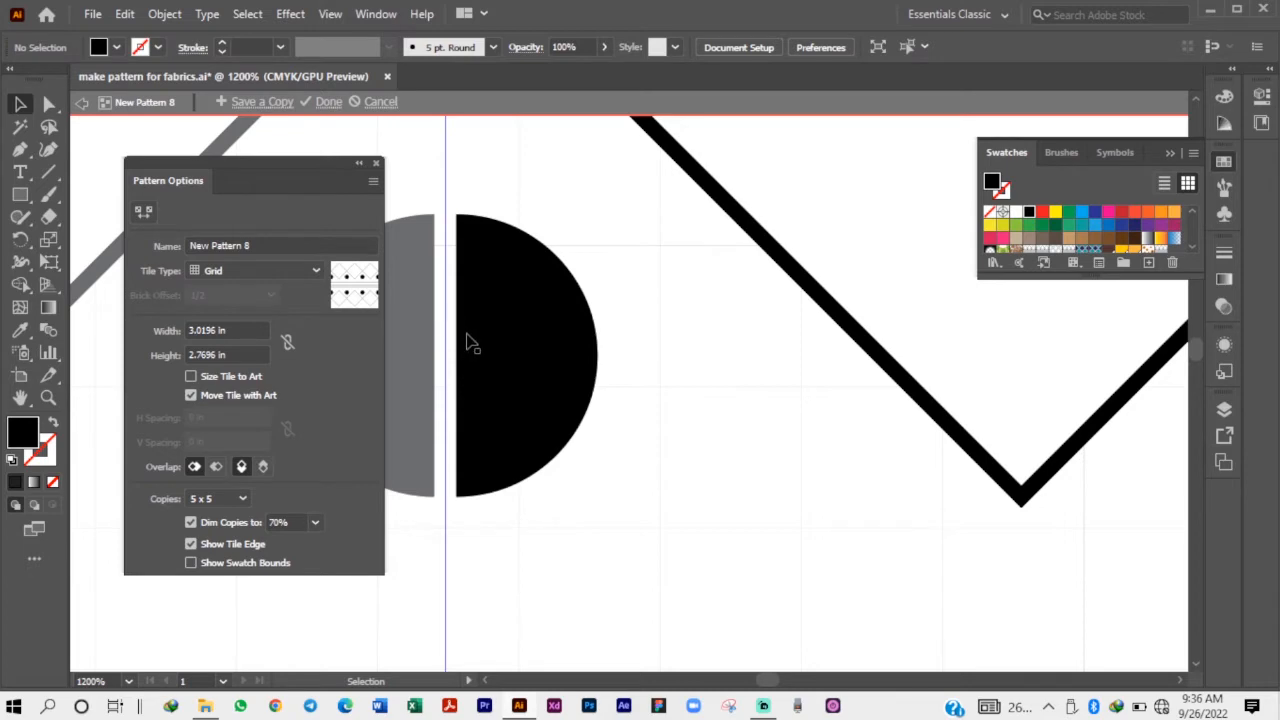
{"action": "scroll", "coordinate": [462, 340], "scroll_direction": "down", "scroll_amount": 5}
{"action": "scroll", "coordinate": [456, 567], "scroll_direction": "down", "scroll_amount": 4}
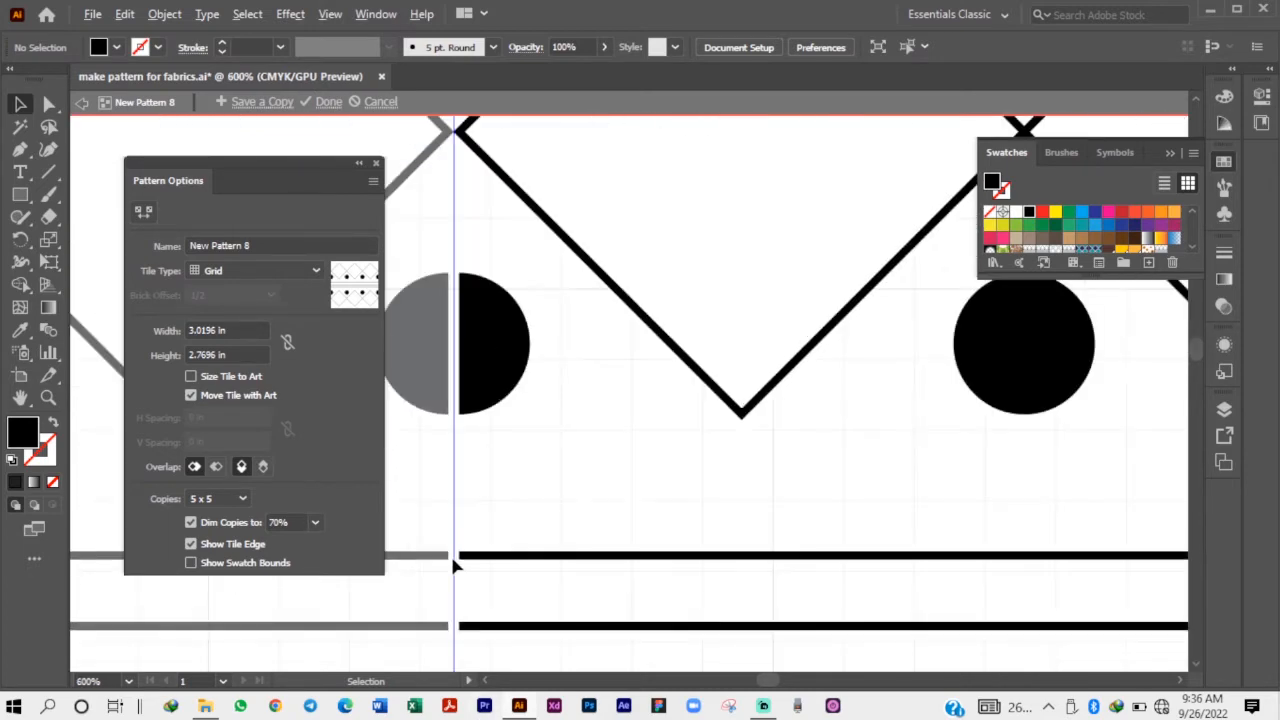
{"action": "scroll", "coordinate": [560, 360], "scroll_direction": "down", "scroll_amount": 2}
{"action": "scroll", "coordinate": [531, 390], "scroll_direction": "down", "scroll_amount": 1}
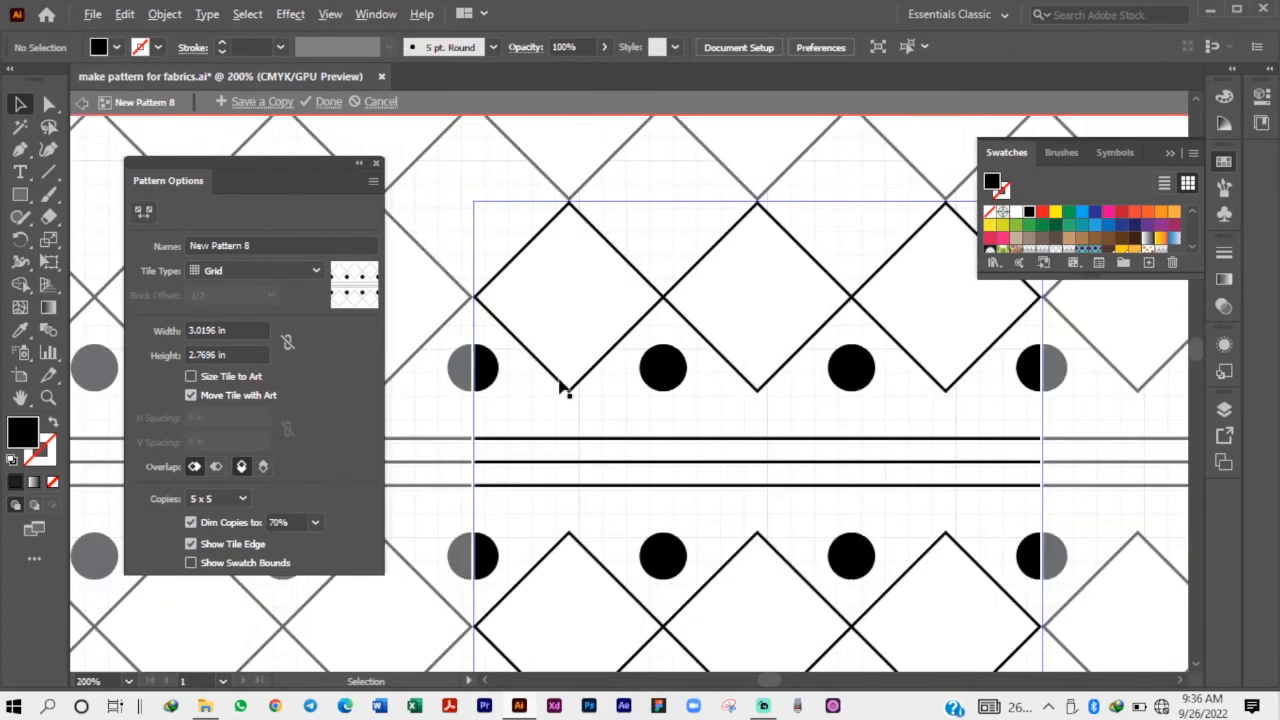
{"action": "left_click", "coordinate": [315, 522]}
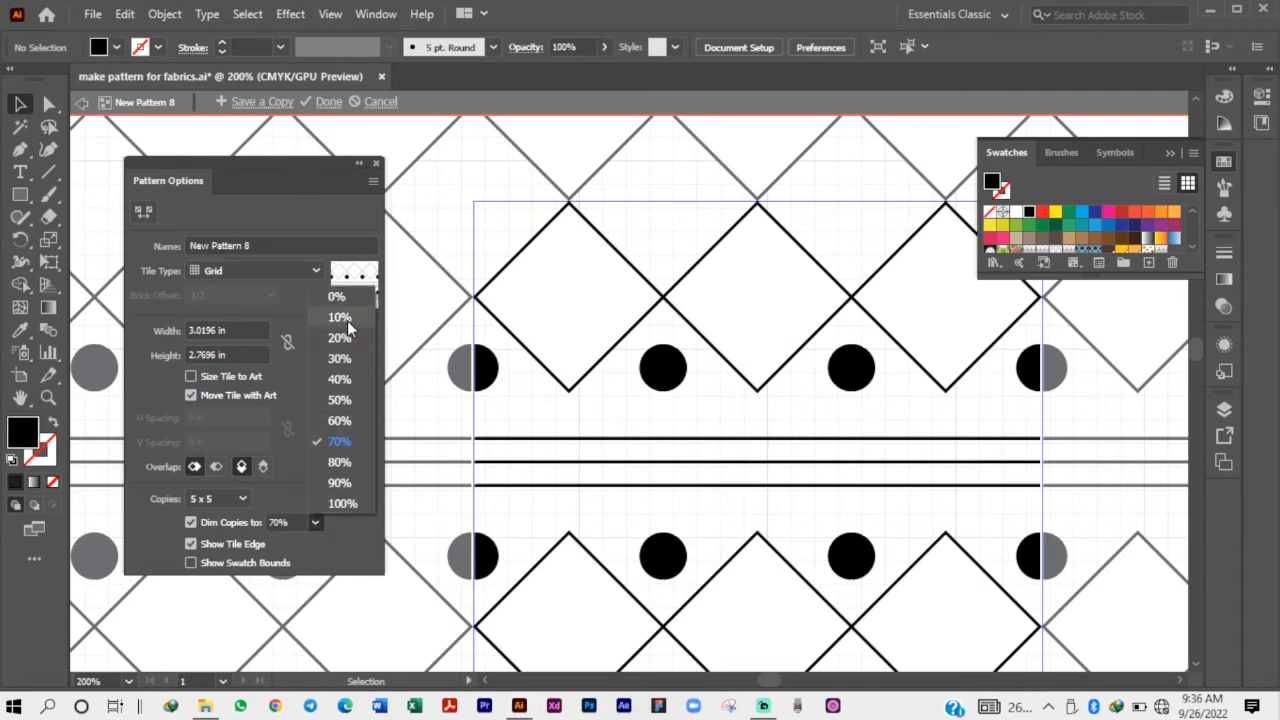
{"action": "left_click", "coordinate": [340, 317]}
{"action": "left_click", "coordinate": [315, 522]}
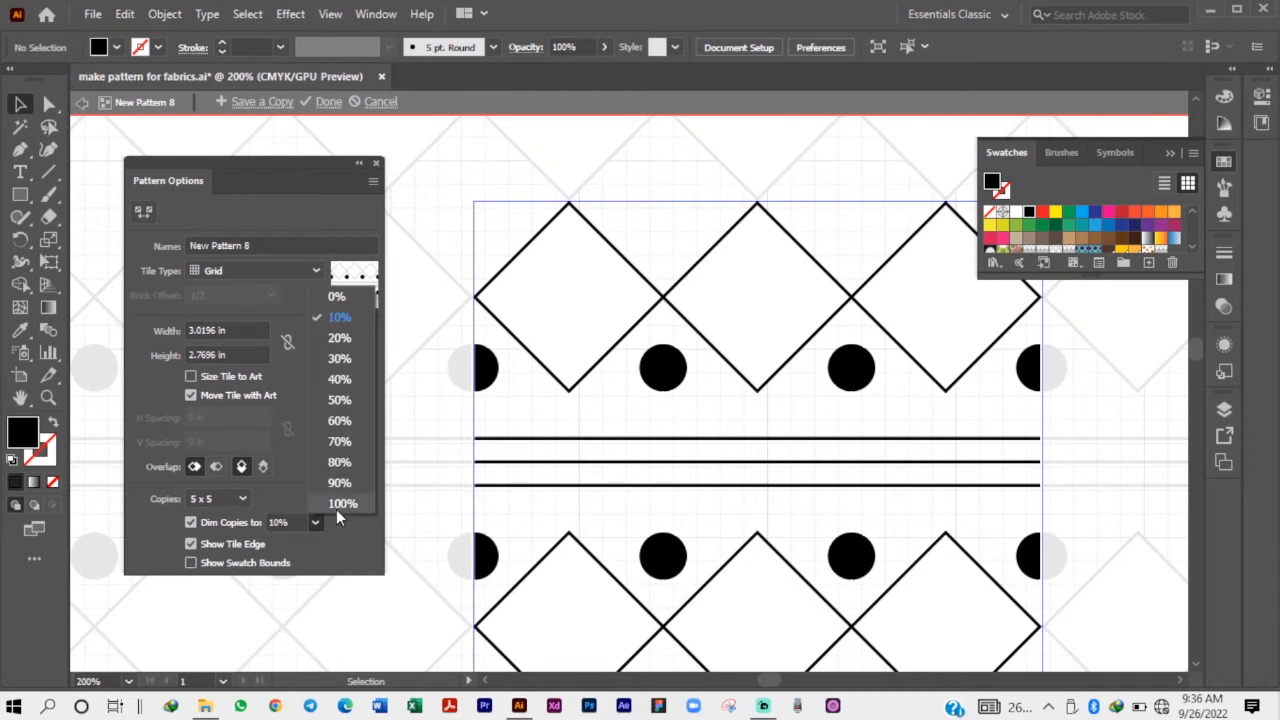
{"action": "left_click", "coordinate": [336, 509]}
{"action": "left_click", "coordinate": [315, 522]}
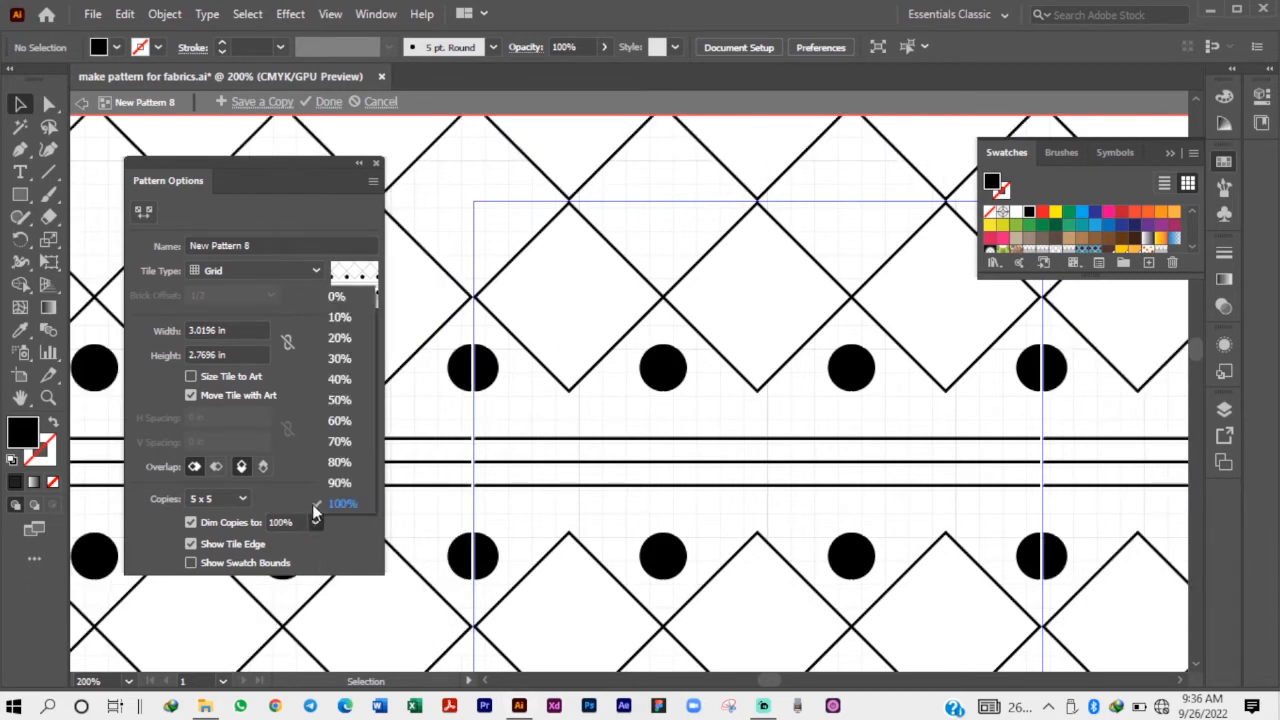
{"action": "left_click", "coordinate": [339, 420]}
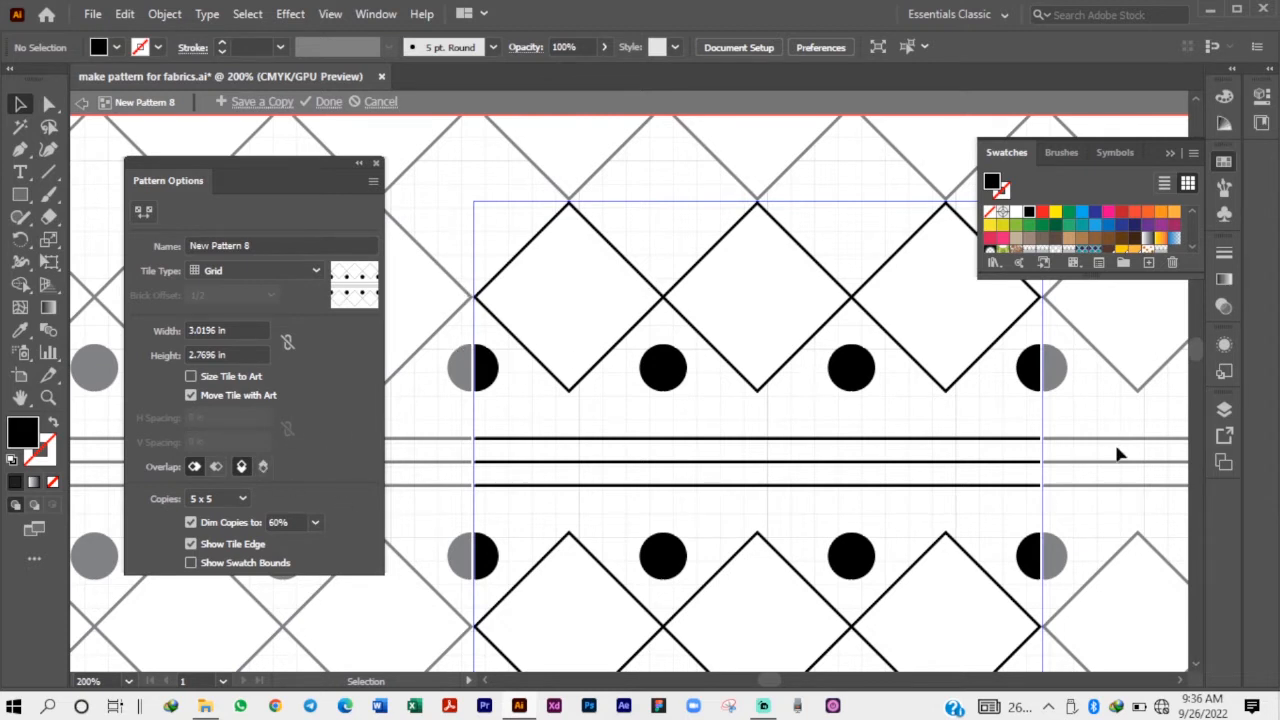
Change the snapping behaviour and move the upper-left half-dot horizontally until its flat edge sits on the tile's left boundary.
{"action": "left_click", "coordinate": [1171, 154]}
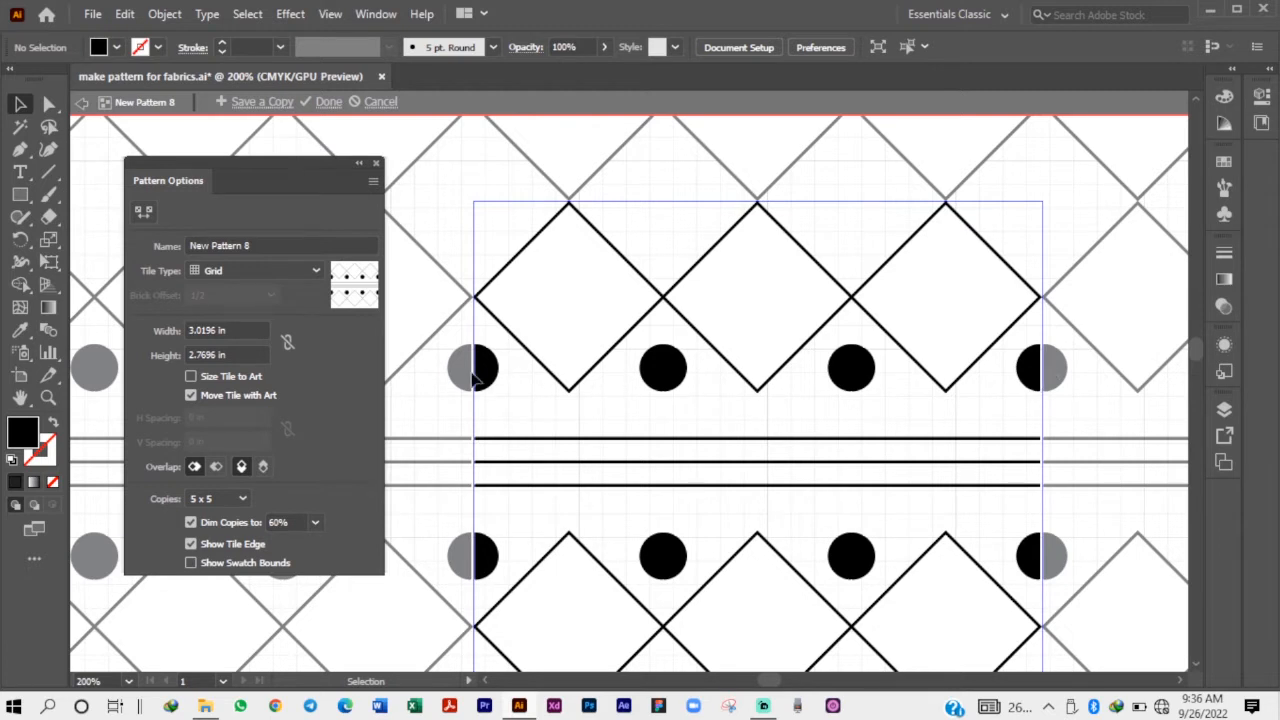
{"action": "scroll", "coordinate": [447, 383], "scroll_direction": "up", "scroll_amount": 5}
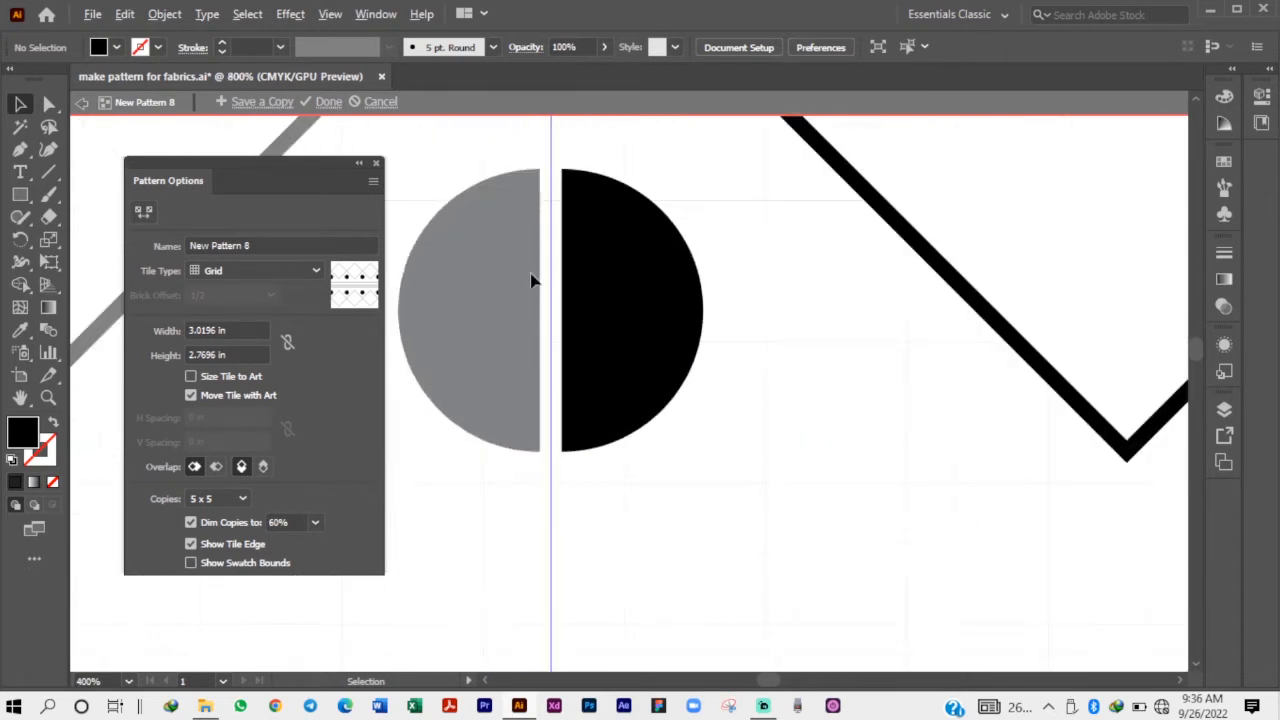
{"action": "left_click", "coordinate": [615, 283]}
{"action": "left_click_drag", "start_coordinate": [615, 283], "coordinate": [642, 325]}
{"action": "key", "text": "ctrl+z"}
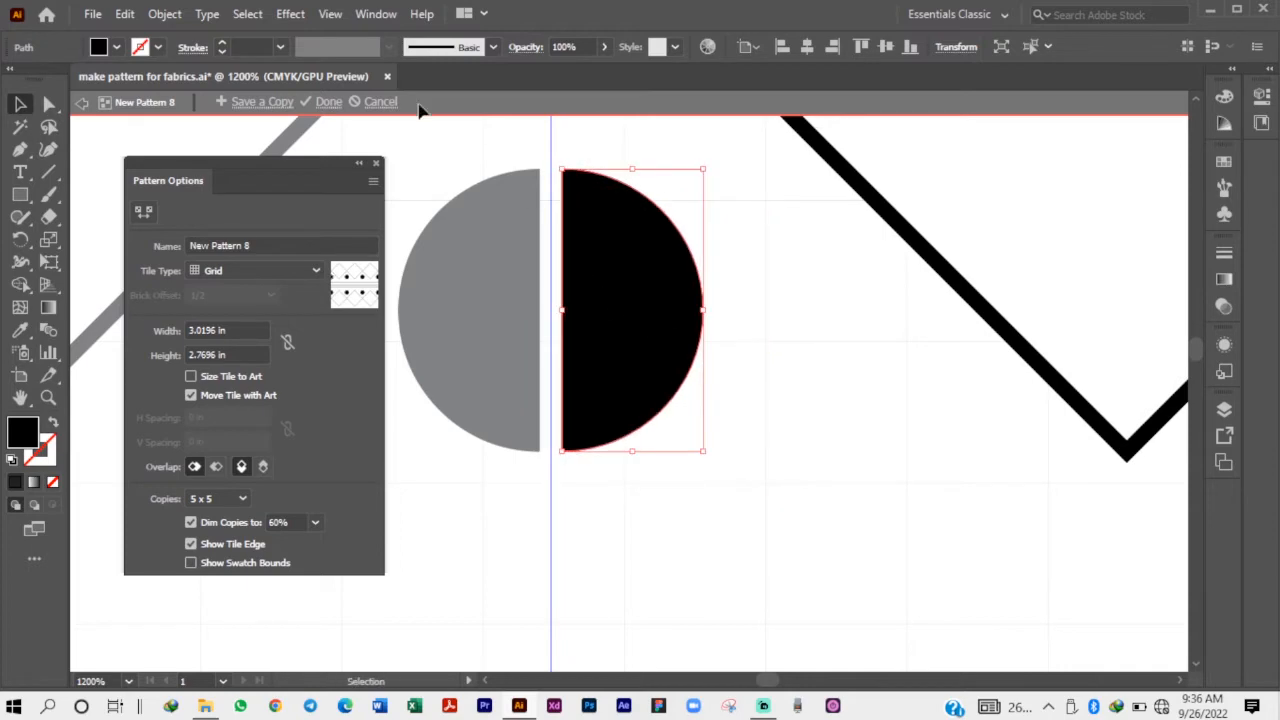
{"action": "left_click", "coordinate": [334, 16]}
{"action": "left_click", "coordinate": [365, 560]}
{"action": "left_click_drag", "start_coordinate": [620, 289], "coordinate": [591, 325]}
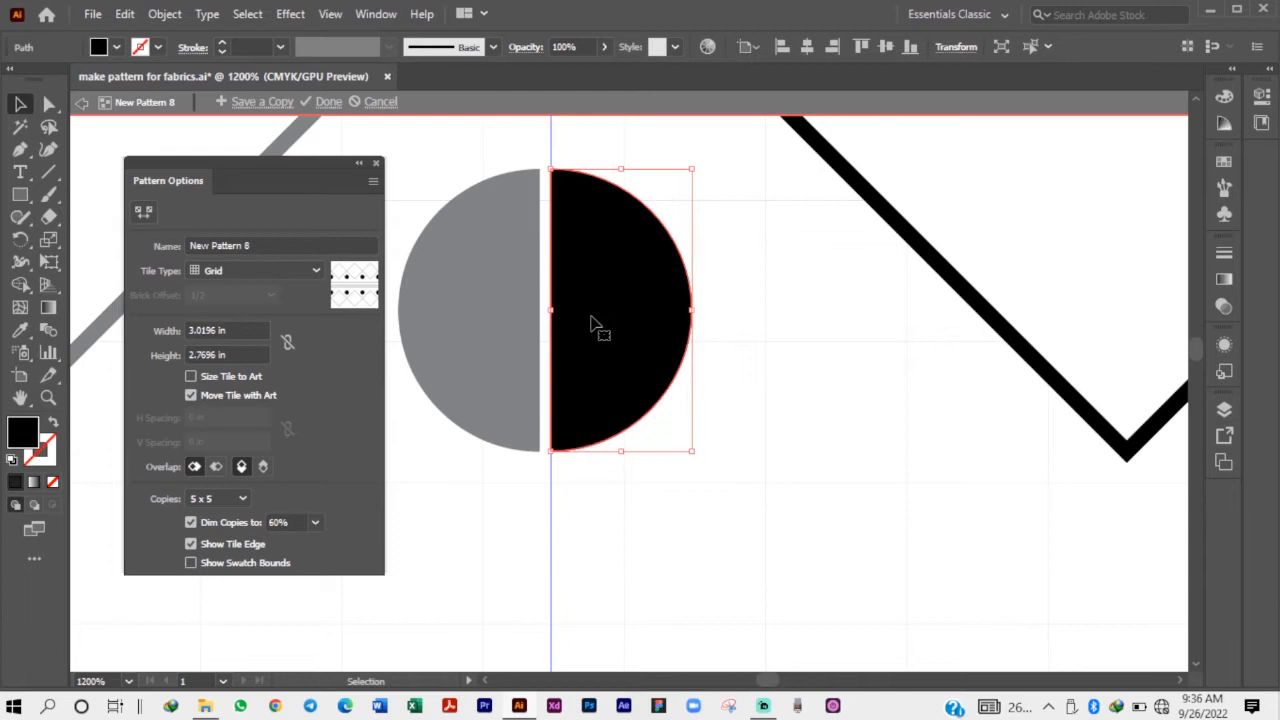
{"action": "left_click", "coordinate": [510, 305]}
Extend the left ends of the three horizontal lines together until they meet the tile's left boundary.
{"action": "scroll", "coordinate": [408, 337], "scroll_direction": "down", "scroll_amount": 3}
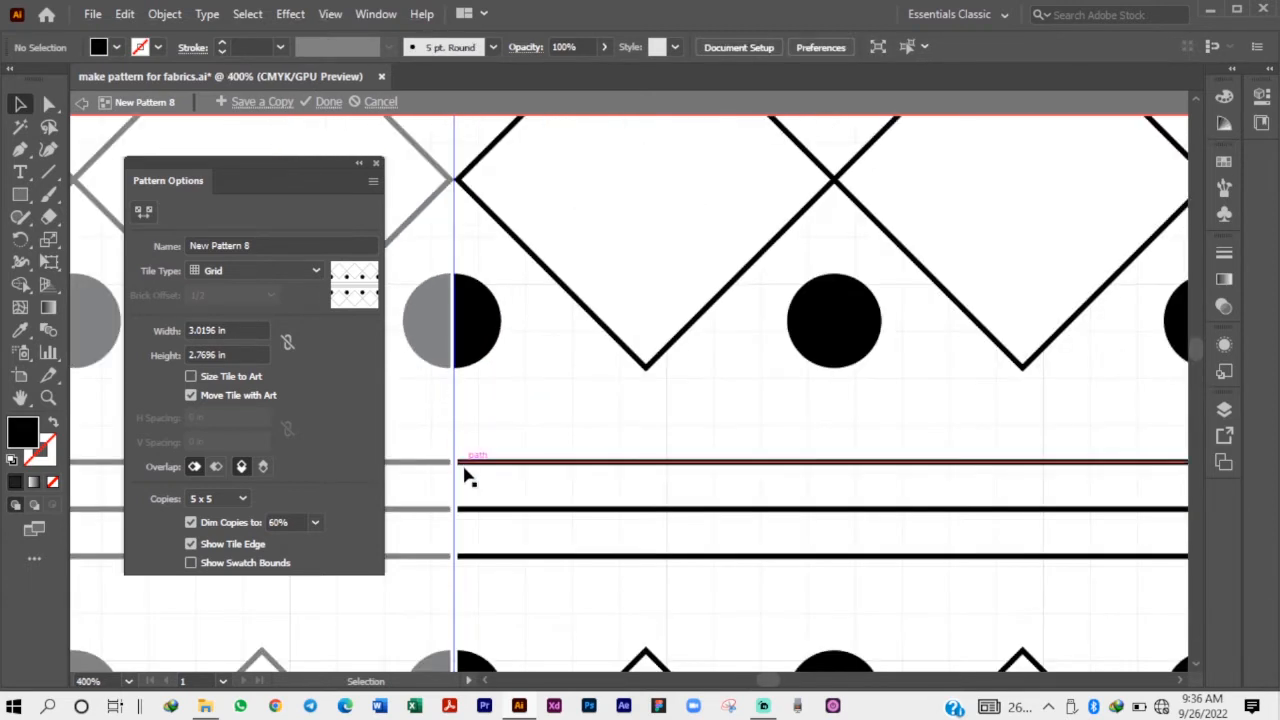
{"action": "scroll", "coordinate": [407, 590], "scroll_direction": "up", "scroll_amount": 2}
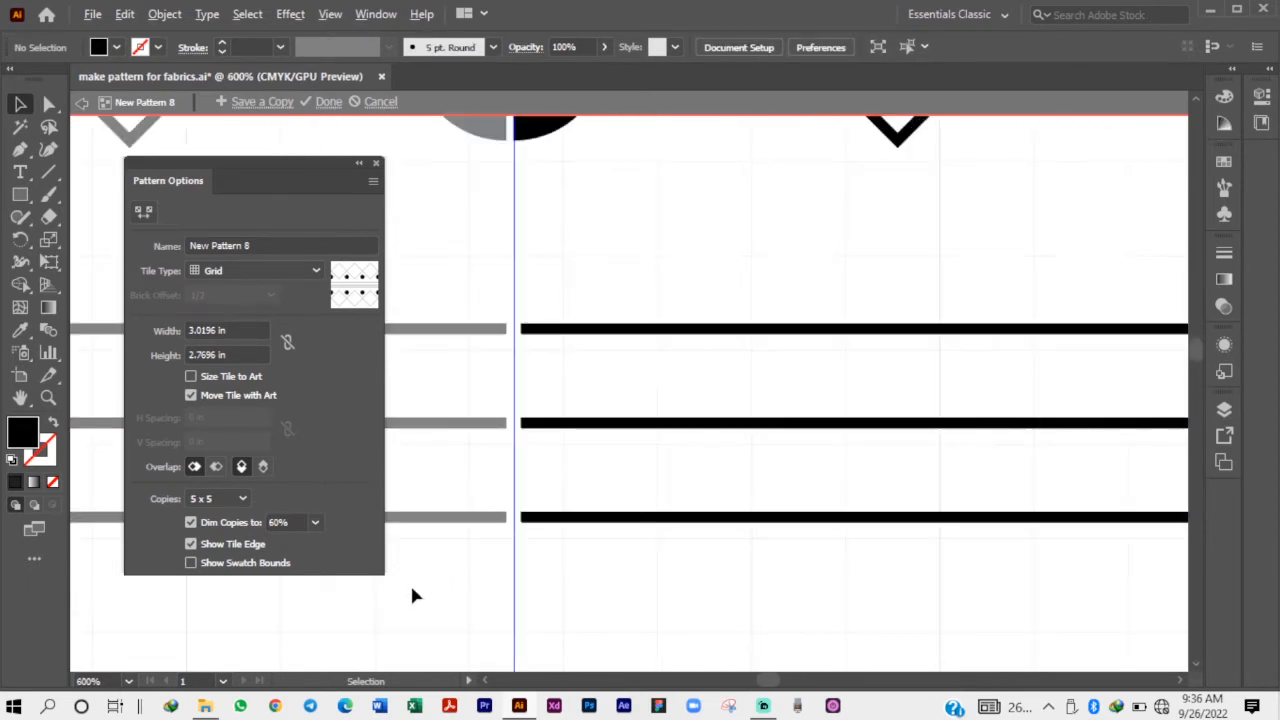
{"action": "left_click", "coordinate": [49, 104]}
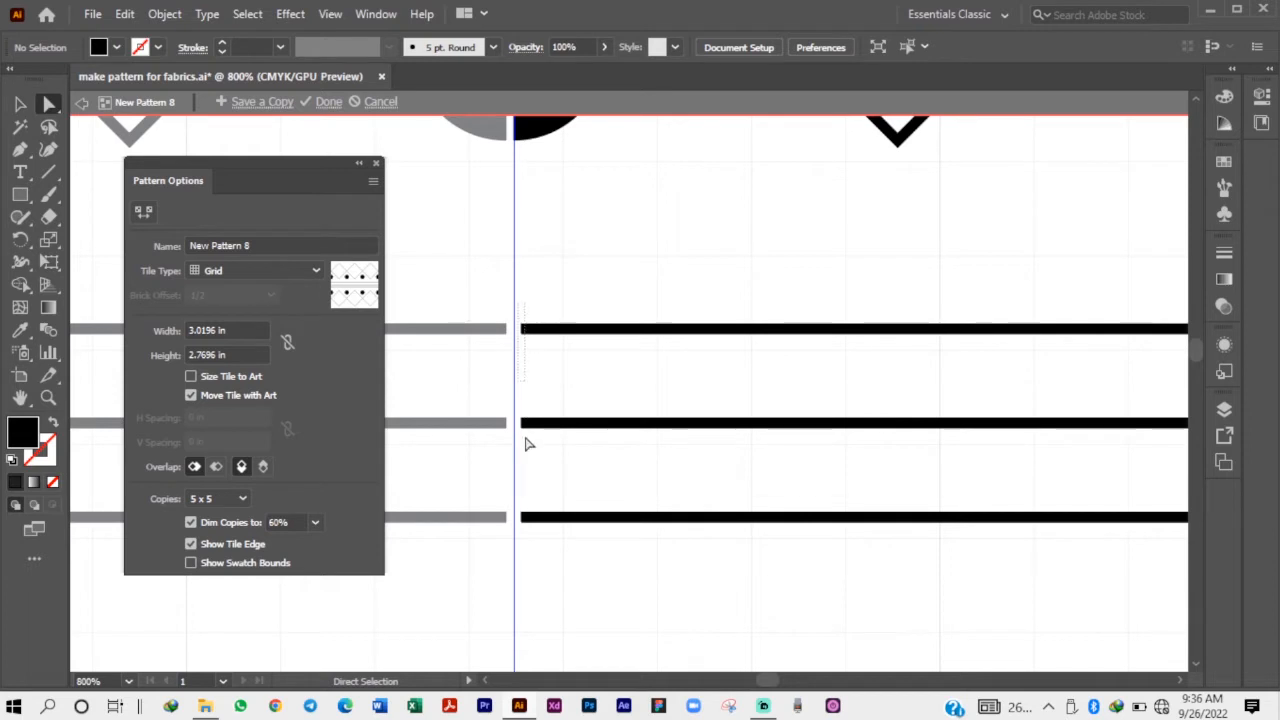
{"action": "left_click_drag", "start_coordinate": [525, 437], "coordinate": [539, 557]}
{"action": "scroll", "coordinate": [512, 330], "scroll_direction": "up", "scroll_amount": 3}
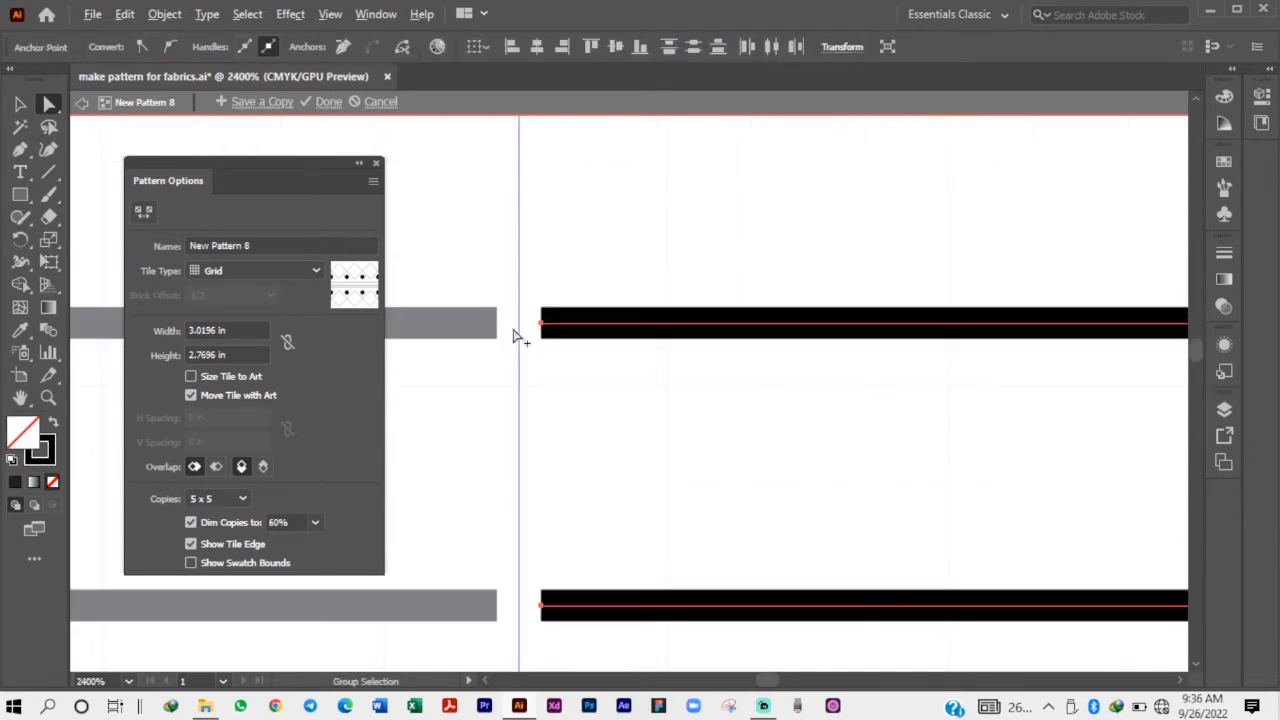
{"action": "left_click", "coordinate": [543, 324]}
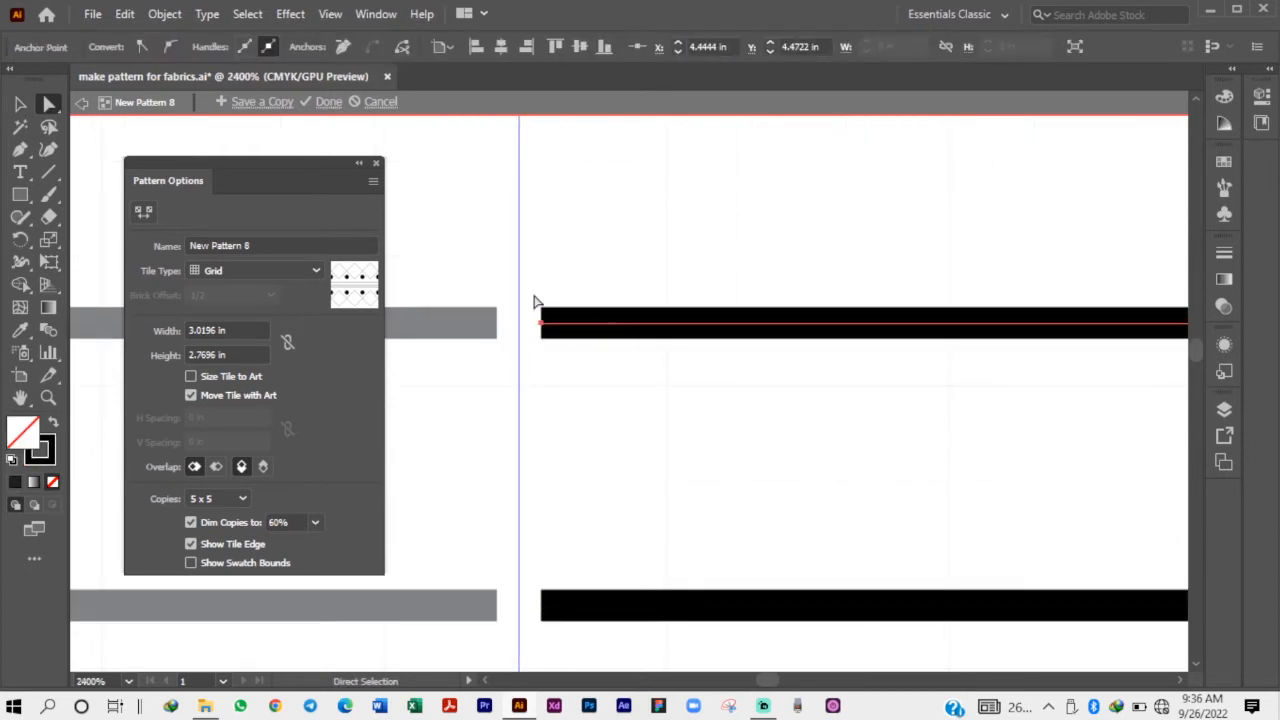
{"action": "scroll", "coordinate": [534, 298], "scroll_direction": "down", "scroll_amount": 2}
{"action": "left_click_drag", "start_coordinate": [536, 271], "coordinate": [558, 624]}
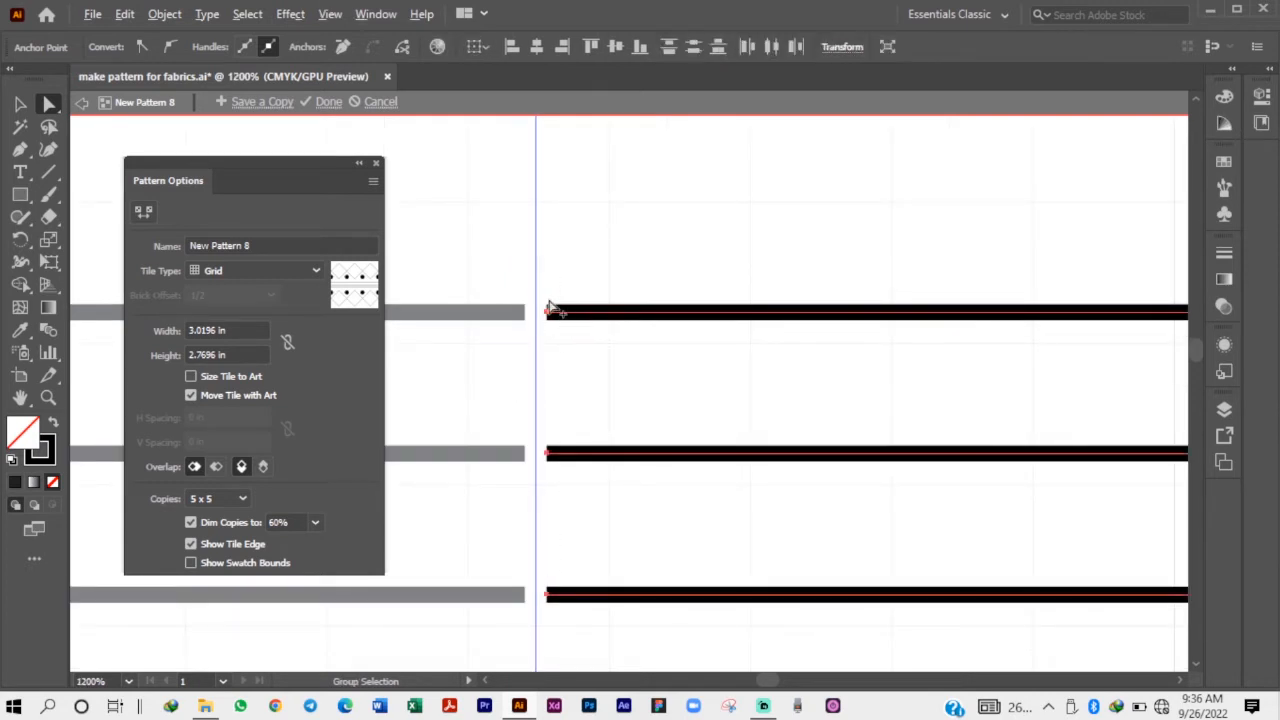
{"action": "scroll", "coordinate": [549, 307], "scroll_direction": "up", "scroll_amount": 3}
{"action": "left_click_drag", "start_coordinate": [523, 377], "coordinate": [490, 380]}
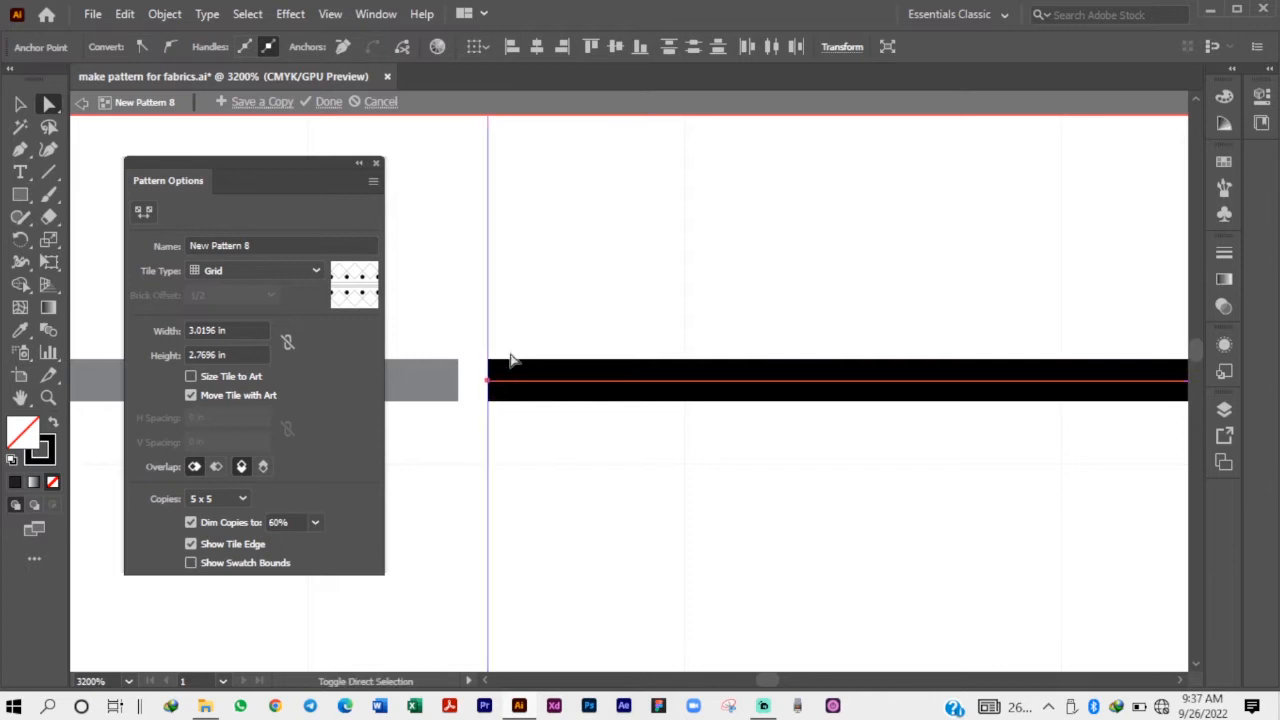
{"action": "left_click", "coordinate": [520, 328]}
Move the lower-left half-dot horizontally until its flat edge sits on the tile's left boundary.
{"action": "scroll", "coordinate": [520, 322], "scroll_direction": "down", "scroll_amount": 3}
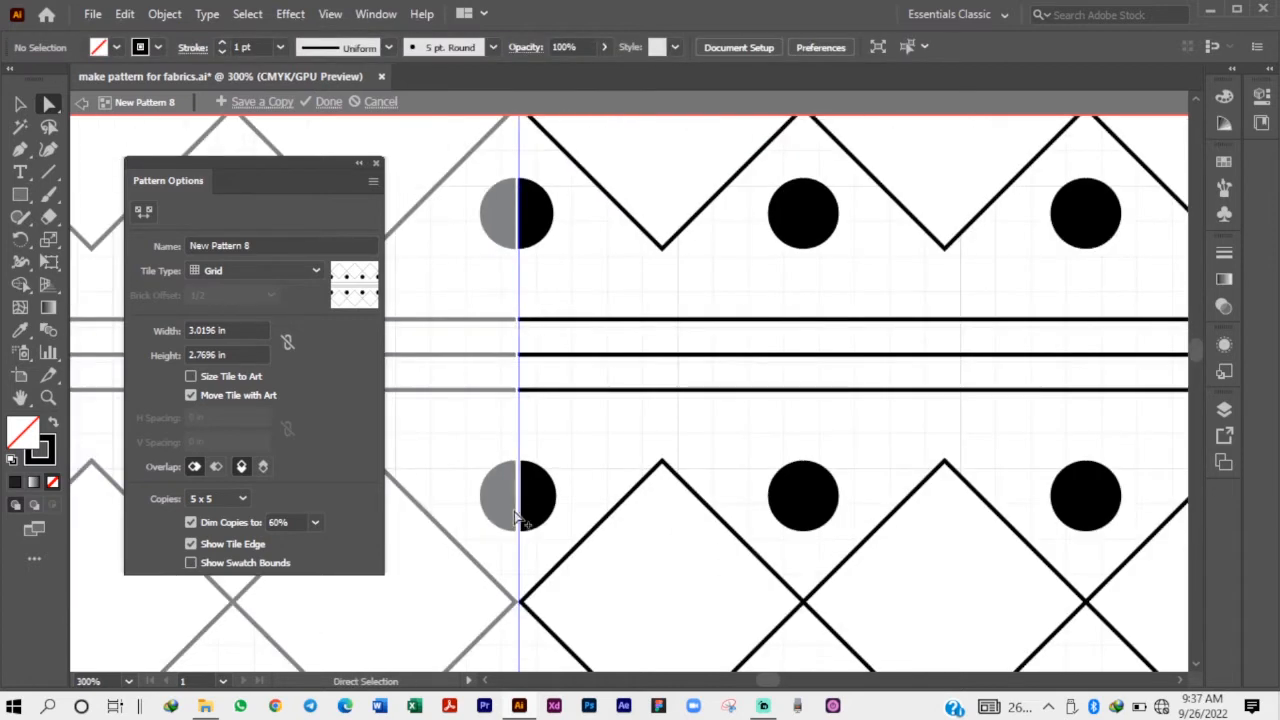
{"action": "scroll", "coordinate": [537, 494], "scroll_direction": "up", "scroll_amount": 3}
{"action": "left_click", "coordinate": [556, 446]}
{"action": "scroll", "coordinate": [570, 432], "scroll_direction": "up", "scroll_amount": 2}
{"action": "left_click_drag", "start_coordinate": [570, 432], "coordinate": [559, 430]}
Move the upper-right half-dot so its flat edge sits on the tile's right boundary.
{"action": "scroll", "coordinate": [447, 456], "scroll_direction": "down", "scroll_amount": 2}
{"action": "scroll", "coordinate": [447, 456], "scroll_direction": "down", "scroll_amount": 4}
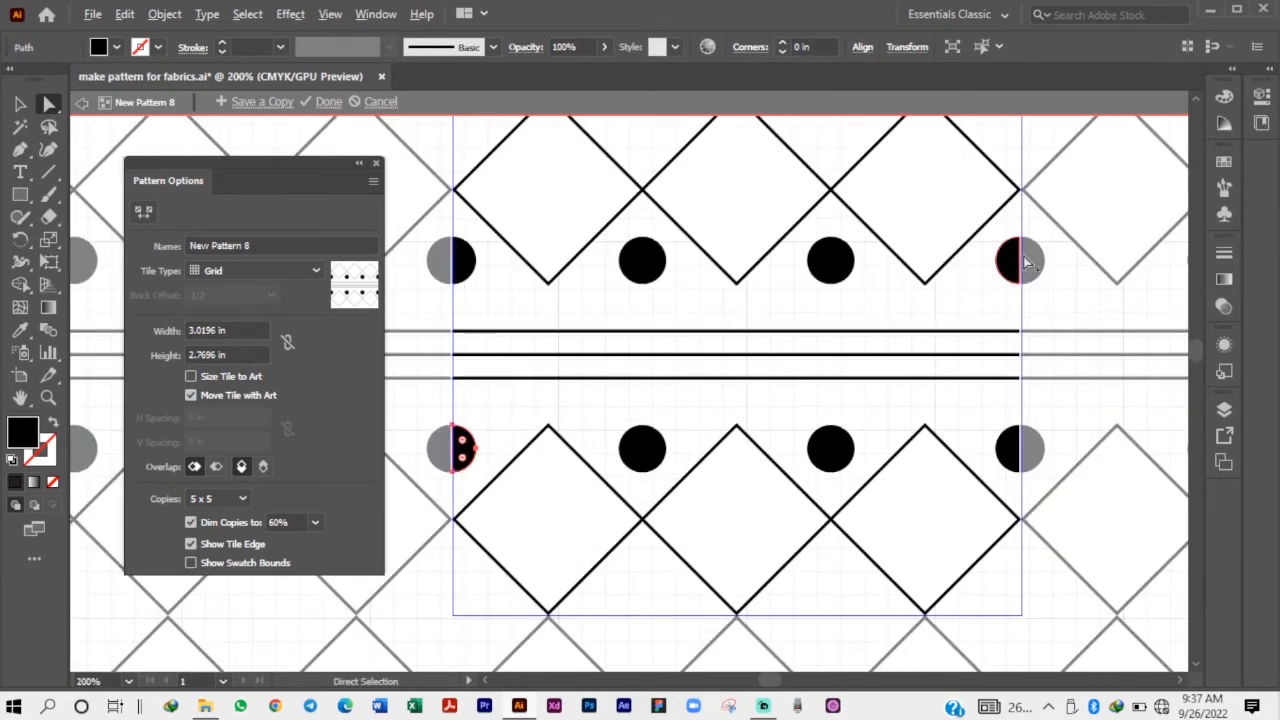
{"action": "scroll", "coordinate": [1030, 250], "scroll_direction": "up", "scroll_amount": 5}
{"action": "left_click_drag", "start_coordinate": [898, 328], "coordinate": [946, 293]}
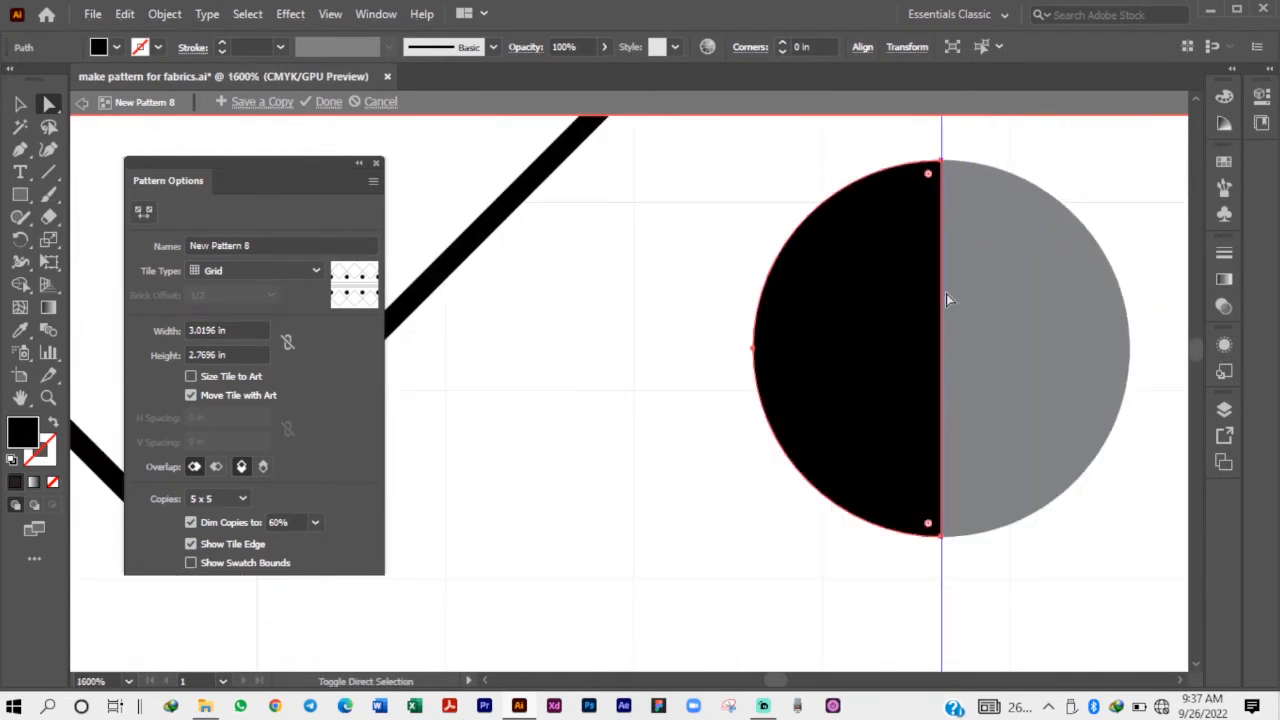
Extend the right ends of the three horizontal lines together until they meet the tile's right boundary.
{"action": "scroll", "coordinate": [914, 271], "scroll_direction": "down", "scroll_amount": 5}
{"action": "scroll", "coordinate": [914, 646], "scroll_direction": "up", "scroll_amount": 3}
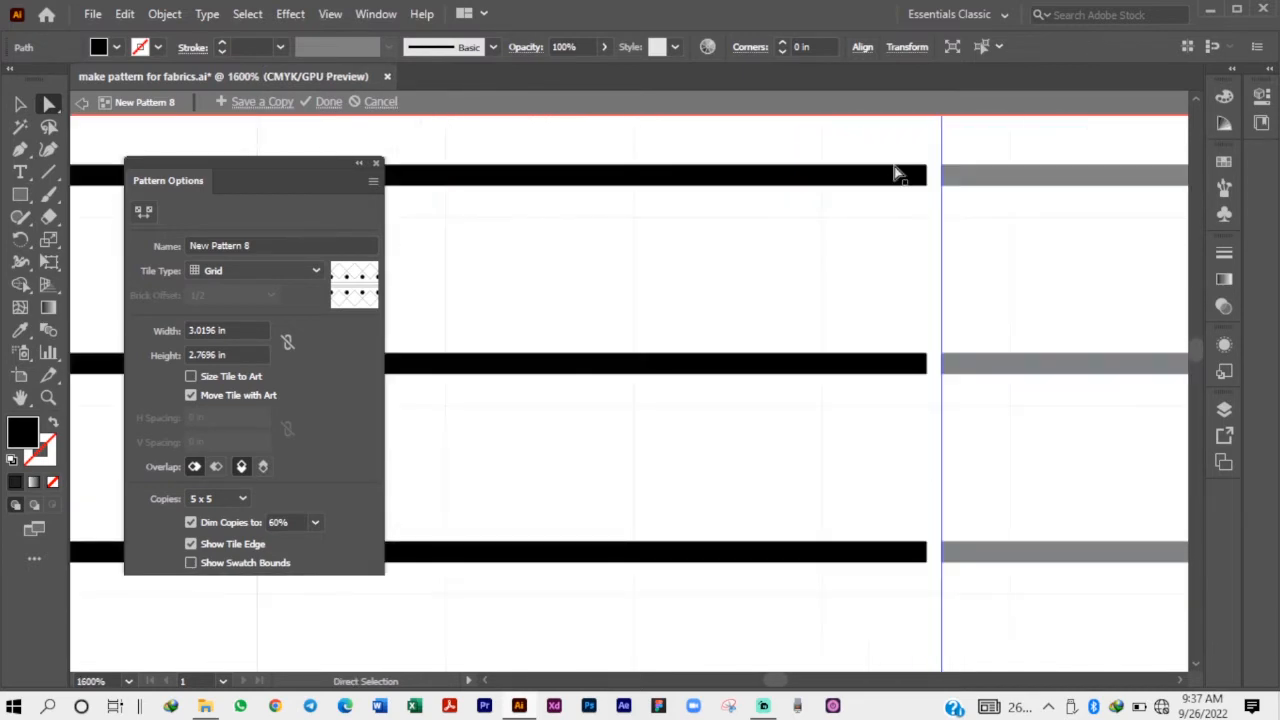
{"action": "left_click_drag", "start_coordinate": [916, 142], "coordinate": [940, 592]}
{"action": "scroll", "coordinate": [931, 171], "scroll_direction": "up", "scroll_amount": 1}
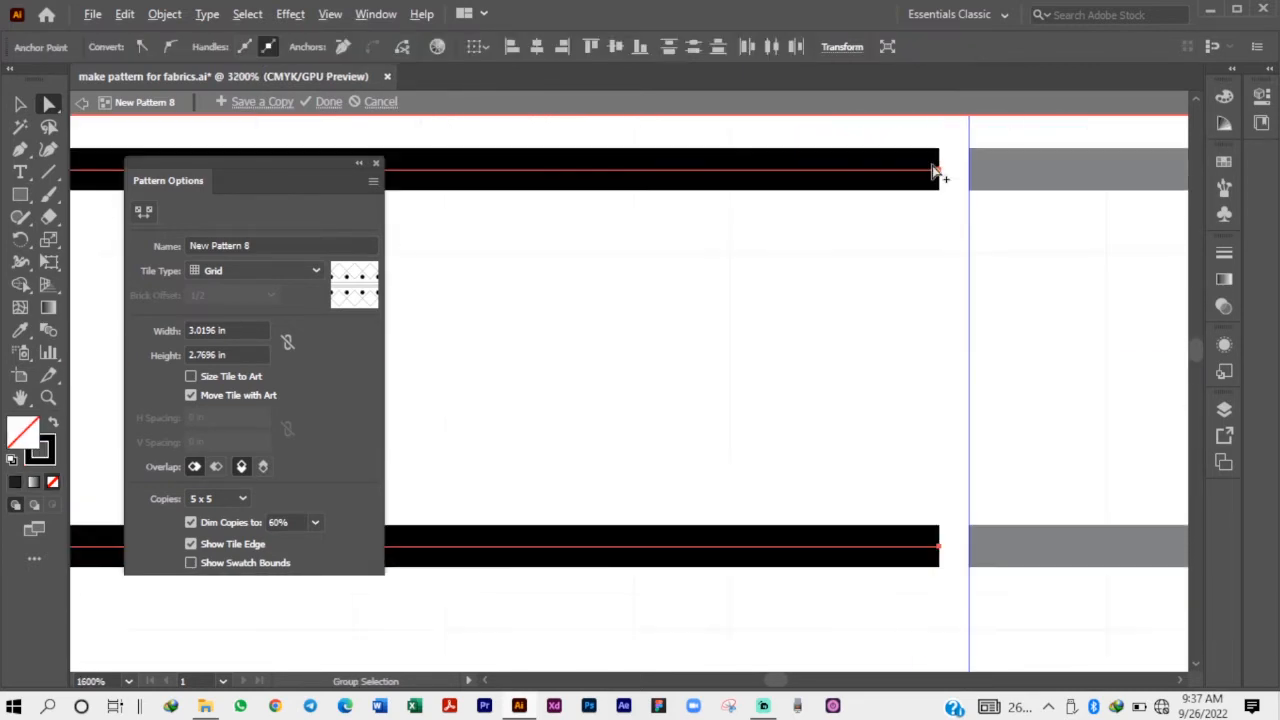
{"action": "left_click_drag", "start_coordinate": [937, 177], "coordinate": [970, 178]}
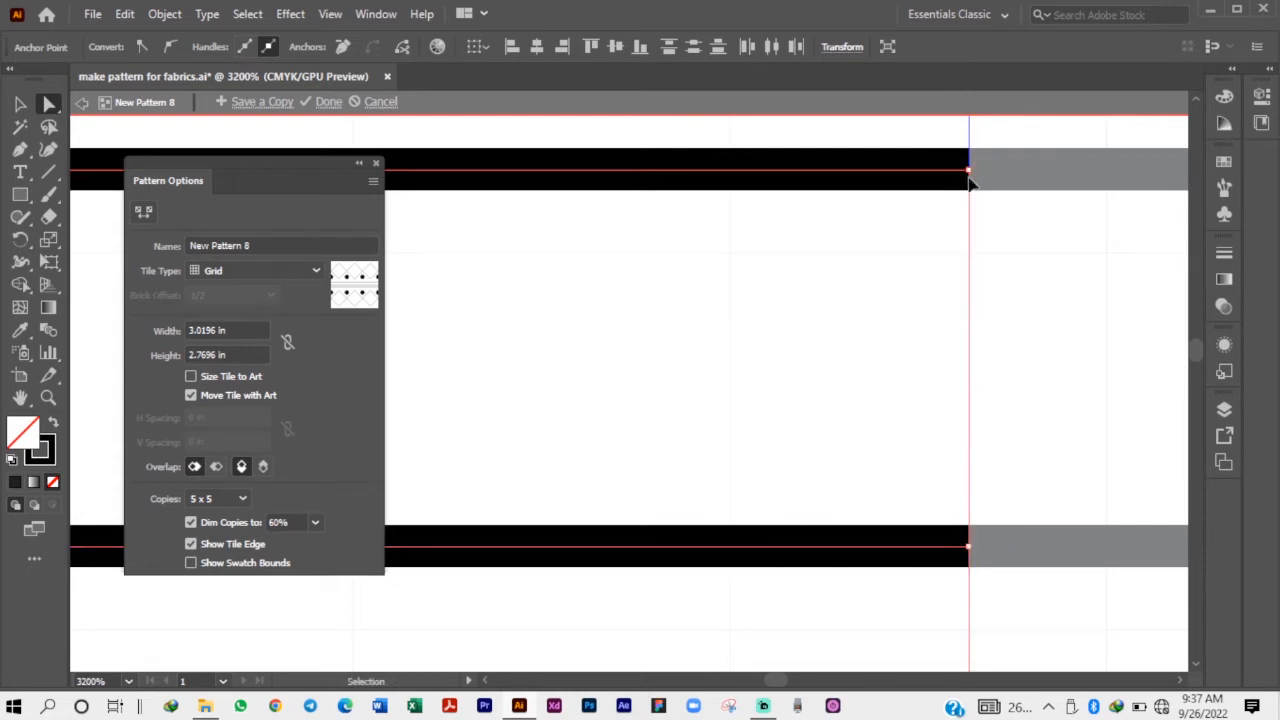
{"action": "key", "text": "ctrl+z"}
{"action": "left_click_drag", "start_coordinate": [941, 180], "coordinate": [971, 183]}
{"action": "left_click", "coordinate": [946, 212]}
Move the lower-right half-dot horizontally until its flat edge sits on the tile's right boundary.
{"action": "scroll", "coordinate": [907, 207], "scroll_direction": "down", "scroll_amount": 3}
{"action": "scroll", "coordinate": [908, 250], "scroll_direction": "down", "scroll_amount": 6}
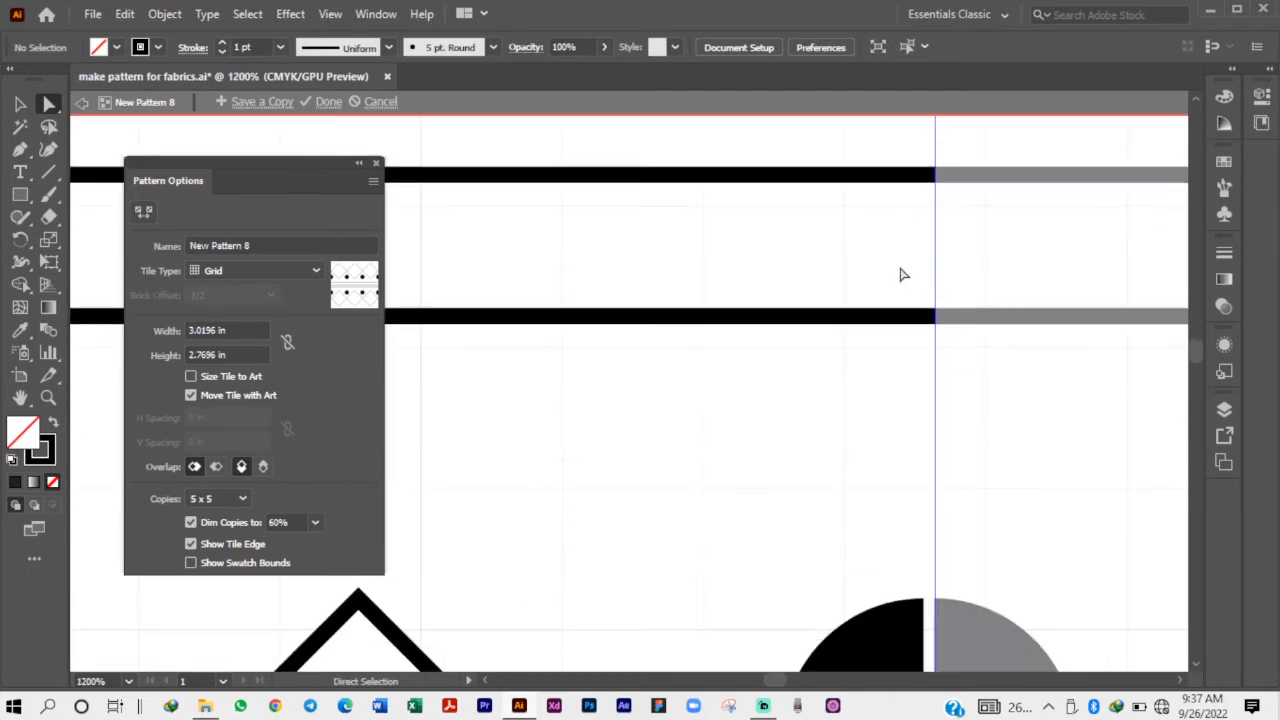
{"action": "scroll", "coordinate": [849, 529], "scroll_direction": "down", "scroll_amount": 2}
{"action": "scroll", "coordinate": [886, 549], "scroll_direction": "up", "scroll_amount": 3}
{"action": "left_click_drag", "start_coordinate": [877, 423], "coordinate": [918, 416]}
{"action": "left_click", "coordinate": [688, 390]}
{"action": "scroll", "coordinate": [852, 422], "scroll_direction": "down", "scroll_amount": 2}
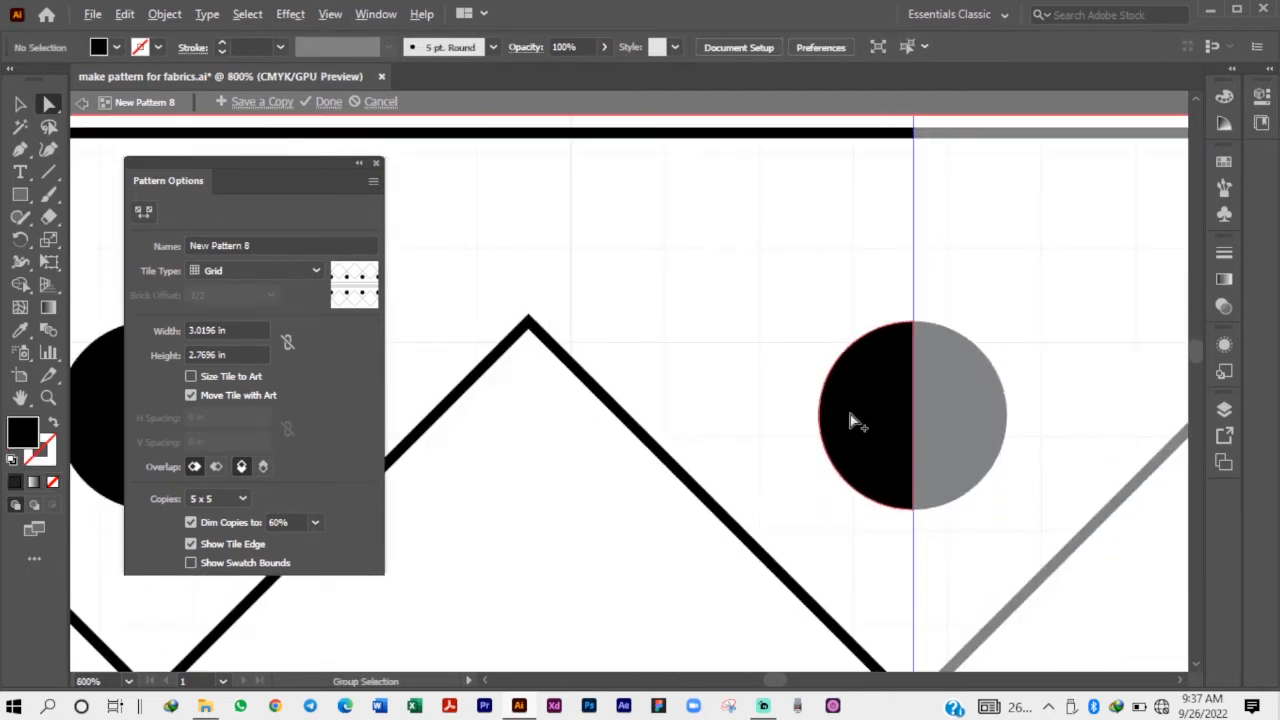
Examine the repeated pattern copies around the tile for remaining gaps in the dots, diamonds and lines.
{"action": "scroll", "coordinate": [890, 410], "scroll_direction": "down", "scroll_amount": 6}
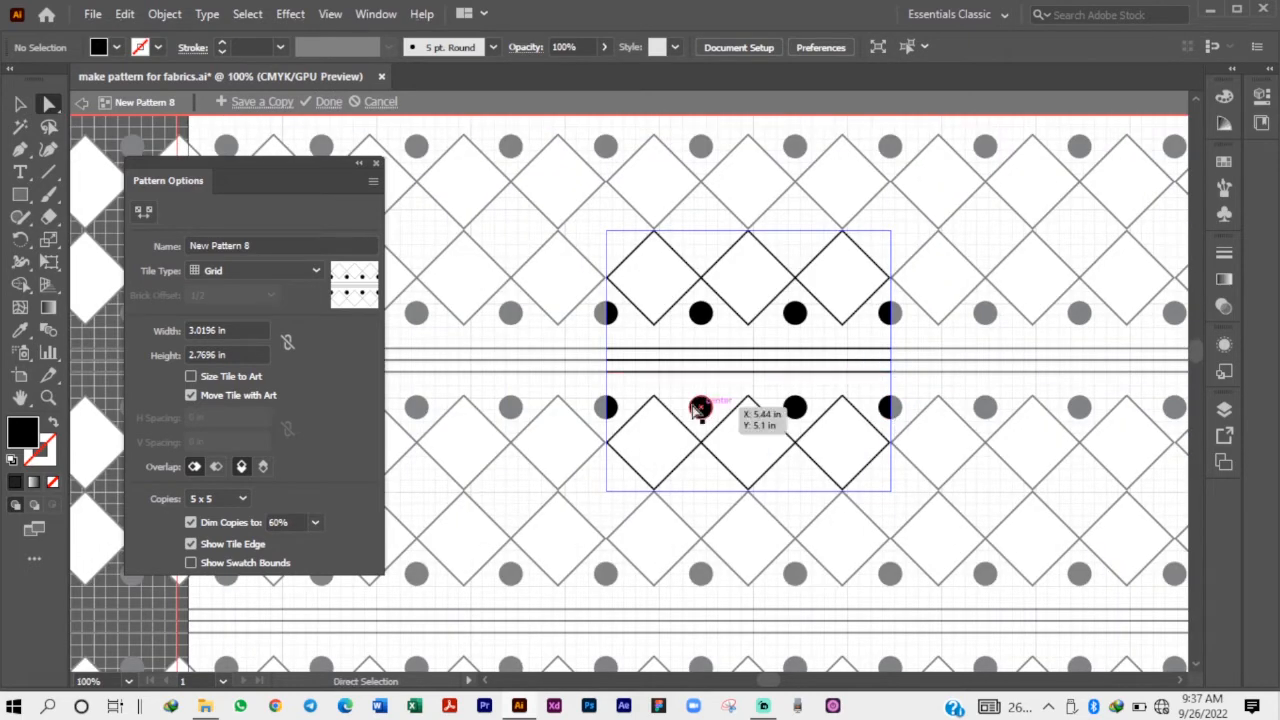
{"action": "scroll", "coordinate": [495, 404], "scroll_direction": "down", "scroll_amount": 1}
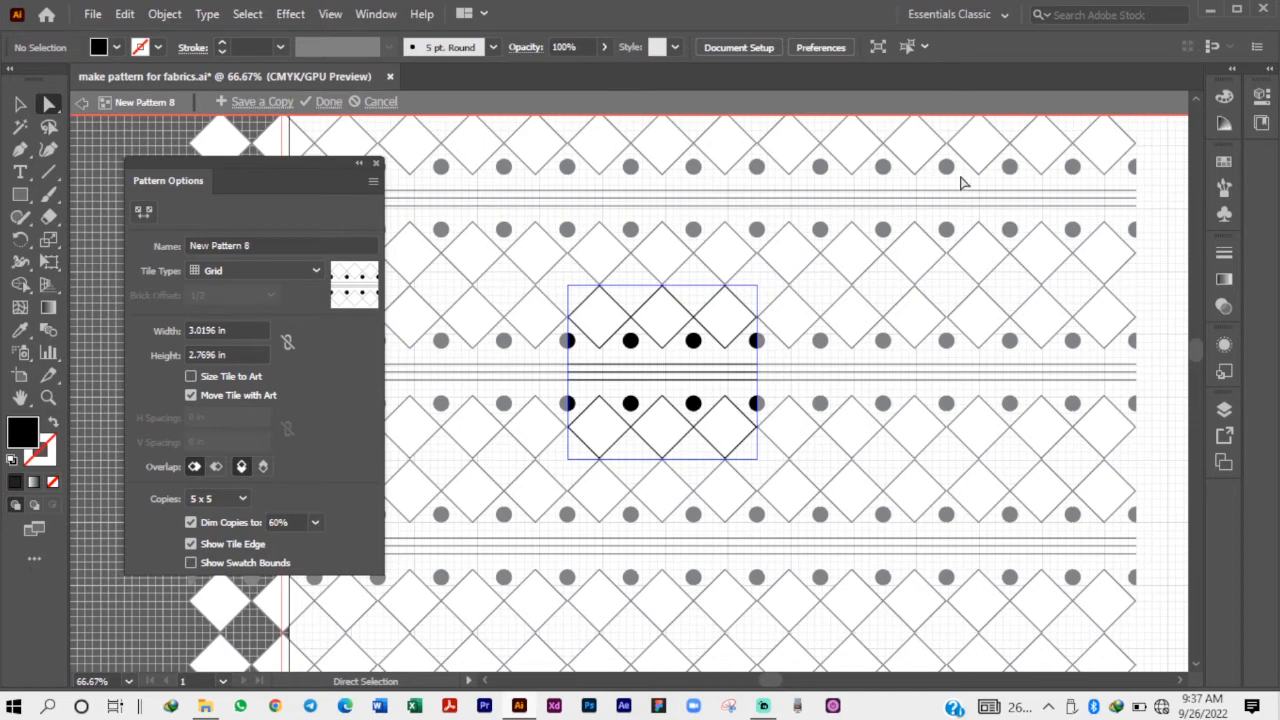
{"action": "scroll", "coordinate": [855, 157], "scroll_direction": "up", "scroll_amount": 2}
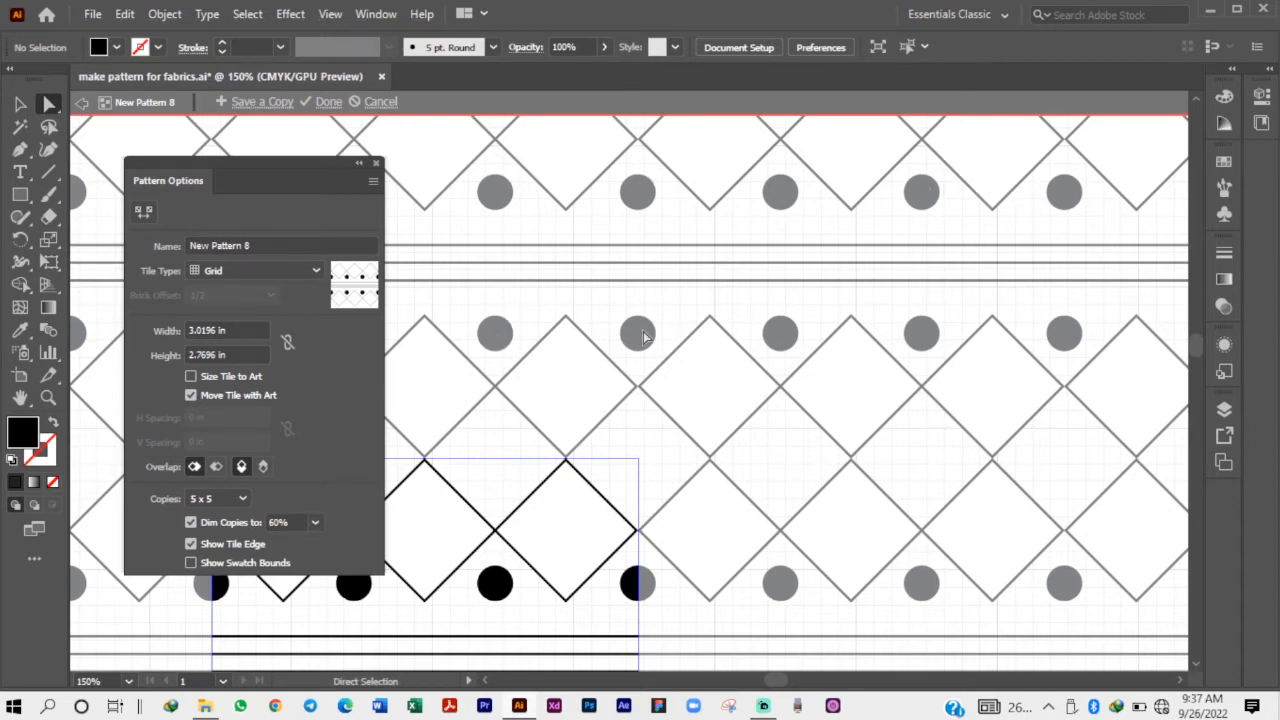
{"action": "scroll", "coordinate": [799, 305], "scroll_direction": "down", "scroll_amount": 3}
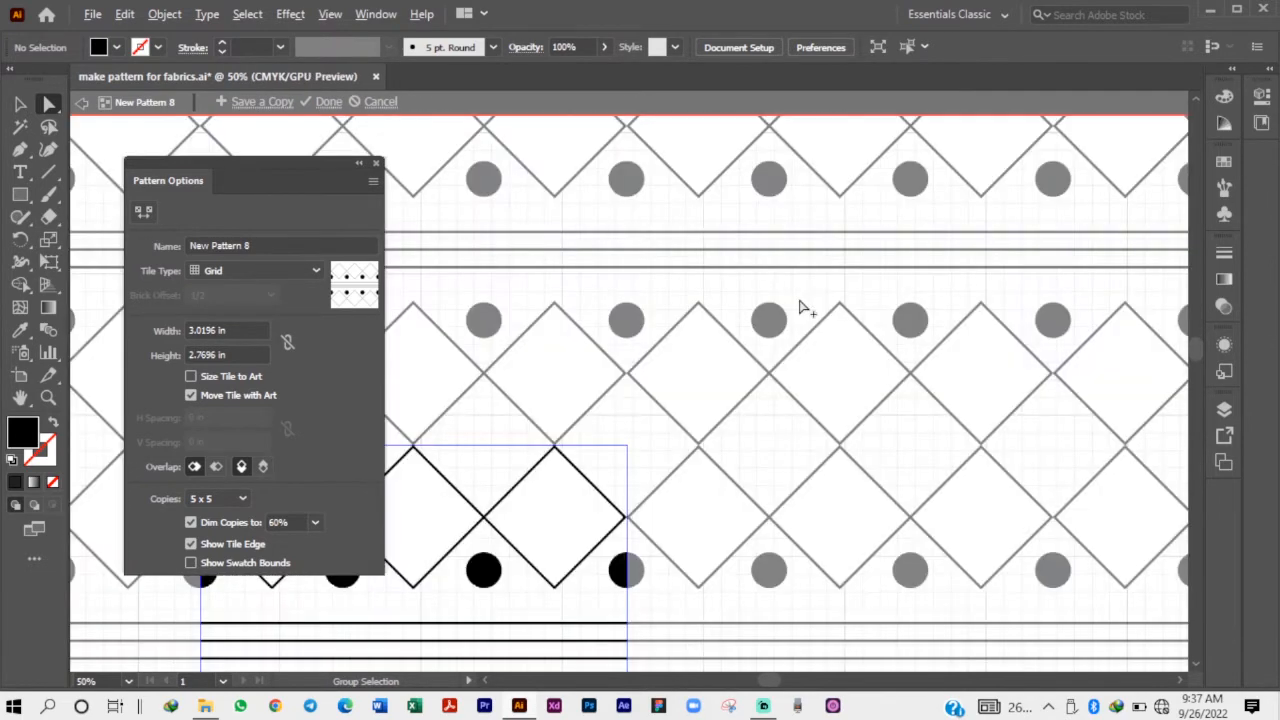
{"action": "scroll", "coordinate": [799, 305], "scroll_direction": "up", "scroll_amount": 4}
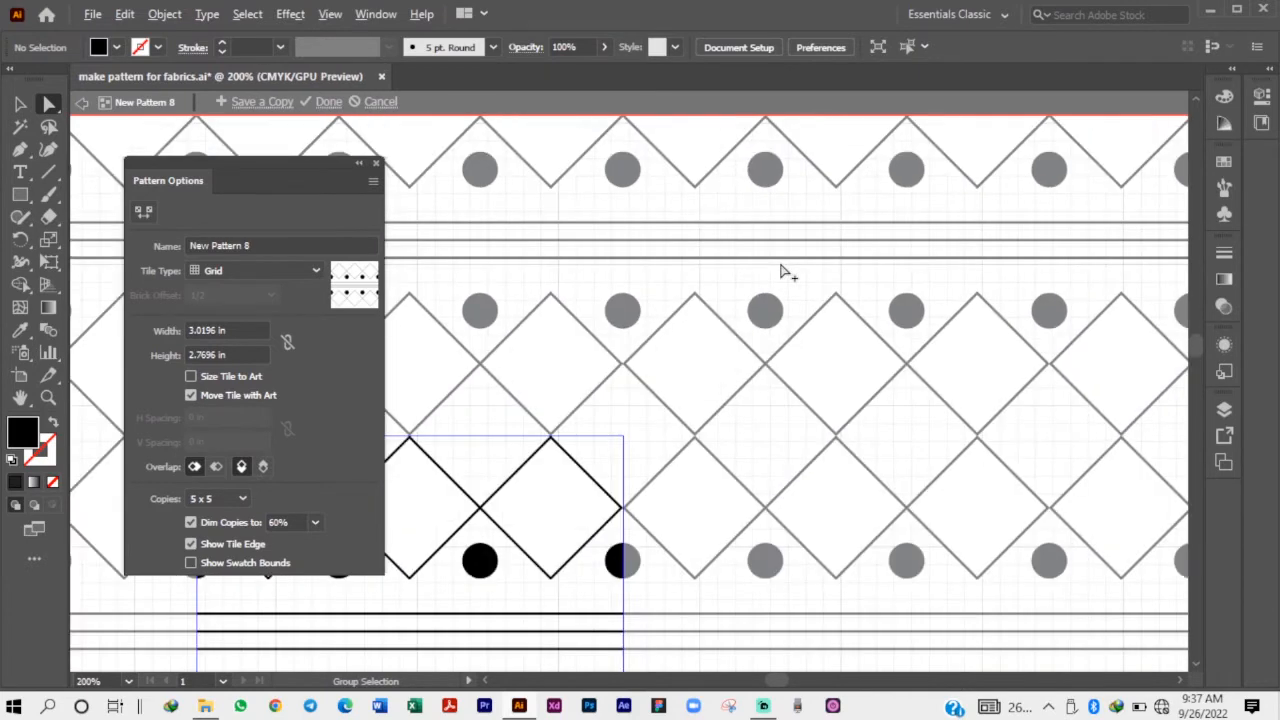
{"action": "scroll", "coordinate": [775, 300], "scroll_direction": "down", "scroll_amount": 7}
{"action": "scroll", "coordinate": [746, 322], "scroll_direction": "up", "scroll_amount": 5}
{"action": "scroll", "coordinate": [746, 322], "scroll_direction": "up", "scroll_amount": 1}
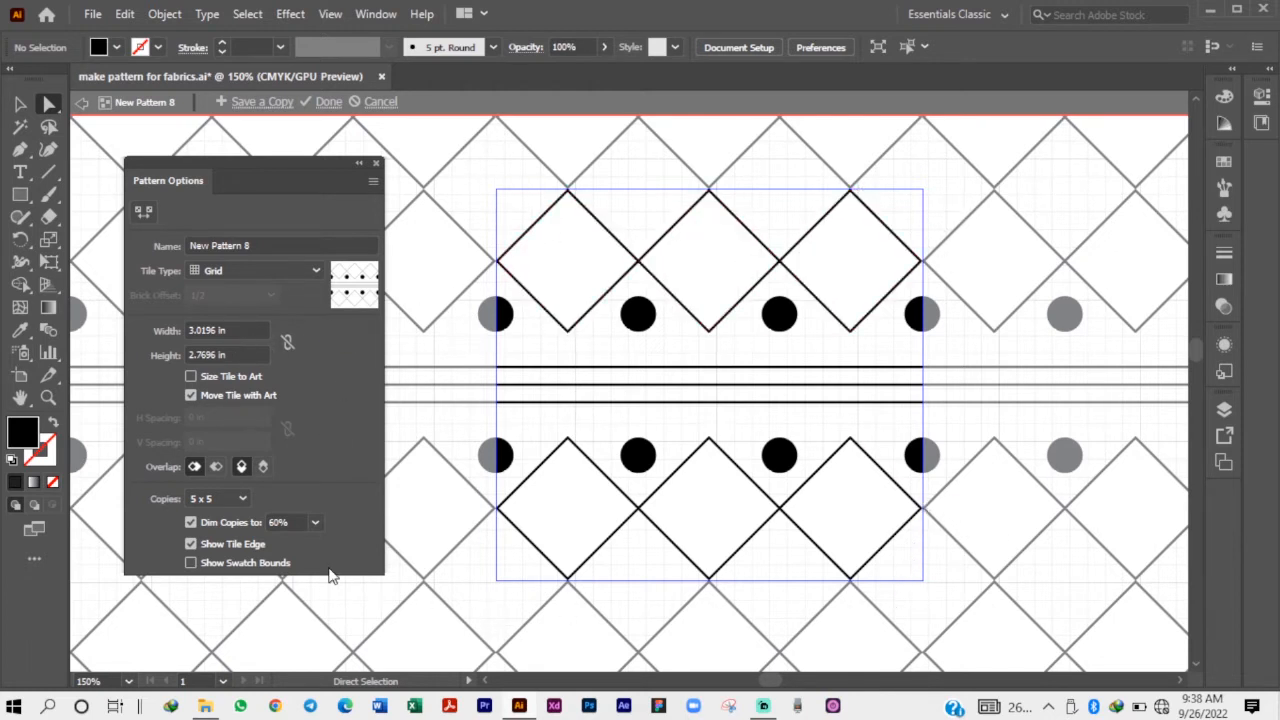
Try previewing the pattern with 3 x 7 copies and return to 5 x 5.
{"action": "left_click", "coordinate": [242, 498]}
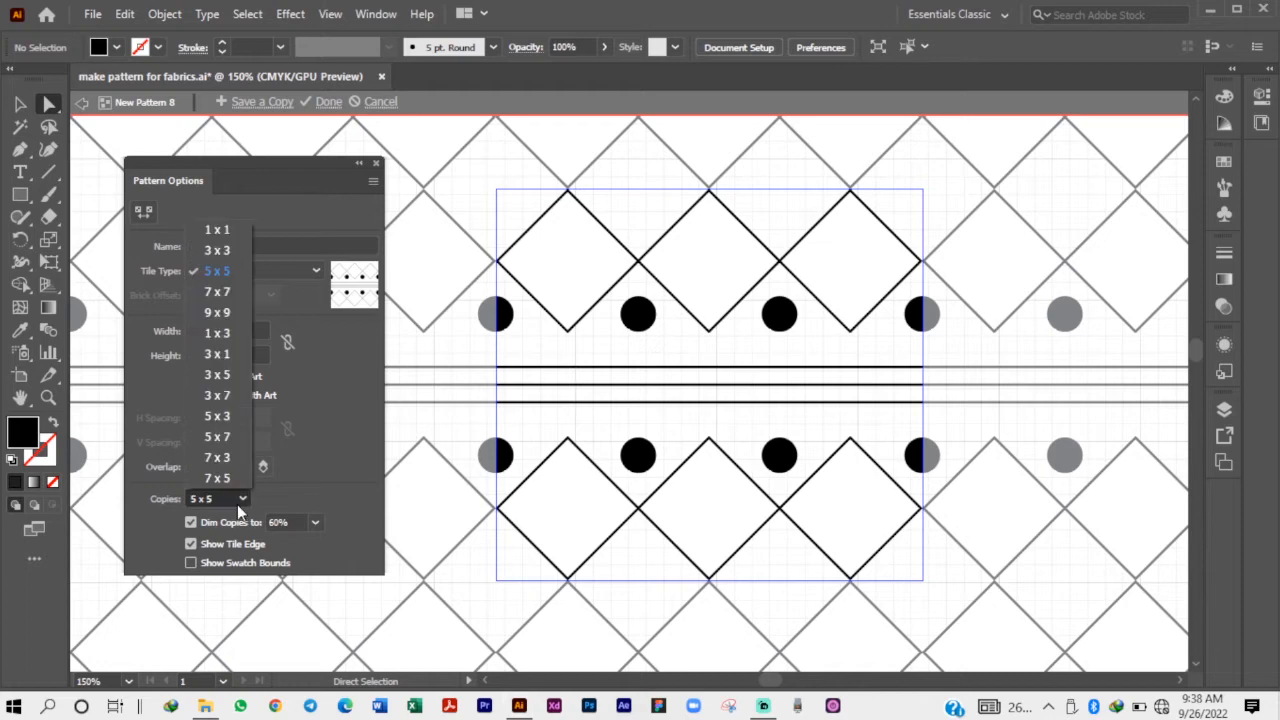
{"action": "scroll", "coordinate": [593, 408], "scroll_direction": "down", "scroll_amount": 2}
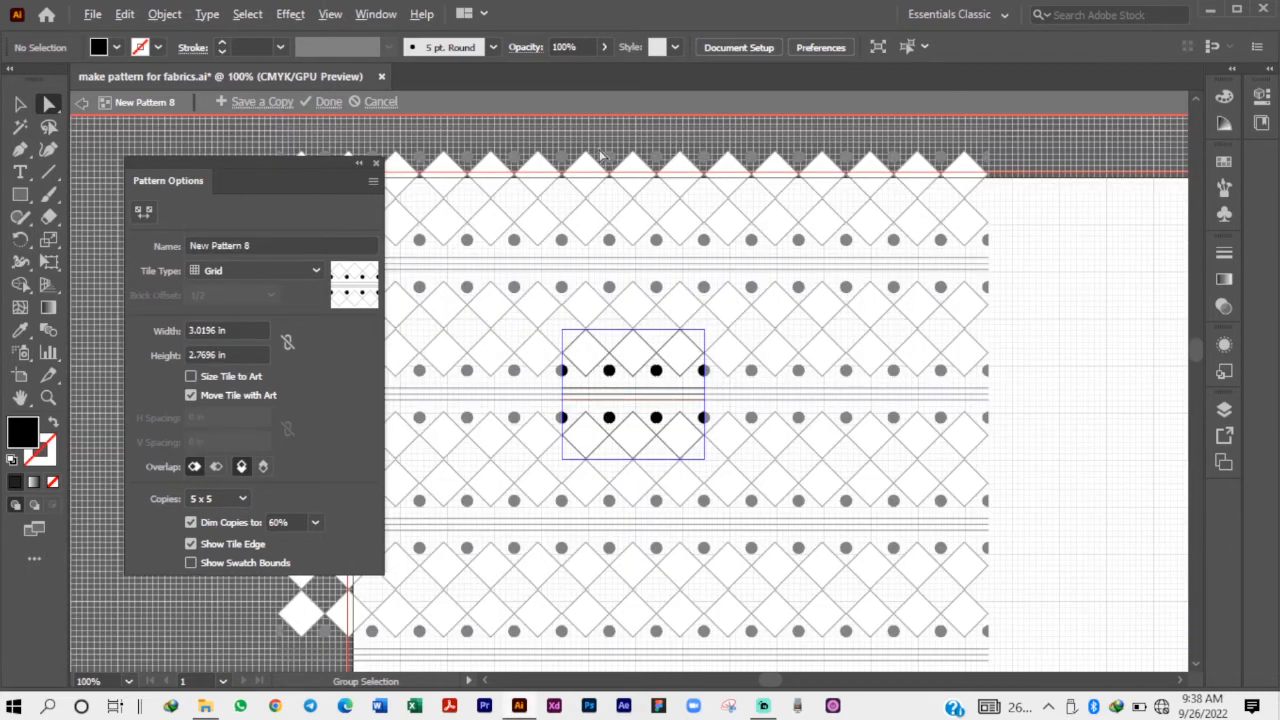
{"action": "scroll", "coordinate": [599, 151], "scroll_direction": "down", "scroll_amount": 2}
{"action": "left_click", "coordinate": [240, 499]}
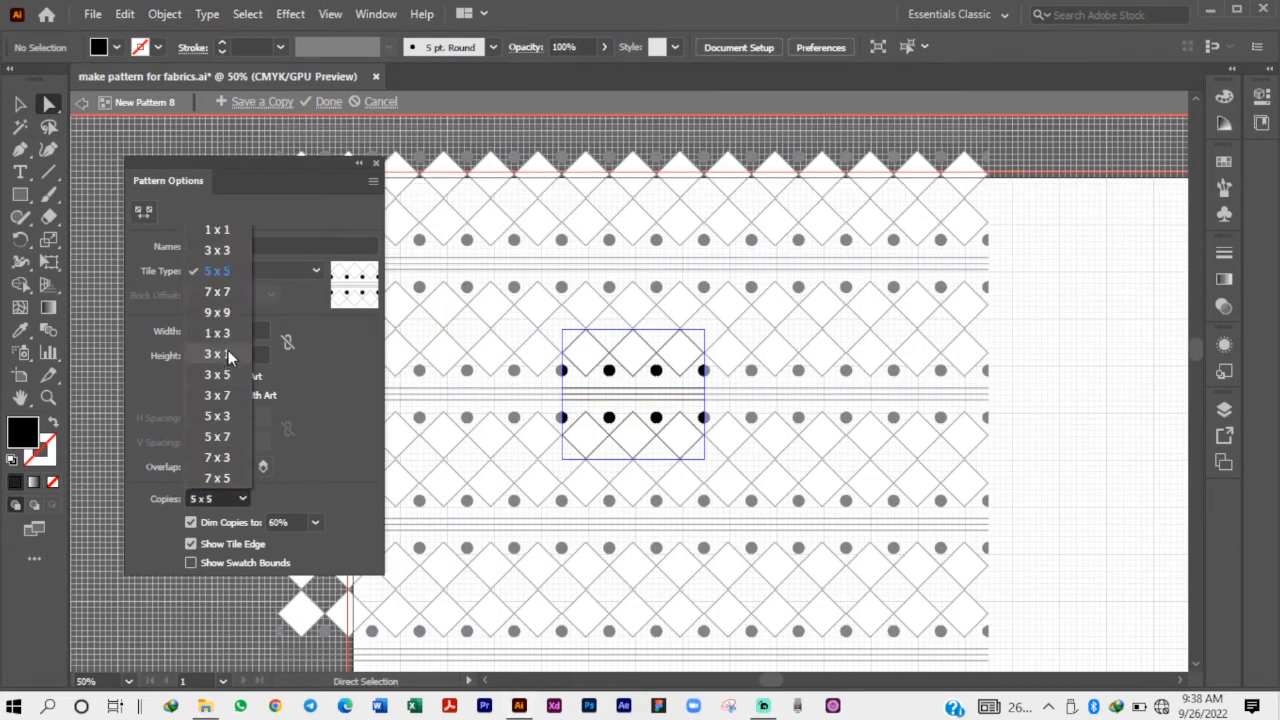
{"action": "left_click", "coordinate": [221, 395]}
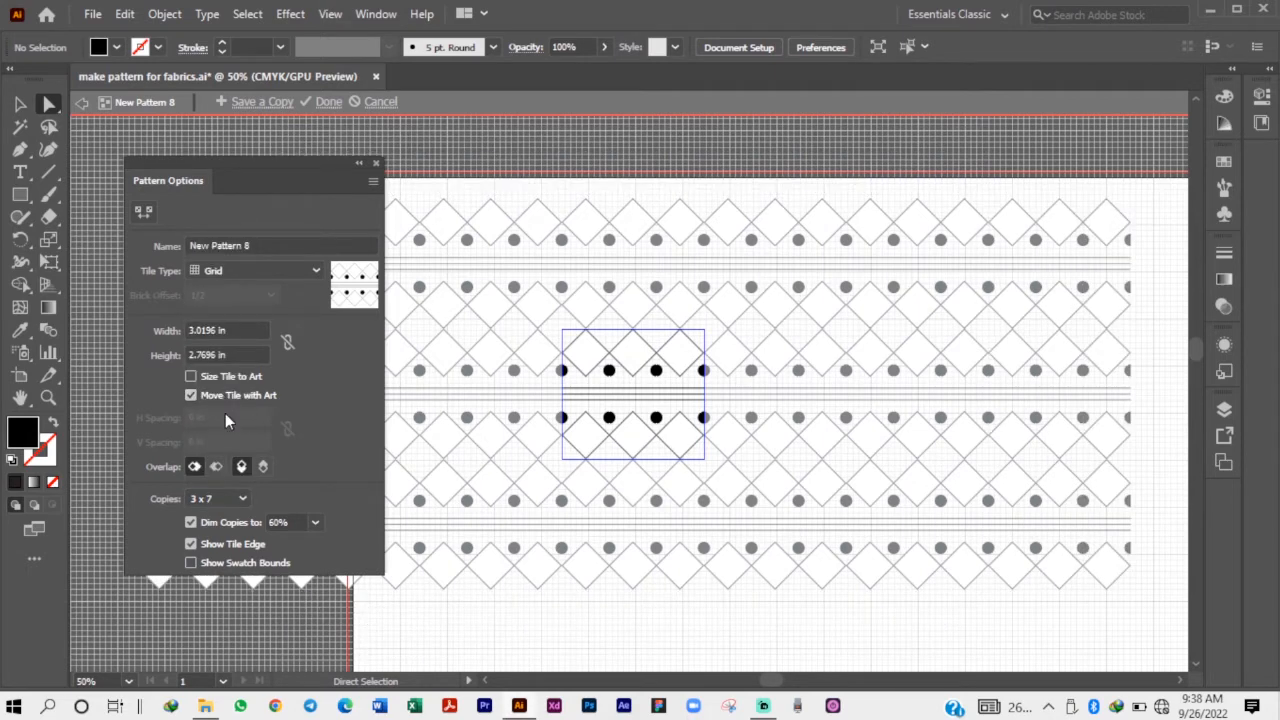
{"action": "left_click", "coordinate": [243, 494]}
{"action": "left_click", "coordinate": [221, 302]}
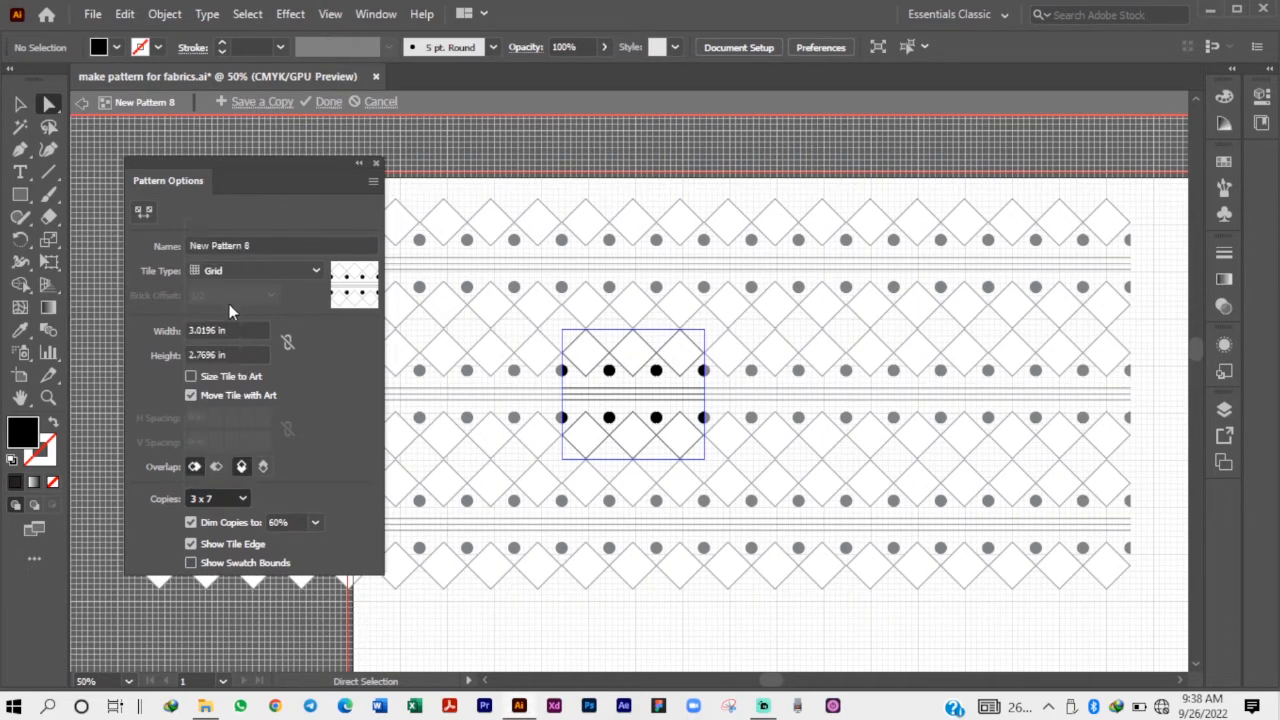
{"action": "left_click", "coordinate": [241, 503]}
{"action": "left_click", "coordinate": [229, 313]}
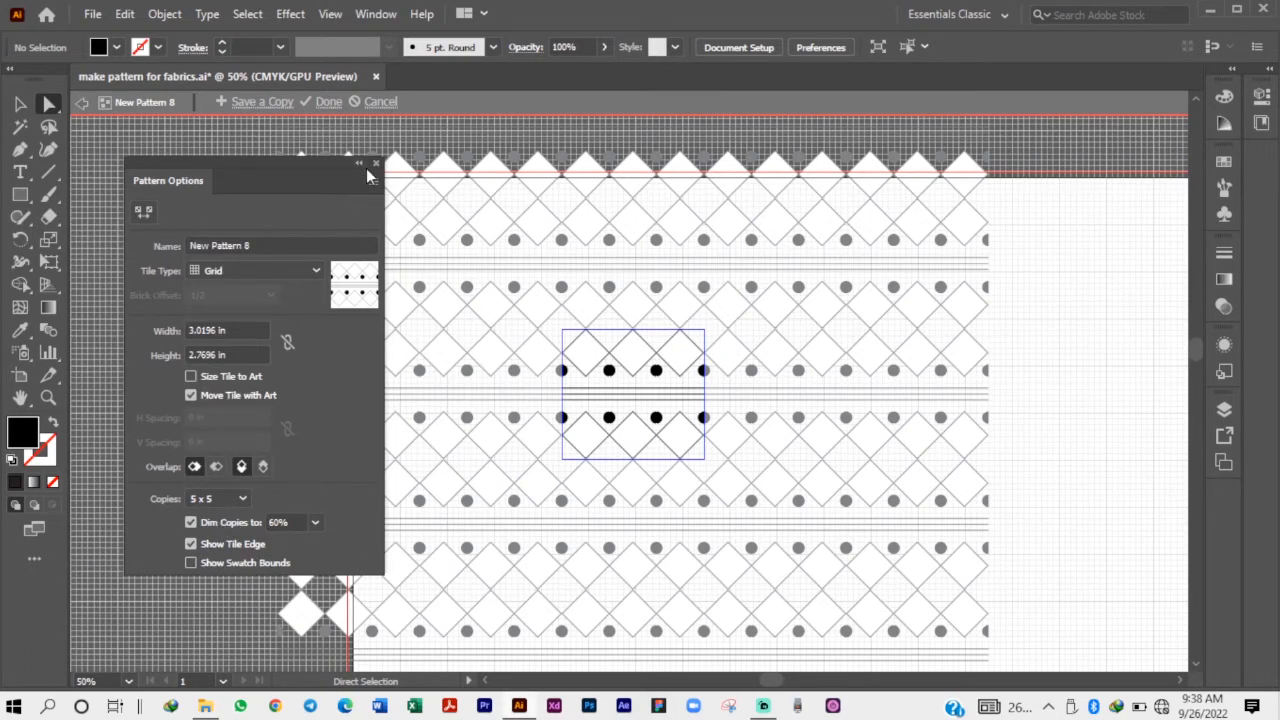
Name the pattern 1 and finish pattern editing, keeping the changes.
{"action": "left_click", "coordinate": [257, 245]}
{"action": "key", "text": "BackSpace"}
{"action": "type", "text": "1"}
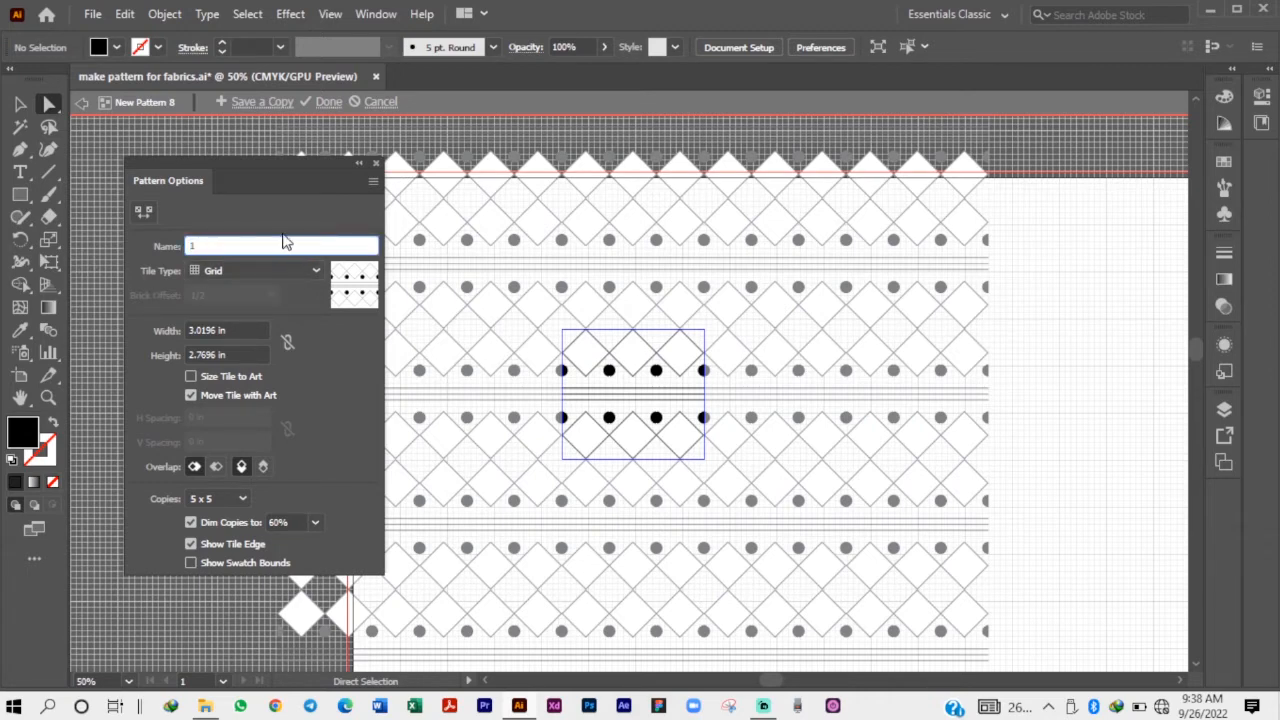
{"action": "key", "text": "Return"}
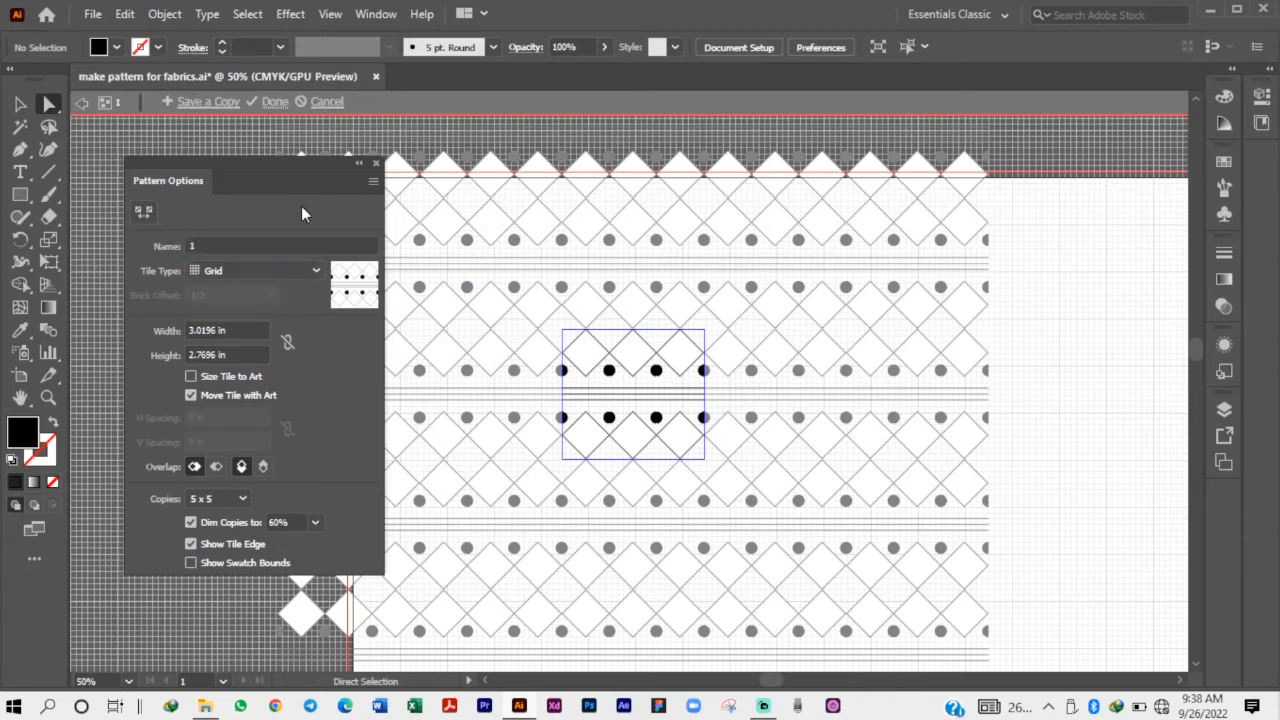
{"action": "left_click", "coordinate": [273, 102]}
Draw a black-filled square beside the two motifs on the artboard and enlarge it from its upper-left and lower-right corners.
{"action": "scroll", "coordinate": [500, 360], "scroll_direction": "down", "scroll_amount": 2}
{"action": "scroll", "coordinate": [614, 374], "scroll_direction": "up", "scroll_amount": 1}
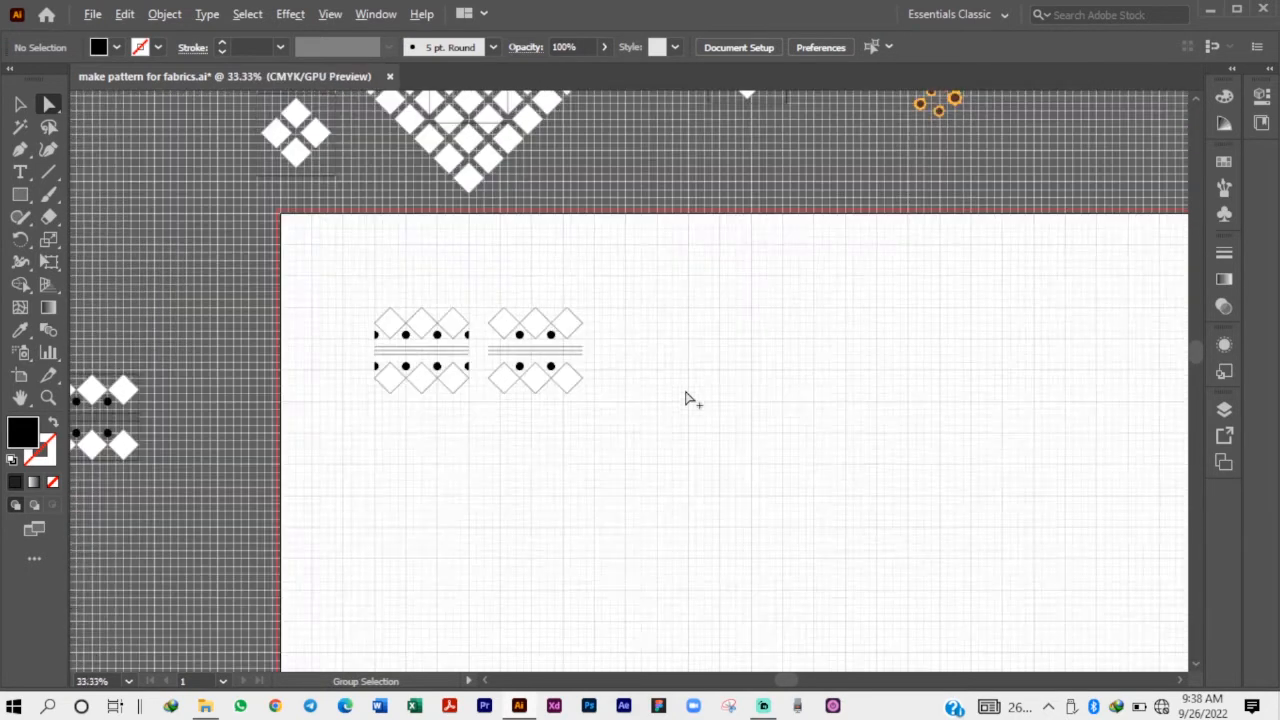
{"action": "scroll", "coordinate": [686, 398], "scroll_direction": "up", "scroll_amount": 1}
{"action": "left_click", "coordinate": [21, 195]}
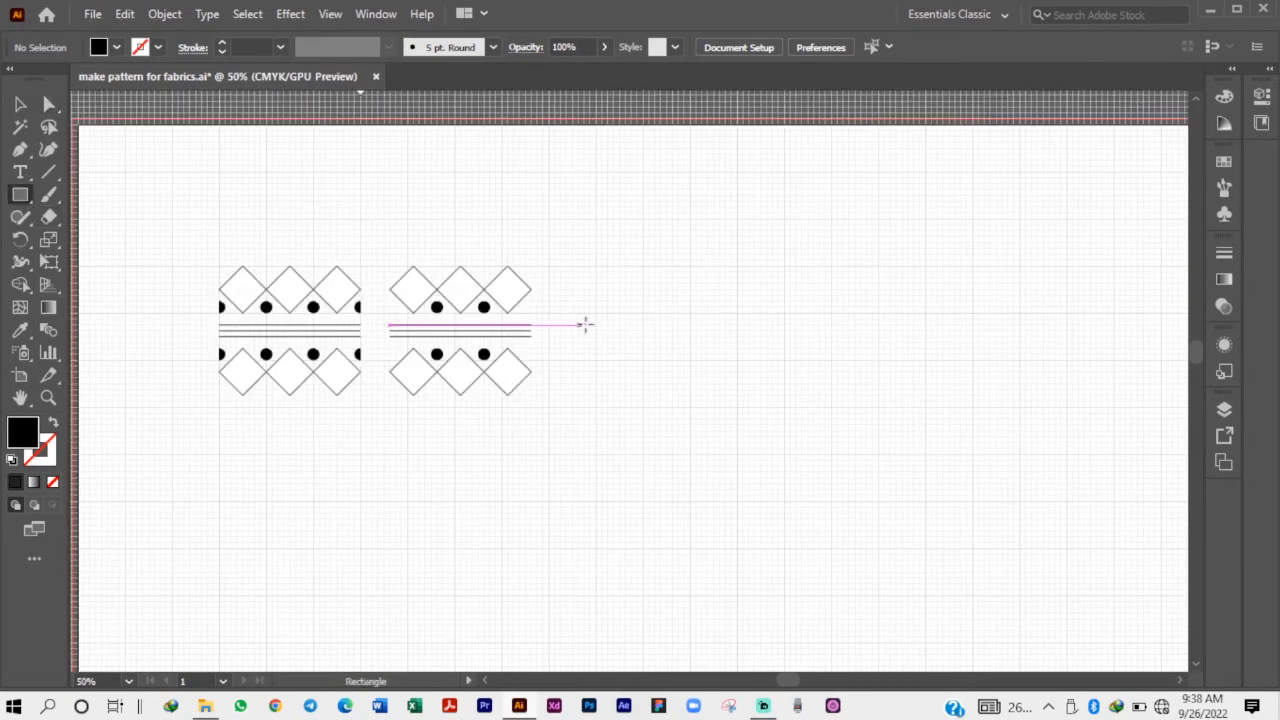
{"action": "left_click_drag", "start_coordinate": [671, 261], "coordinate": [821, 412]}
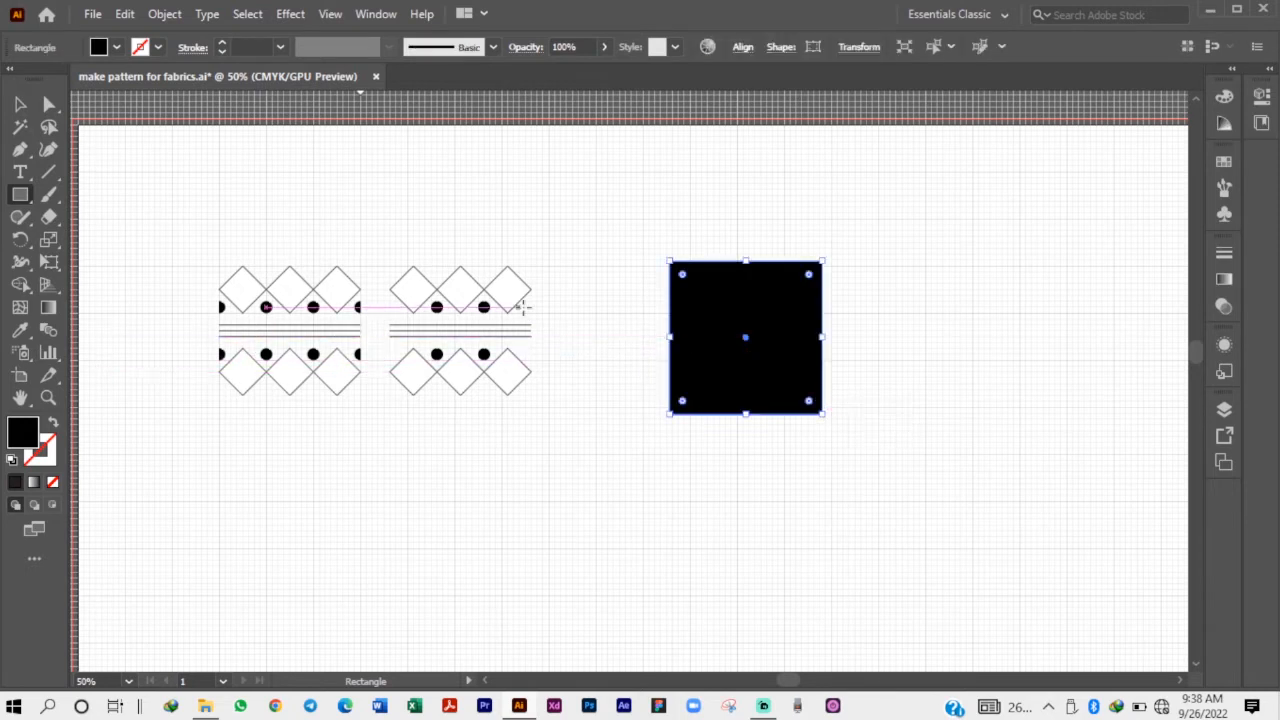
{"action": "left_click", "coordinate": [20, 103]}
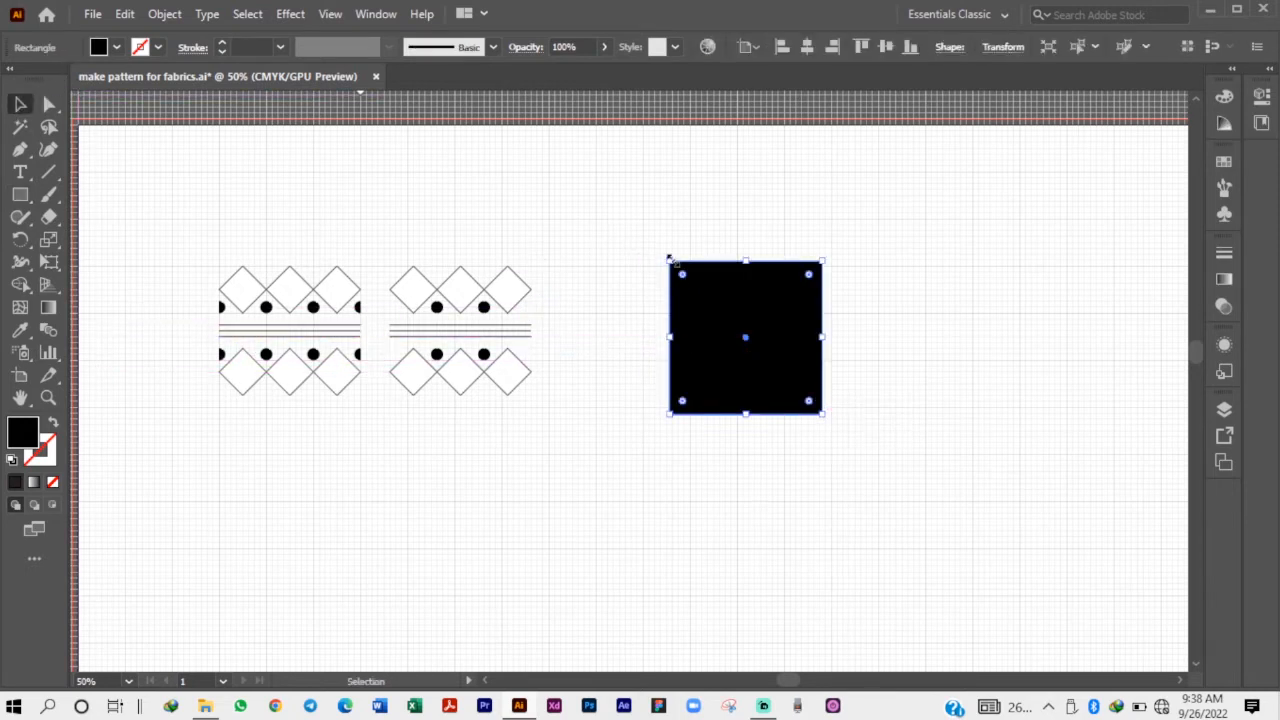
{"action": "left_click_drag", "start_coordinate": [670, 262], "coordinate": [501, 161]}
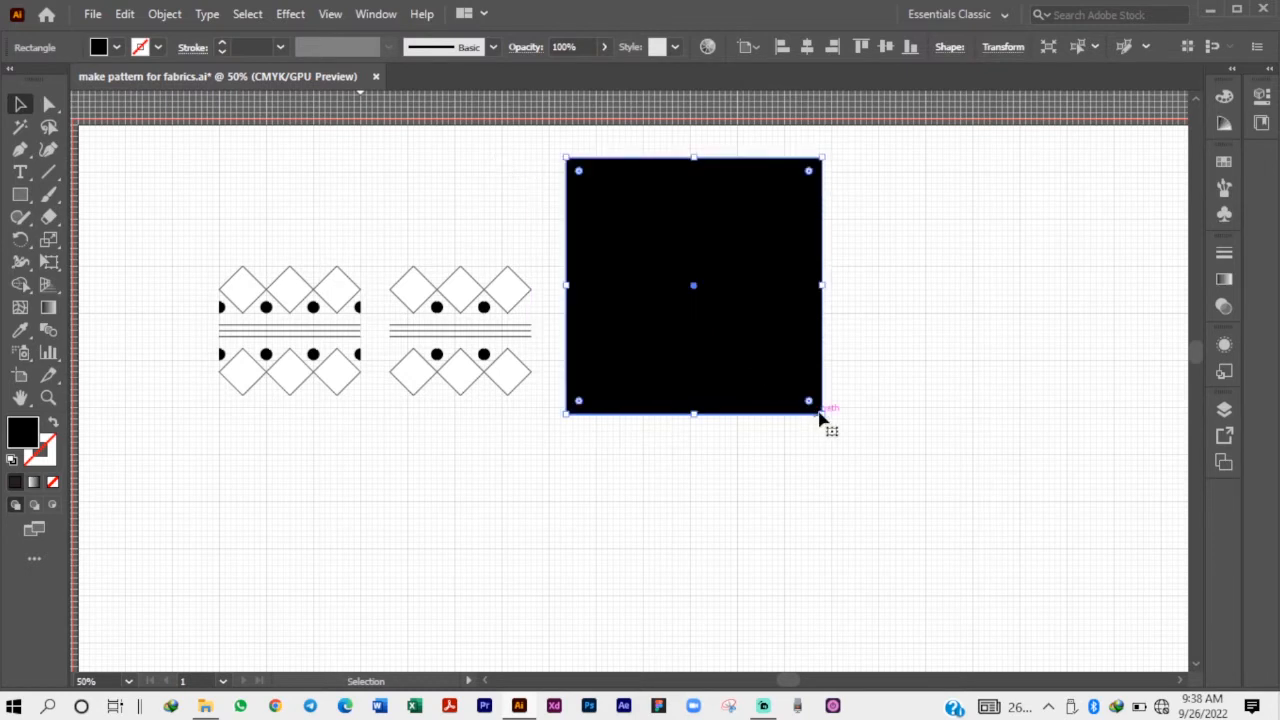
{"action": "left_click_drag", "start_coordinate": [823, 414], "coordinate": [1034, 545]}
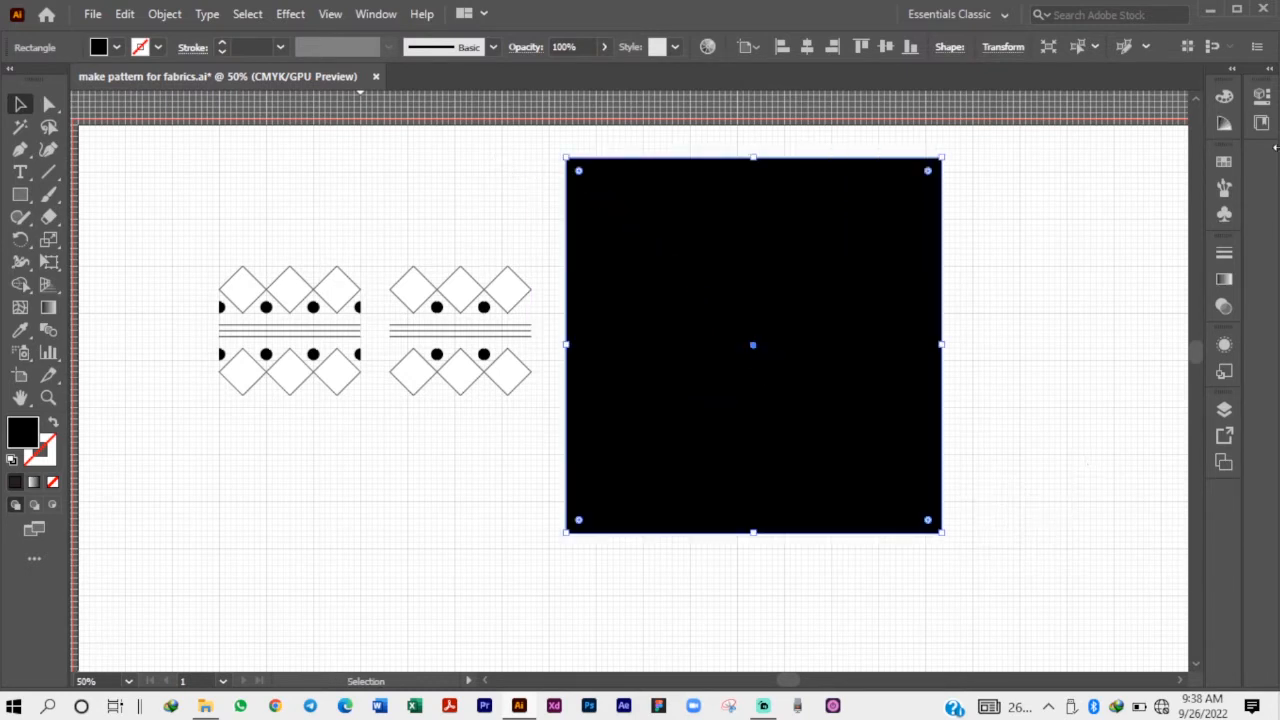
{"action": "left_click", "coordinate": [1259, 104]}
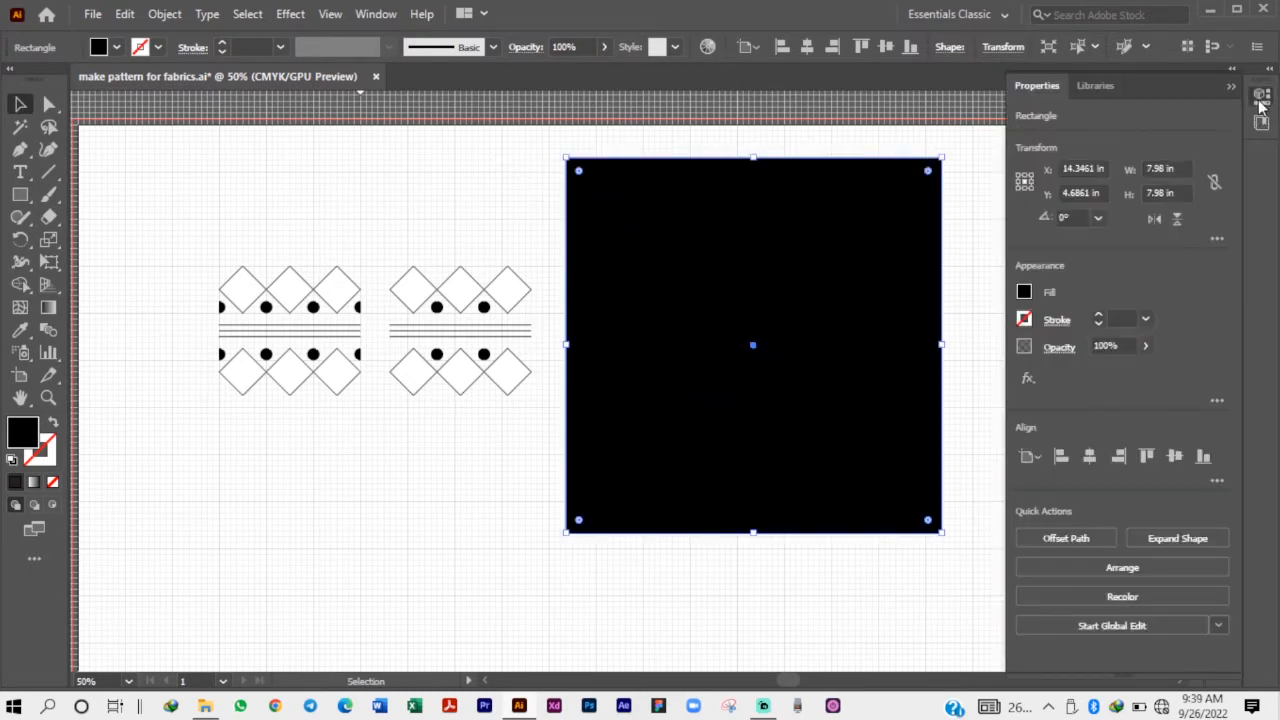
{"action": "left_click", "coordinate": [1259, 104]}
{"action": "left_click", "coordinate": [1090, 127]}
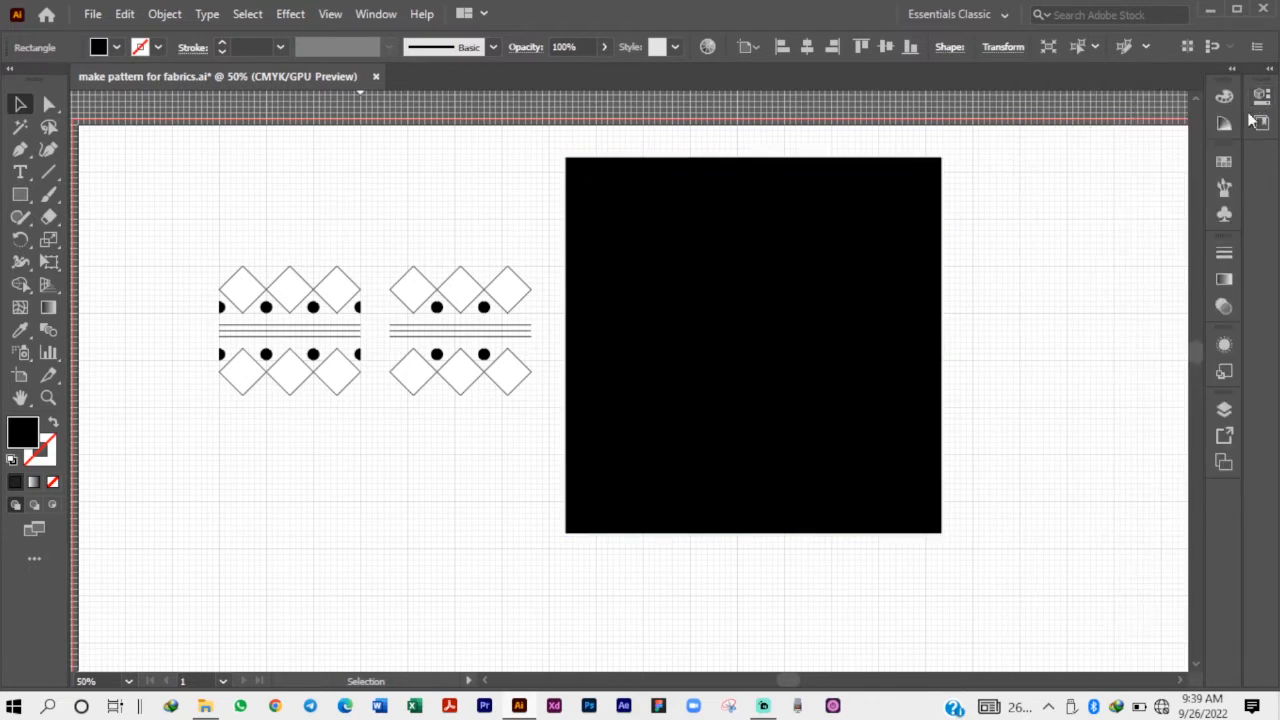
{"action": "left_click", "coordinate": [1262, 98]}
{"action": "left_click", "coordinate": [1265, 100]}
{"action": "left_click", "coordinate": [1264, 99]}
{"action": "left_click", "coordinate": [1264, 99]}
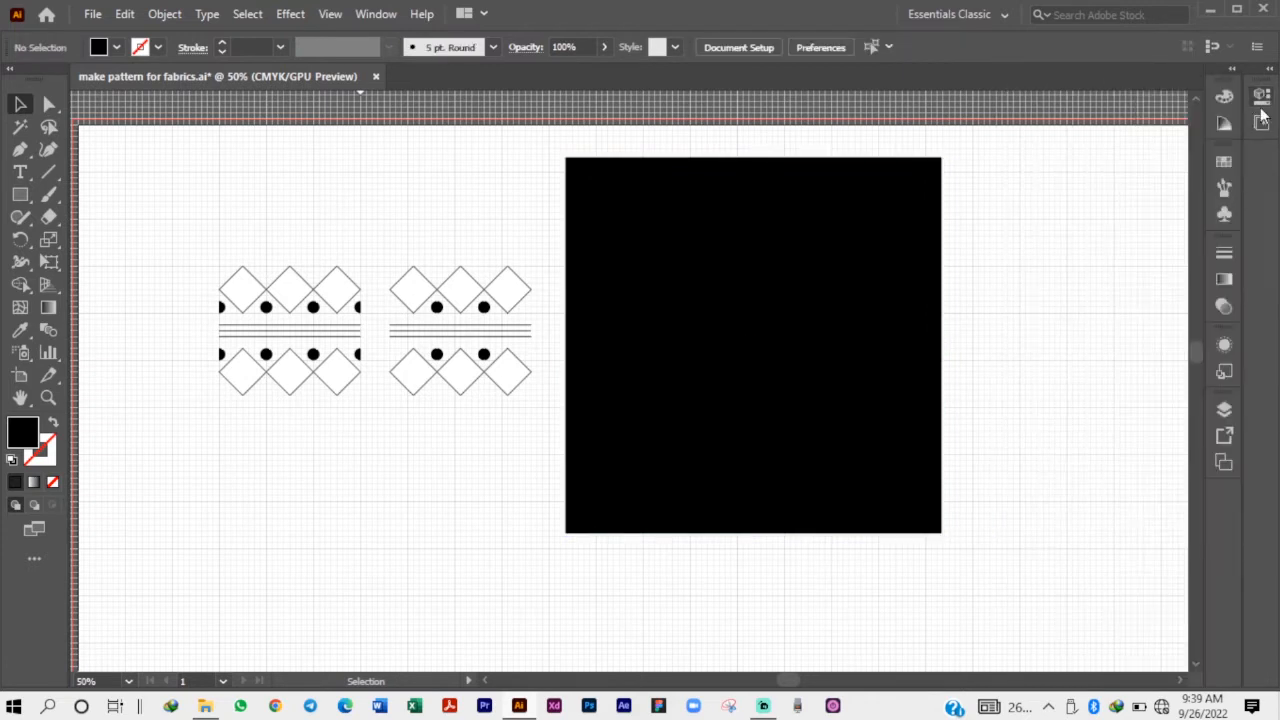
Fill the large black square with the last pattern swatch in the document's swatches, then deselect it.
{"action": "left_click", "coordinate": [1223, 162]}
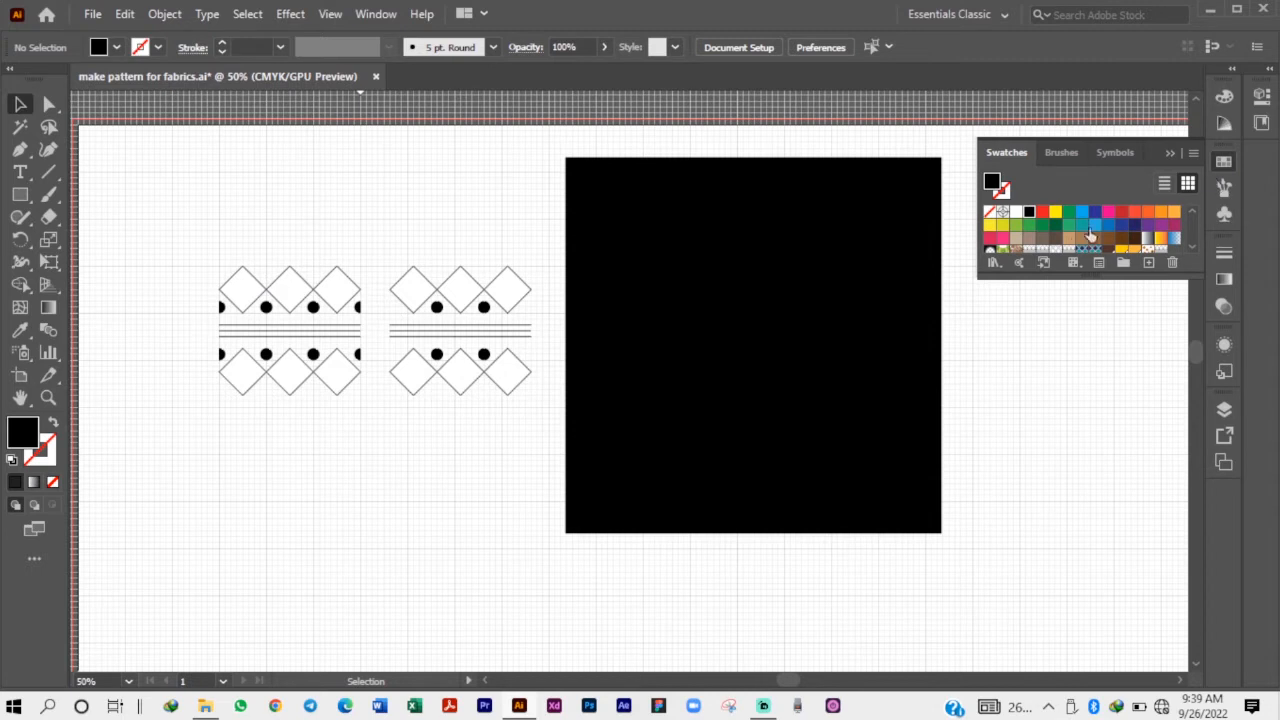
{"action": "left_click_drag", "start_coordinate": [1085, 272], "coordinate": [1106, 403]}
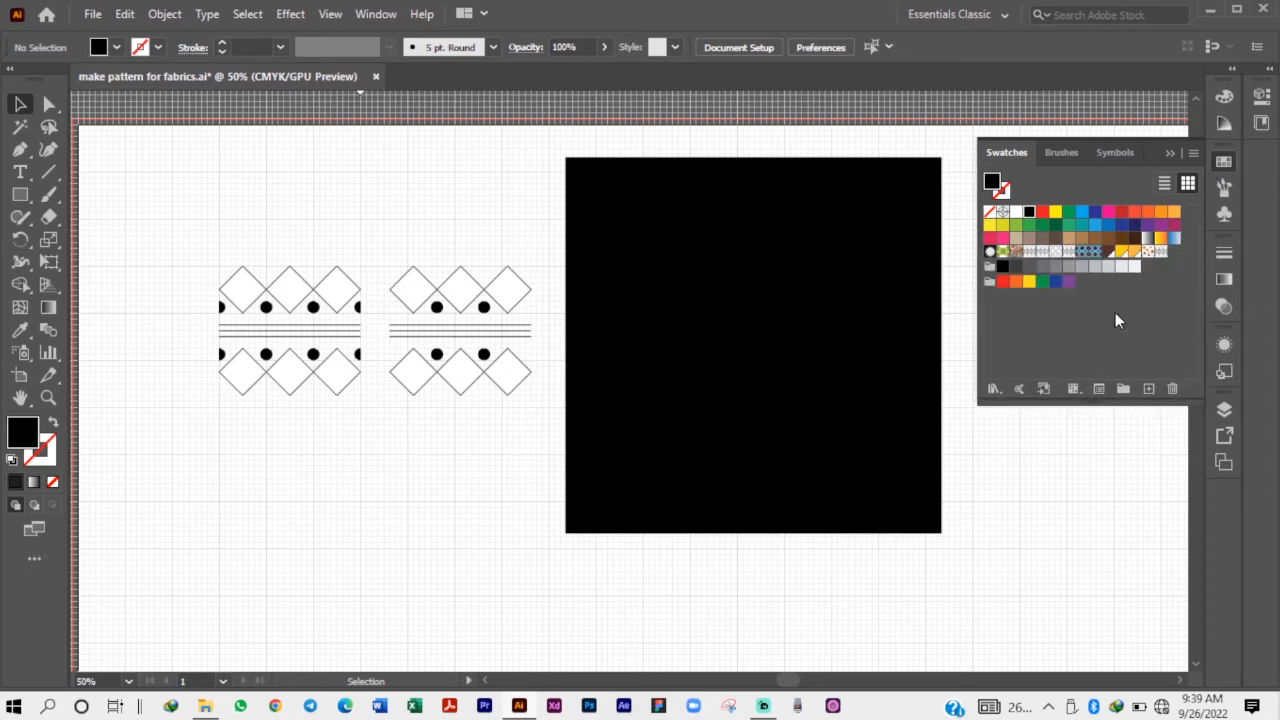
{"action": "left_click", "coordinate": [1160, 252]}
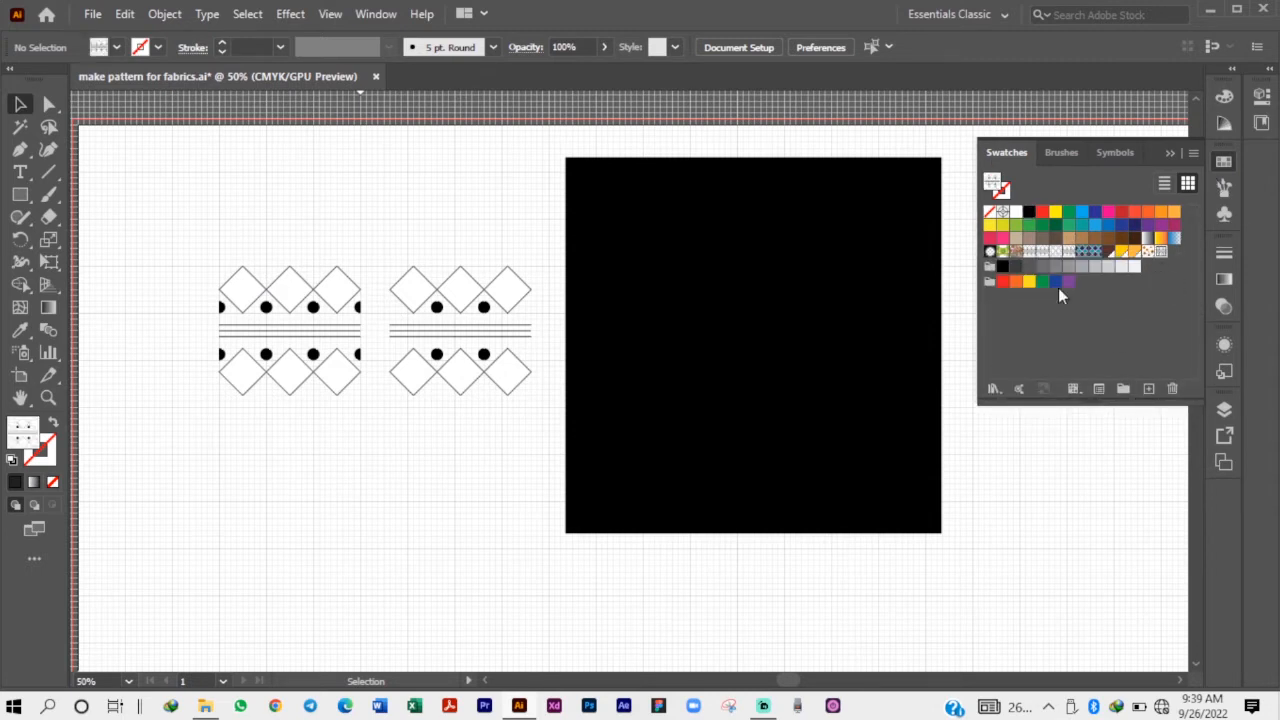
{"action": "left_click", "coordinate": [670, 410]}
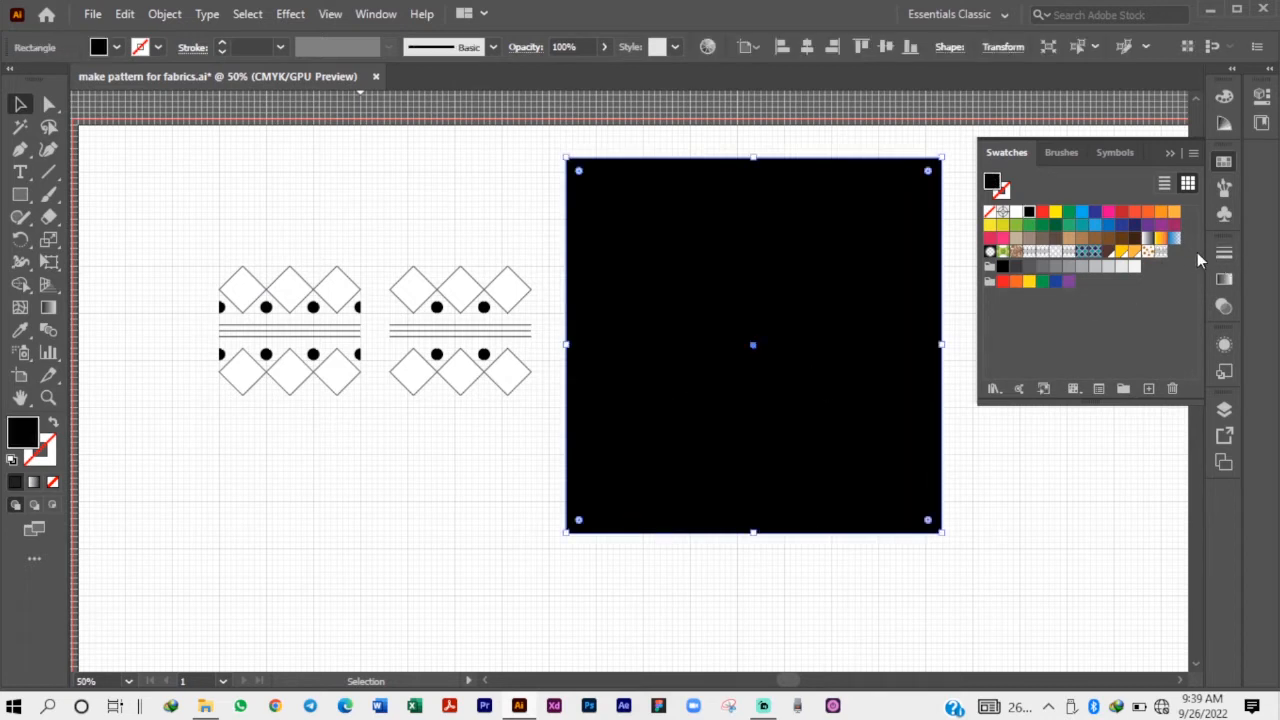
{"action": "left_click", "coordinate": [1160, 252]}
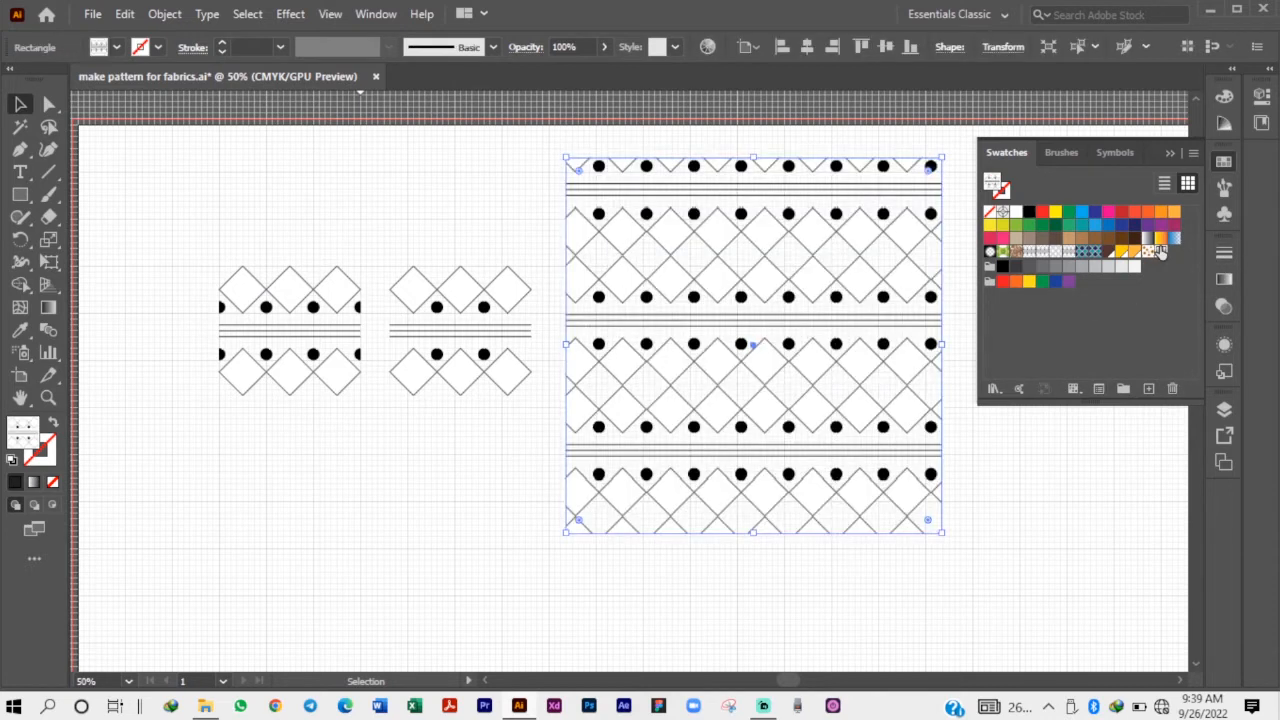
{"action": "left_click", "coordinate": [548, 277]}
Start scaling the patterned square uniformly to 50% and preview it with both objects and patterns transformed.
{"action": "left_click", "coordinate": [657, 275]}
{"action": "right_click", "coordinate": [657, 280]}
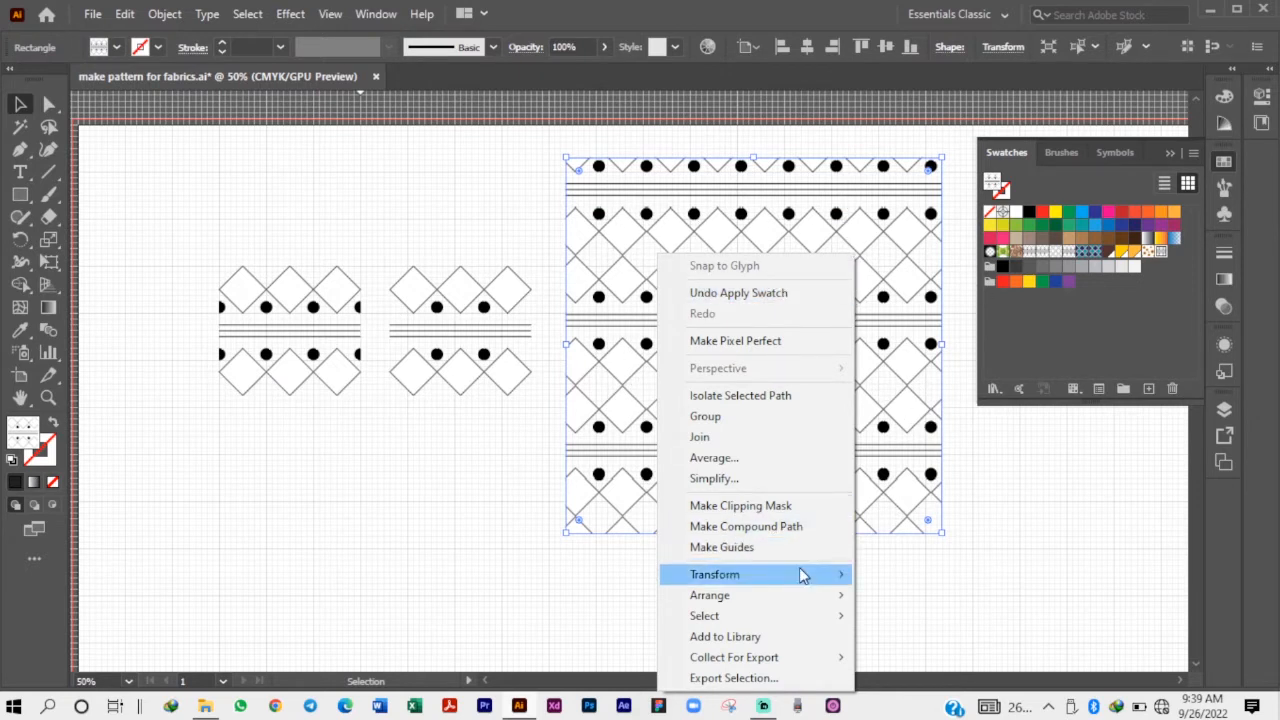
{"action": "mouse_move", "coordinate": [799, 574]}
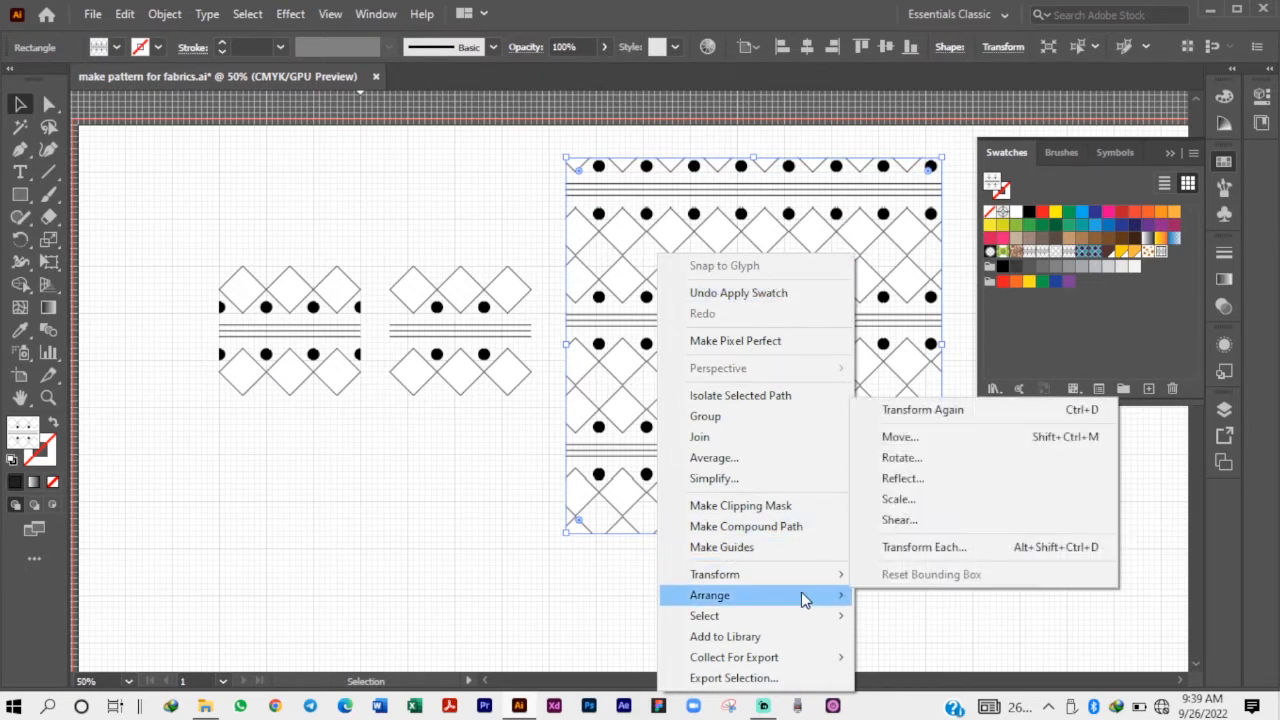
{"action": "left_click", "coordinate": [916, 499]}
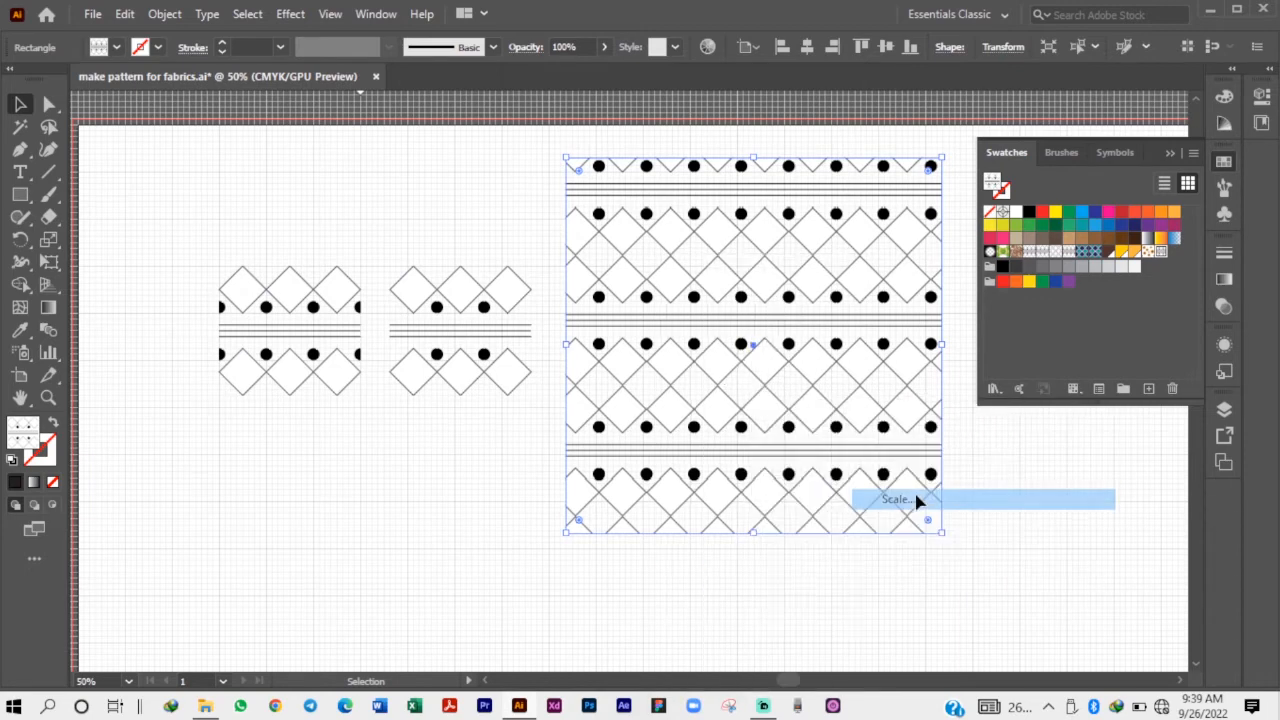
{"action": "left_click_drag", "start_coordinate": [755, 211], "coordinate": [1047, 212]}
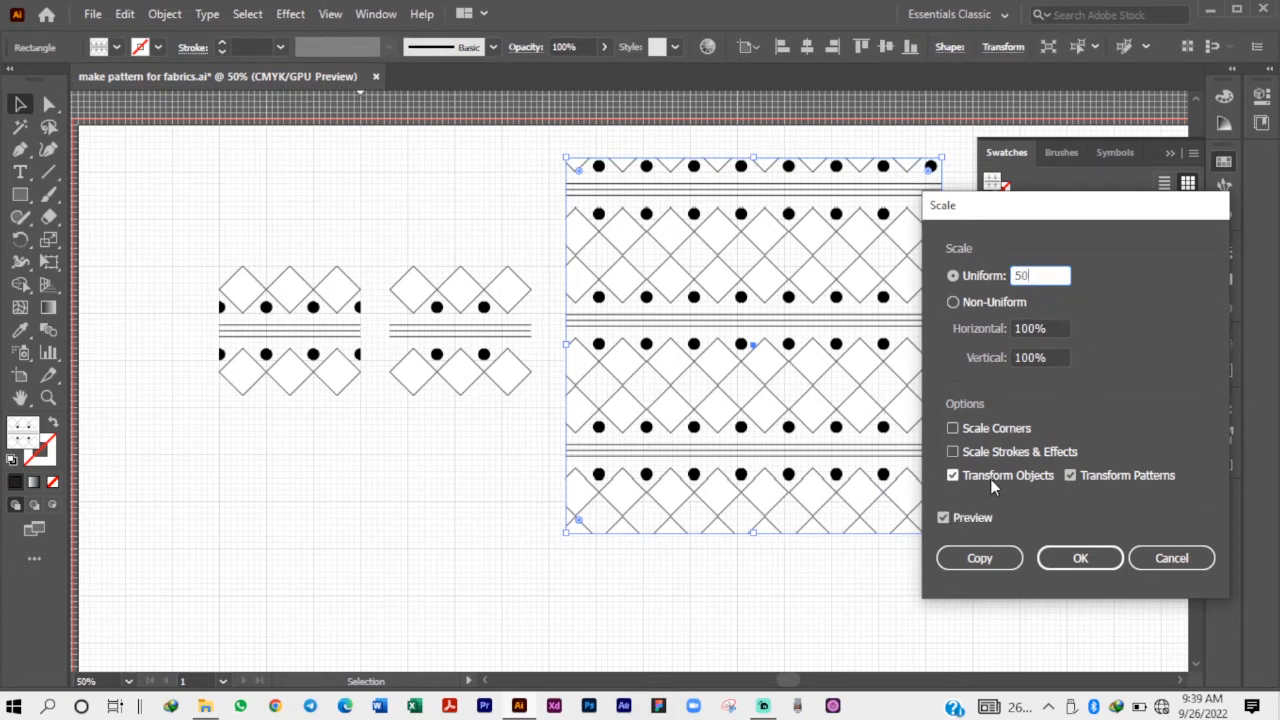
{"action": "type", "text": "50"}
{"action": "left_click", "coordinate": [968, 520]}
{"action": "left_click", "coordinate": [968, 520]}
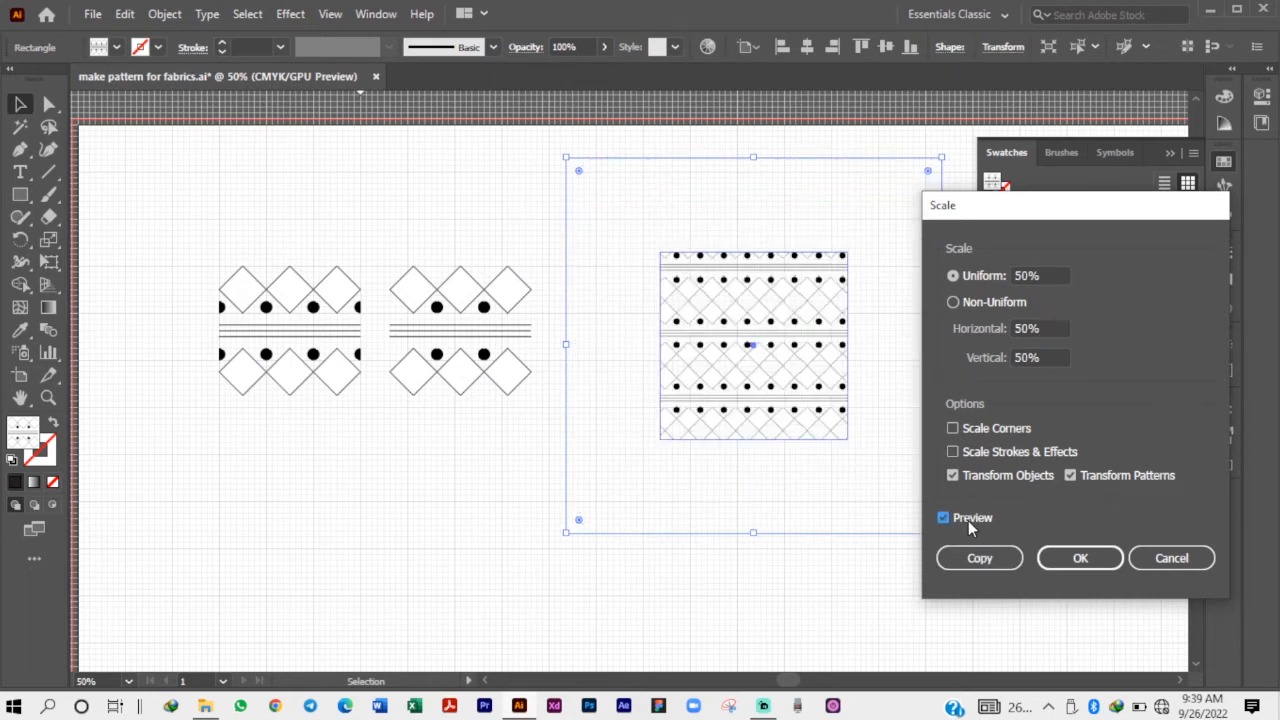
Exclude the object from the transformation, preview the scaling on the pattern alone, and apply it to the square.
{"action": "left_click", "coordinate": [968, 520]}
{"action": "left_click", "coordinate": [984, 475]}
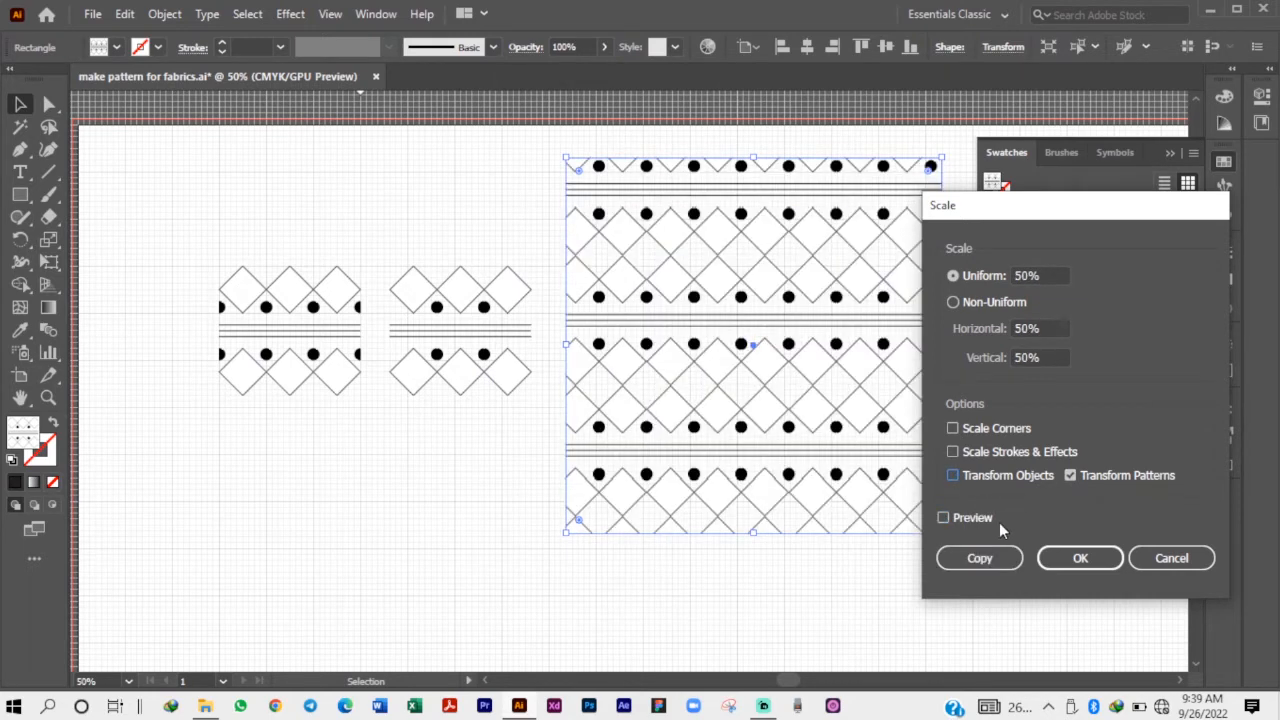
{"action": "left_click", "coordinate": [988, 518]}
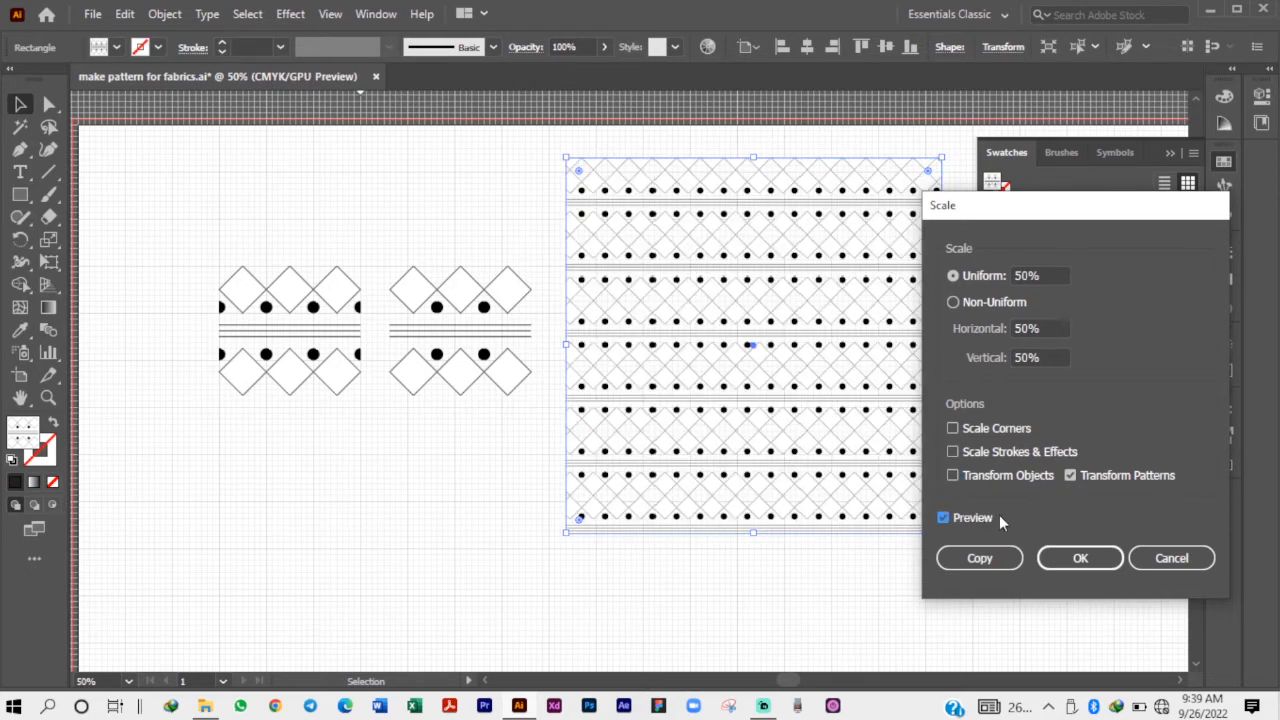
{"action": "left_click", "coordinate": [1060, 557]}
{"action": "left_click", "coordinate": [837, 577]}
Move the patterned square off the artboard onto the empty area beyond its upper-left corner.
{"action": "scroll", "coordinate": [843, 357], "scroll_direction": "down", "scroll_amount": 1}
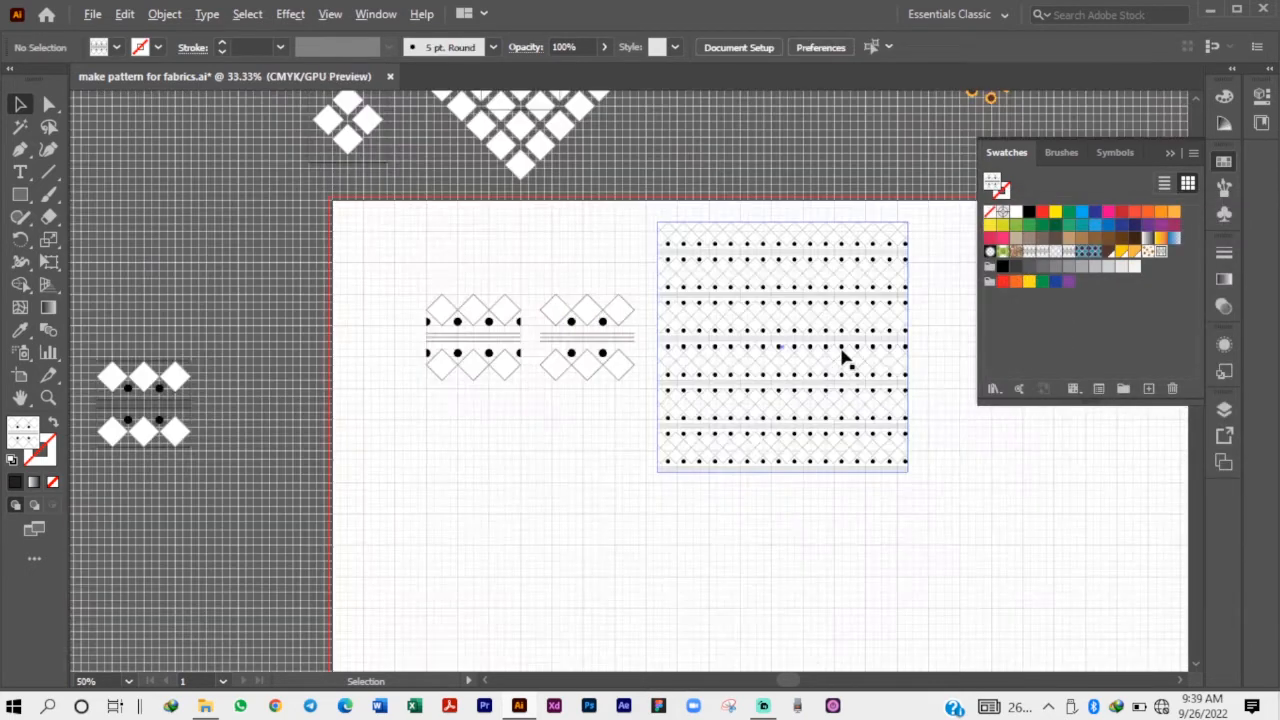
{"action": "scroll", "coordinate": [843, 357], "scroll_direction": "down", "scroll_amount": 1}
{"action": "left_click", "coordinate": [1169, 153]}
{"action": "left_click", "coordinate": [788, 362]}
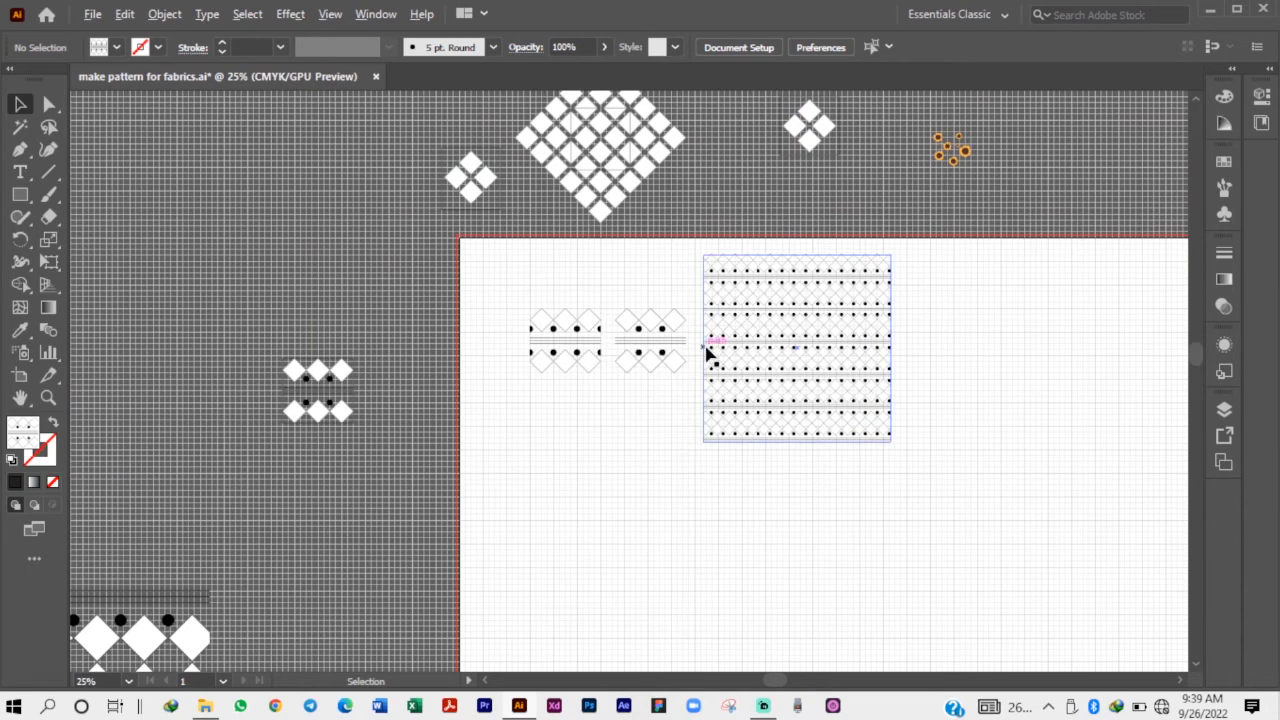
{"action": "scroll", "coordinate": [712, 350], "scroll_direction": "up", "scroll_amount": 1}
{"action": "left_click_drag", "start_coordinate": [872, 315], "coordinate": [214, 143]}
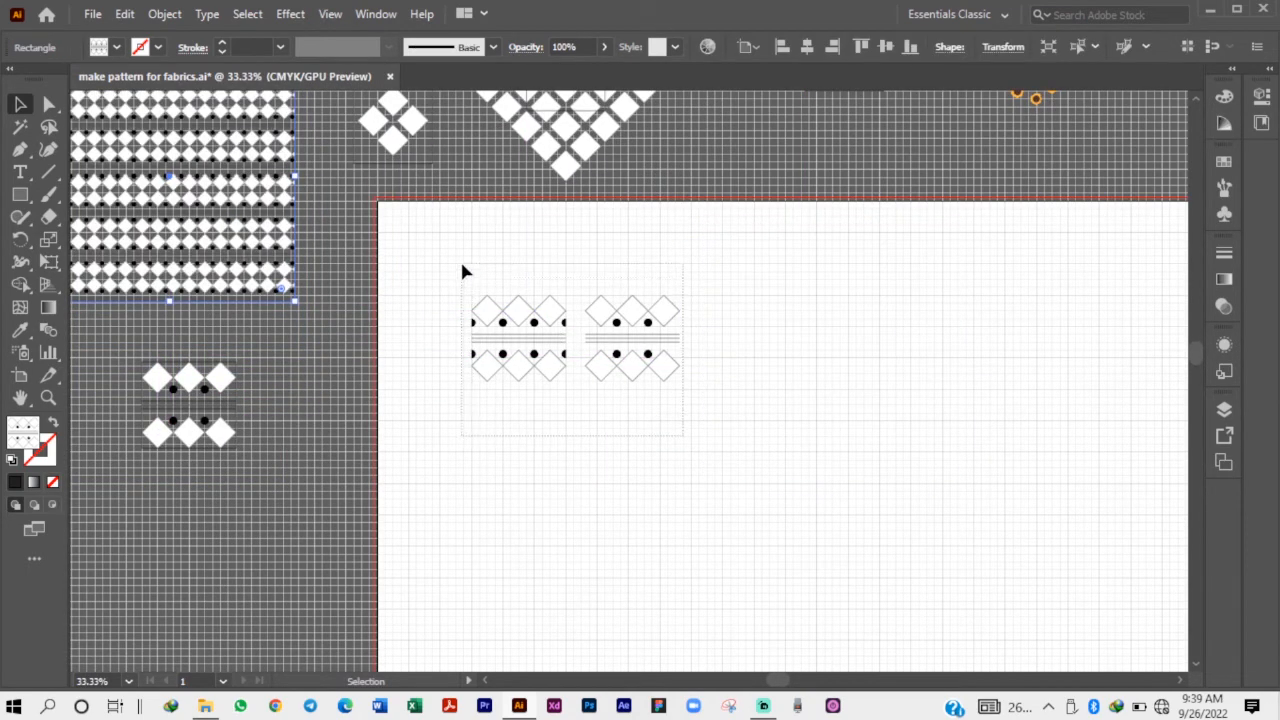
Select the motif without half dots at its sides and make a new pattern from it.
{"action": "left_click_drag", "start_coordinate": [460, 264], "coordinate": [587, 256]}
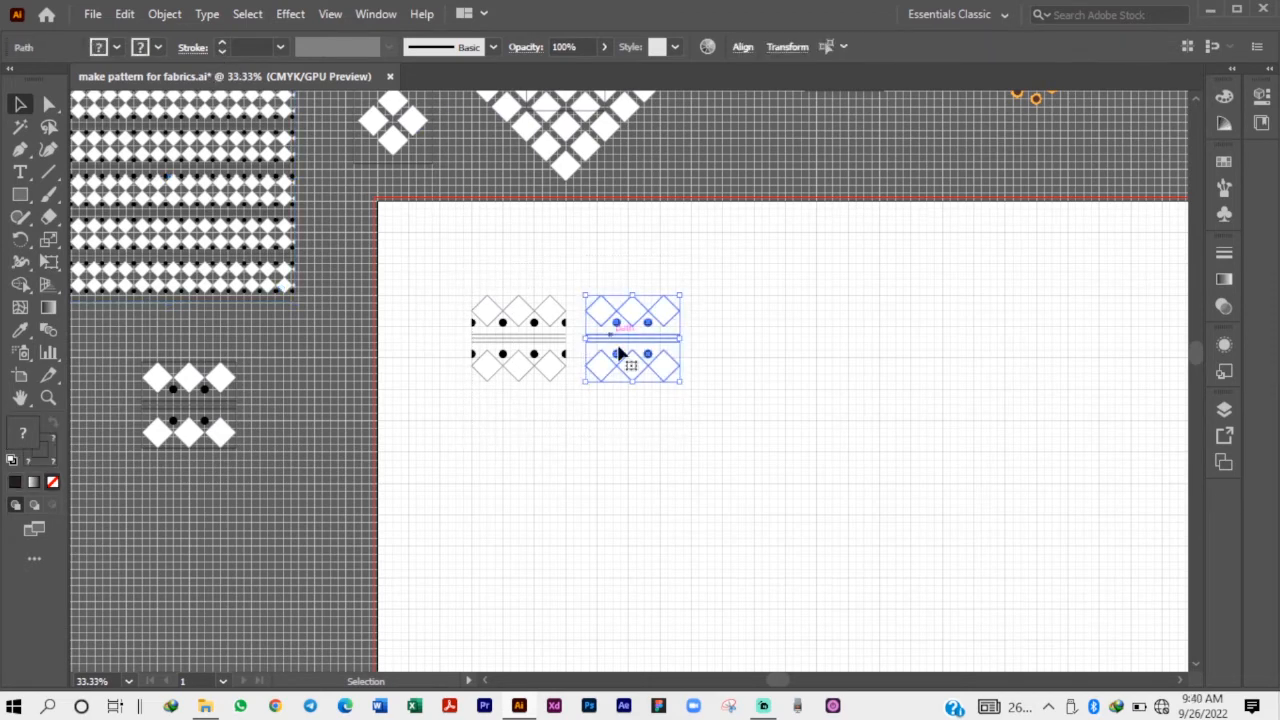
{"action": "scroll", "coordinate": [663, 323], "scroll_direction": "up", "scroll_amount": 4}
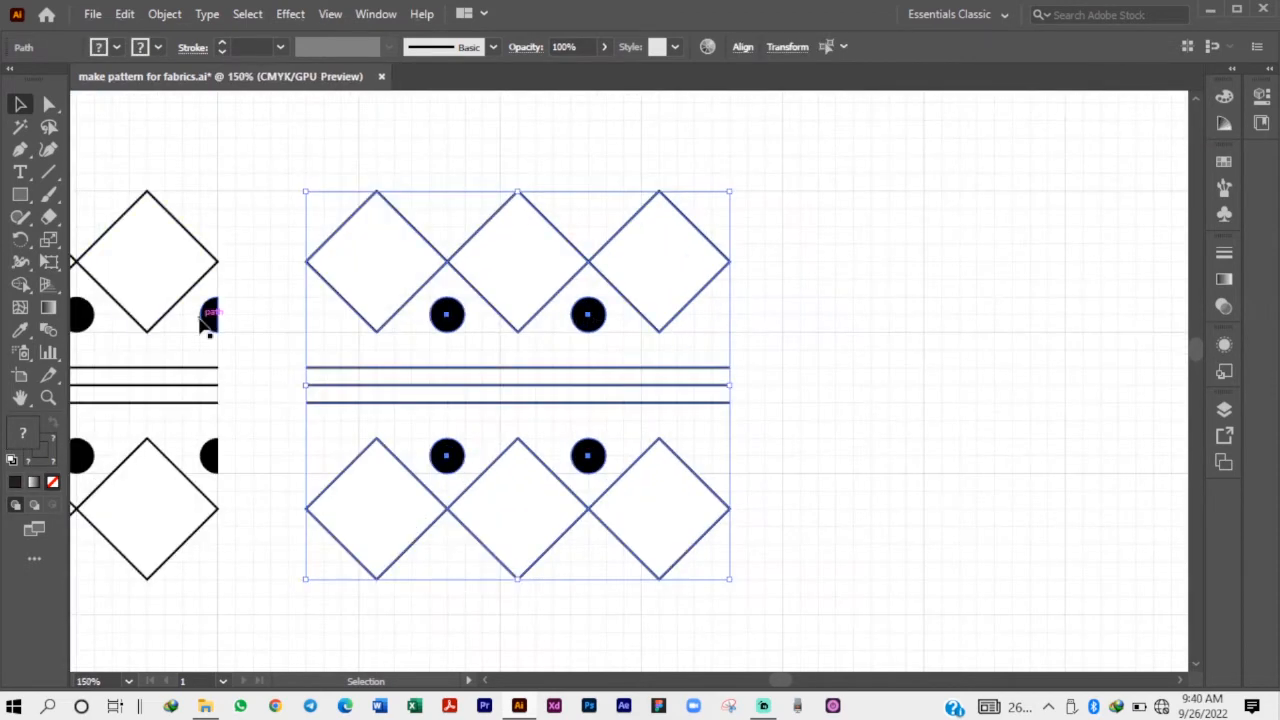
{"action": "left_click", "coordinate": [152, 20]}
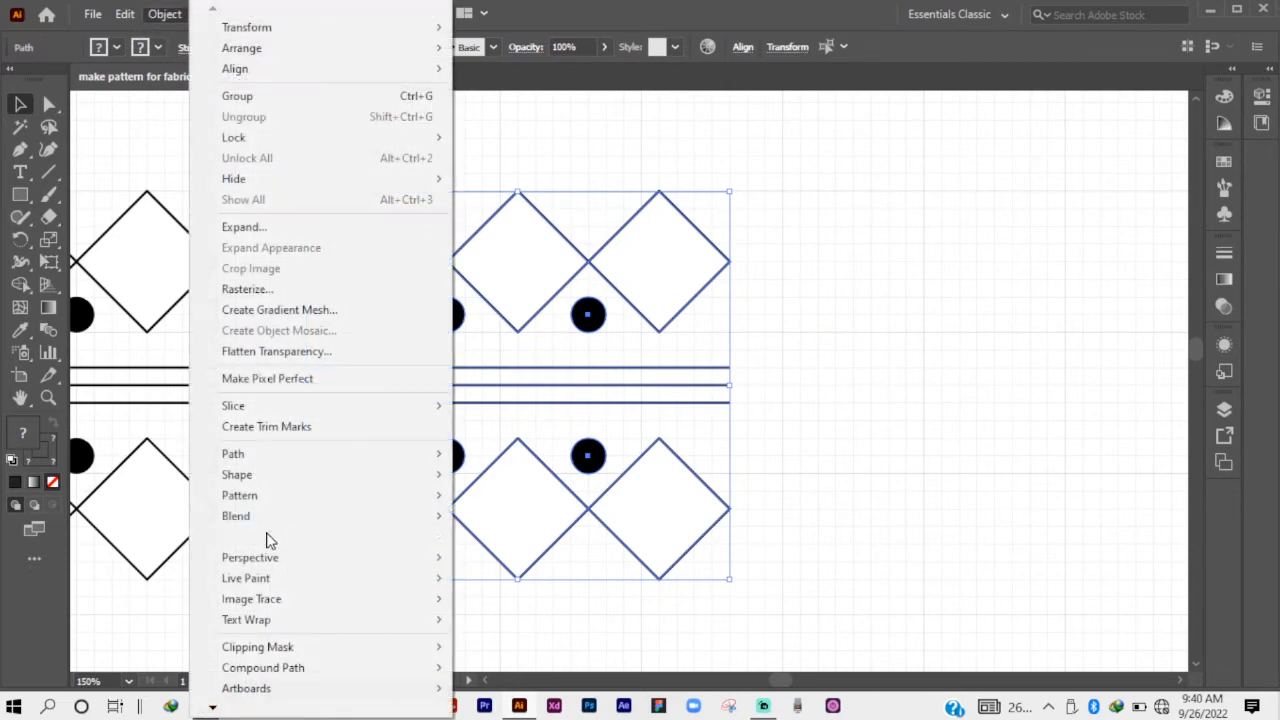
{"action": "mouse_move", "coordinate": [255, 492]}
{"action": "left_click", "coordinate": [493, 496]}
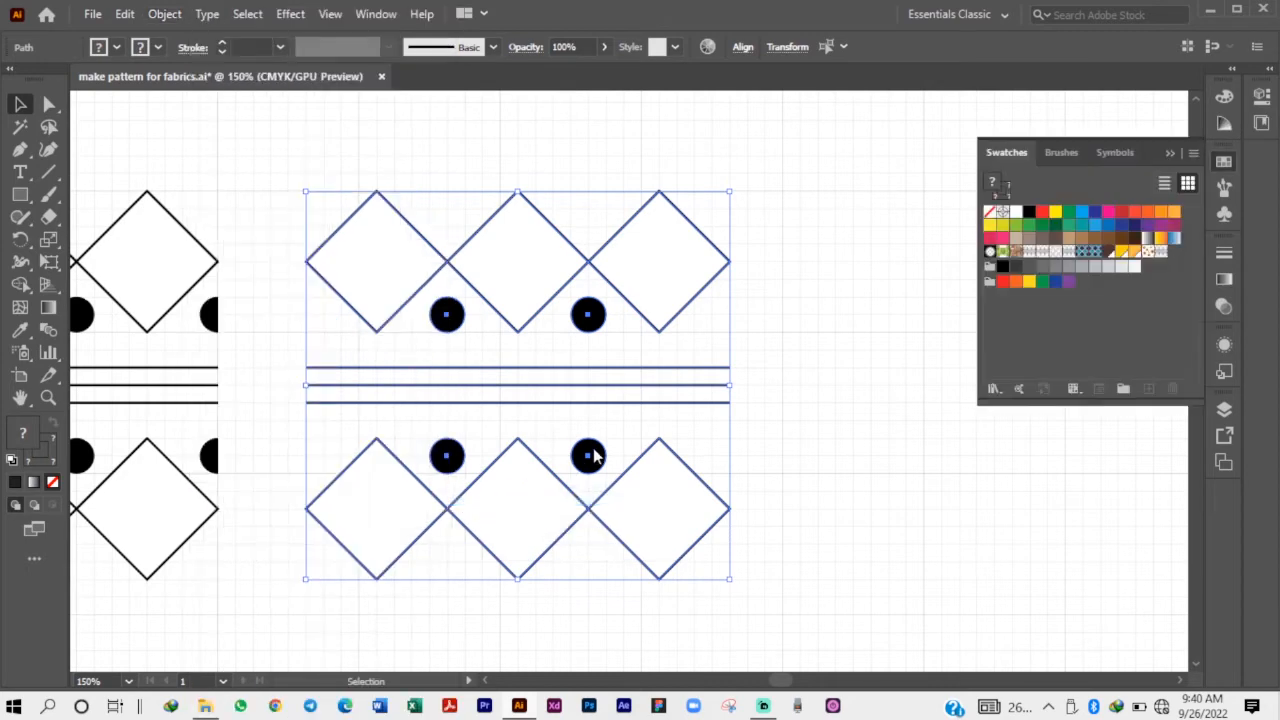
{"action": "left_click_drag", "start_coordinate": [324, 163], "coordinate": [300, 161]}
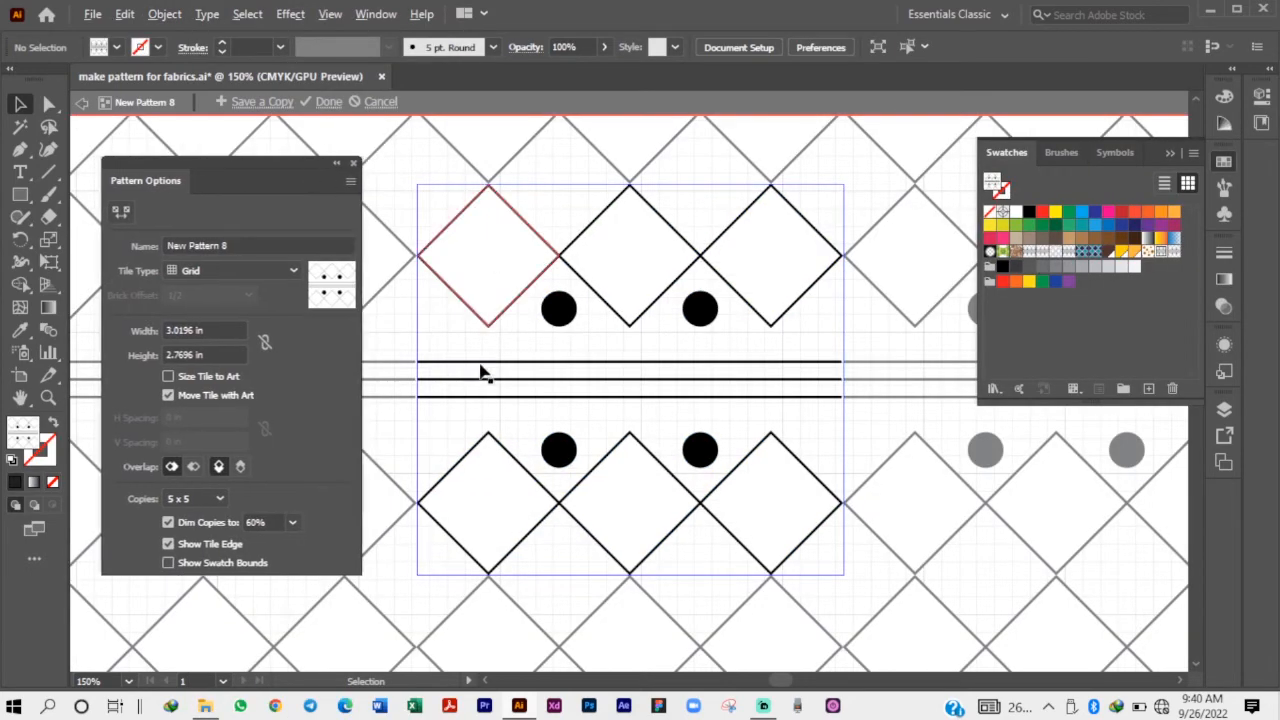
Place a copy of an upper-row dot centred on the left edge of the pattern tile.
{"action": "scroll", "coordinate": [450, 390], "scroll_direction": "up", "scroll_amount": 1}
{"action": "scroll", "coordinate": [405, 372], "scroll_direction": "up", "scroll_amount": 2}
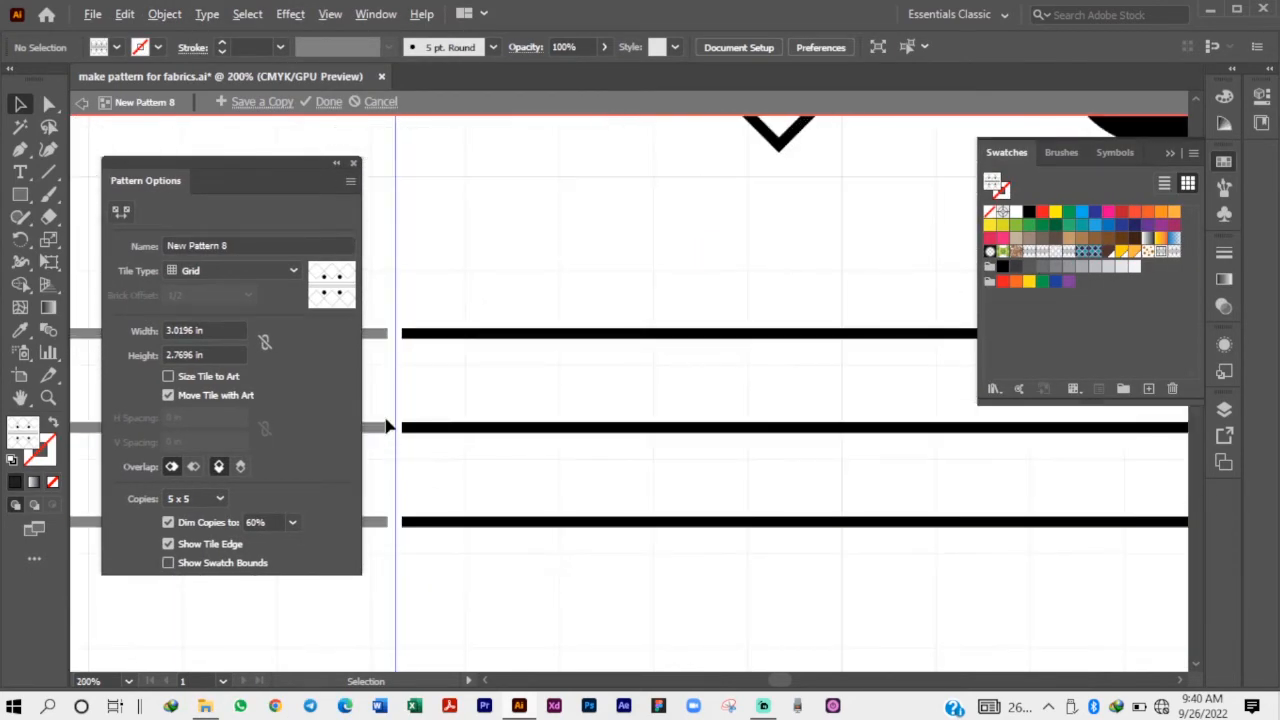
{"action": "scroll", "coordinate": [393, 485], "scroll_direction": "up", "scroll_amount": 2}
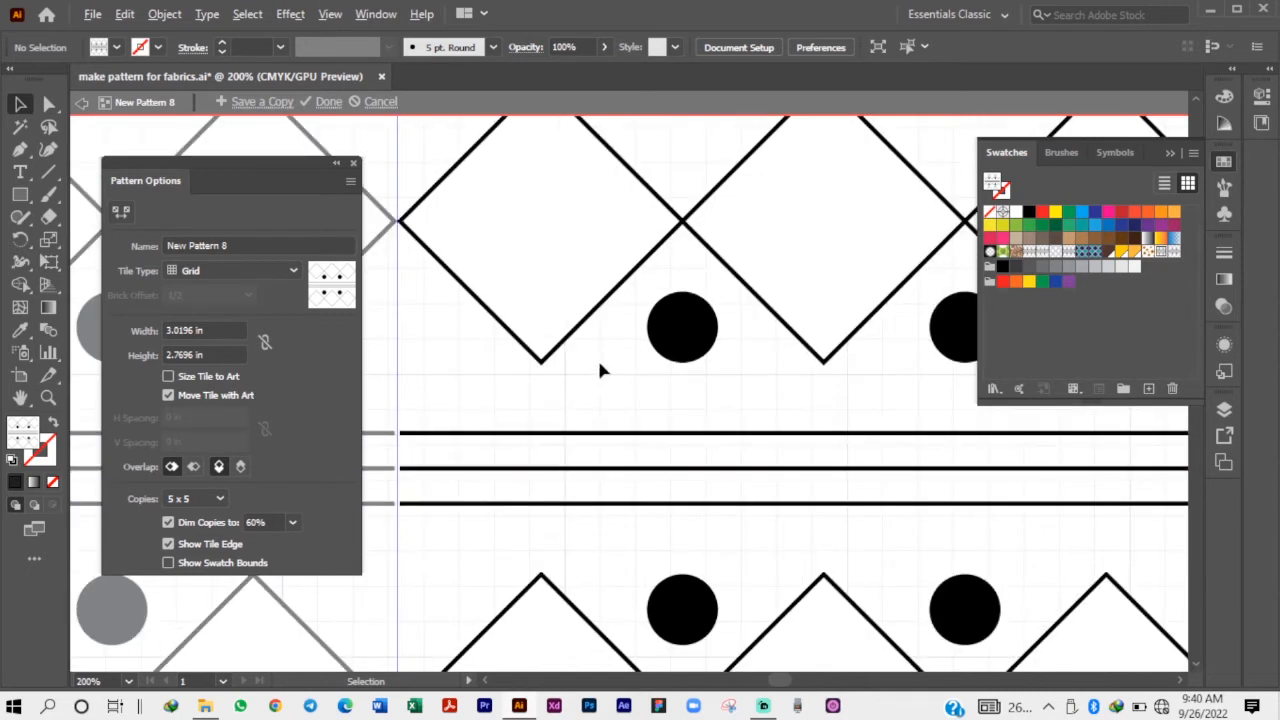
{"action": "left_click", "coordinate": [682, 338]}
{"action": "left_click_drag", "start_coordinate": [683, 336], "coordinate": [400, 335]}
{"action": "left_click", "coordinate": [464, 364]}
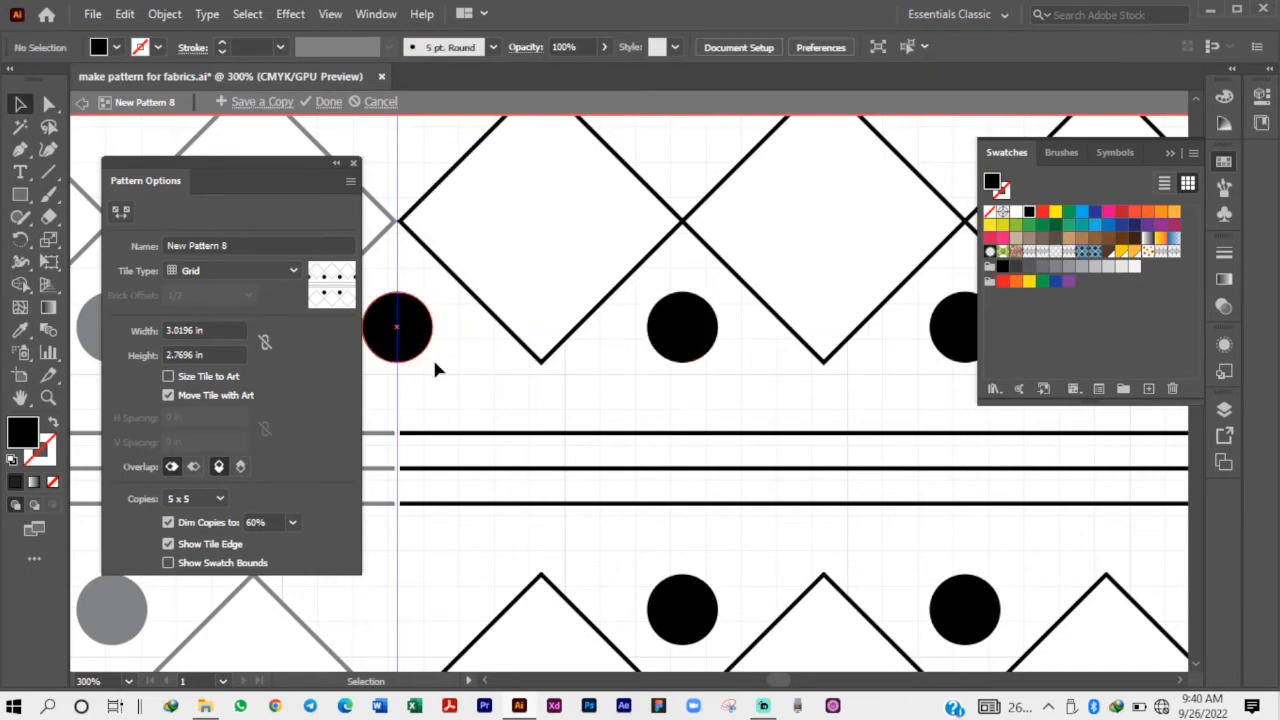
{"action": "scroll", "coordinate": [439, 355], "scroll_direction": "down", "scroll_amount": 2}
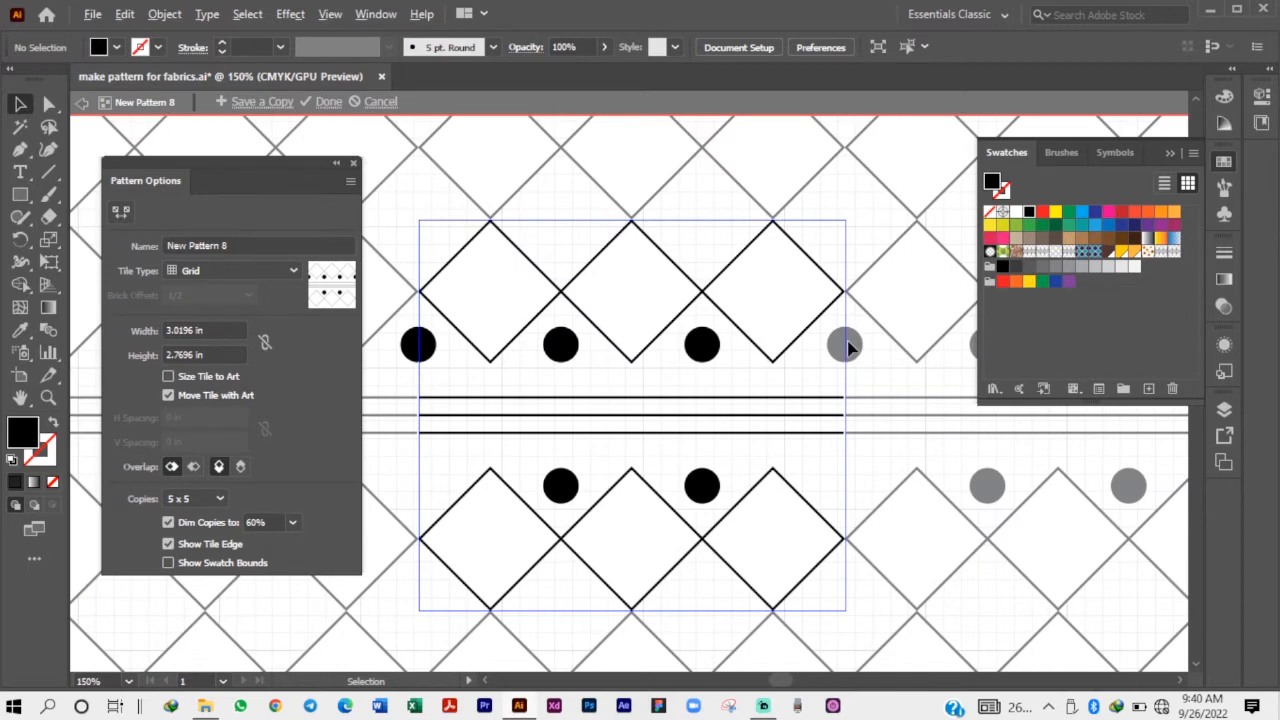
Place a copy of an upper-row dot centred on the right edge of the pattern tile.
{"action": "scroll", "coordinate": [848, 347], "scroll_direction": "up", "scroll_amount": 2}
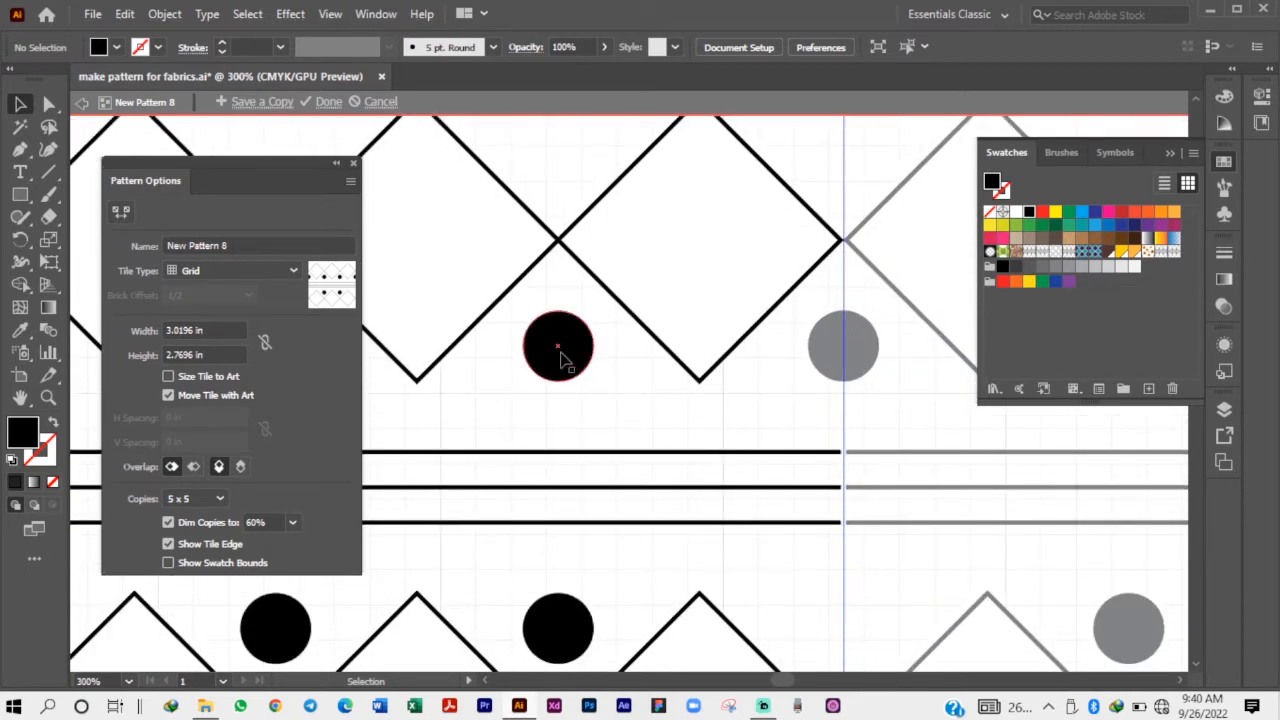
{"action": "left_click_drag", "start_coordinate": [560, 358], "coordinate": [848, 374]}
{"action": "key", "text": "ctrl+minus"}
{"action": "key", "text": "ctrl+minus"}
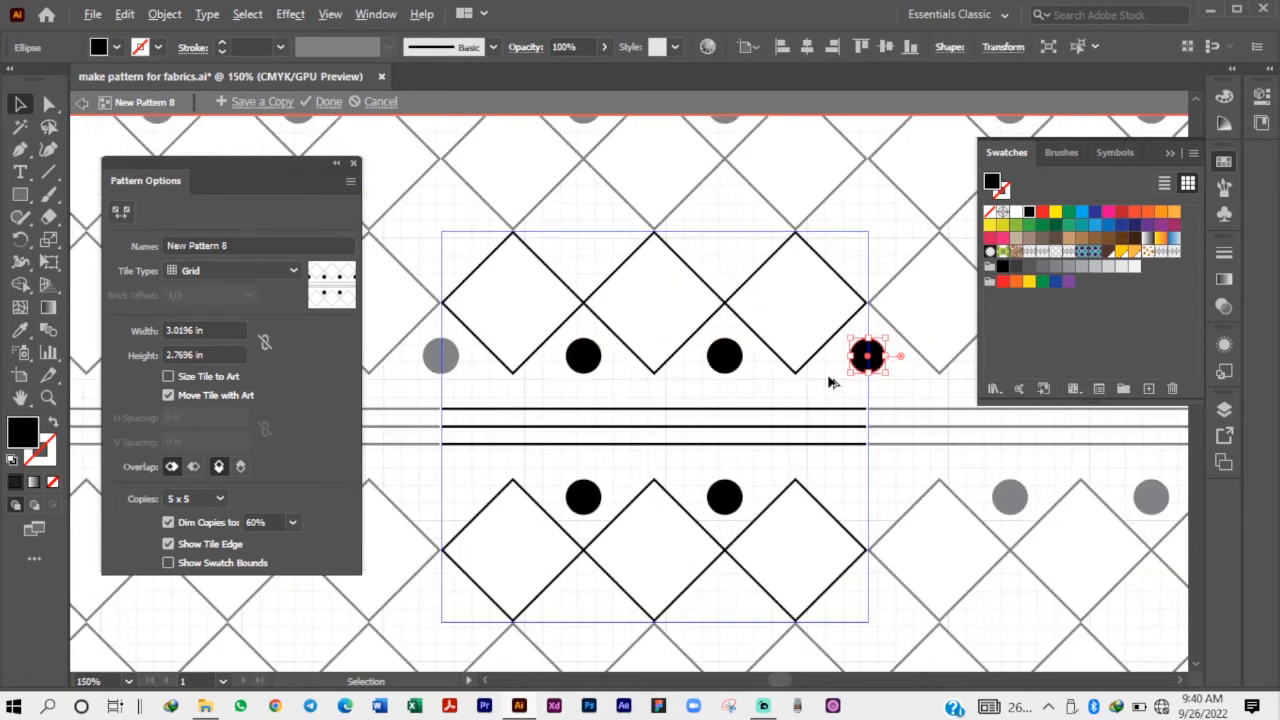
{"action": "left_click", "coordinate": [777, 398]}
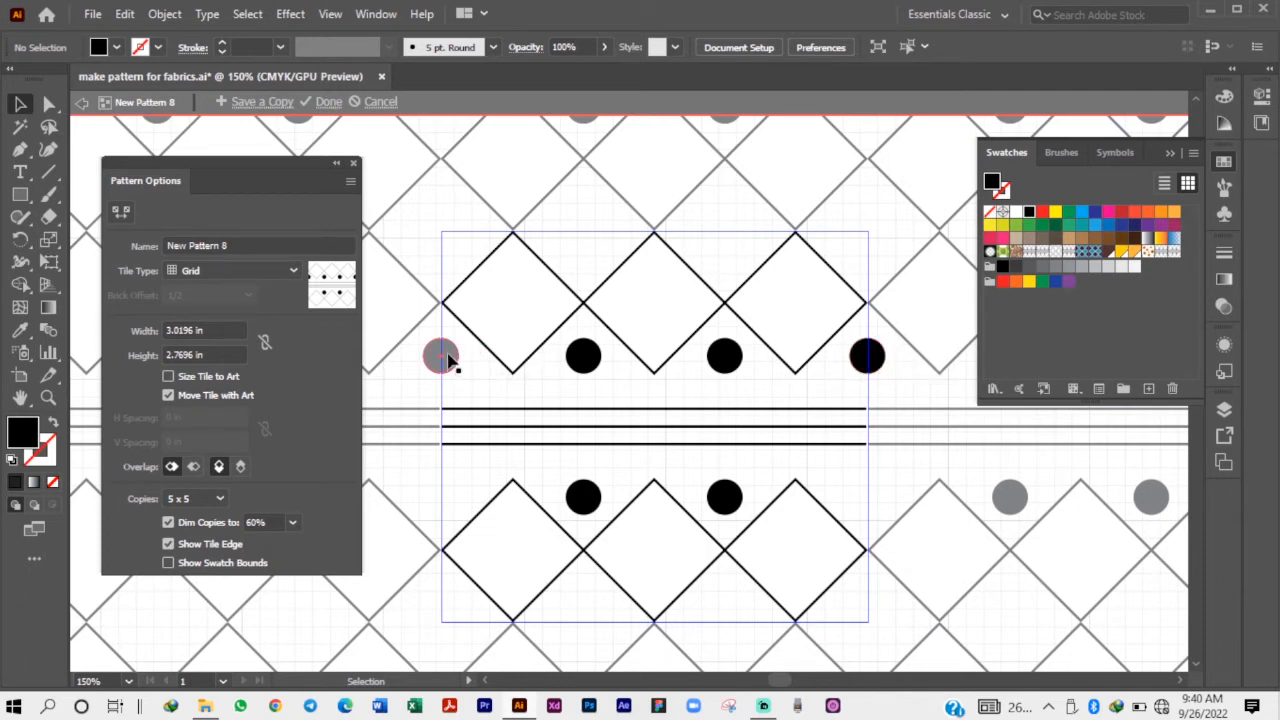
Examine the dots on both tile edges and how the upper dot row repeats across the surrounding copies.
{"action": "left_click", "coordinate": [450, 362]}
{"action": "left_click", "coordinate": [868, 362]}
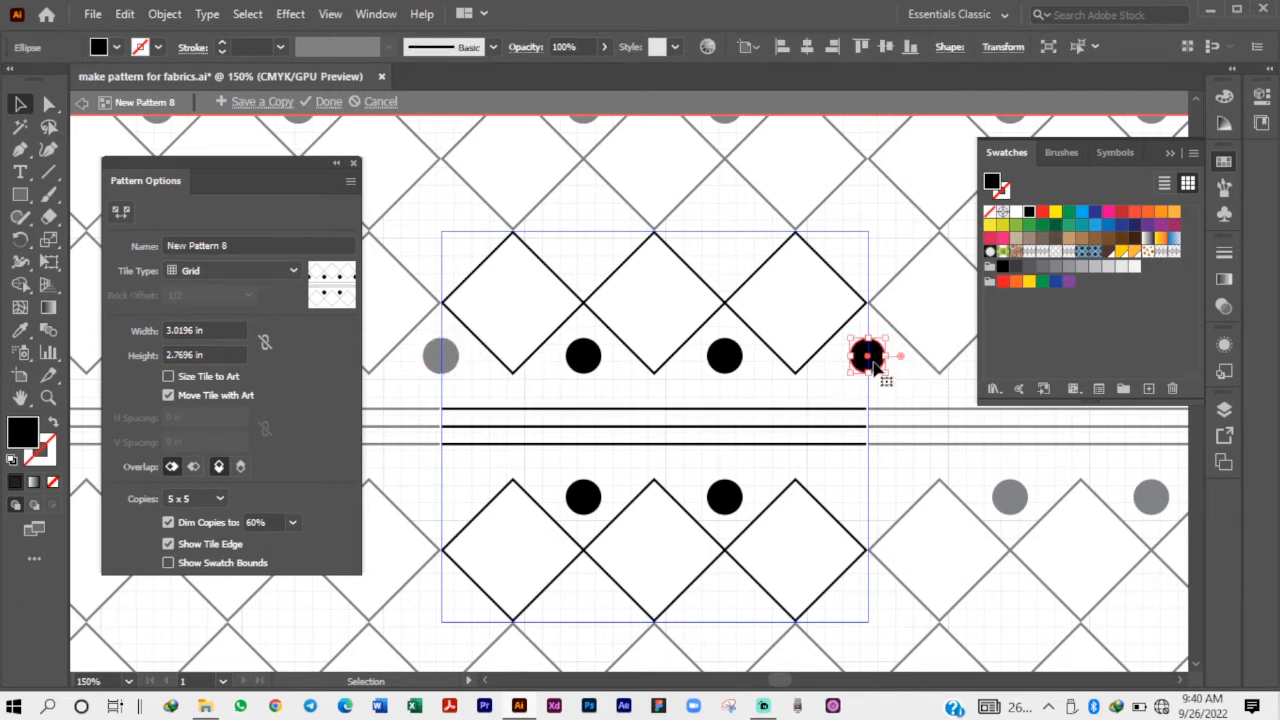
{"action": "left_click", "coordinate": [828, 388]}
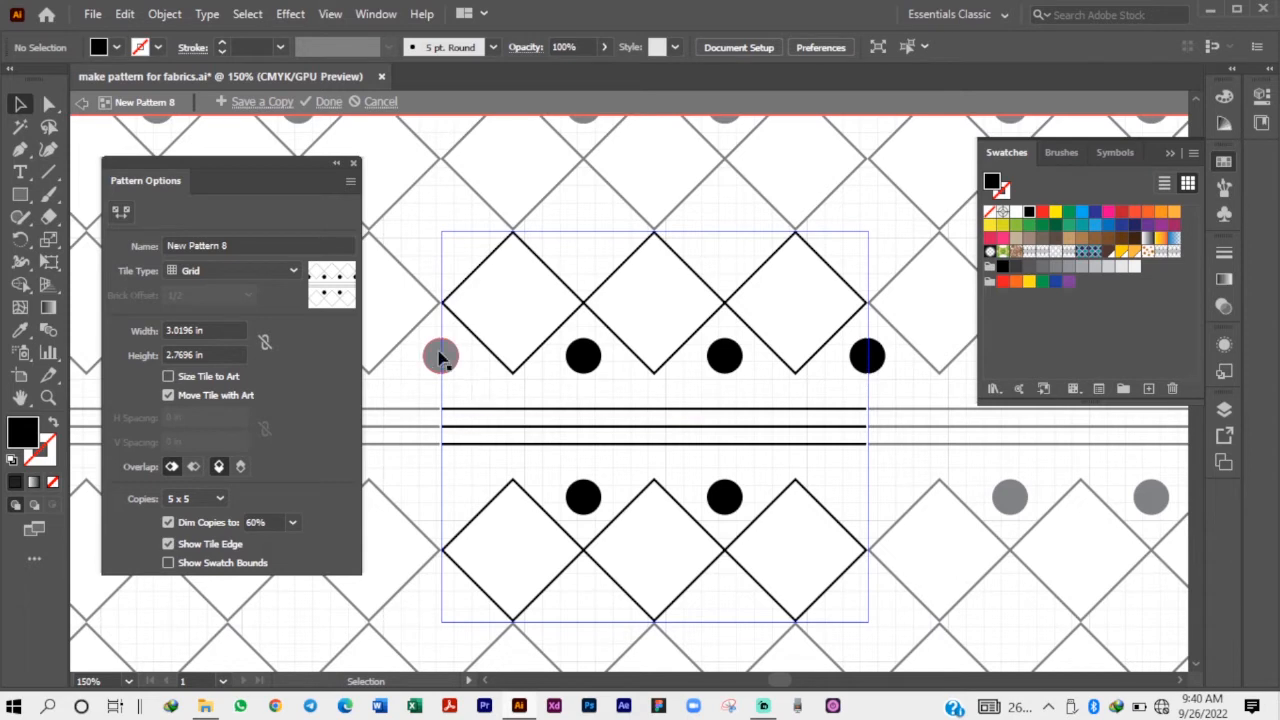
{"action": "scroll", "coordinate": [697, 400], "scroll_direction": "down", "scroll_amount": 2}
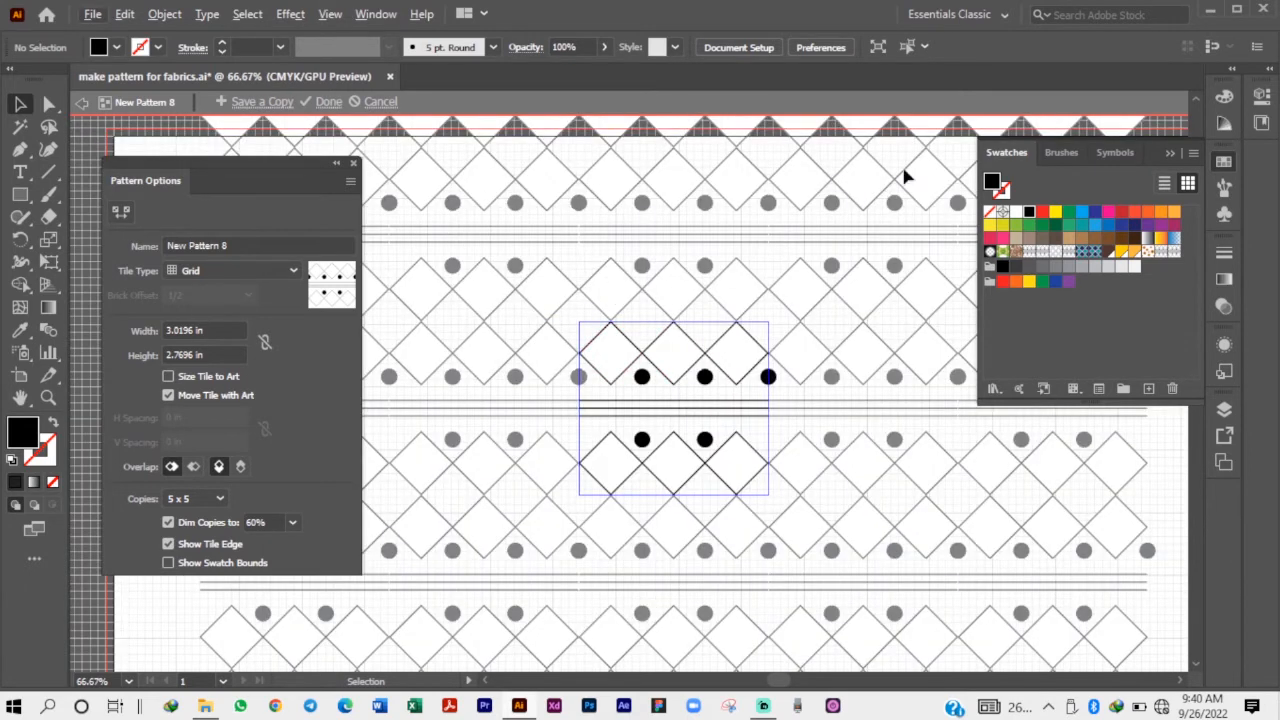
{"action": "scroll", "coordinate": [690, 155], "scroll_direction": "up", "scroll_amount": 2}
{"action": "scroll", "coordinate": [610, 268], "scroll_direction": "down", "scroll_amount": 1}
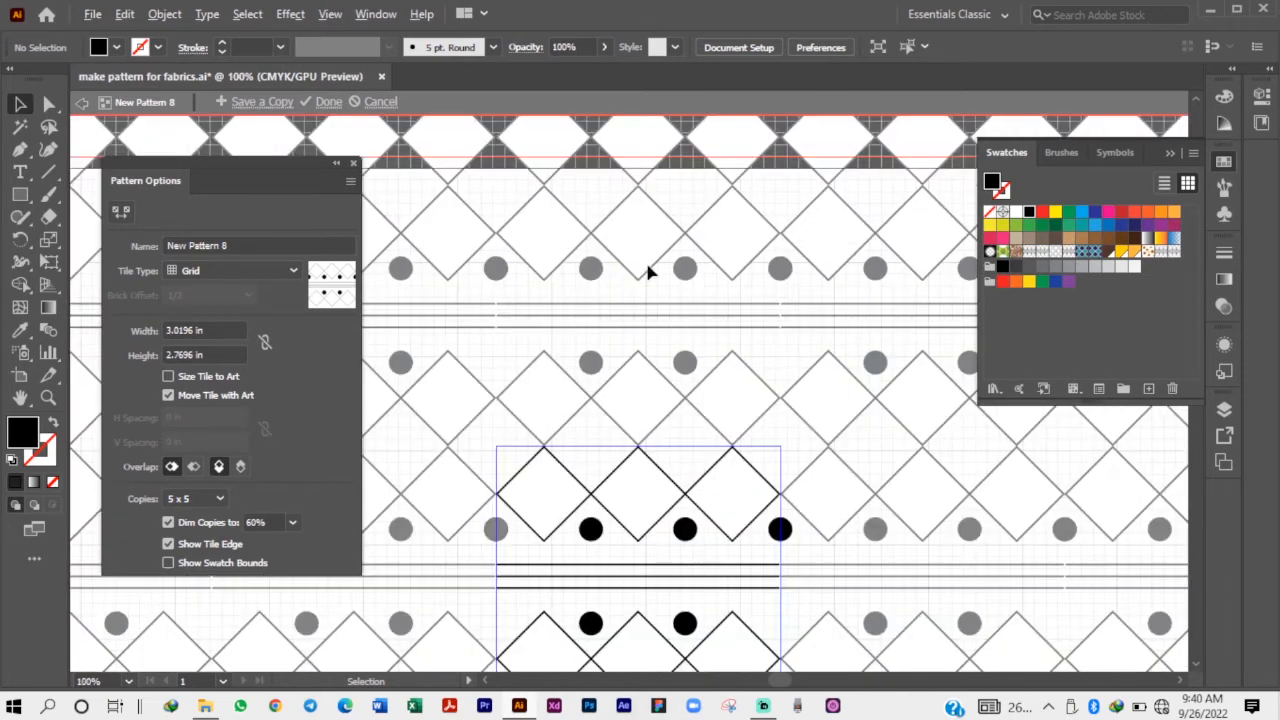
{"action": "scroll", "coordinate": [674, 271], "scroll_direction": "down", "scroll_amount": 1}
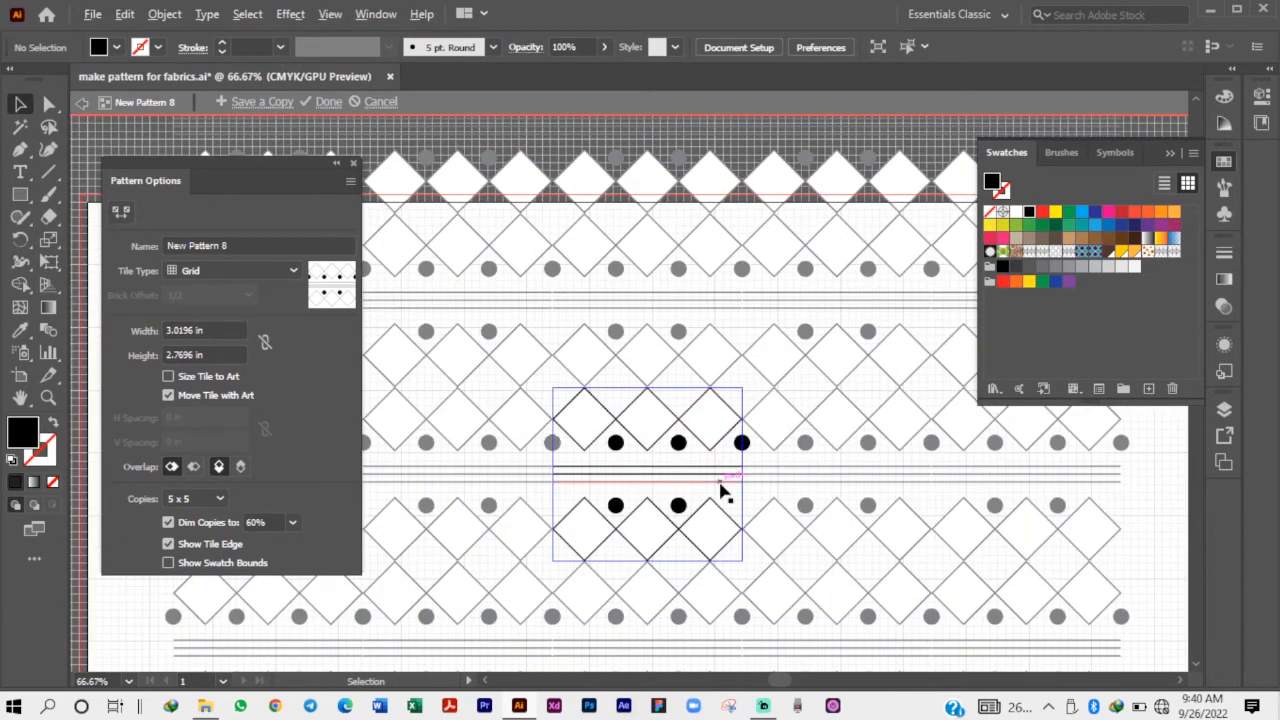
Cancel the pattern edit and move both diamond-and-dot motifs off the artboard, to the empty canvas beside it.
{"action": "scroll", "coordinate": [723, 491], "scroll_direction": "up", "scroll_amount": 1}
{"action": "left_click", "coordinate": [370, 102]}
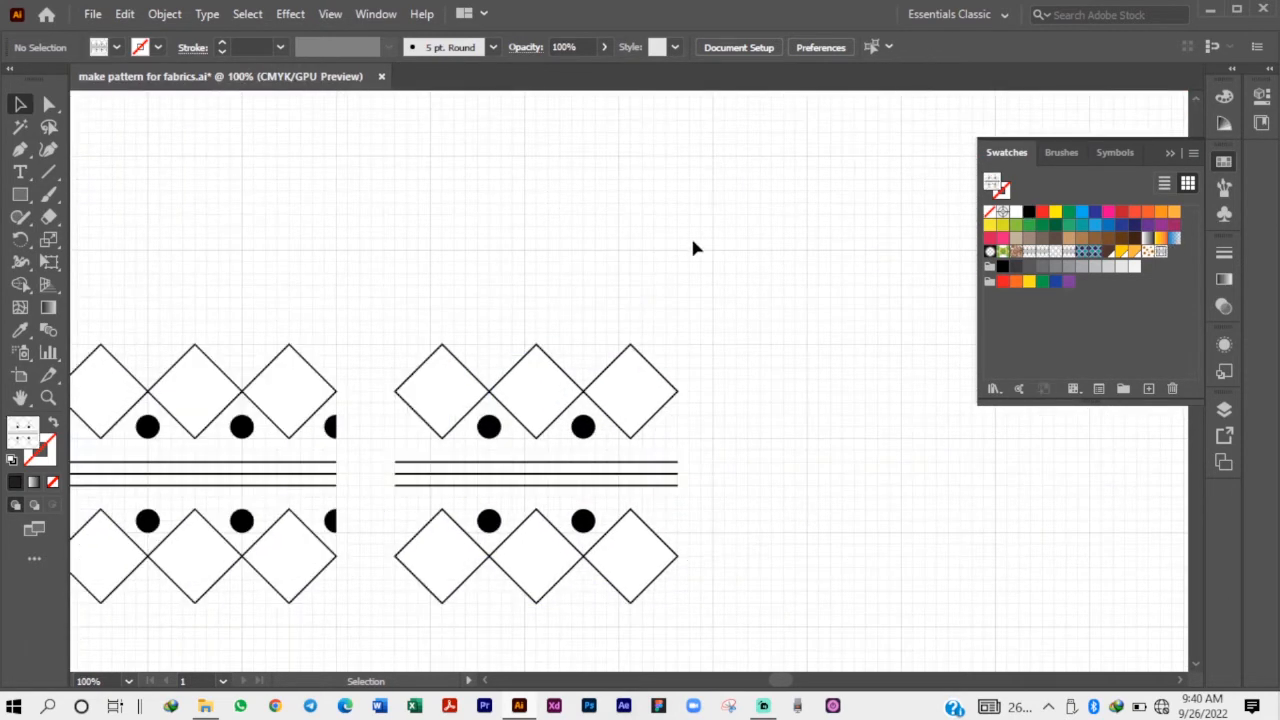
{"action": "scroll", "coordinate": [700, 255], "scroll_direction": "down", "scroll_amount": 3}
{"action": "scroll", "coordinate": [727, 345], "scroll_direction": "down", "scroll_amount": 1}
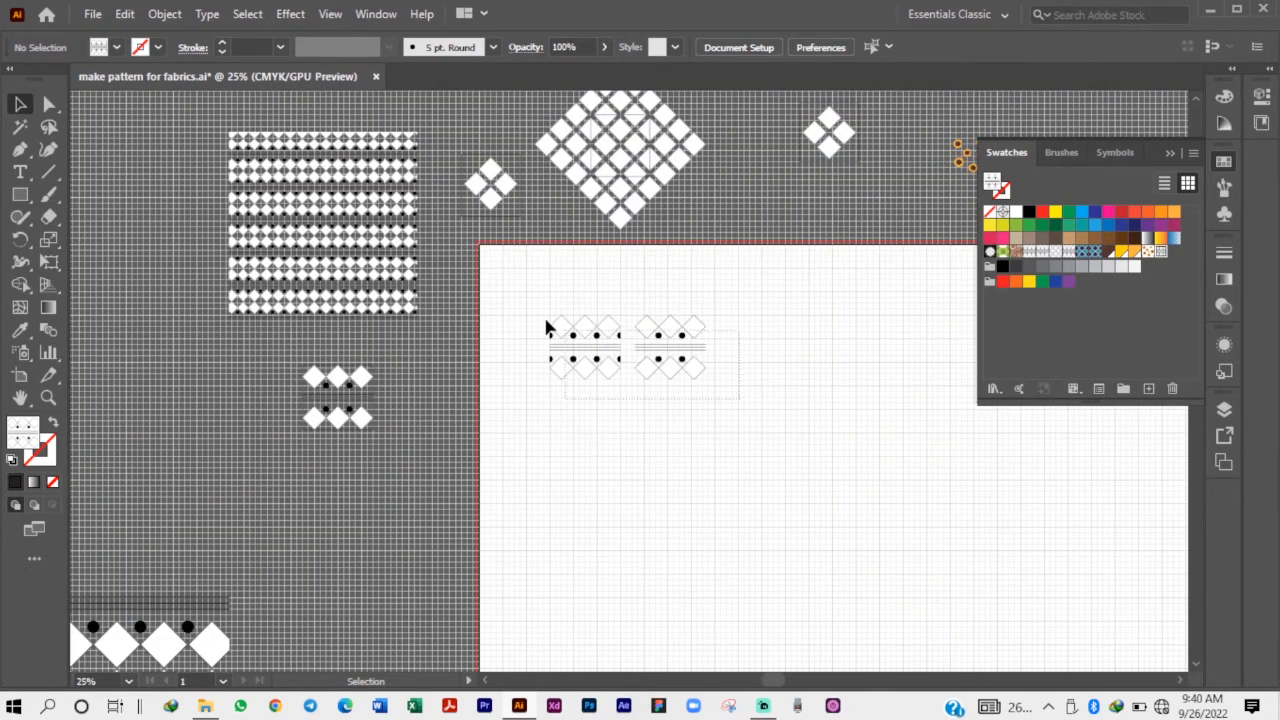
{"action": "left_click_drag", "start_coordinate": [555, 330], "coordinate": [100, 490]}
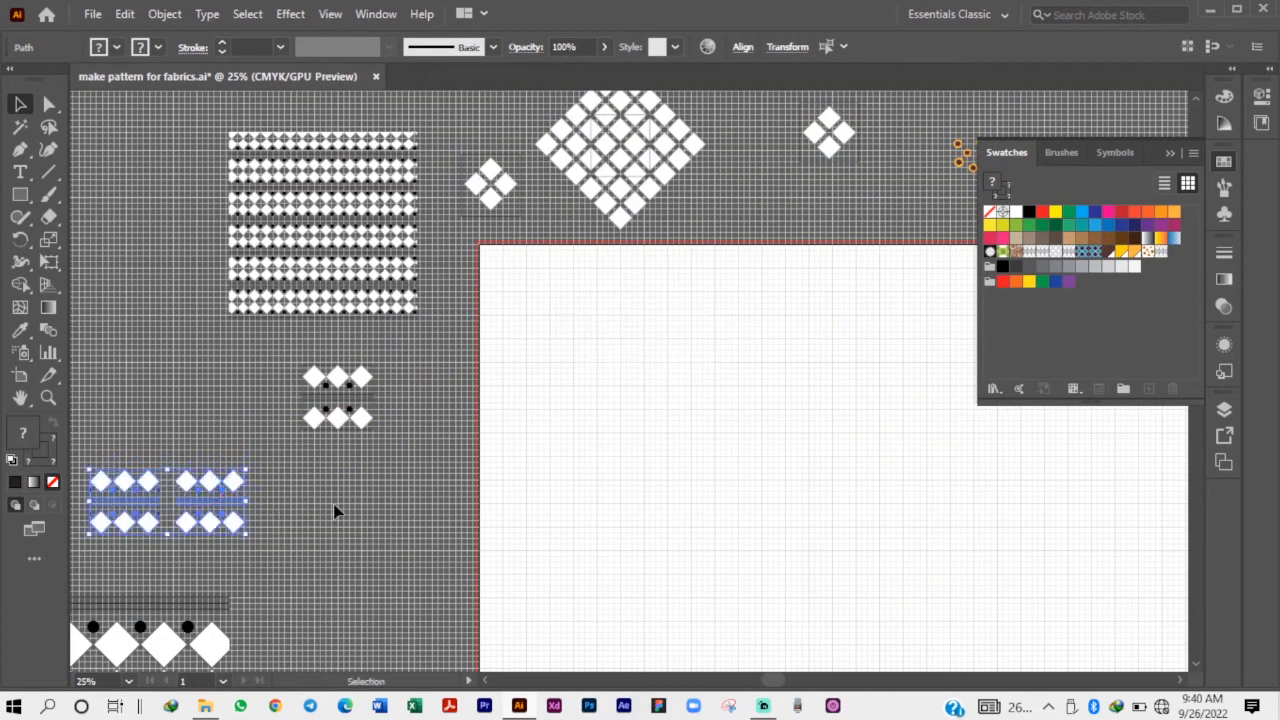
{"action": "left_click", "coordinate": [486, 491]}
Select the whole lattice of diamonds with its square and move it from above the artboard onto the artboard.
{"action": "scroll", "coordinate": [703, 283], "scroll_direction": "up", "scroll_amount": 1}
{"action": "left_click_drag", "start_coordinate": [640, 195], "coordinate": [620, 422]}
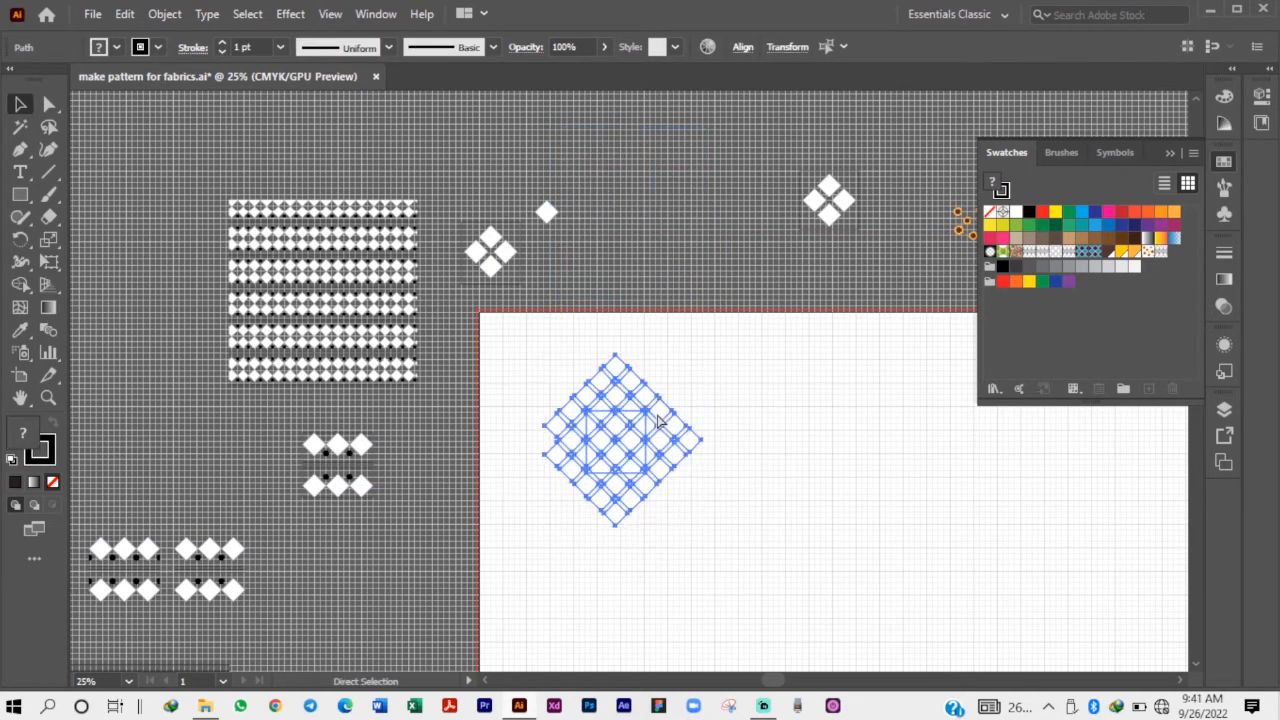
{"action": "key", "text": "ctrl+z"}
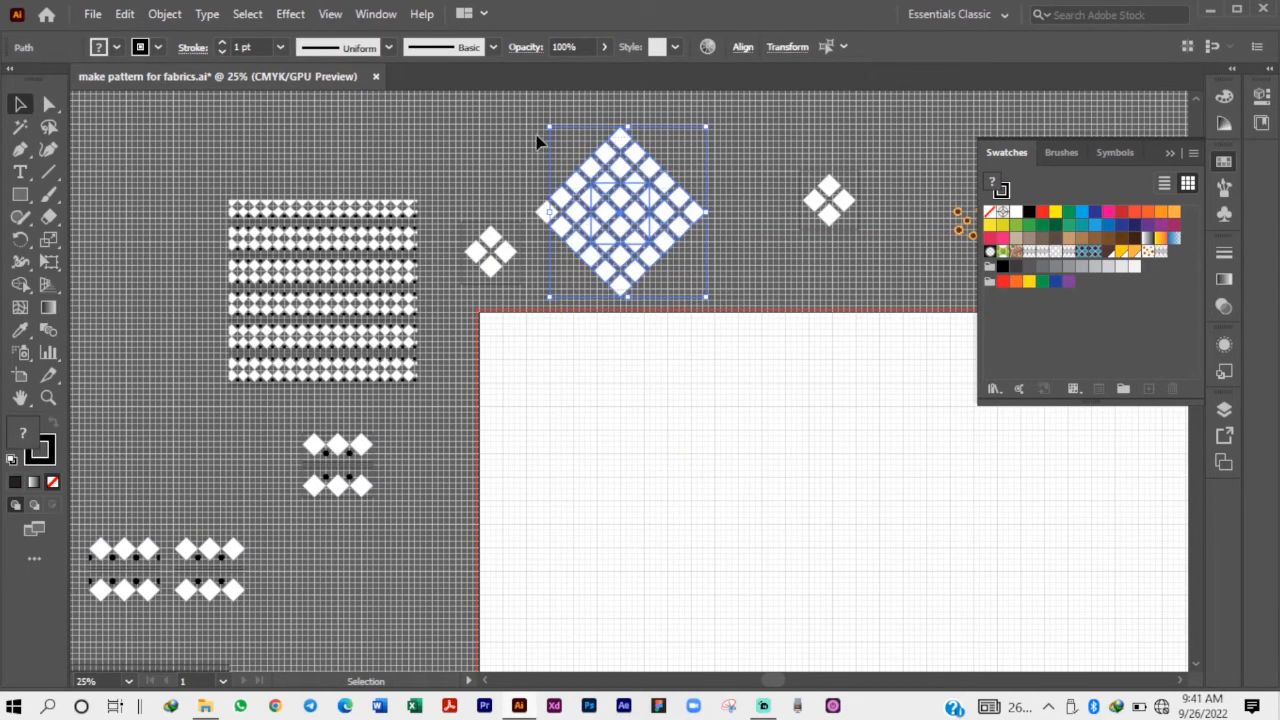
{"action": "left_click_drag", "start_coordinate": [537, 142], "coordinate": [536, 141]}
{"action": "left_click_drag", "start_coordinate": [637, 211], "coordinate": [633, 434]}
{"action": "left_click", "coordinate": [712, 448]}
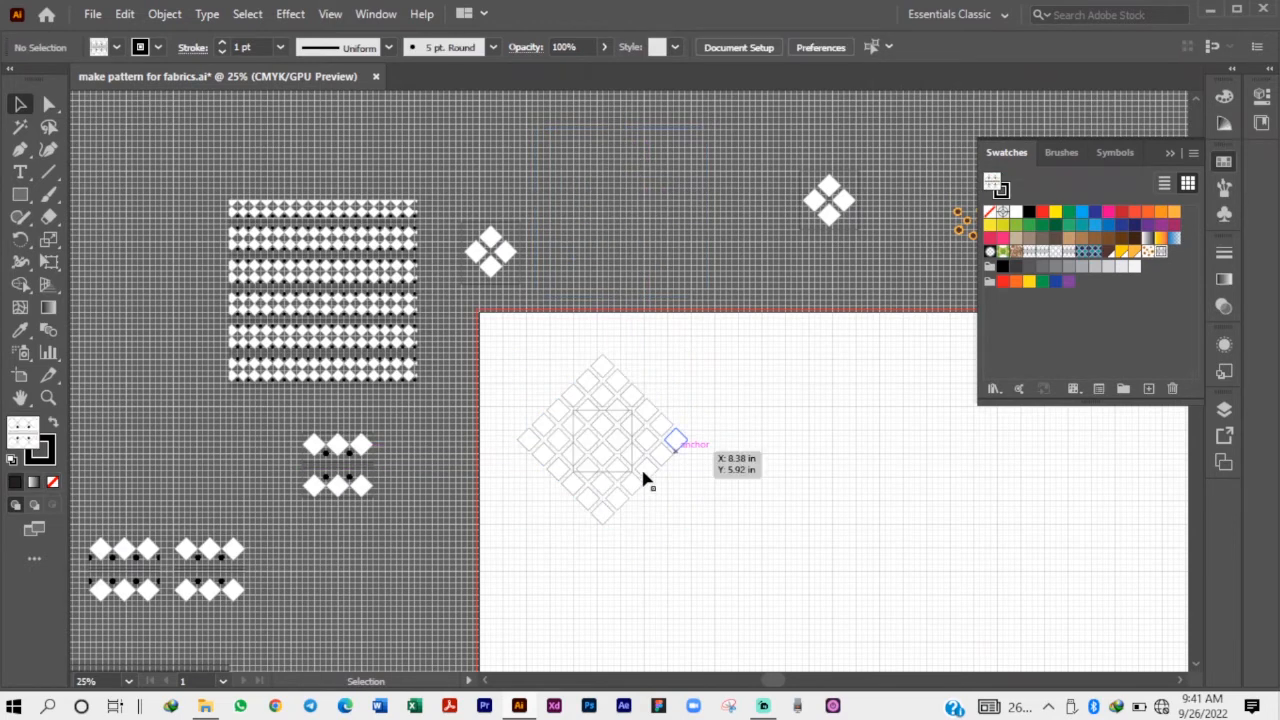
{"action": "scroll", "coordinate": [566, 486], "scroll_direction": "up", "scroll_amount": 4}
{"action": "scroll", "coordinate": [564, 329], "scroll_direction": "up", "scroll_amount": 1}
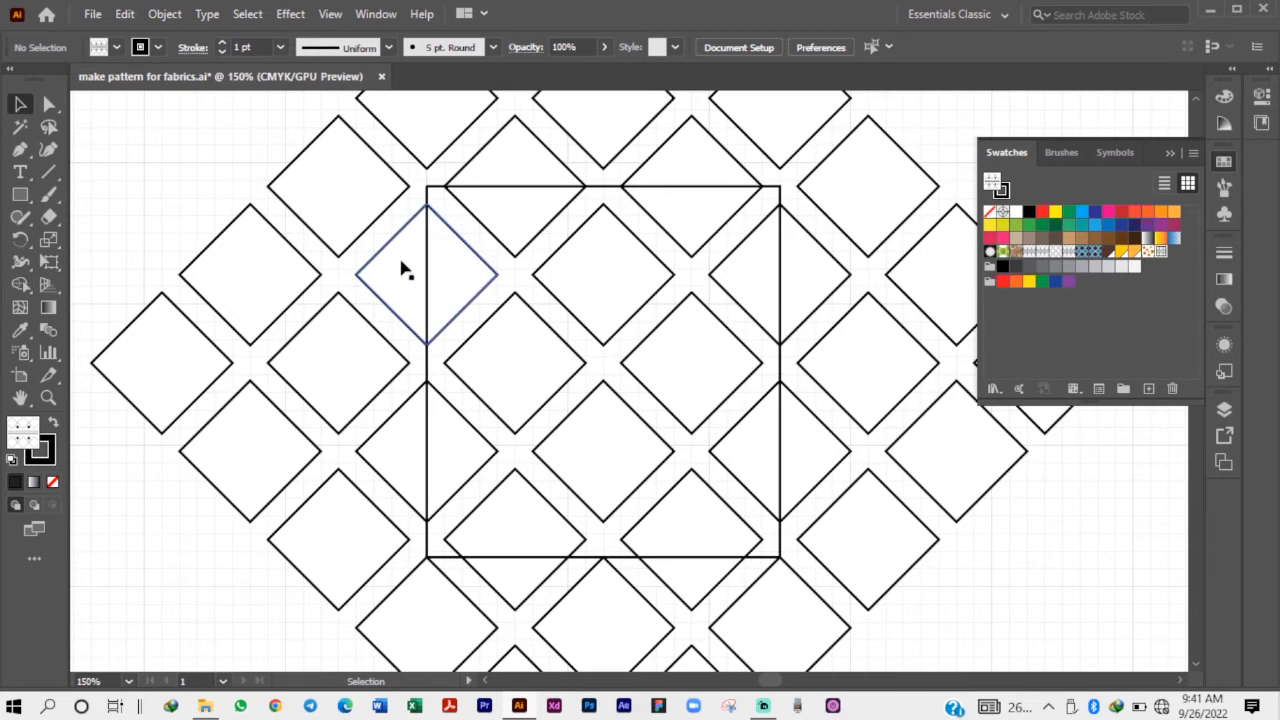
{"action": "left_click_drag", "start_coordinate": [405, 281], "coordinate": [418, 478]}
{"action": "key", "text": "ctrl+z"}
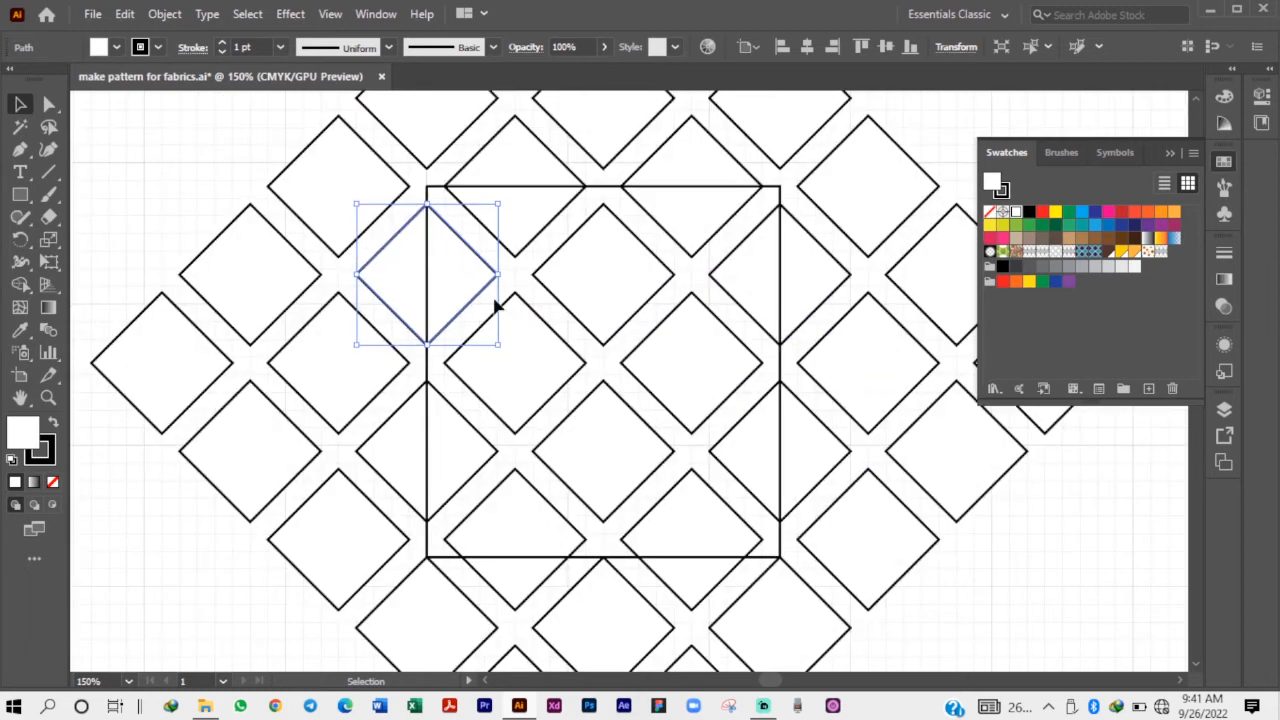
Delete every diamond outside or crossing the square's edges, keeping only the square and the four whole diamonds inside it.
{"action": "scroll", "coordinate": [428, 352], "scroll_direction": "down", "scroll_amount": 1}
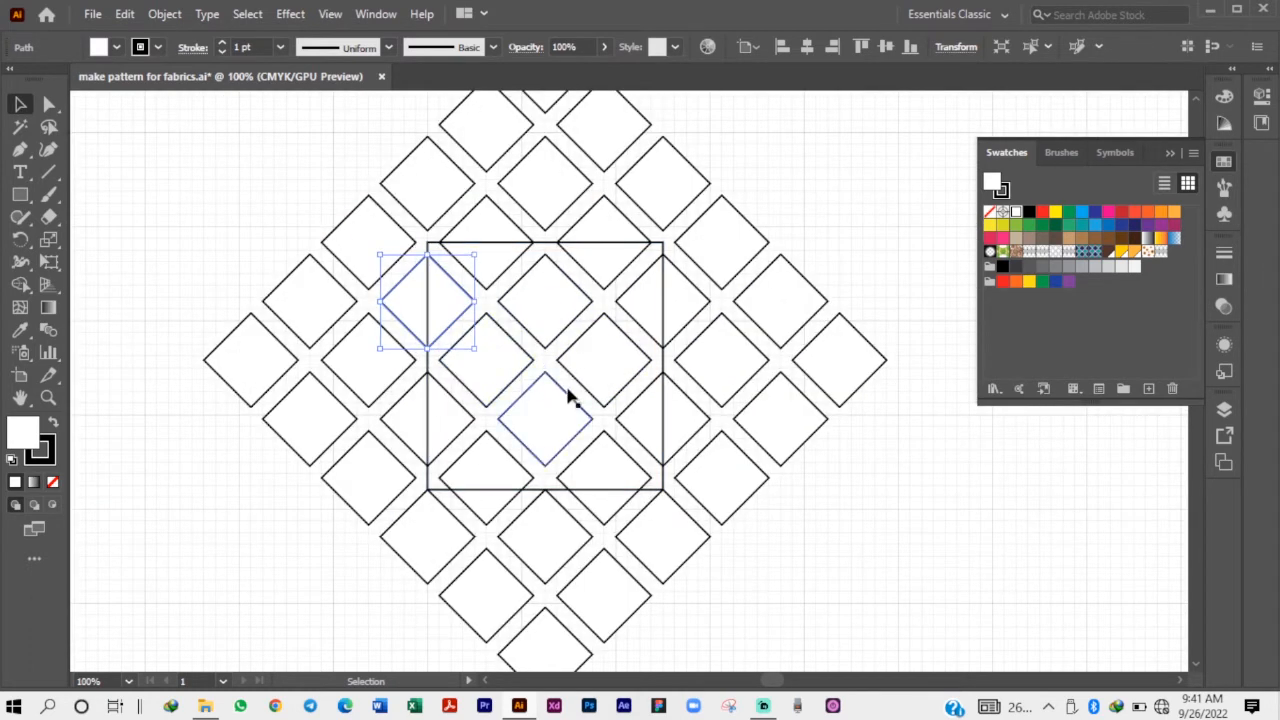
{"action": "left_click", "coordinate": [530, 218]}
{"action": "scroll", "coordinate": [452, 397], "scroll_direction": "down", "scroll_amount": 1}
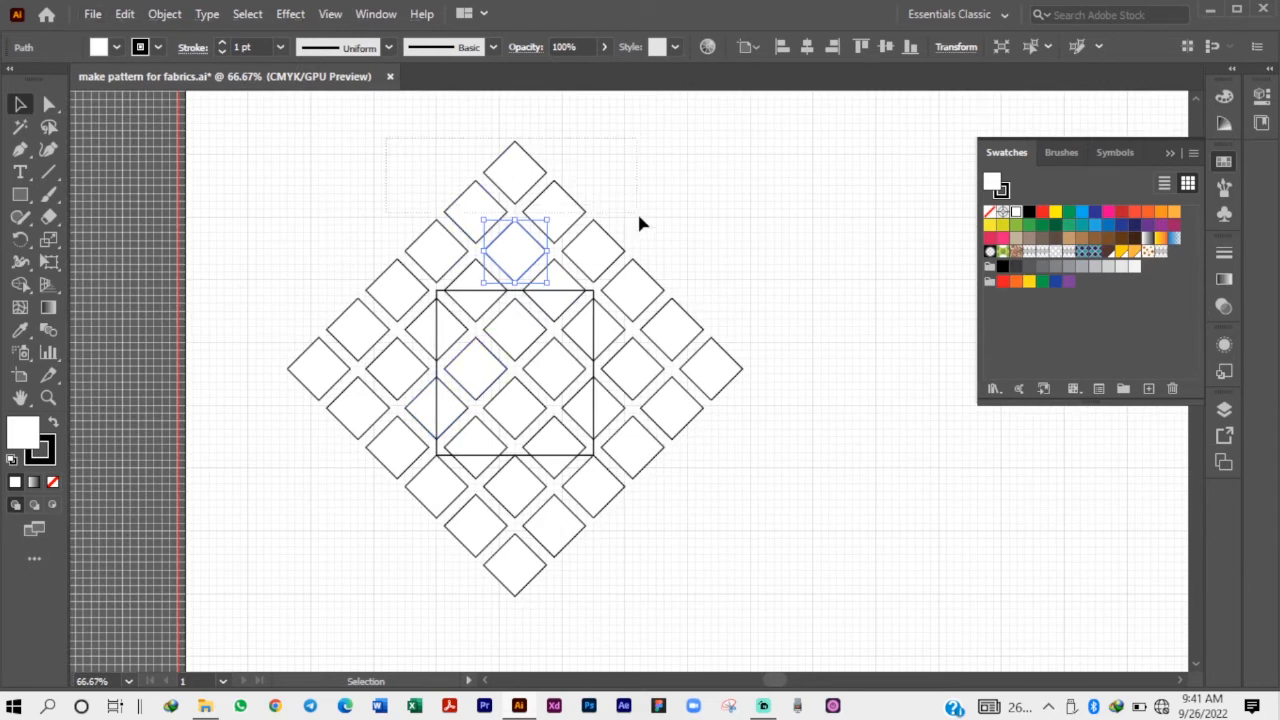
{"action": "left_click_drag", "start_coordinate": [672, 270], "coordinate": [752, 488]}
{"action": "key", "text": "Delete"}
{"action": "key", "text": "Delete"}
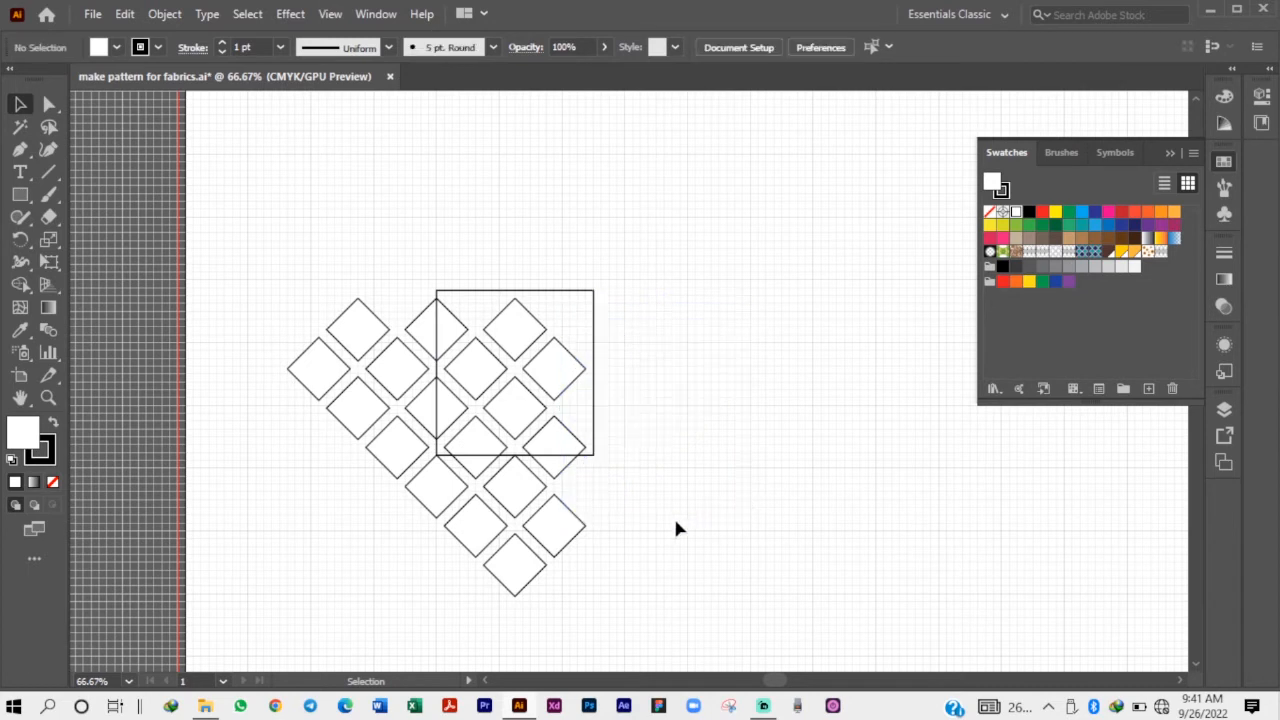
{"action": "left_click_drag", "start_coordinate": [667, 572], "coordinate": [446, 562]}
{"action": "left_click_drag", "start_coordinate": [376, 490], "coordinate": [322, 270]}
{"action": "key", "text": "Delete"}
{"action": "key", "text": "Delete"}
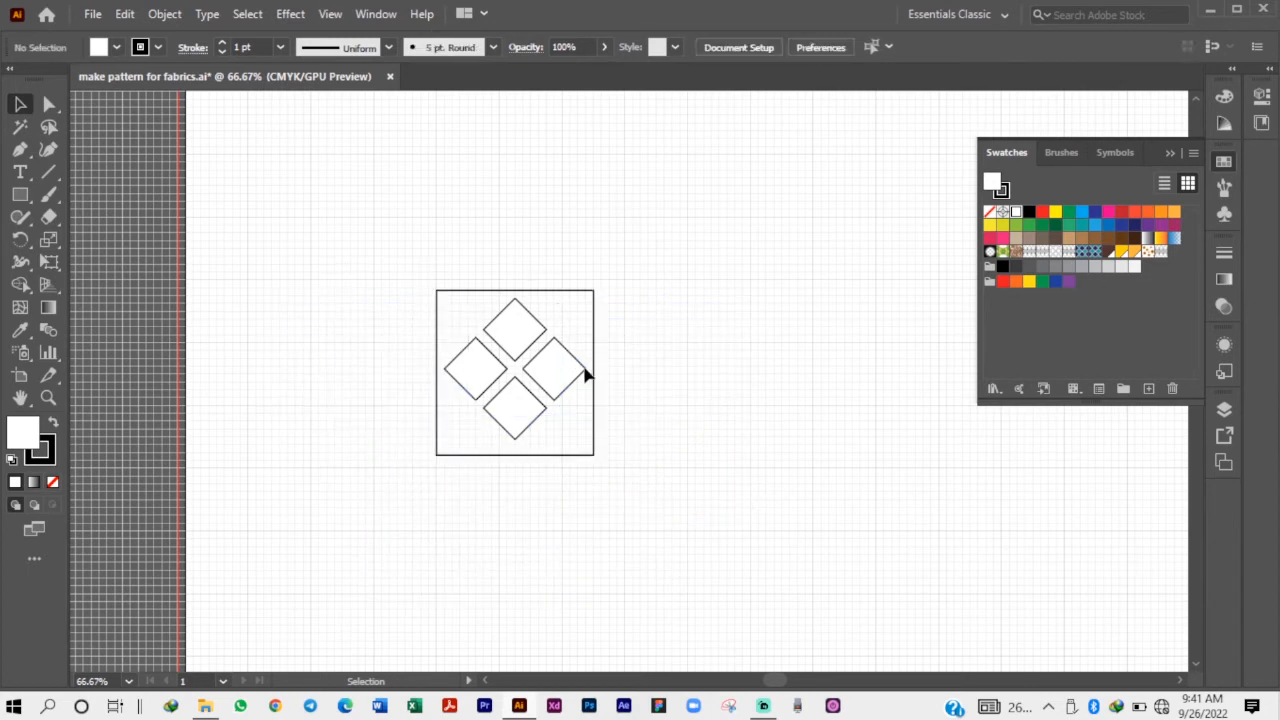
Examine the gaps between the four remaining diamonds and the edges of the square.
{"action": "left_click_drag", "start_coordinate": [691, 546], "coordinate": [691, 546]}
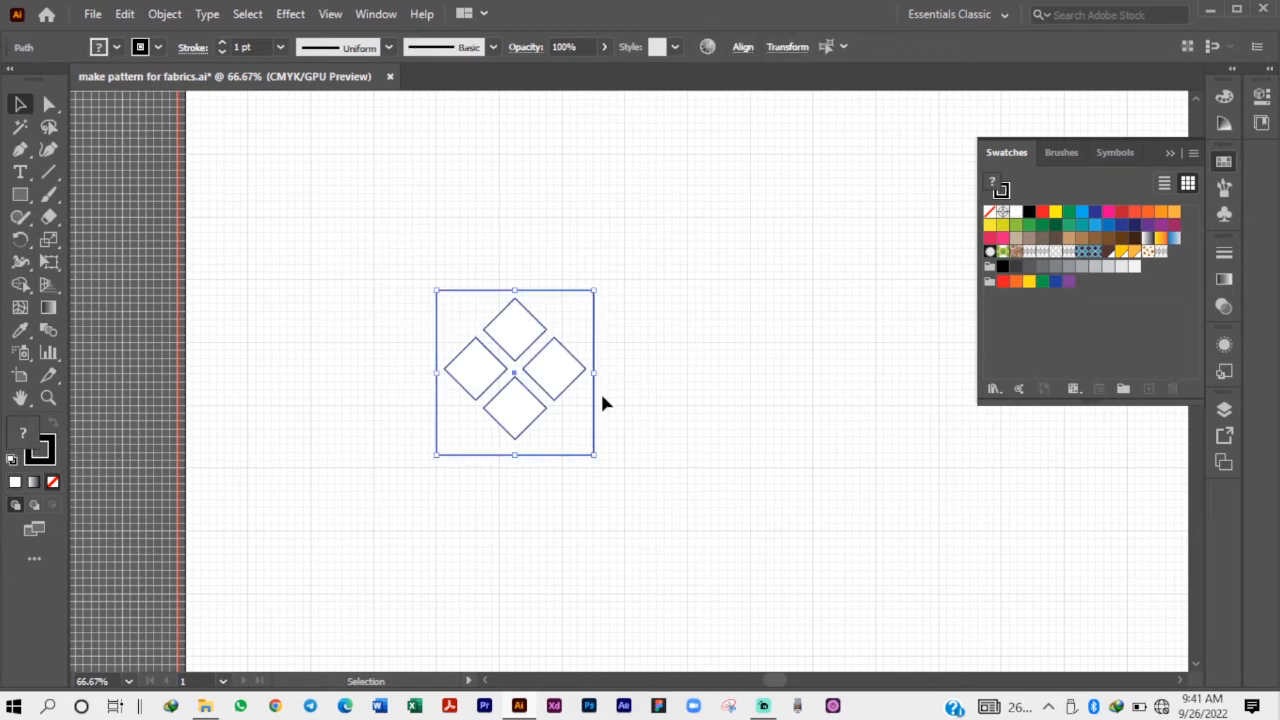
{"action": "left_click", "coordinate": [601, 392]}
{"action": "scroll", "coordinate": [493, 398], "scroll_direction": "up", "scroll_amount": 1}
{"action": "scroll", "coordinate": [411, 373], "scroll_direction": "up", "scroll_amount": 1}
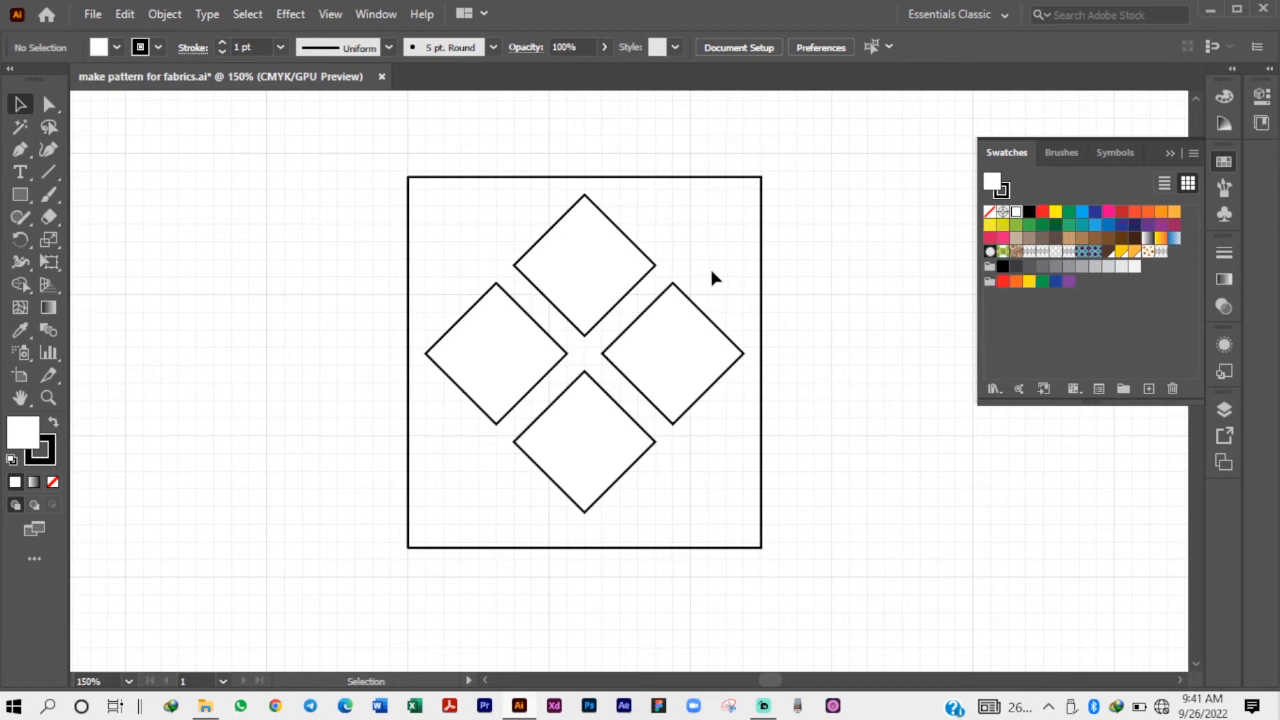
{"action": "scroll", "coordinate": [765, 355], "scroll_direction": "up", "scroll_amount": 1}
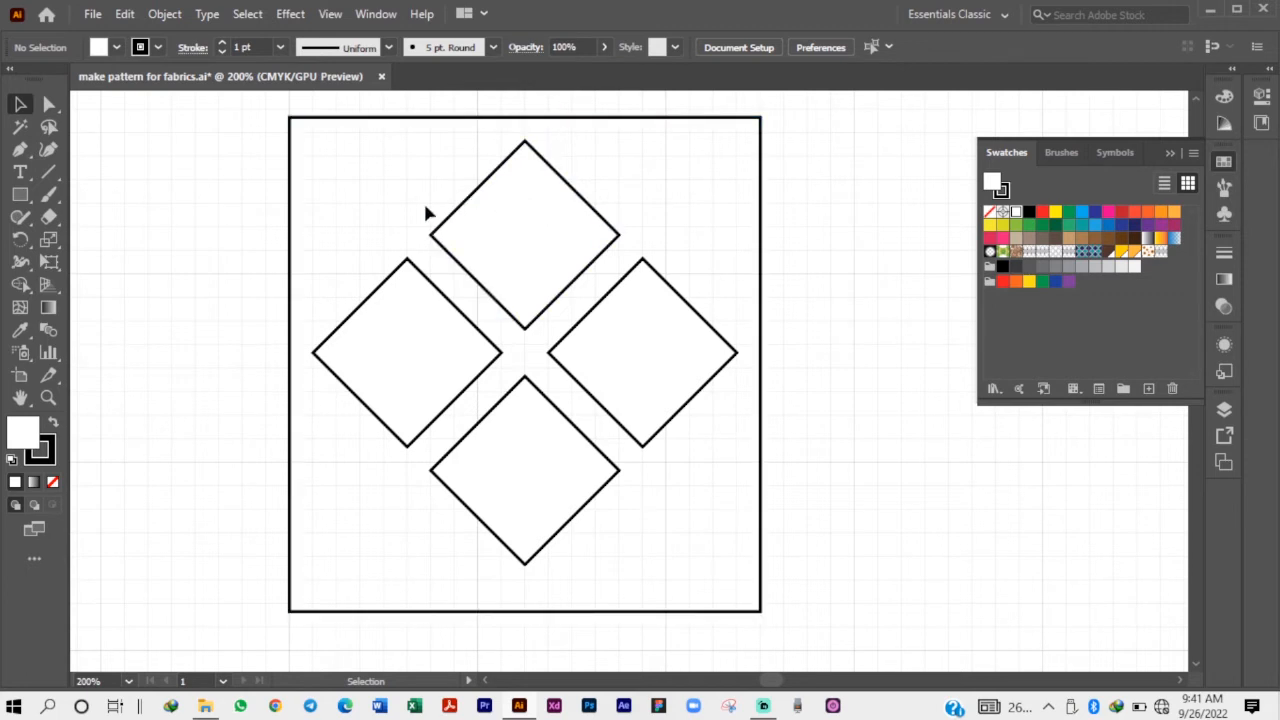
Turn on Snap to Pixel and move the square with its four diamonds up so its top edge meets a grid line.
{"action": "left_click", "coordinate": [330, 14]}
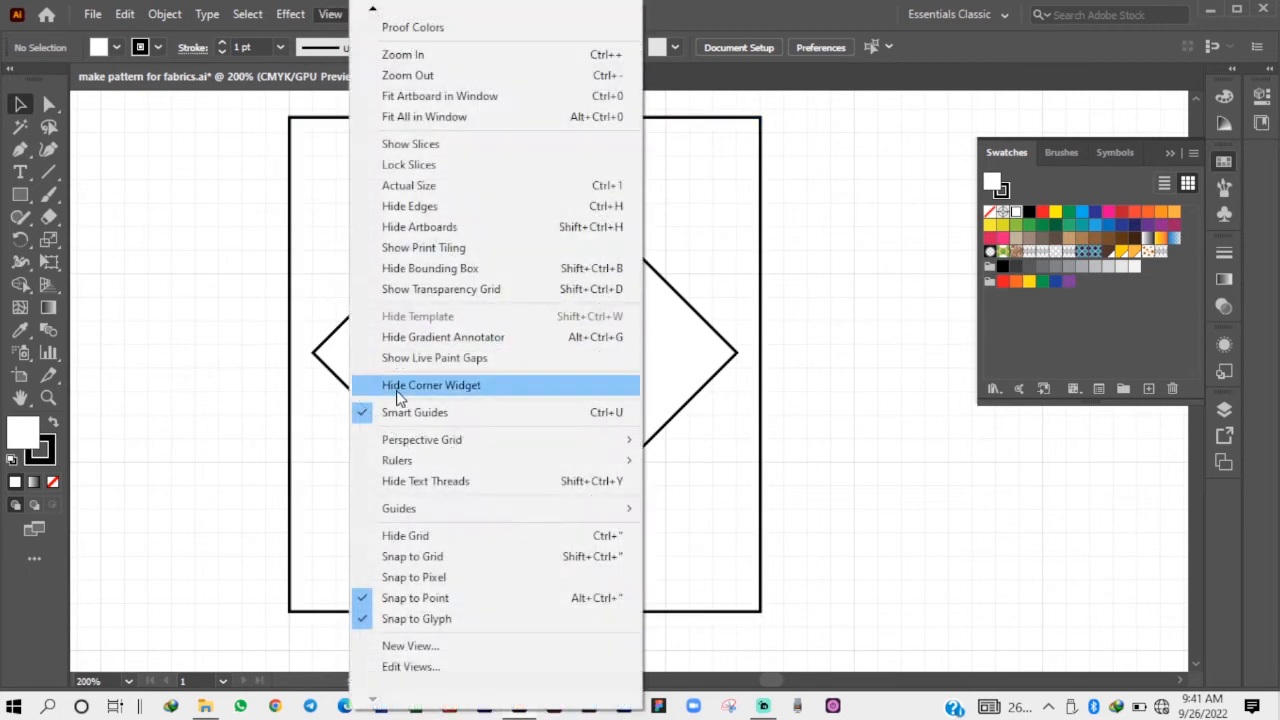
{"action": "left_click", "coordinate": [395, 572]}
{"action": "scroll", "coordinate": [447, 531], "scroll_direction": "down", "scroll_amount": 1}
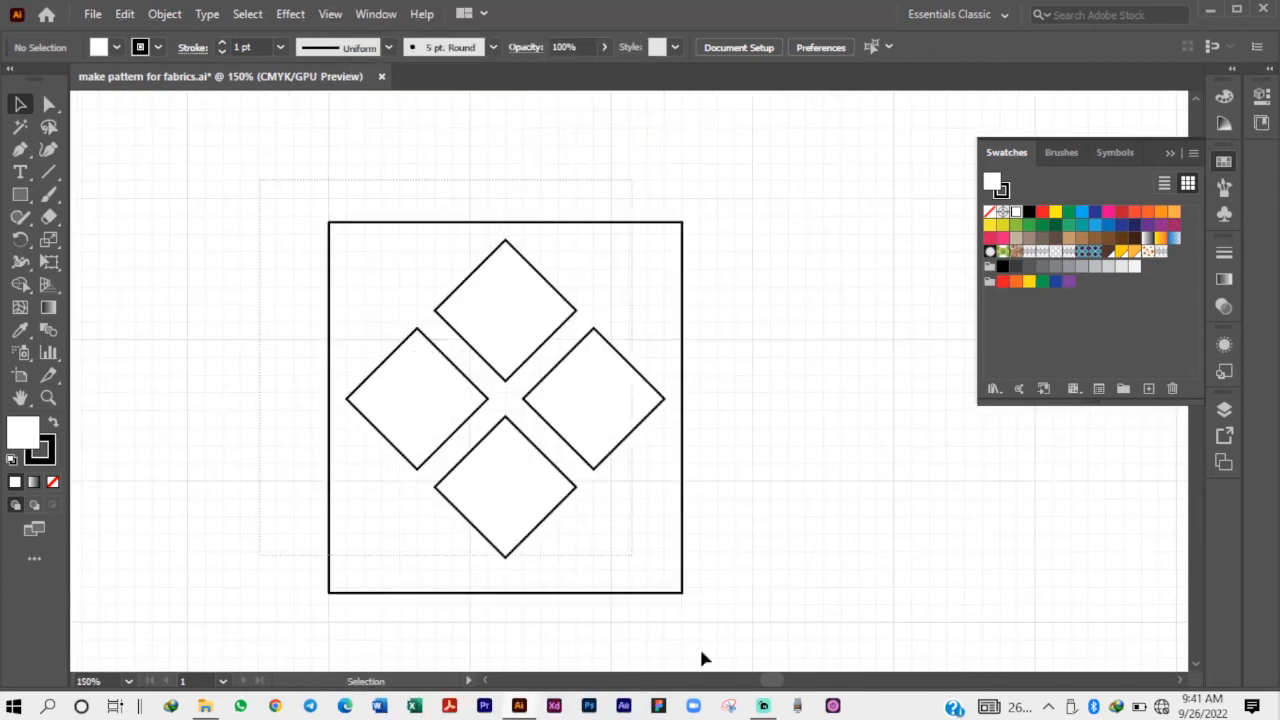
{"action": "left_click_drag", "start_coordinate": [700, 658], "coordinate": [452, 309]}
{"action": "left_click_drag", "start_coordinate": [486, 268], "coordinate": [493, 253]}
{"action": "left_click", "coordinate": [669, 183]}
Raise the square's bottom edge so the gap below the lowest diamond matches the gap above the top one.
{"action": "scroll", "coordinate": [480, 217], "scroll_direction": "up", "scroll_amount": 1}
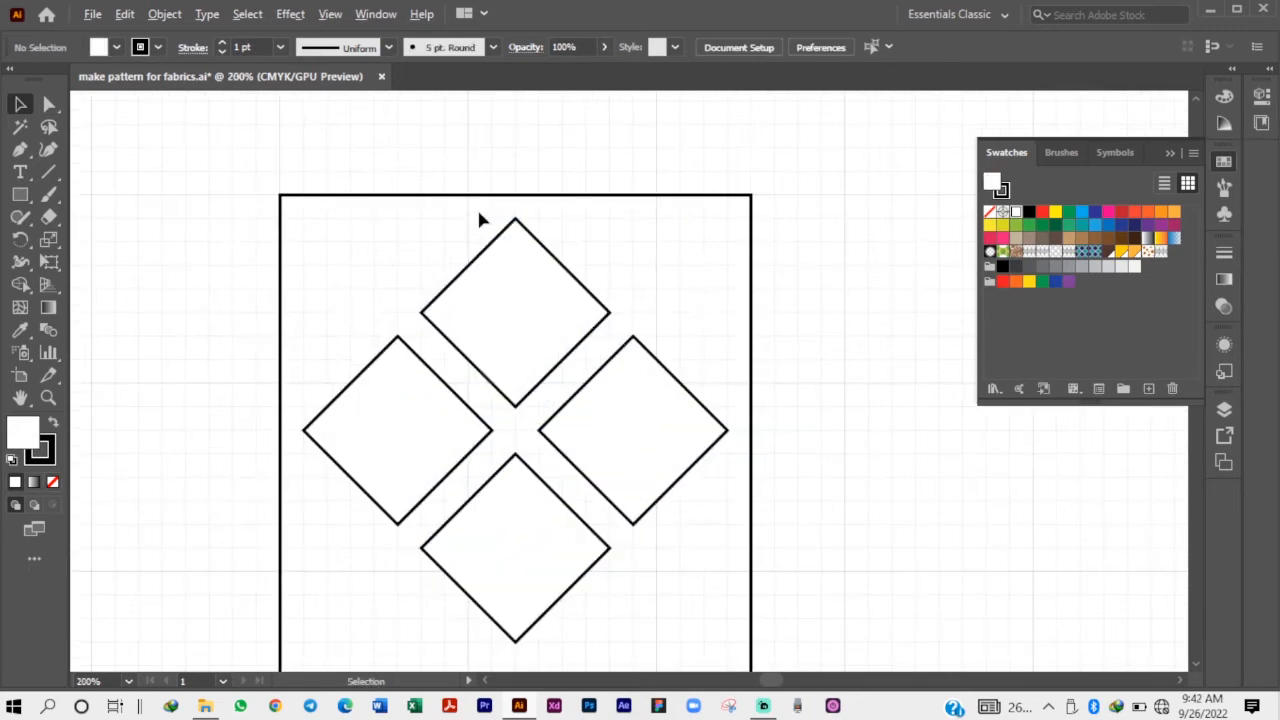
{"action": "scroll", "coordinate": [479, 215], "scroll_direction": "down", "scroll_amount": 1}
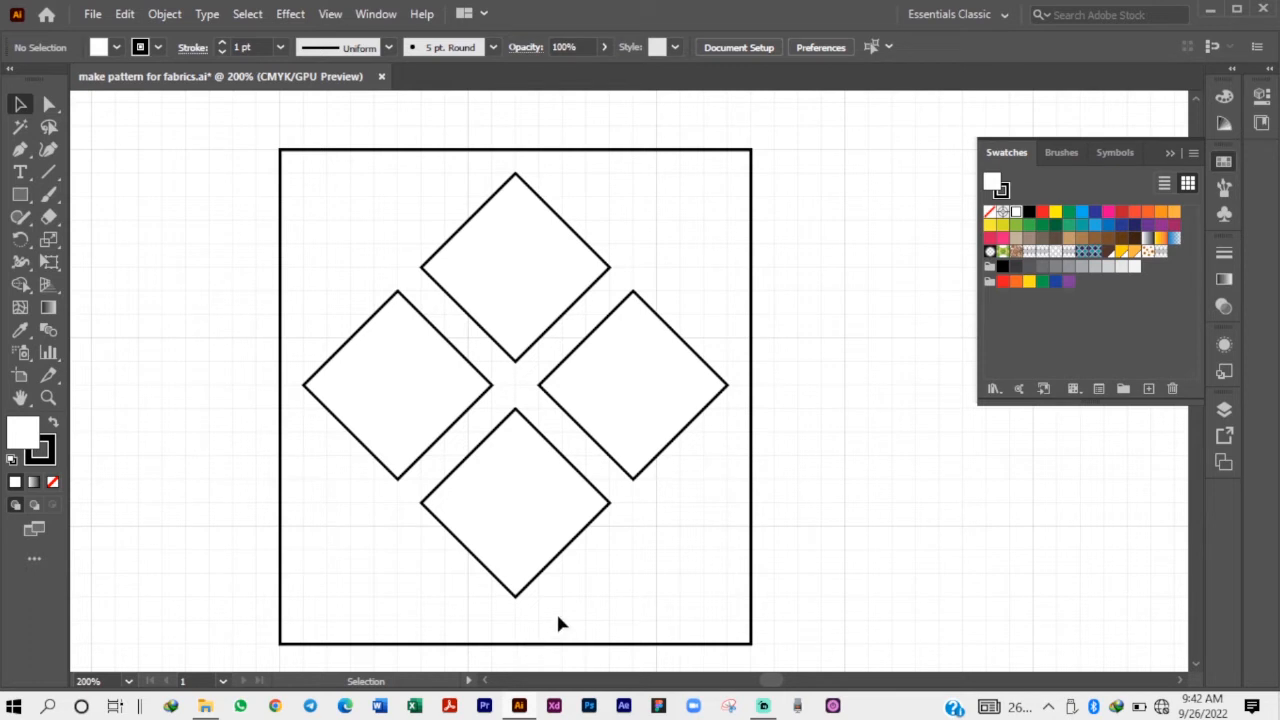
{"action": "left_click", "coordinate": [674, 645]}
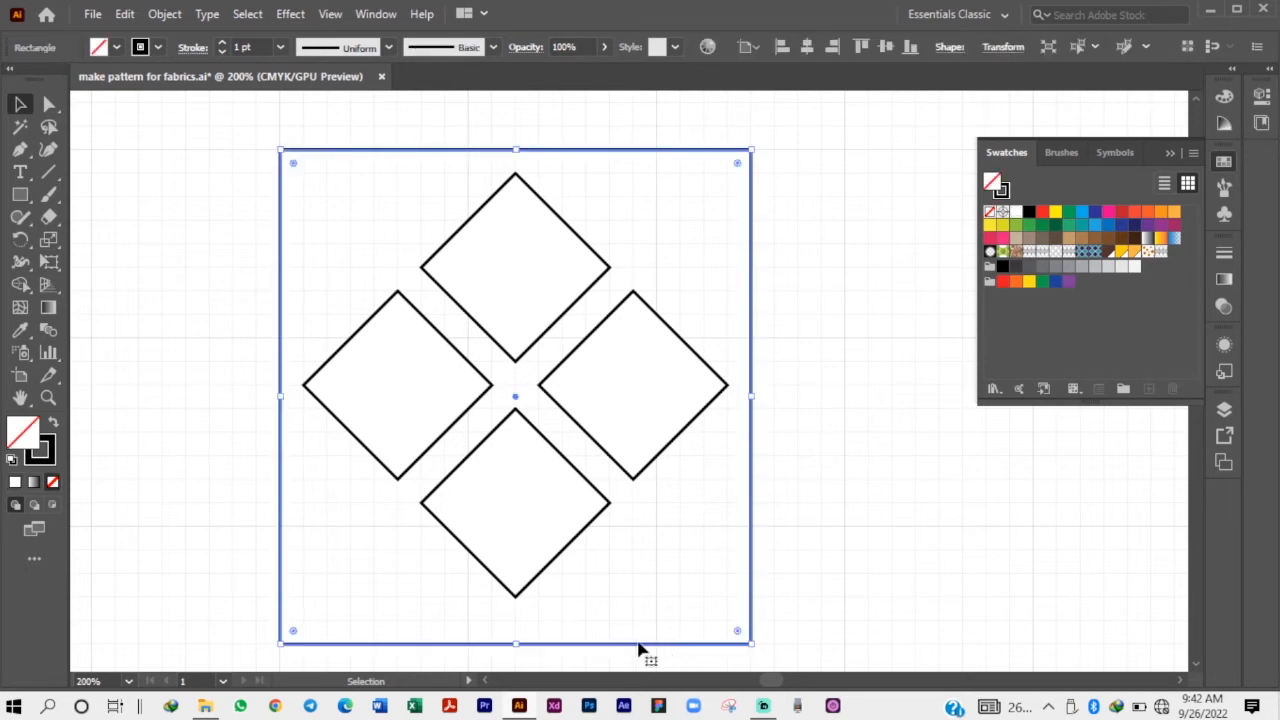
{"action": "left_click_drag", "start_coordinate": [516, 645], "coordinate": [517, 620]}
{"action": "left_click", "coordinate": [558, 606]}
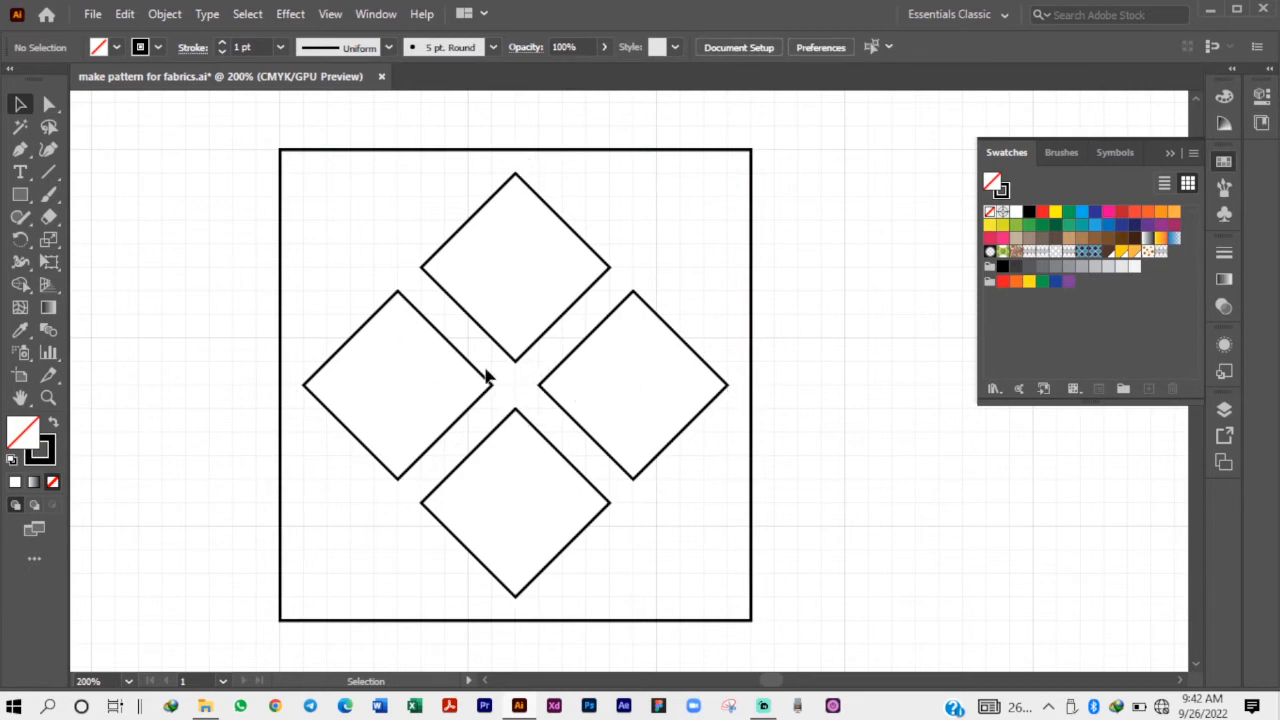
Make a new pattern from the square together with its four diamonds.
{"action": "scroll", "coordinate": [558, 285], "scroll_direction": "down", "scroll_amount": 1}
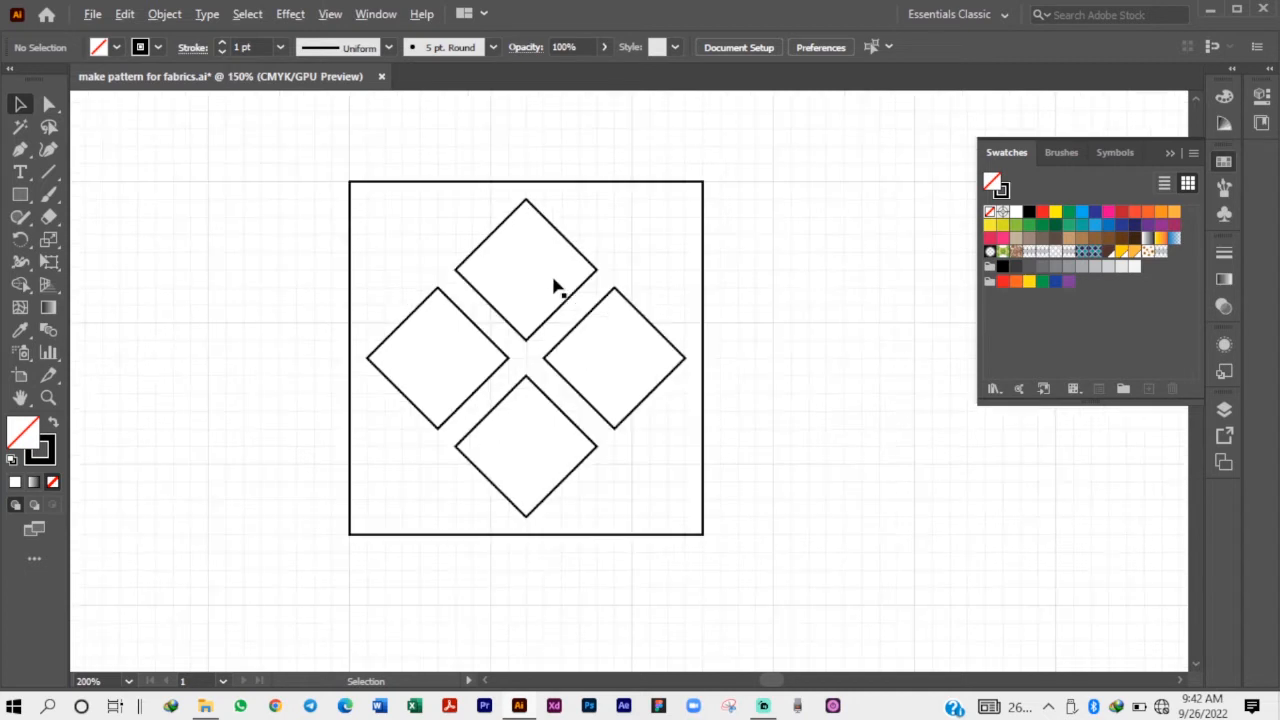
{"action": "scroll", "coordinate": [729, 442], "scroll_direction": "down", "scroll_amount": 1}
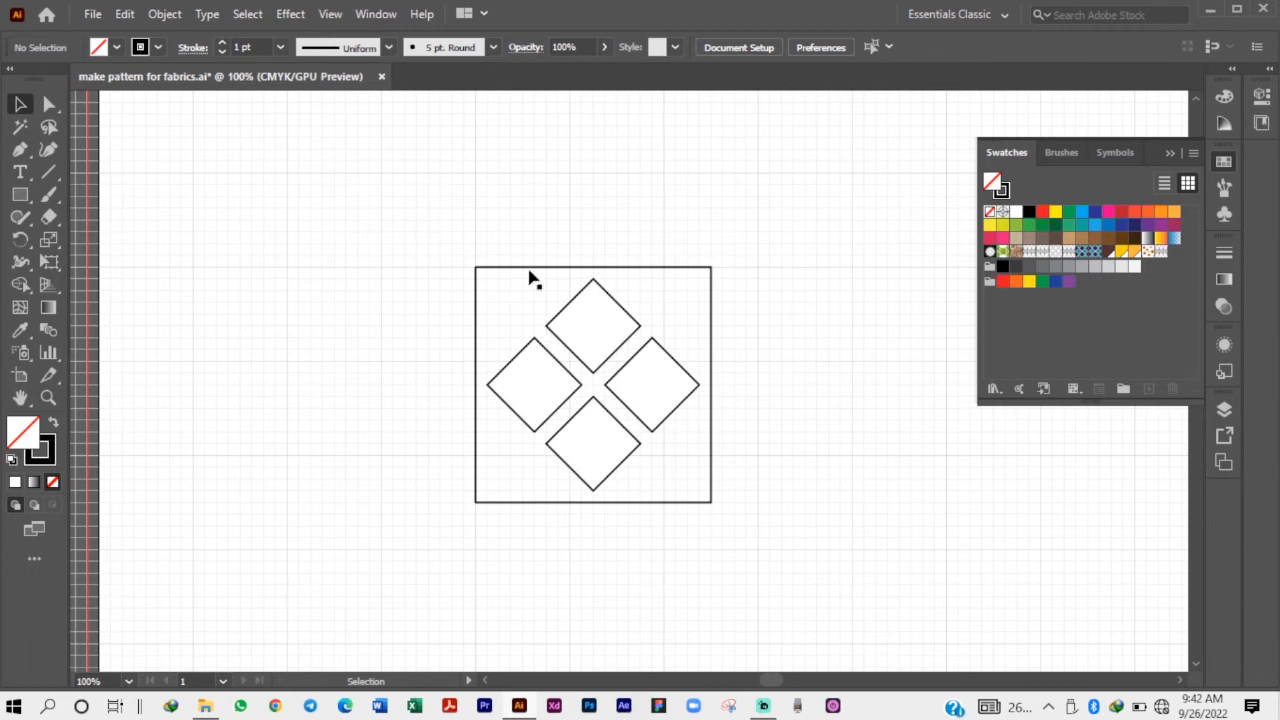
{"action": "left_click_drag", "start_coordinate": [435, 184], "coordinate": [775, 585]}
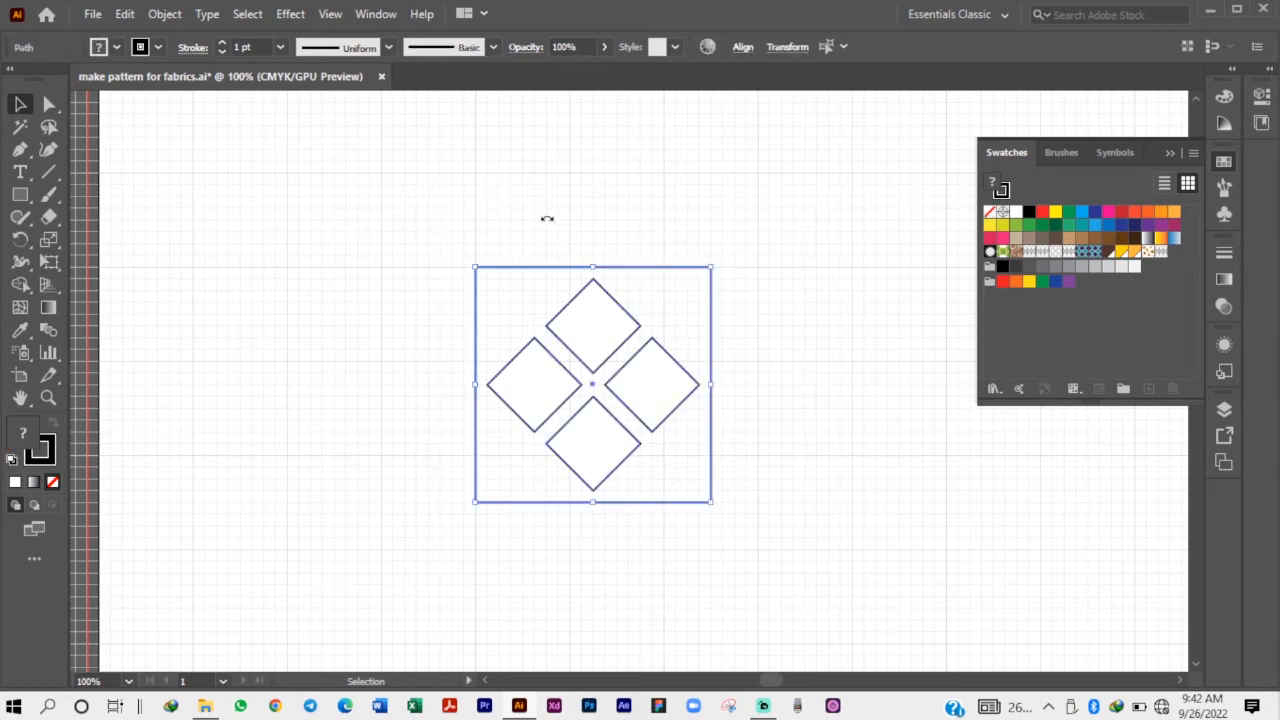
{"action": "left_click", "coordinate": [165, 14]}
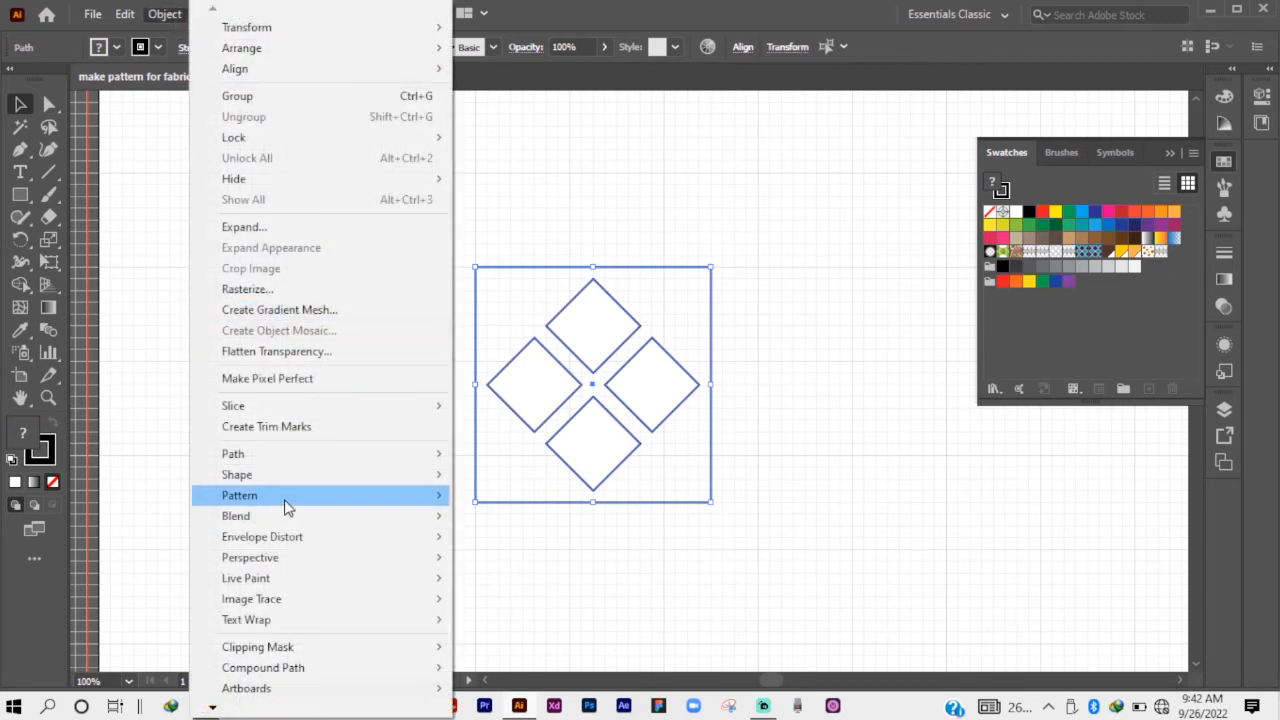
{"action": "mouse_move", "coordinate": [286, 497]}
{"action": "left_click", "coordinate": [475, 503]}
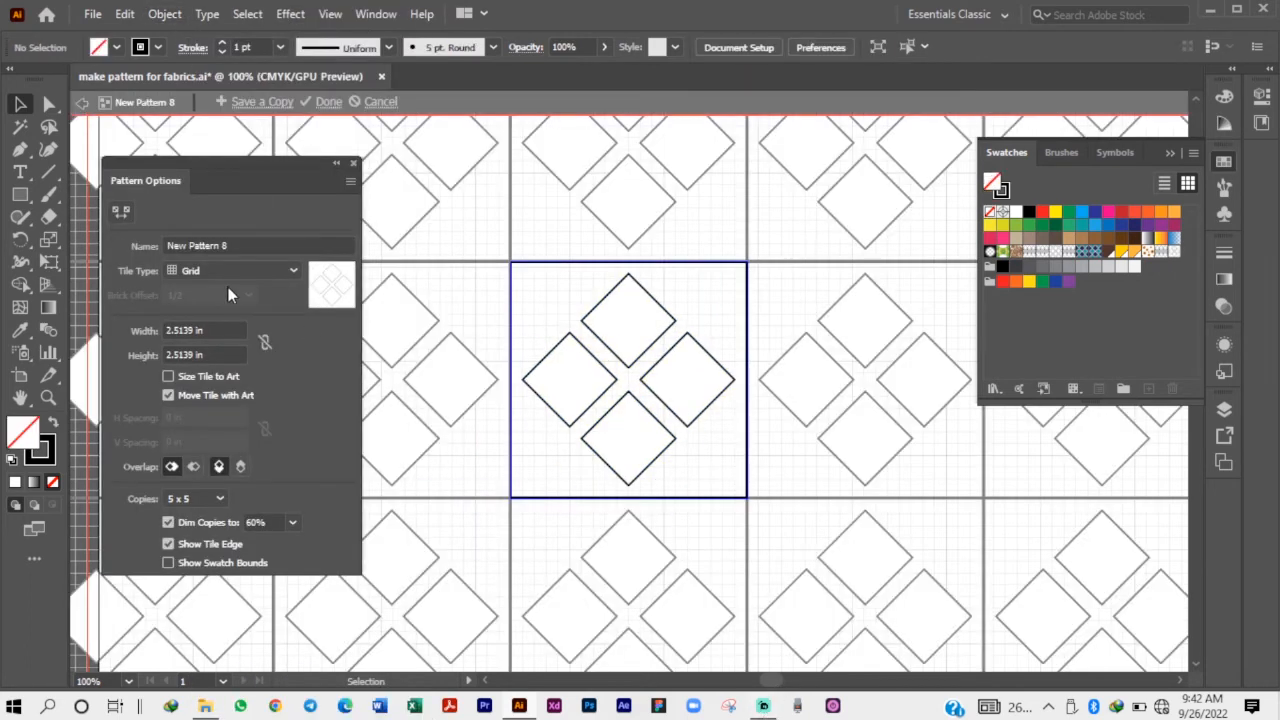
{"action": "left_click_drag", "start_coordinate": [222, 174], "coordinate": [323, 139]}
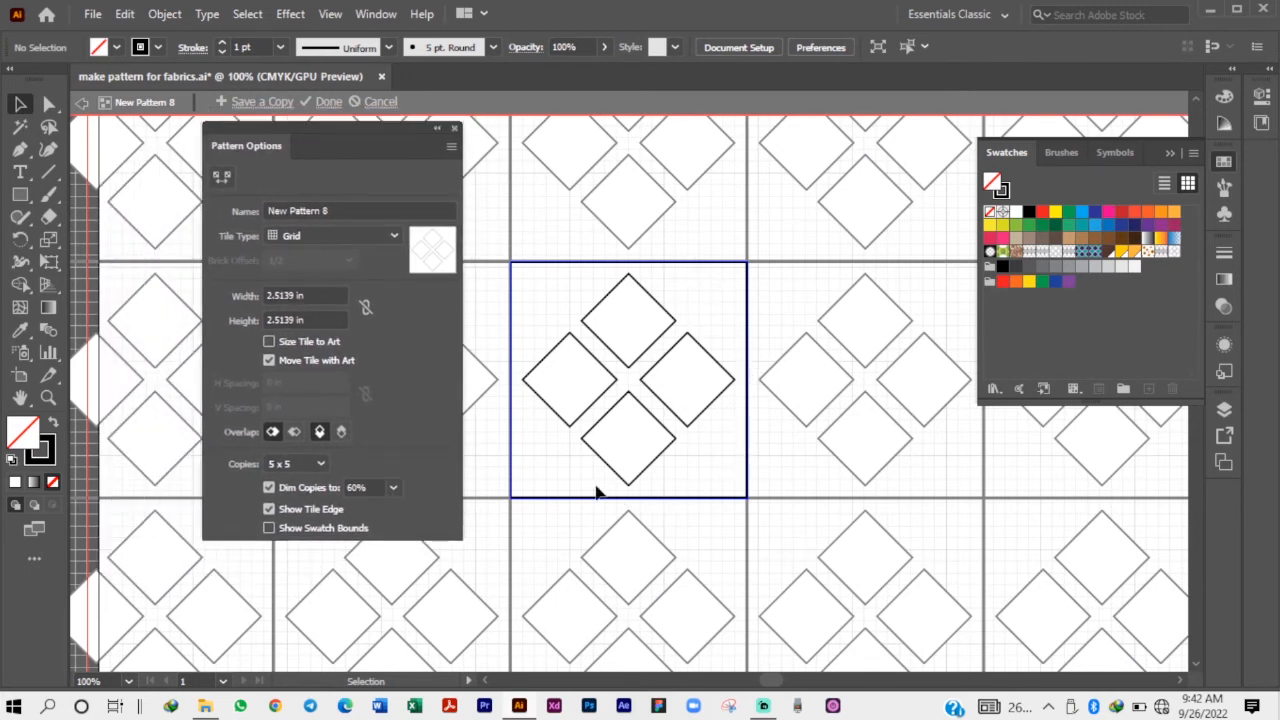
{"action": "scroll", "coordinate": [610, 522], "scroll_direction": "up", "scroll_amount": 1}
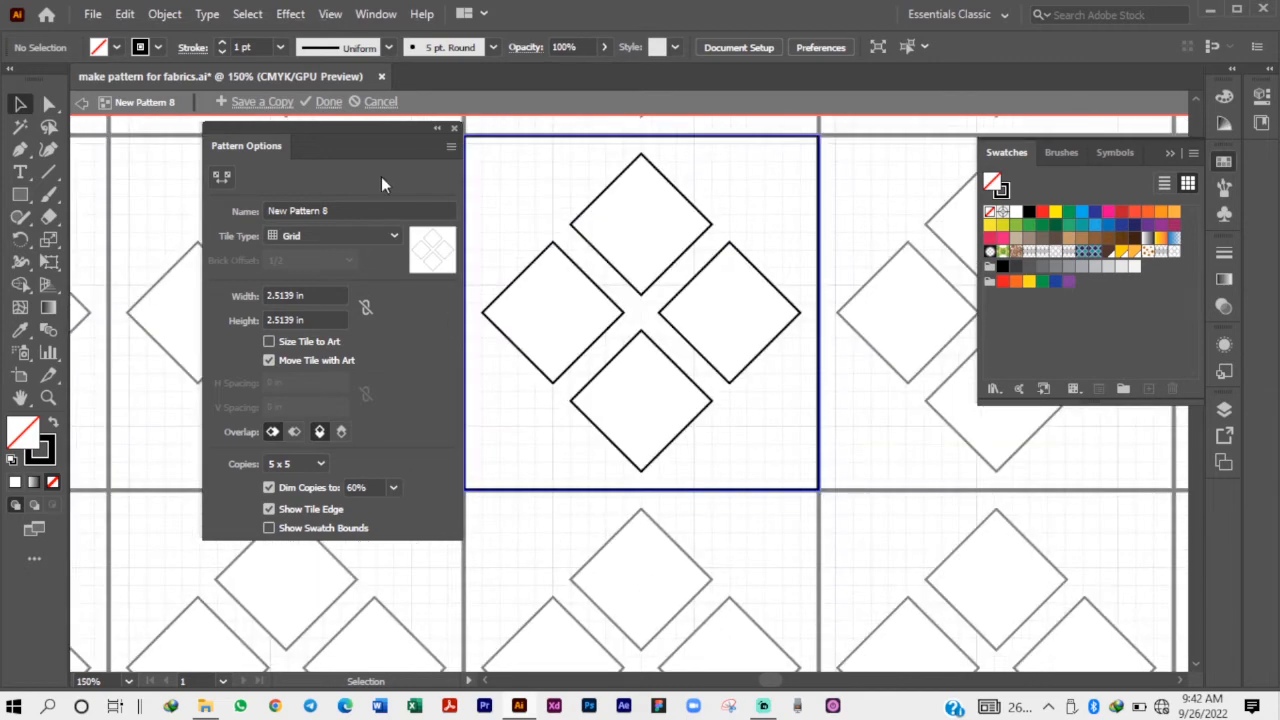
{"action": "left_click_drag", "start_coordinate": [378, 135], "coordinate": [271, 142]}
Copy the left and lower diamonds diagonally down so the copies straddle the pattern tile's left and bottom edges.
{"action": "scroll", "coordinate": [636, 236], "scroll_direction": "up", "scroll_amount": 1}
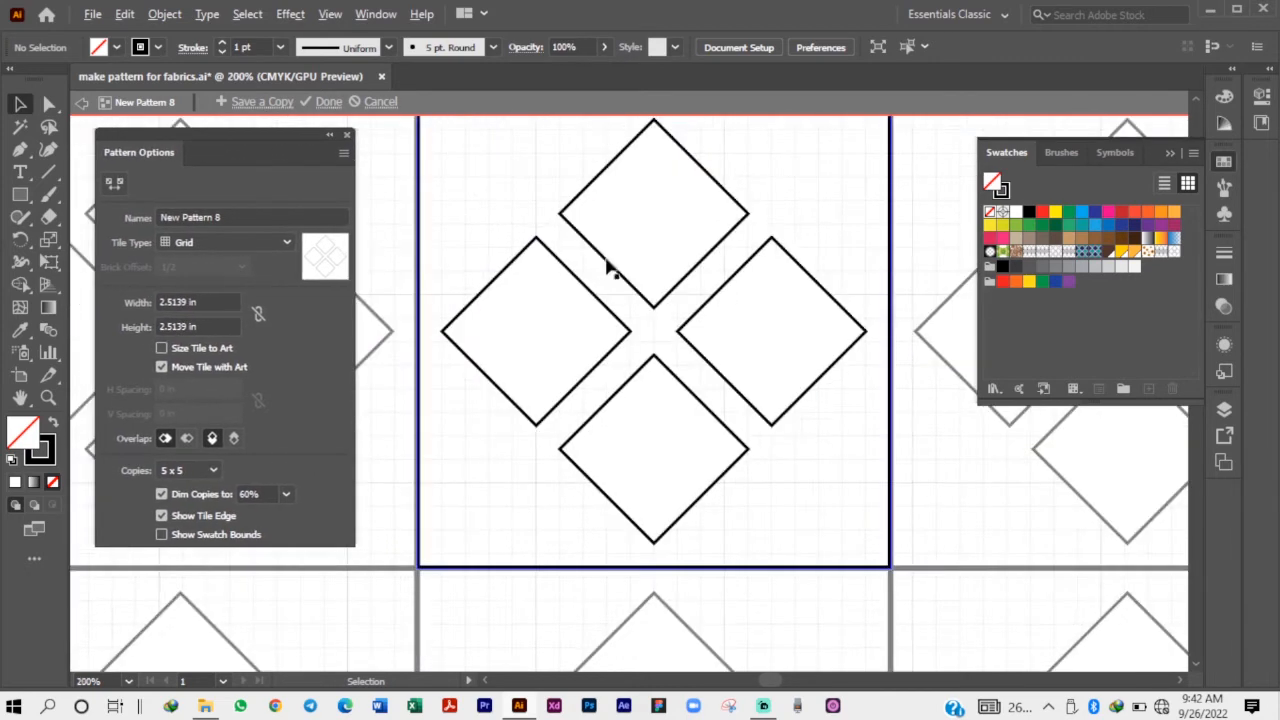
{"action": "scroll", "coordinate": [660, 420], "scroll_direction": "up", "scroll_amount": 2}
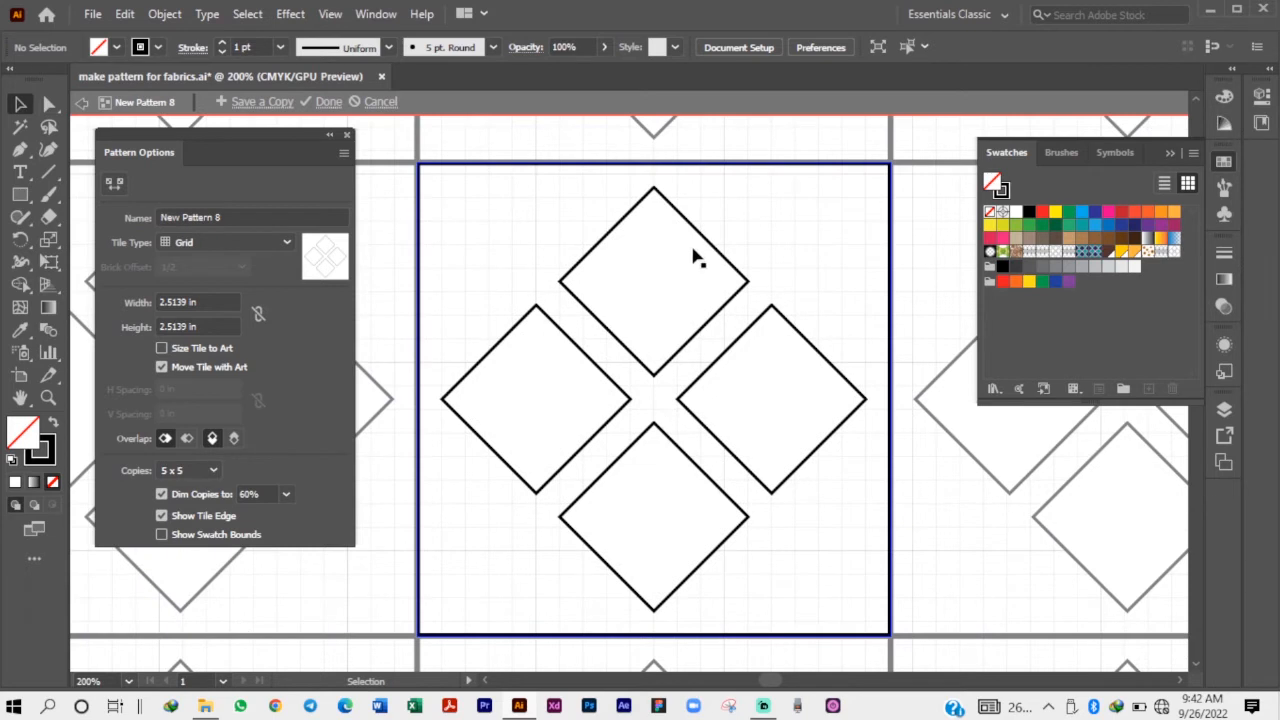
{"action": "left_click", "coordinate": [655, 298]}
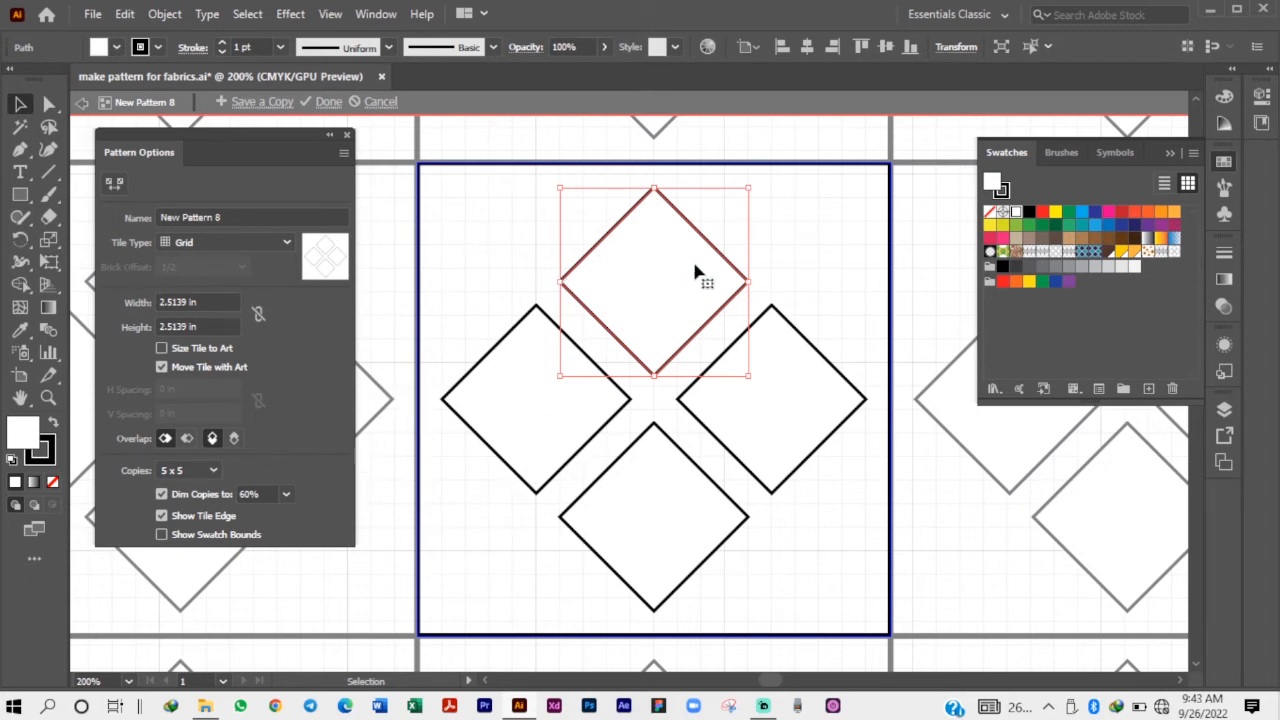
{"action": "scroll", "coordinate": [668, 349], "scroll_direction": "up", "scroll_amount": 1}
{"action": "scroll", "coordinate": [670, 355], "scroll_direction": "up", "scroll_amount": 1}
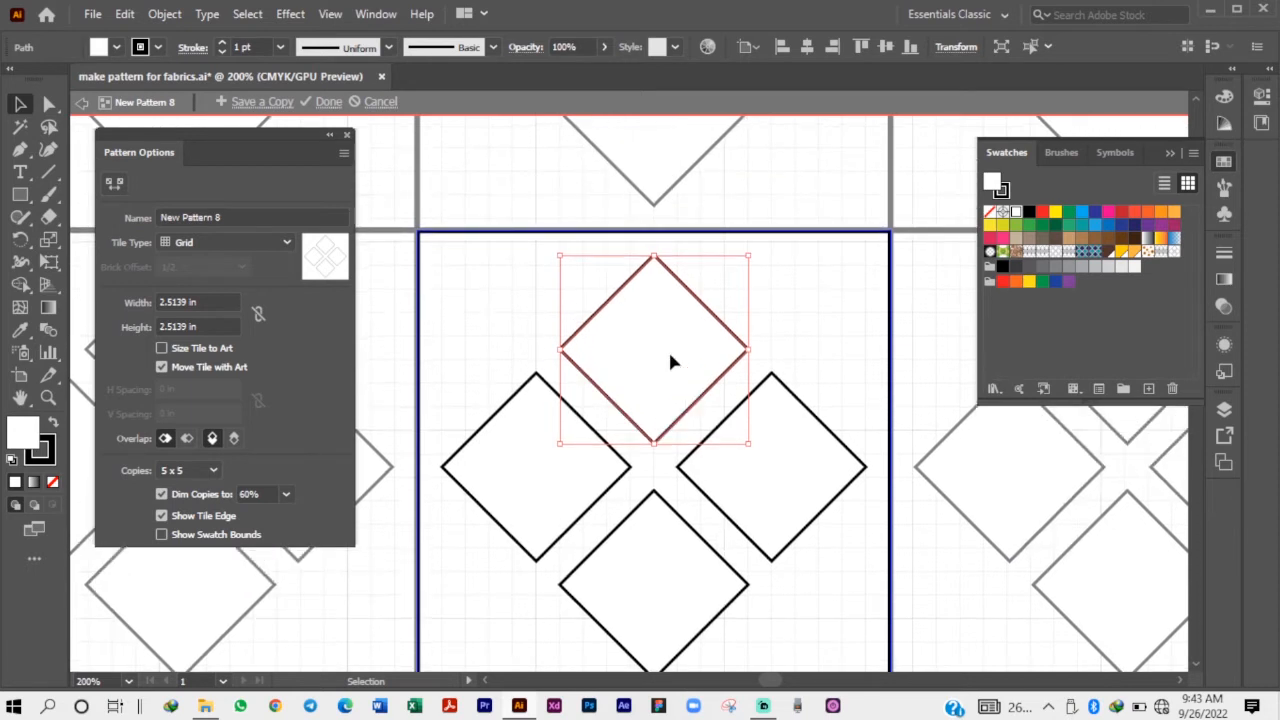
{"action": "scroll", "coordinate": [670, 355], "scroll_direction": "down", "scroll_amount": 3}
{"action": "left_click", "coordinate": [553, 345]}
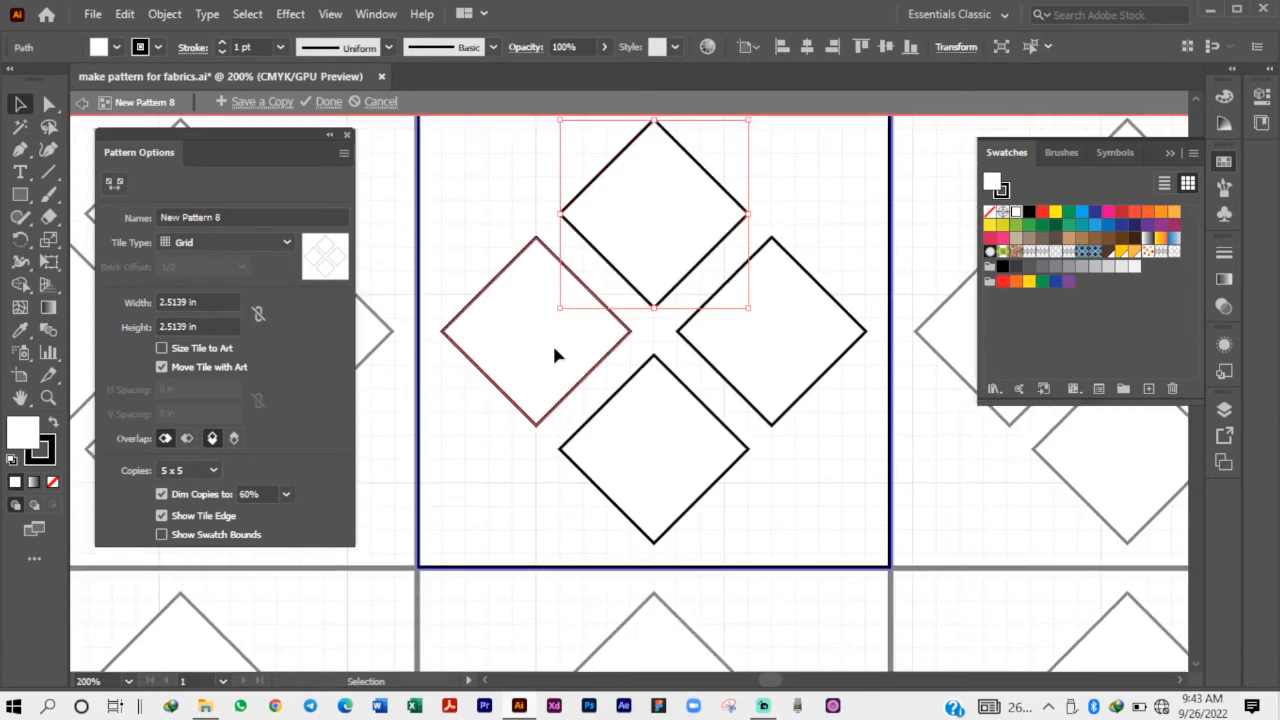
{"action": "left_click", "coordinate": [657, 483], "text": "shift"}
{"action": "left_click_drag", "start_coordinate": [571, 366], "coordinate": [421, 479]}
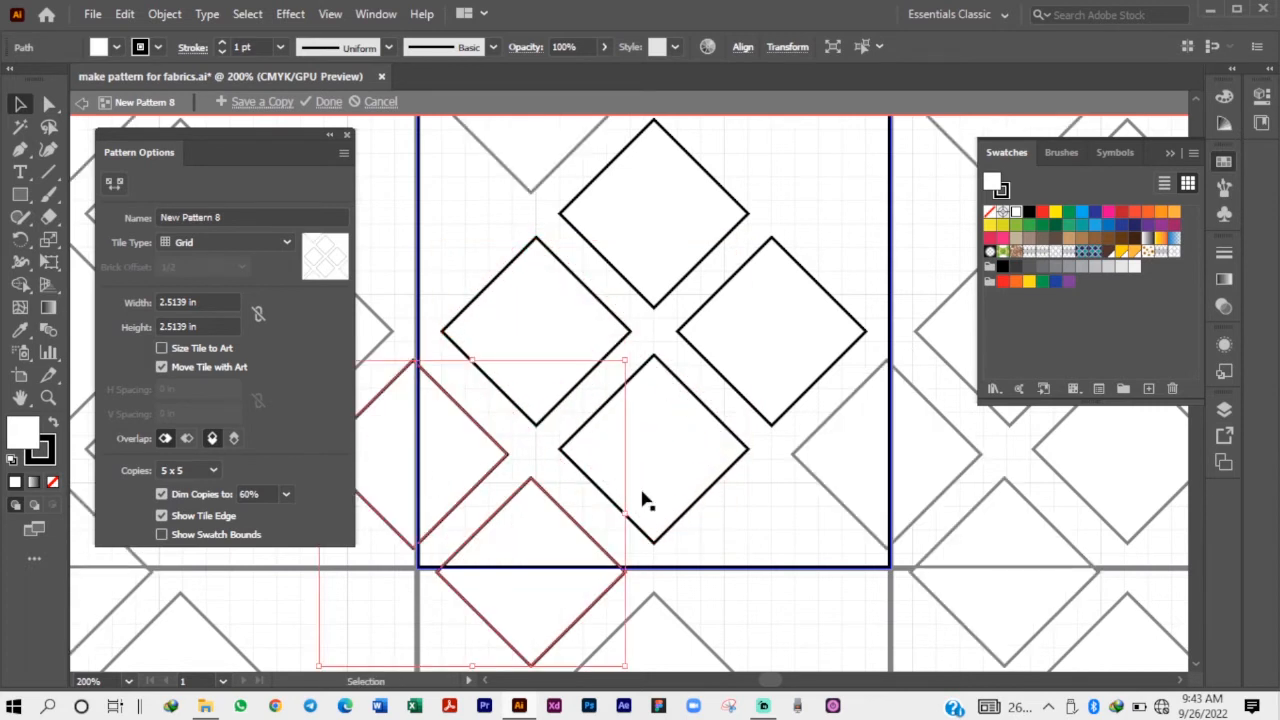
{"action": "left_click", "coordinate": [737, 540]}
{"action": "scroll", "coordinate": [636, 415], "scroll_direction": "down", "scroll_amount": 2}
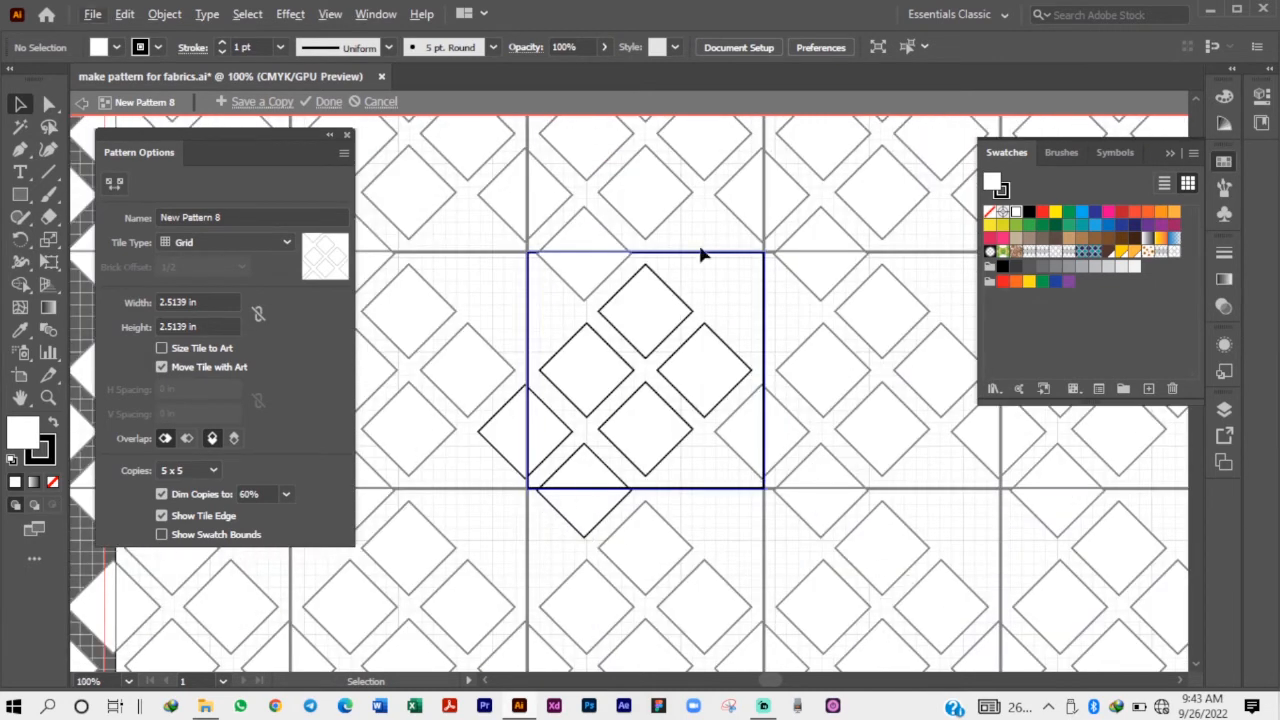
Copy the two diamonds straddling the tile's left and bottom edges diagonally so the copies straddle its top and right edges.
{"action": "scroll", "coordinate": [614, 286], "scroll_direction": "up", "scroll_amount": 1}
{"action": "left_click", "coordinate": [500, 525]}
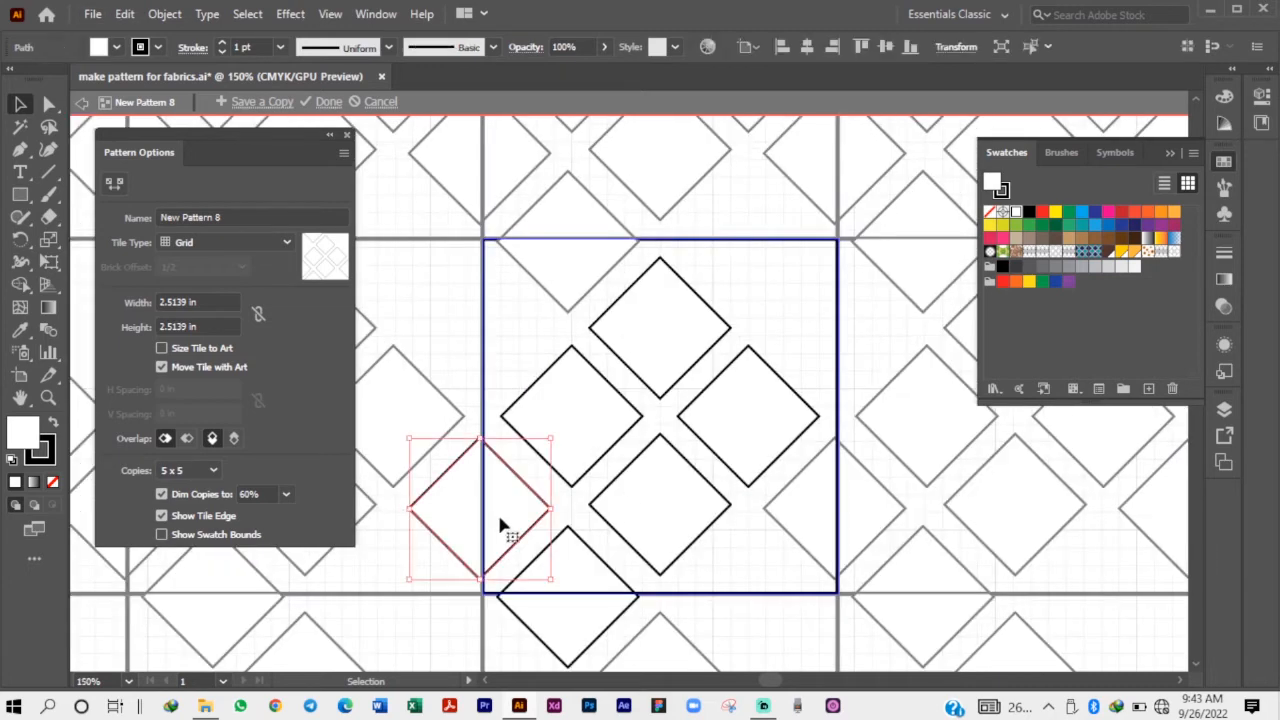
{"action": "left_click", "coordinate": [549, 591], "text": "shift"}
{"action": "left_click_drag", "start_coordinate": [549, 591], "coordinate": [846, 353]}
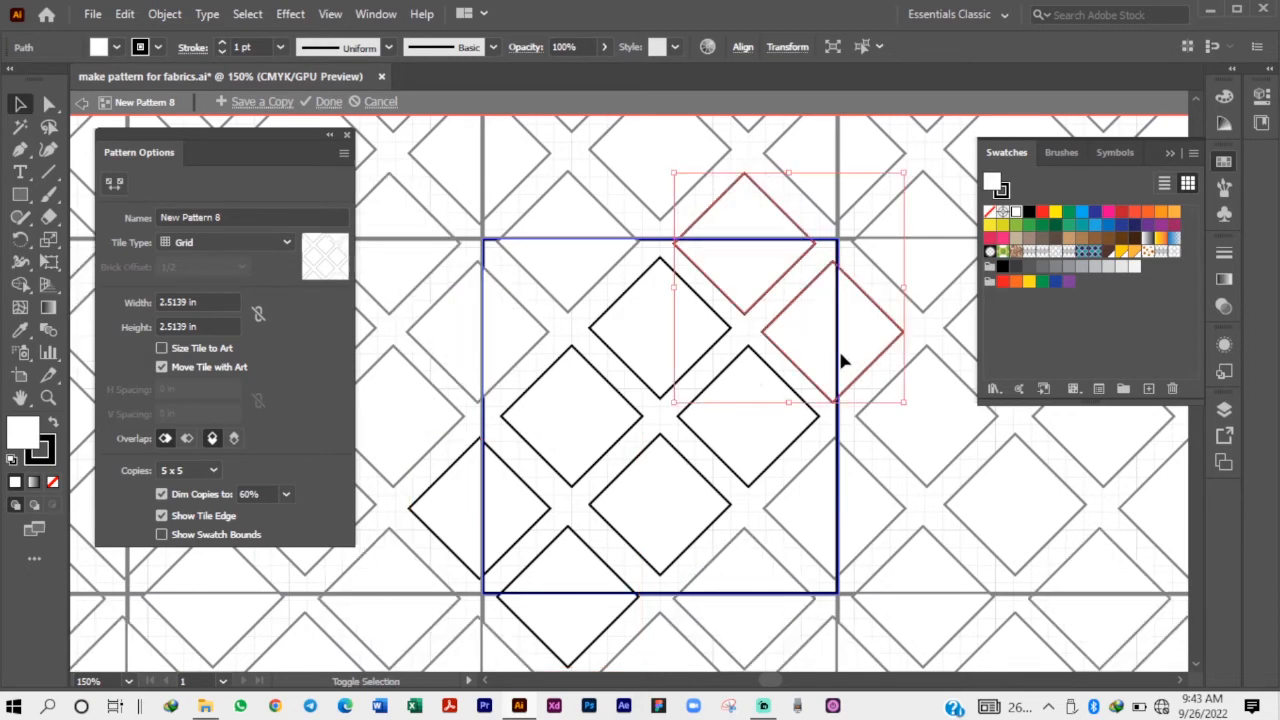
{"action": "left_click", "coordinate": [565, 323]}
Finish the diamond lattice pattern and leave pattern editing.
{"action": "scroll", "coordinate": [594, 371], "scroll_direction": "down", "scroll_amount": 1}
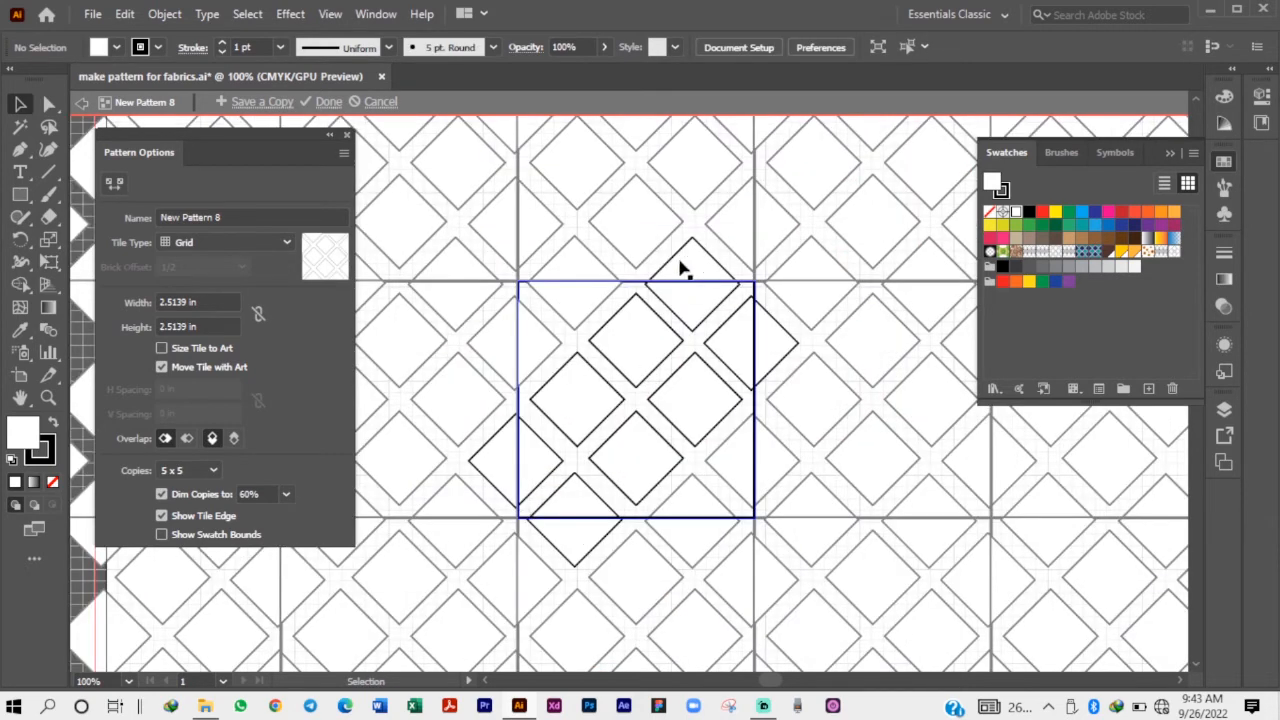
{"action": "scroll", "coordinate": [737, 405], "scroll_direction": "down", "scroll_amount": 1}
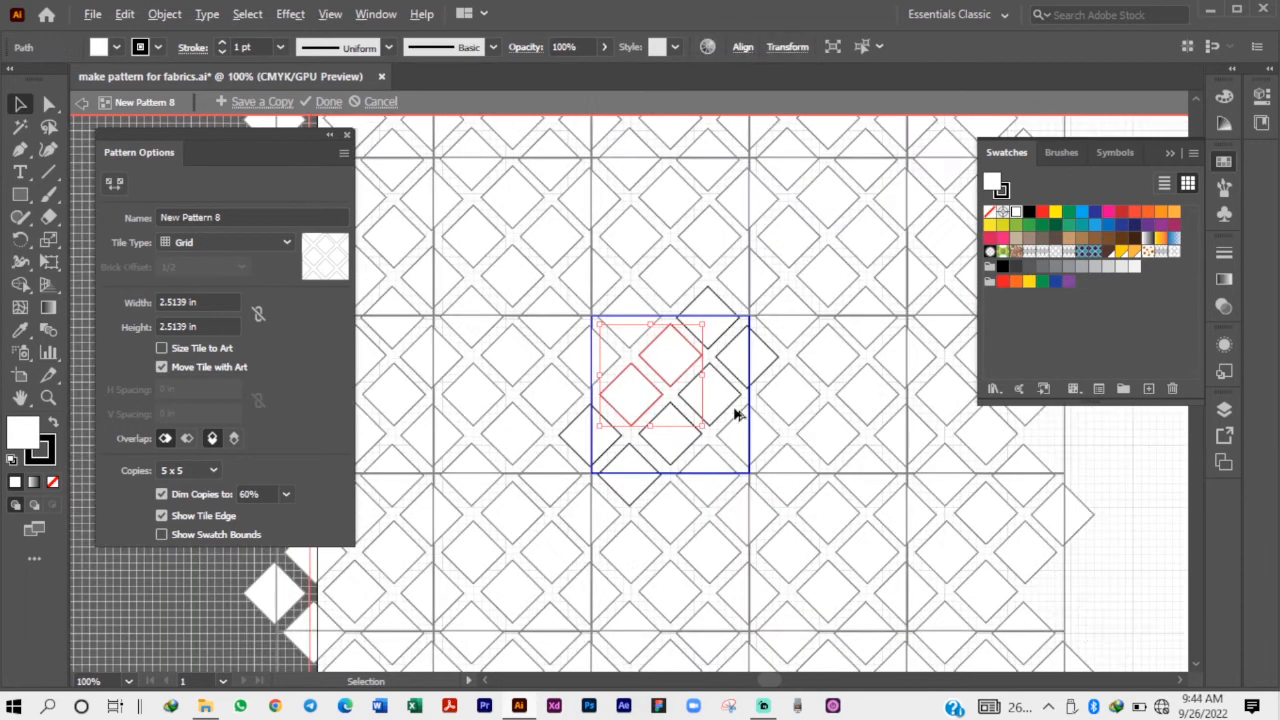
{"action": "scroll", "coordinate": [716, 400], "scroll_direction": "down", "scroll_amount": 1}
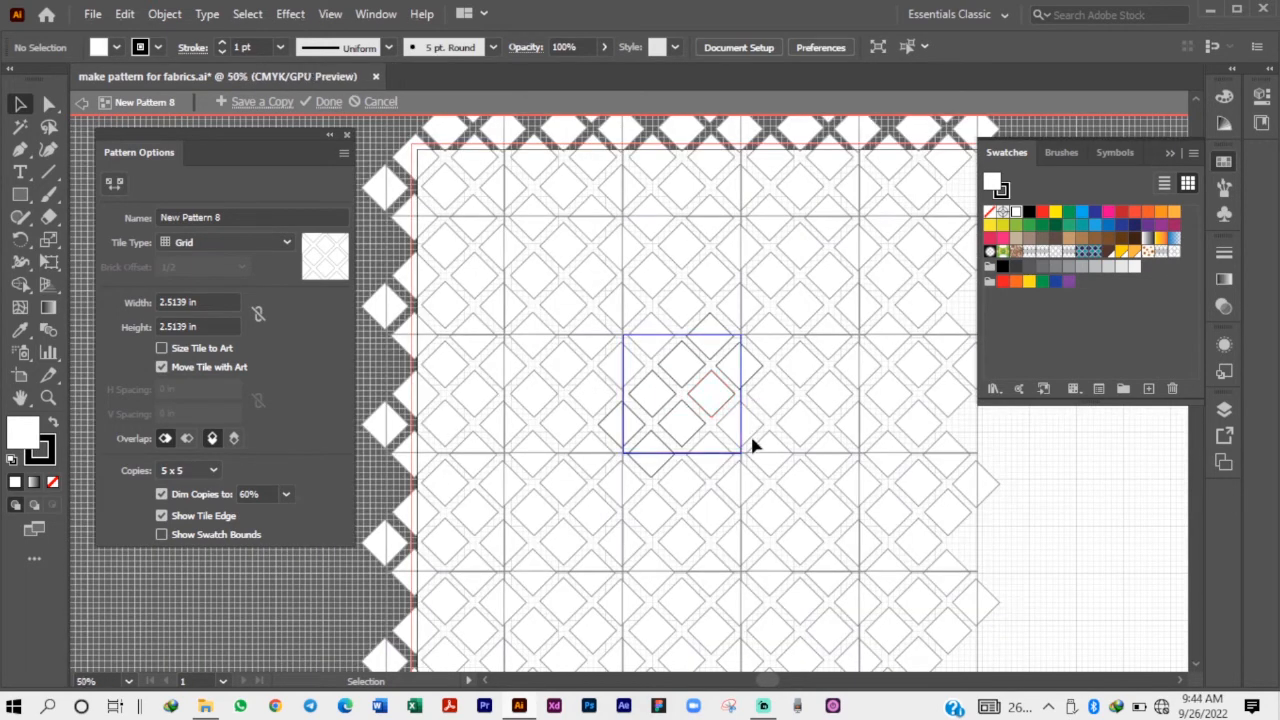
{"action": "scroll", "coordinate": [614, 377], "scroll_direction": "down", "scroll_amount": 1}
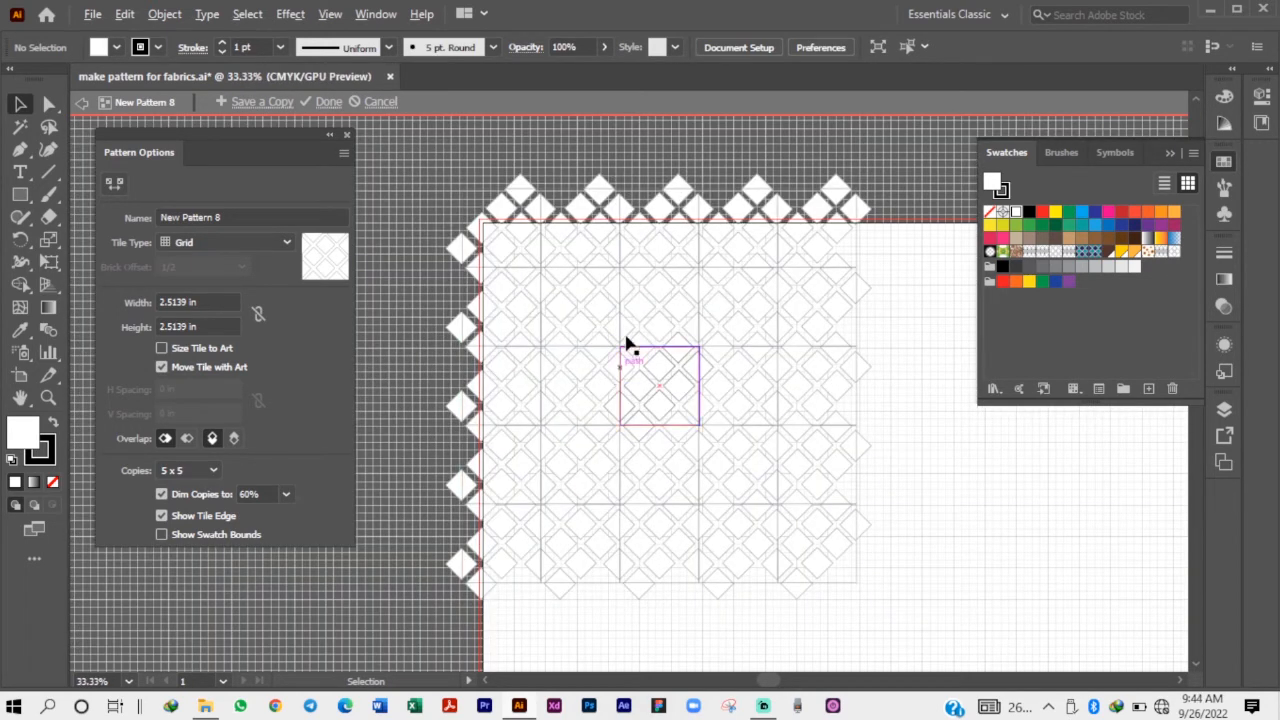
{"action": "left_click", "coordinate": [320, 104]}
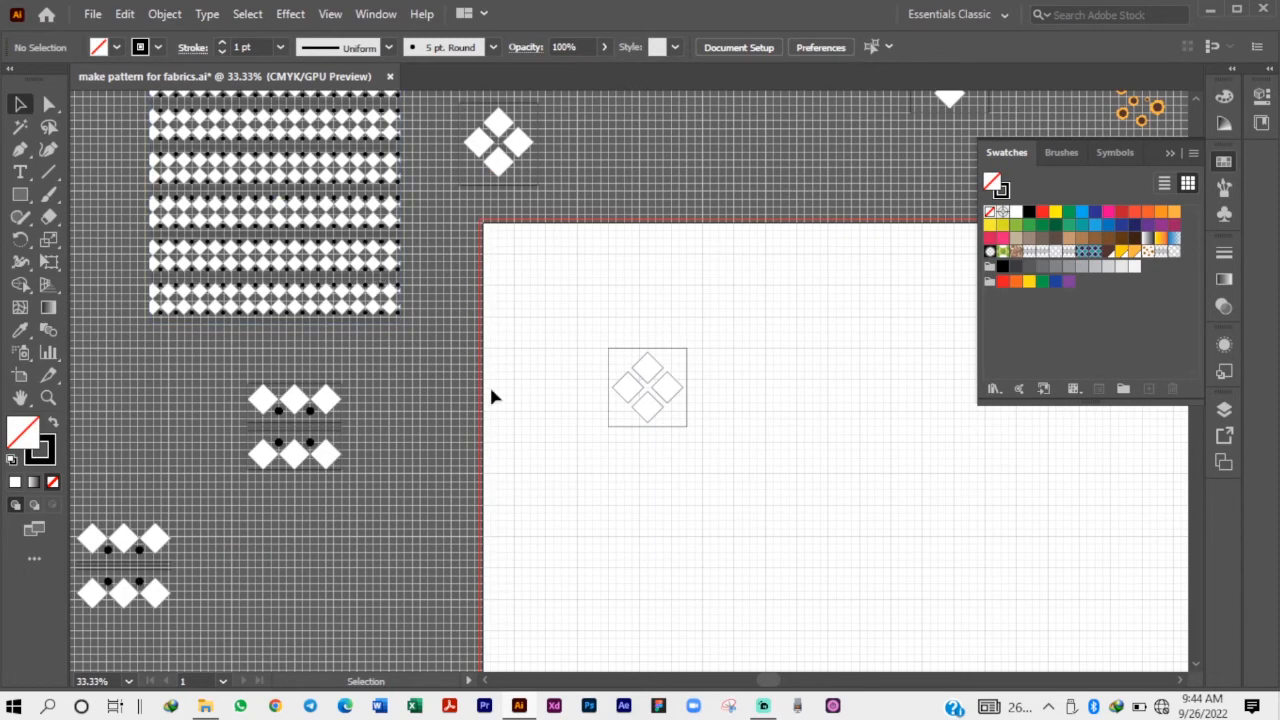
Move the patterned rectangle from the pasteboard to beside the square on the artboard and fill it with the new lattice pattern.
{"action": "left_click_drag", "start_coordinate": [294, 168], "coordinate": [812, 441]}
{"action": "left_click_drag", "start_coordinate": [659, 486], "coordinate": [809, 414]}
{"action": "left_click", "coordinate": [1180, 259]}
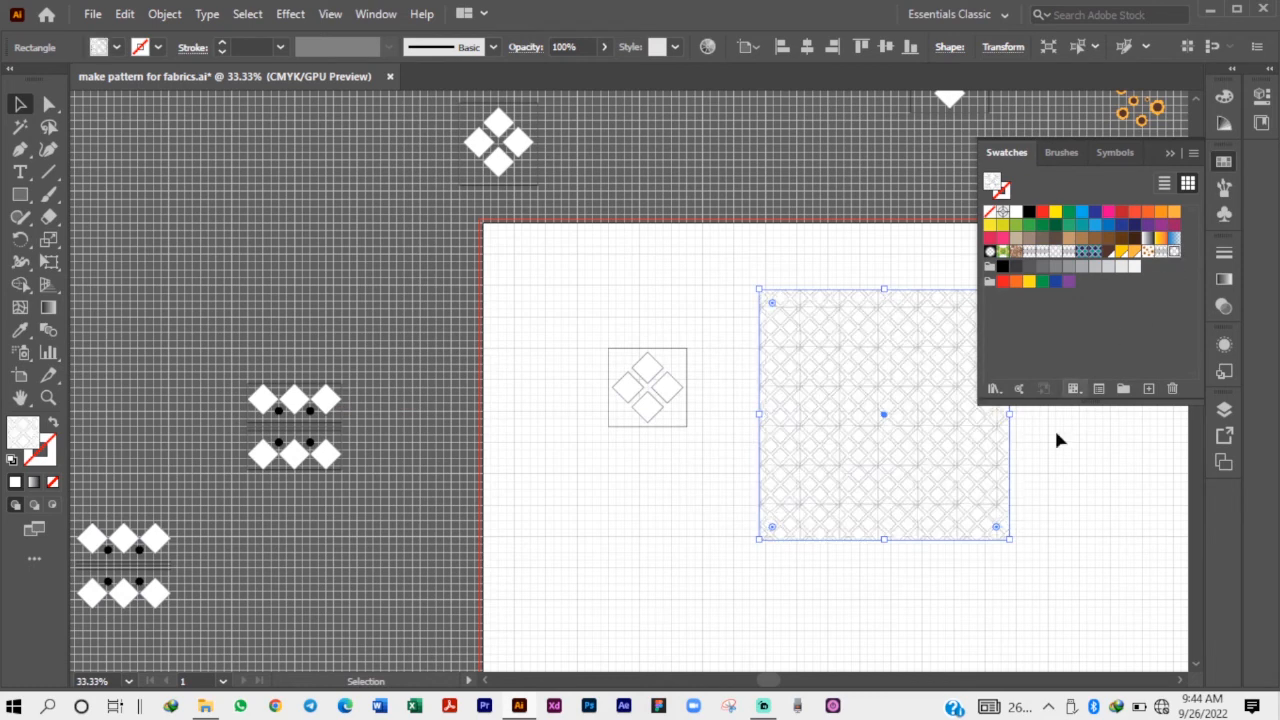
{"action": "left_click", "coordinate": [1040, 486]}
Reopen the lattice pattern applied to the rectangle for editing.
{"action": "key", "text": "ctrl+1"}
{"action": "scroll", "coordinate": [551, 426], "scroll_direction": "up", "scroll_amount": 1}
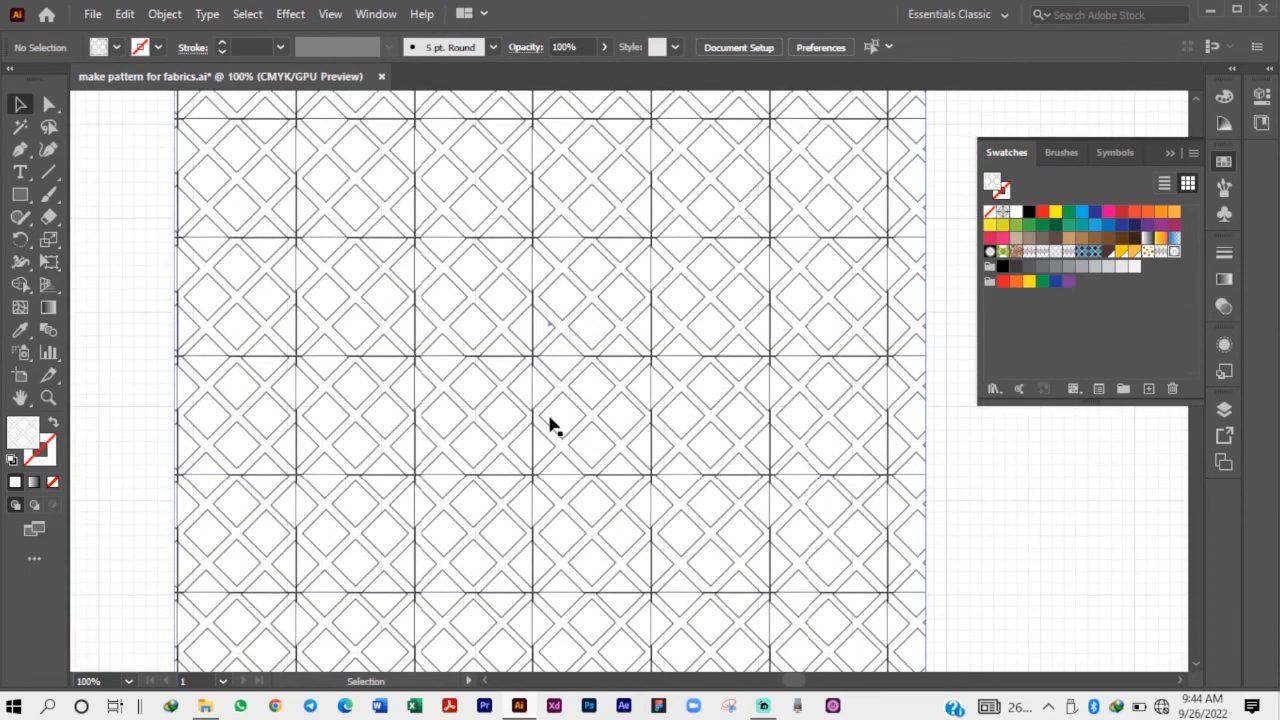
{"action": "scroll", "coordinate": [823, 337], "scroll_direction": "down", "scroll_amount": 2, "text": "alt"}
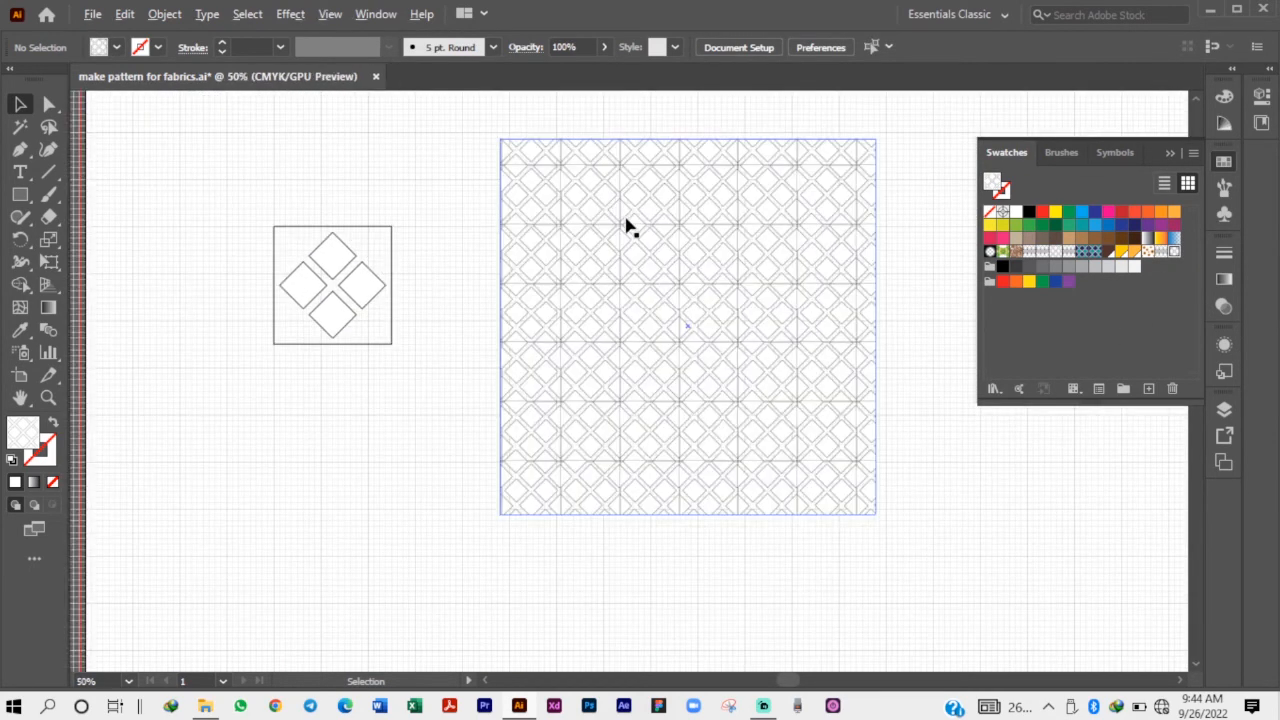
{"action": "scroll", "coordinate": [626, 218], "scroll_direction": "up", "scroll_amount": 2, "text": "alt"}
{"action": "scroll", "coordinate": [588, 320], "scroll_direction": "down", "scroll_amount": 1, "text": "alt"}
{"action": "scroll", "coordinate": [590, 327], "scroll_direction": "down", "scroll_amount": 1, "text": "alt"}
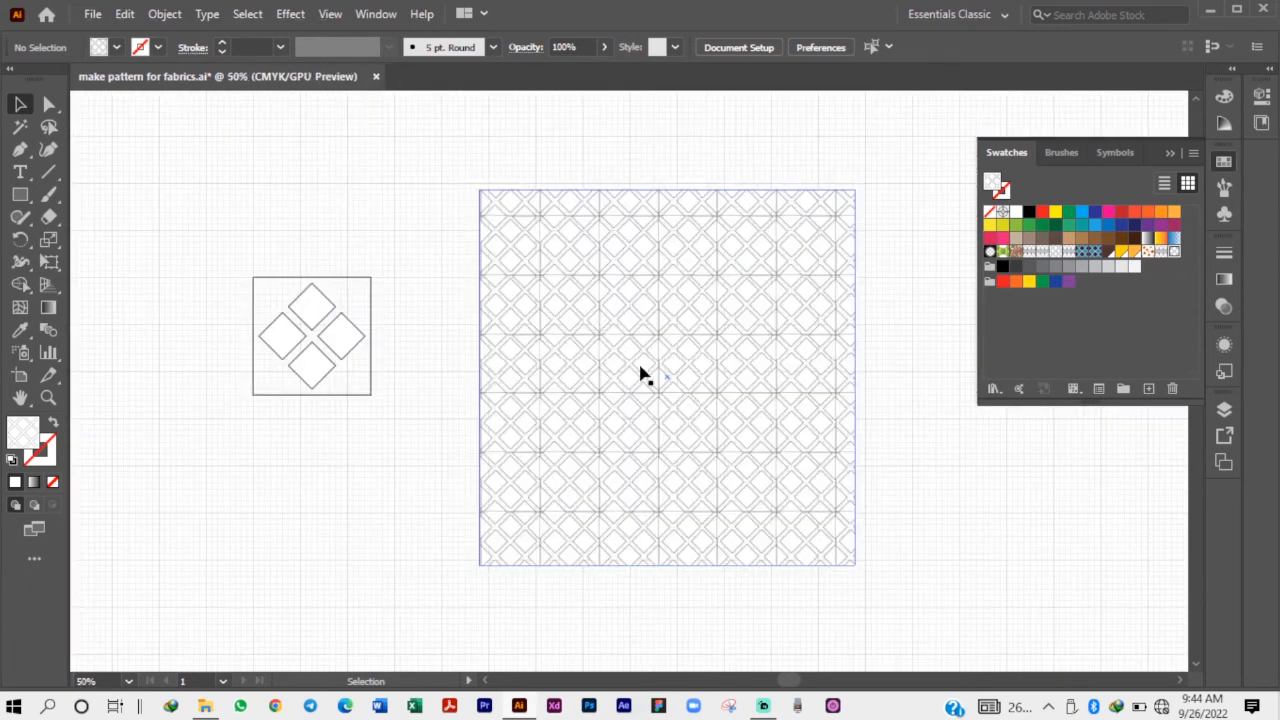
{"action": "left_click", "coordinate": [165, 14]}
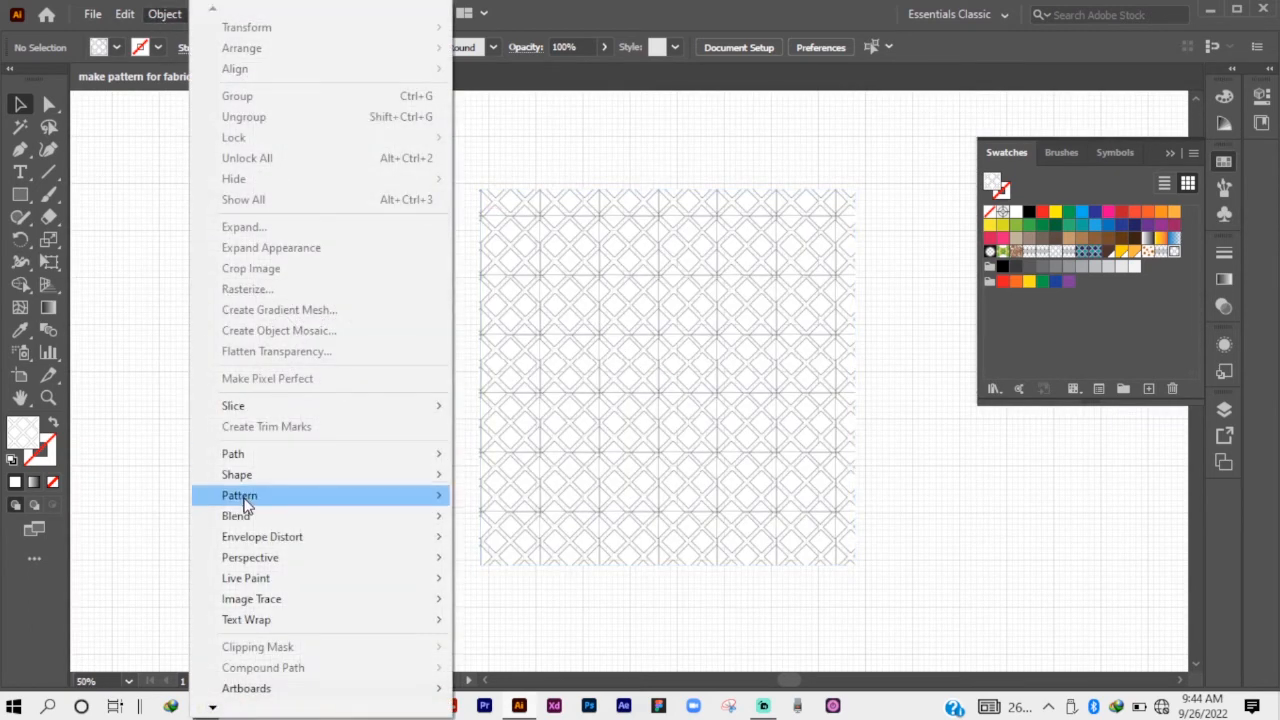
{"action": "mouse_move", "coordinate": [246, 500]}
{"action": "left_click", "coordinate": [574, 533]}
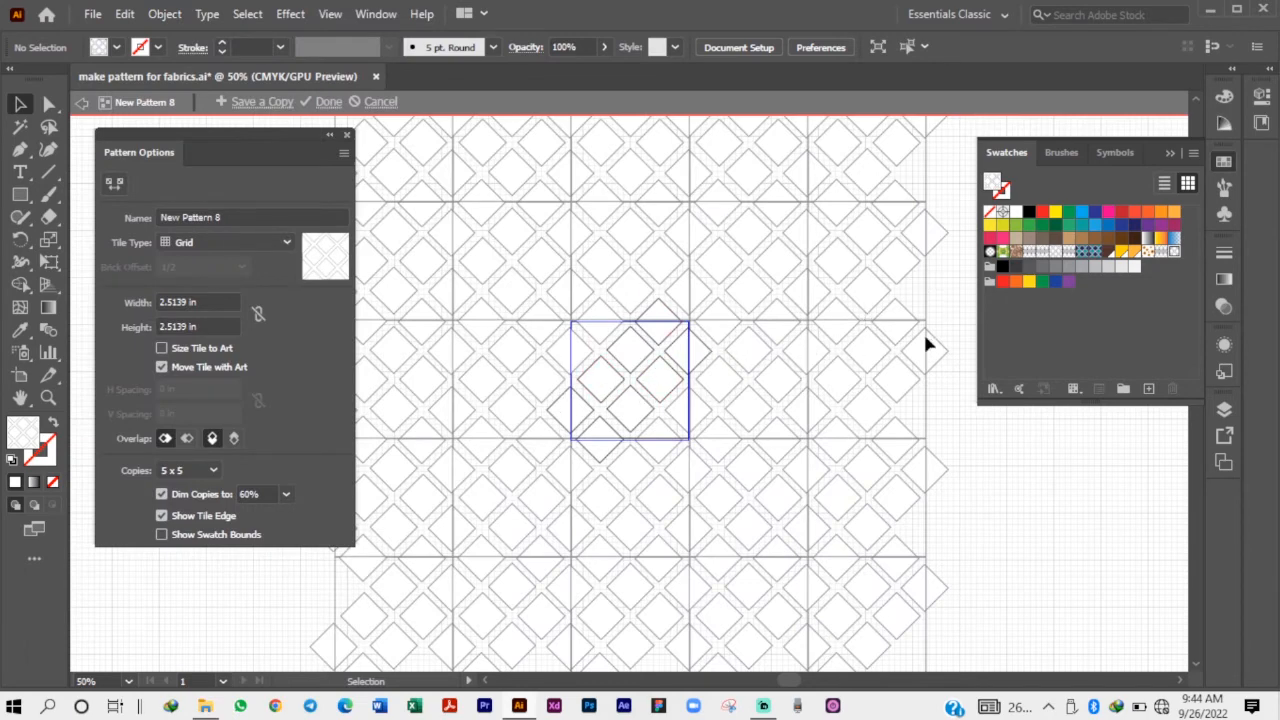
Delete the square outline from the pattern tile, keeping only the diamonds, and finish editing the pattern.
{"action": "scroll", "coordinate": [681, 370], "scroll_direction": "up", "scroll_amount": 2, "text": "alt"}
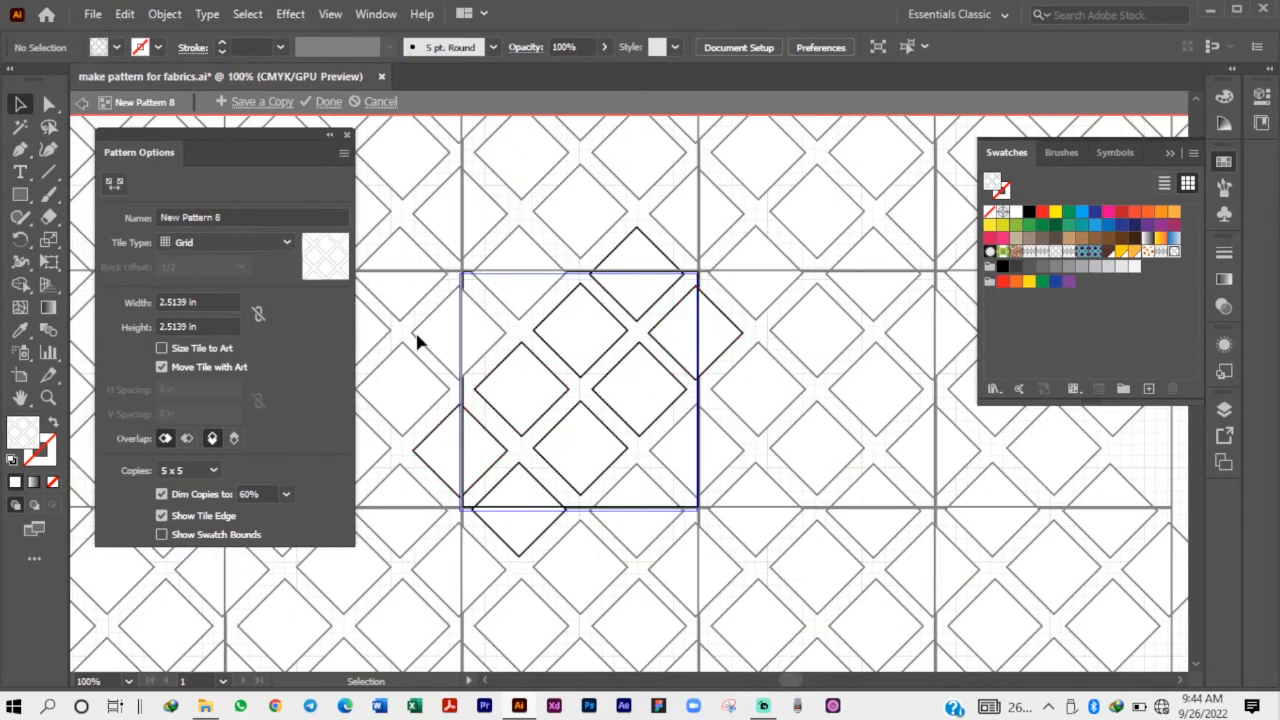
{"action": "scroll", "coordinate": [488, 262], "scroll_direction": "up", "scroll_amount": 3, "text": "alt"}
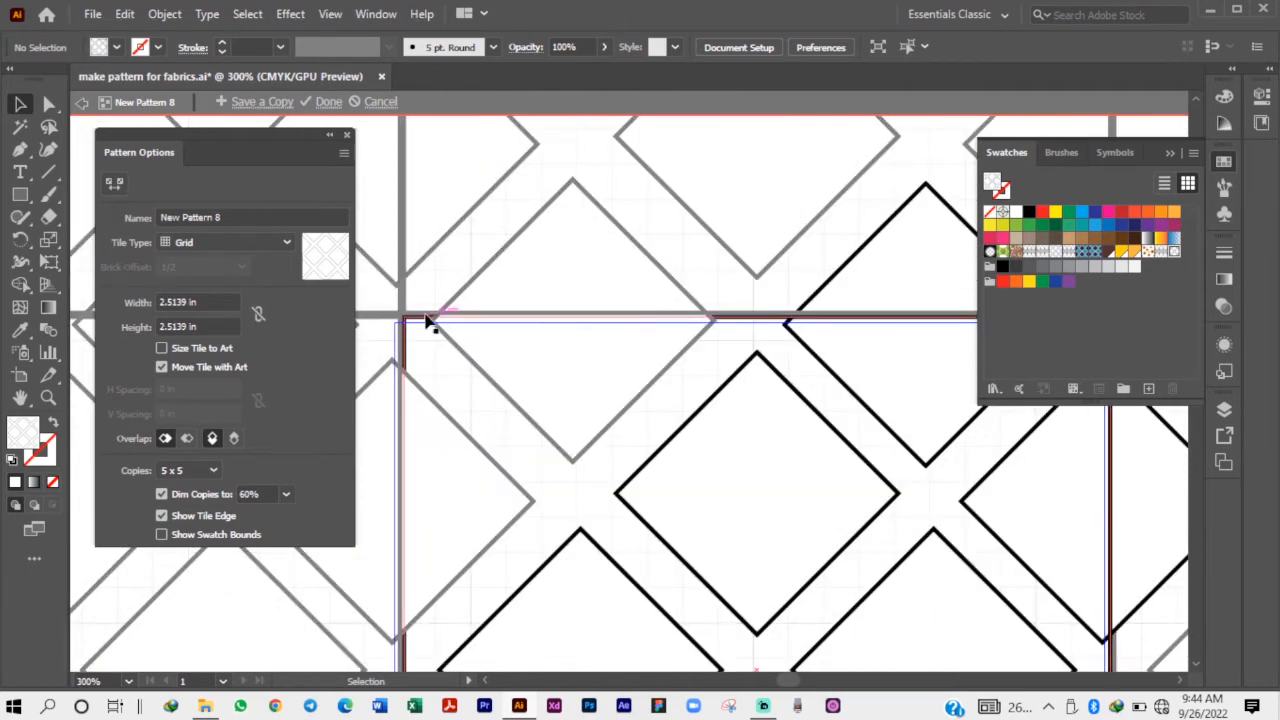
{"action": "left_click", "coordinate": [510, 343]}
{"action": "key", "text": "Delete"}
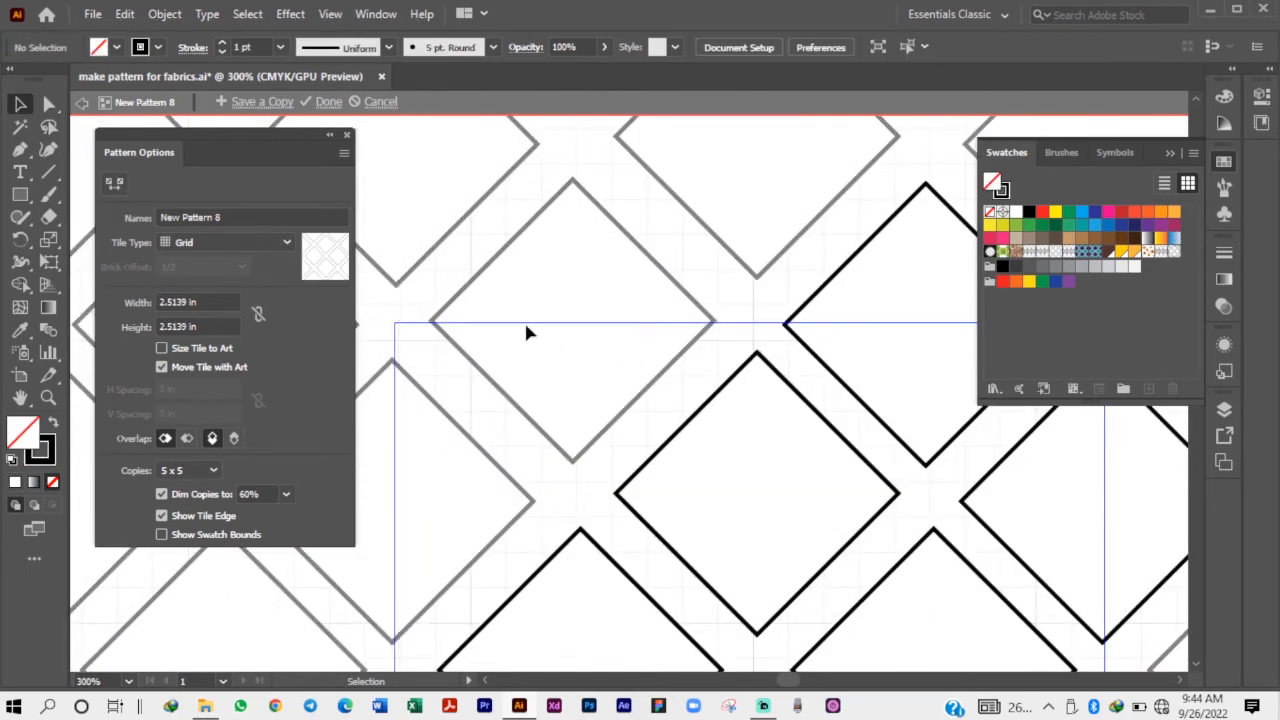
{"action": "scroll", "coordinate": [514, 307], "scroll_direction": "down", "scroll_amount": 4, "text": "alt"}
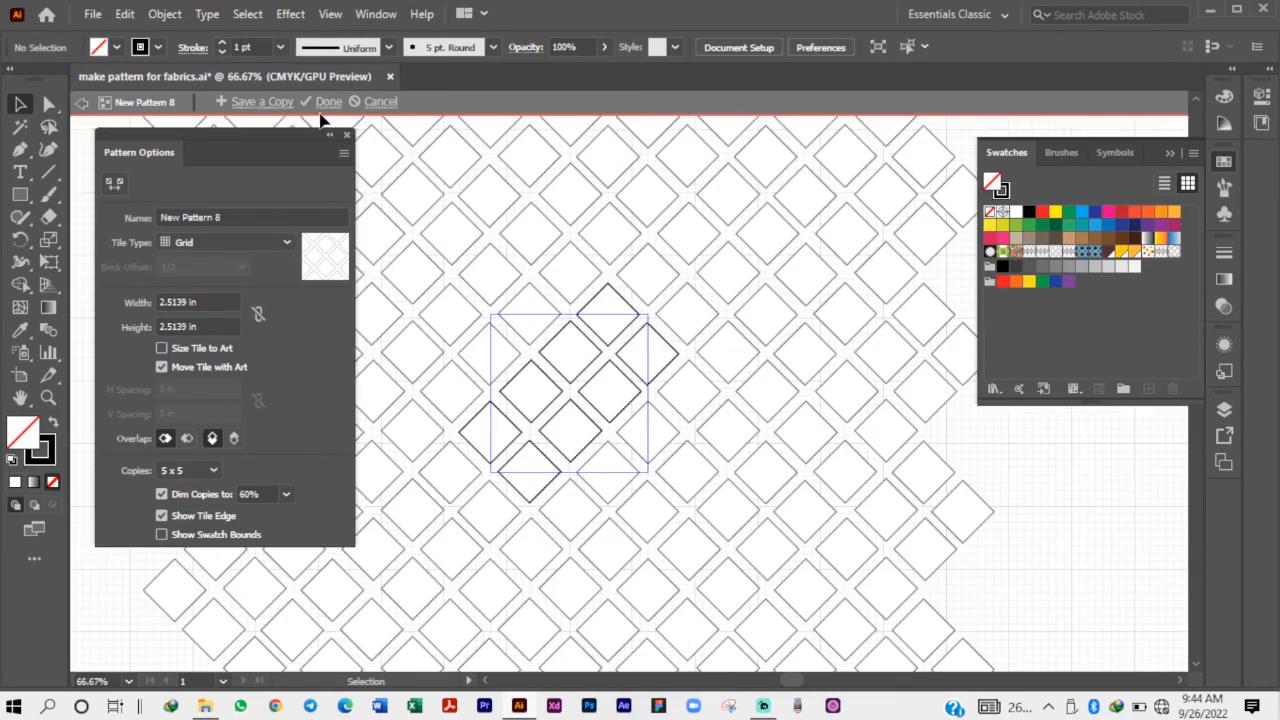
{"action": "left_click", "coordinate": [324, 101]}
Move the lattice-filled rectangle and the square with its four diamonds off the artboard onto the pasteboard.
{"action": "scroll", "coordinate": [686, 335], "scroll_direction": "down", "scroll_amount": 1, "text": "alt"}
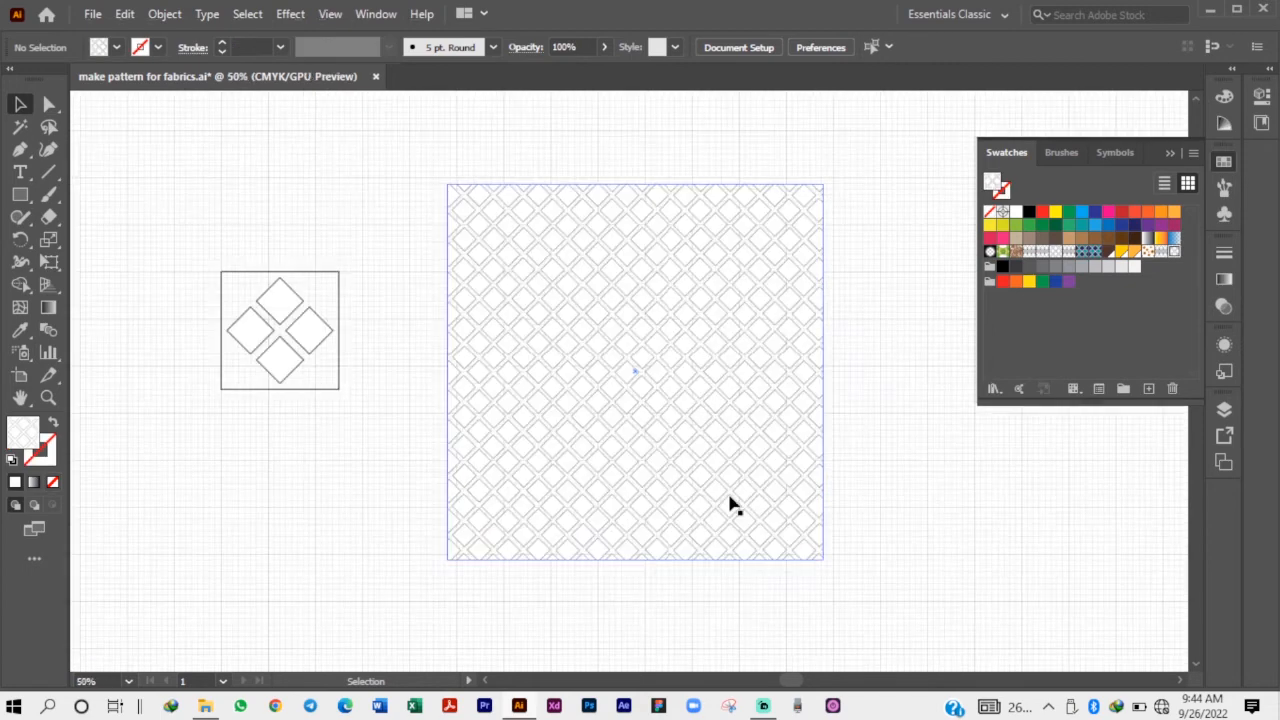
{"action": "scroll", "coordinate": [736, 507], "scroll_direction": "up", "scroll_amount": 2, "text": "alt"}
{"action": "scroll", "coordinate": [613, 443], "scroll_direction": "down", "scroll_amount": 2, "text": "alt"}
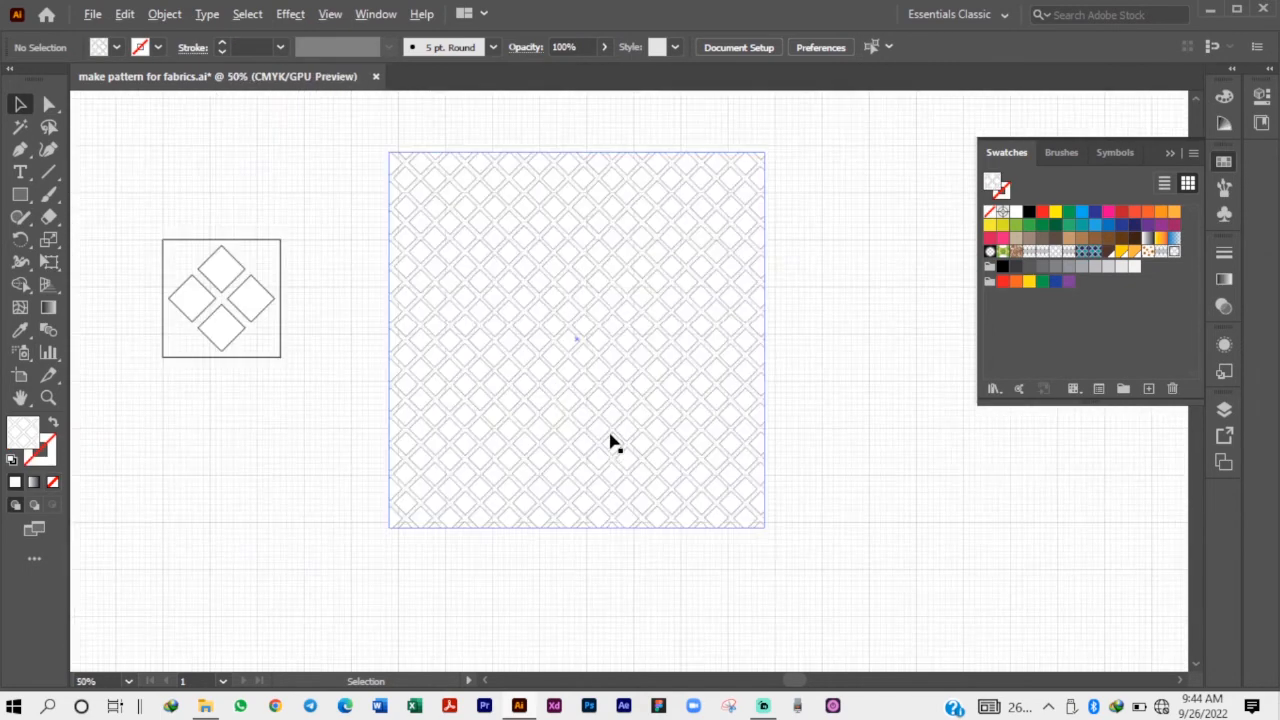
{"action": "scroll", "coordinate": [720, 385], "scroll_direction": "down", "scroll_amount": 2, "text": "alt"}
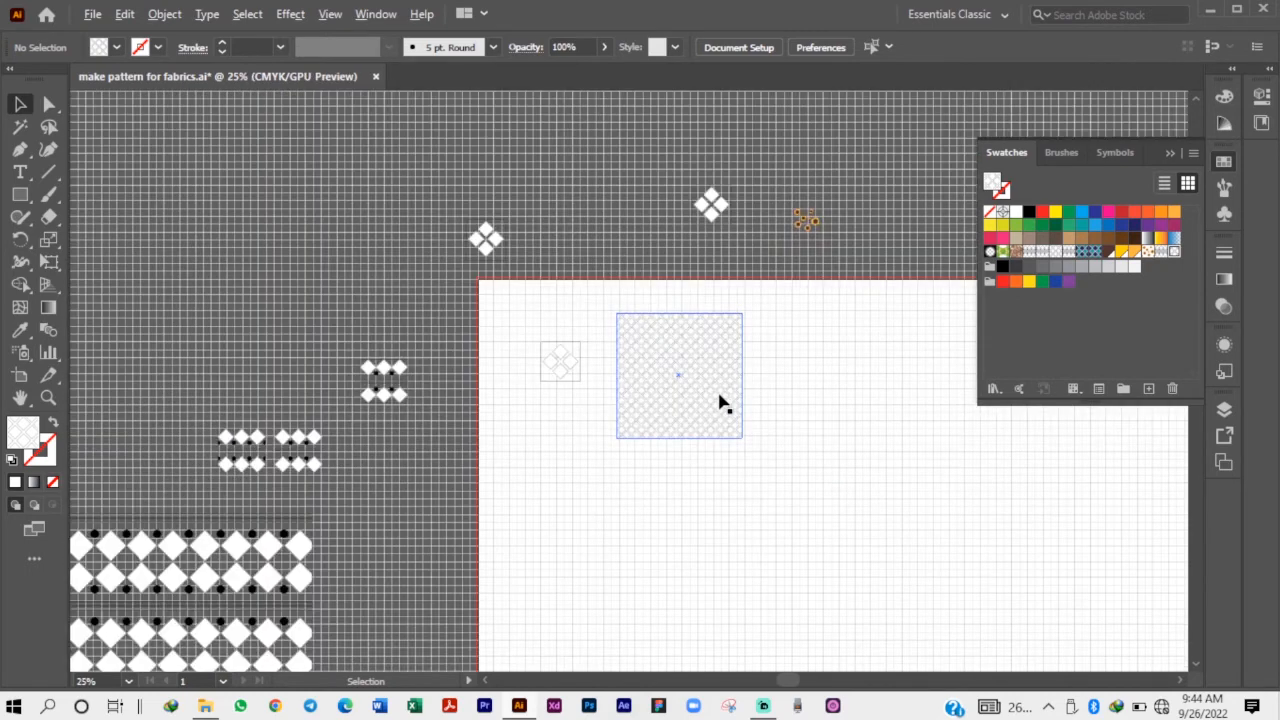
{"action": "left_click_drag", "start_coordinate": [724, 402], "coordinate": [397, 305]}
{"action": "left_click", "coordinate": [560, 362]}
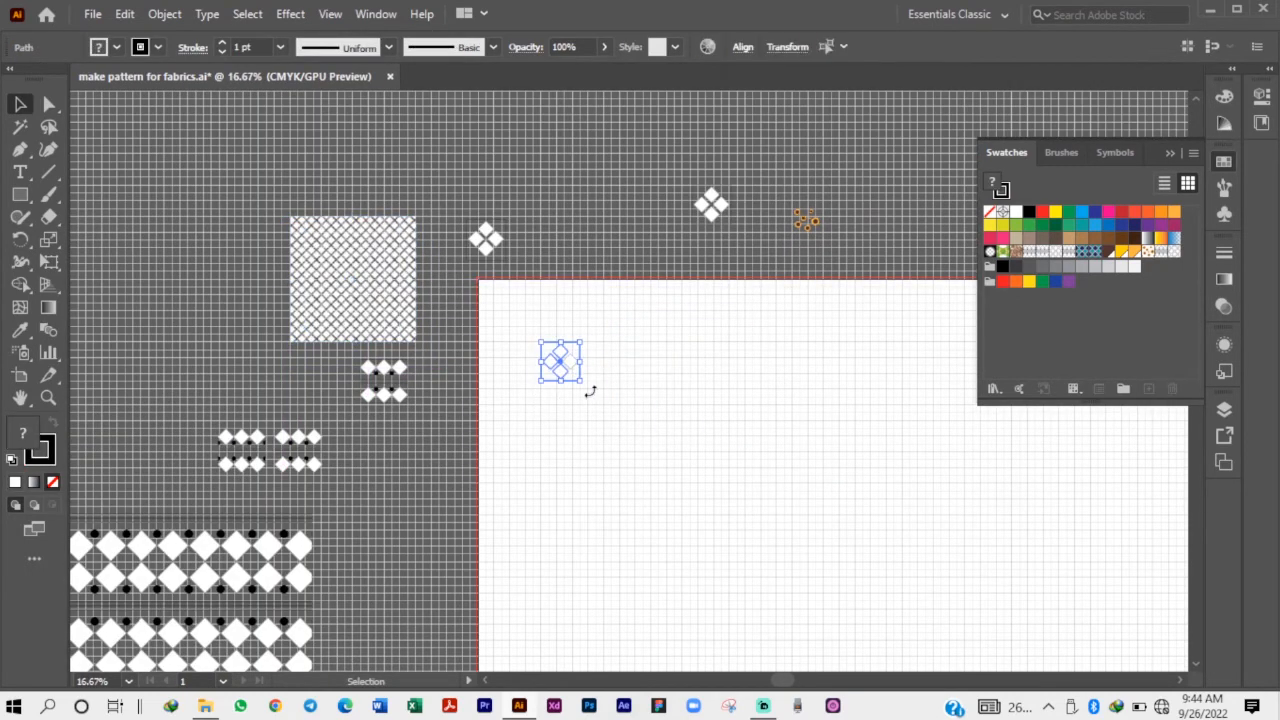
{"action": "left_click_drag", "start_coordinate": [591, 389], "coordinate": [586, 223]}
{"action": "left_click", "coordinate": [706, 268]}
{"action": "left_click_drag", "start_coordinate": [783, 186], "coordinate": [363, 160]}
{"action": "key", "text": "space"}
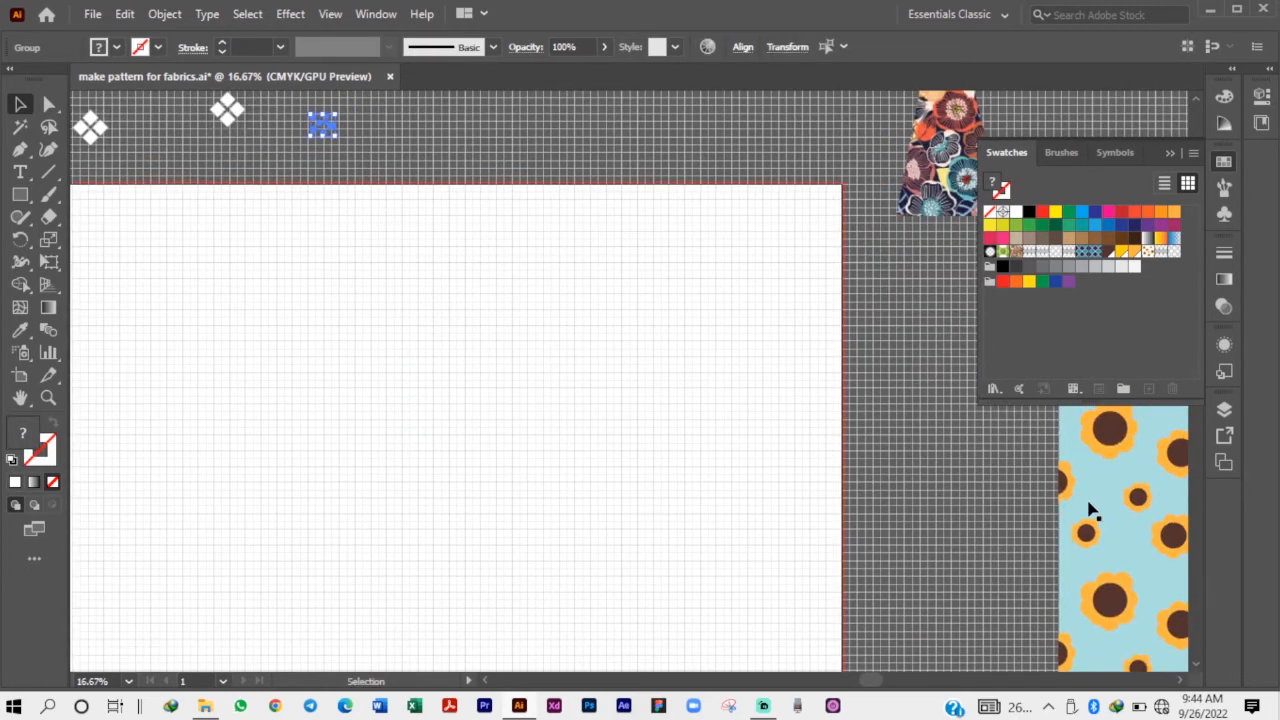
{"action": "left_click_drag", "start_coordinate": [1092, 506], "coordinate": [303, 350]}
{"action": "left_click_drag", "start_coordinate": [630, 342], "coordinate": [603, 430]}
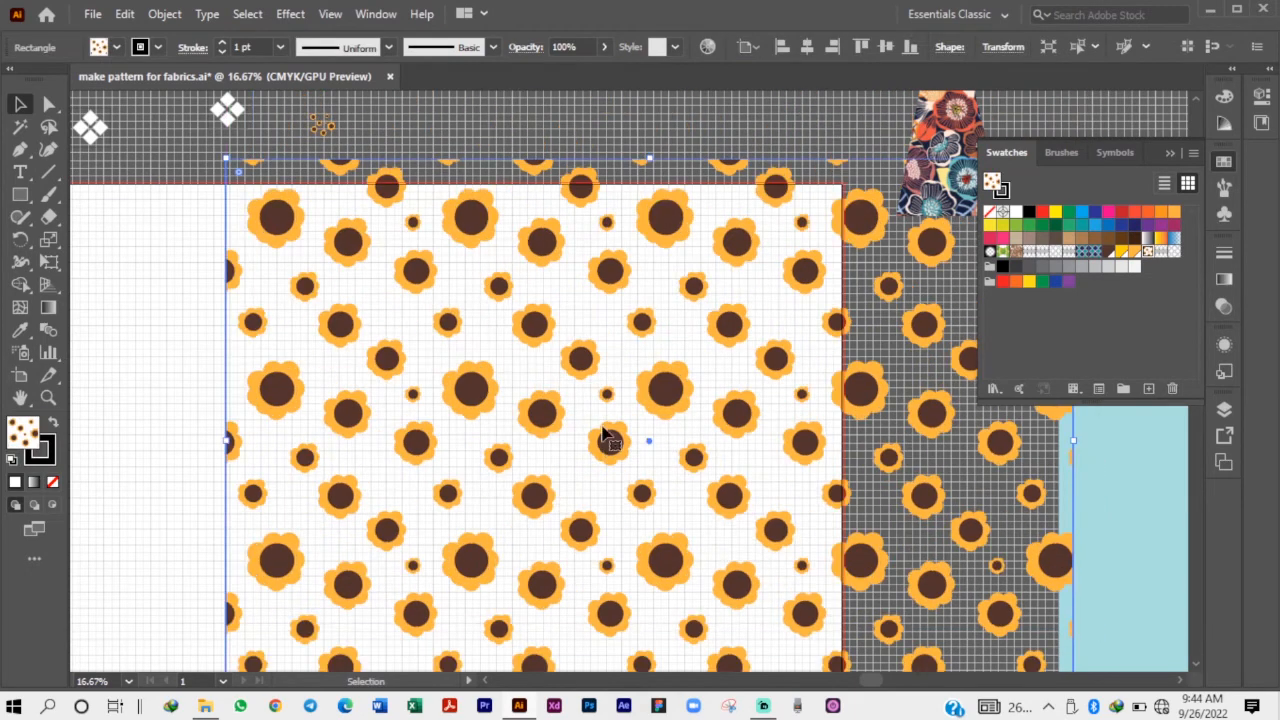
{"action": "key", "text": "ctrl+z"}
{"action": "key", "text": "ctrl+z"}
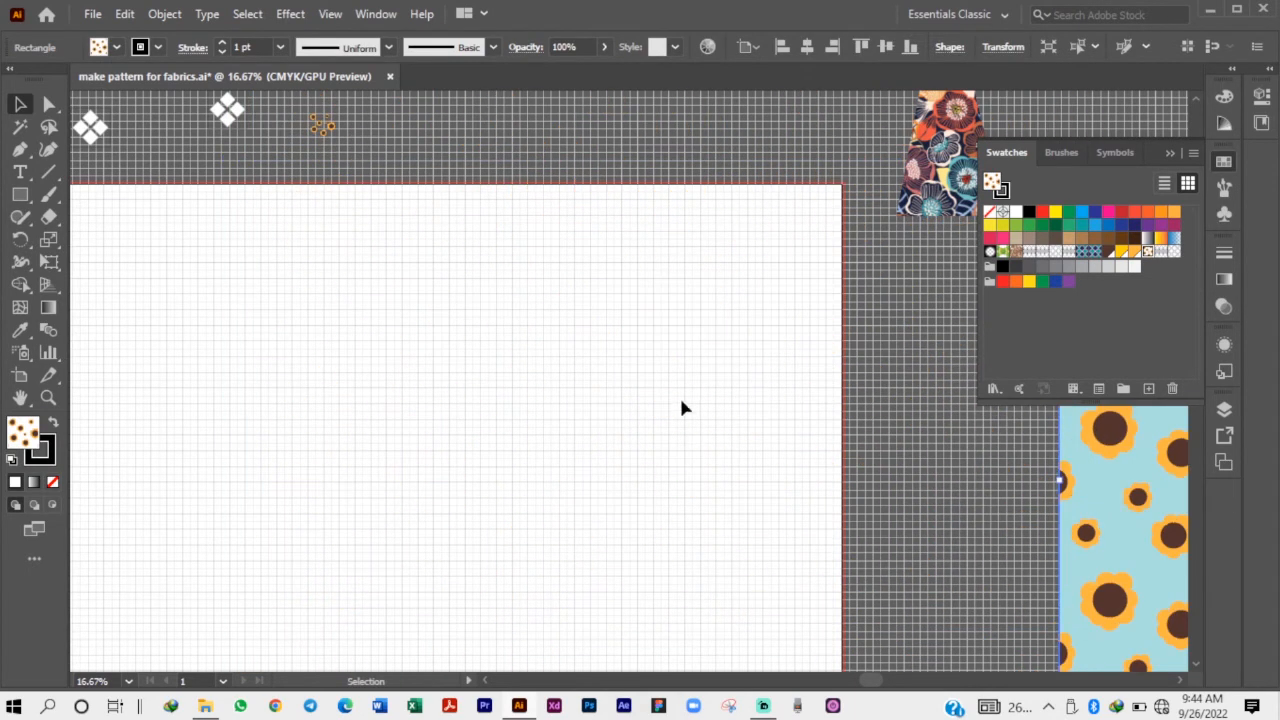
Hide the swatches and move the small sunflower cluster from above the artboard onto it.
{"action": "left_click", "coordinate": [683, 409]}
{"action": "key", "text": "space"}
{"action": "left_click_drag", "start_coordinate": [465, 284], "coordinate": [674, 401]}
{"action": "left_click_drag", "start_coordinate": [777, 281], "coordinate": [591, 243]}
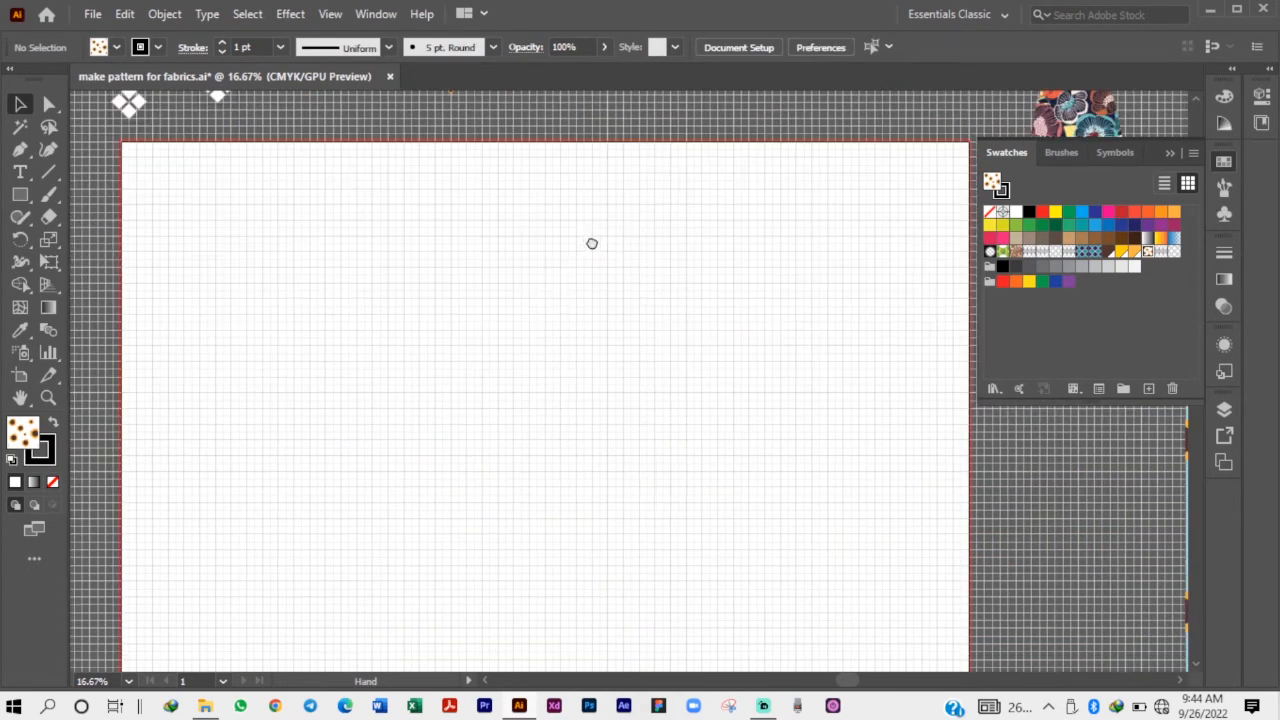
{"action": "scroll", "coordinate": [505, 305], "scroll_direction": "down", "scroll_amount": 1}
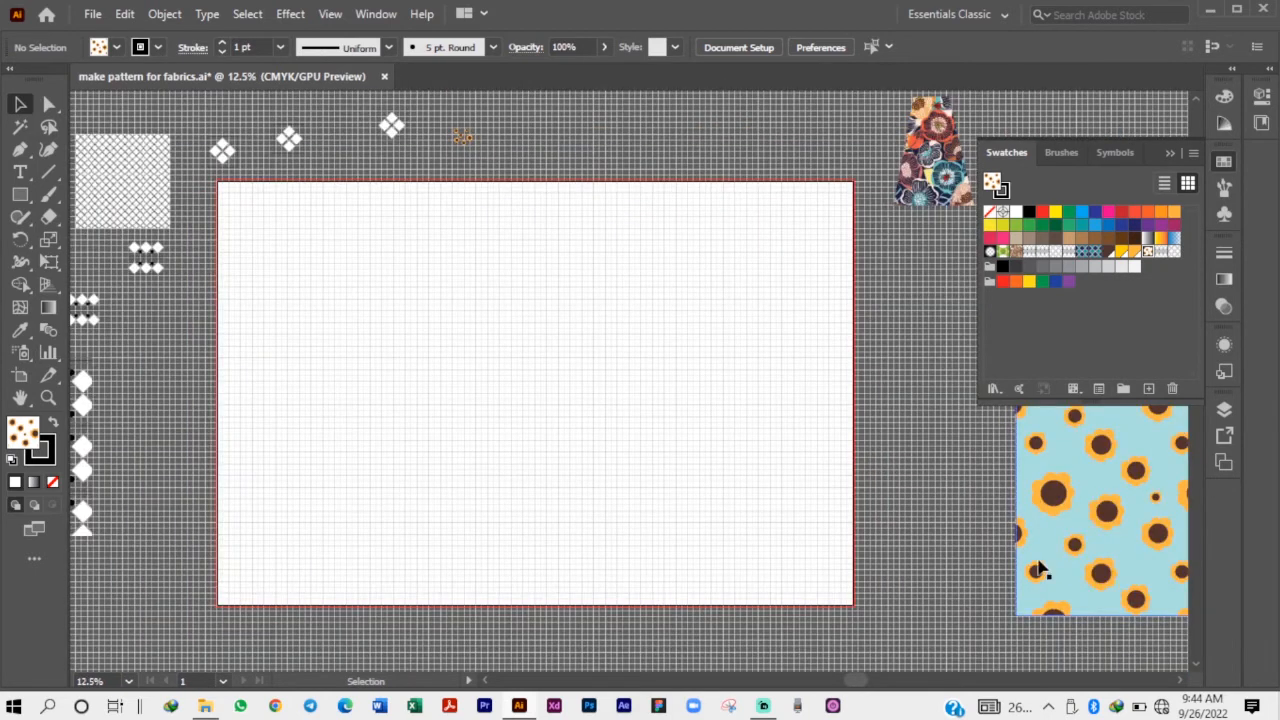
{"action": "left_click", "coordinate": [1170, 154]}
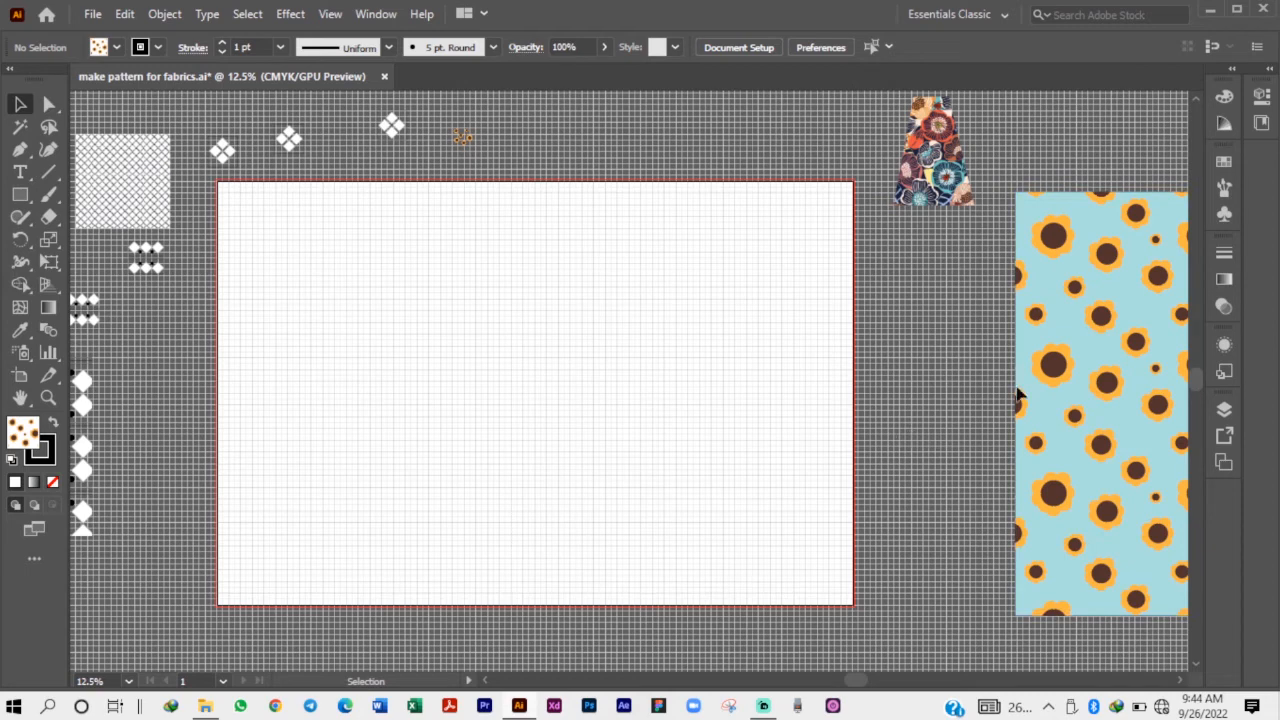
{"action": "left_click", "coordinate": [462, 136]}
{"action": "left_click_drag", "start_coordinate": [462, 136], "coordinate": [478, 255]}
{"action": "scroll", "coordinate": [478, 255], "scroll_direction": "up", "scroll_amount": 8}
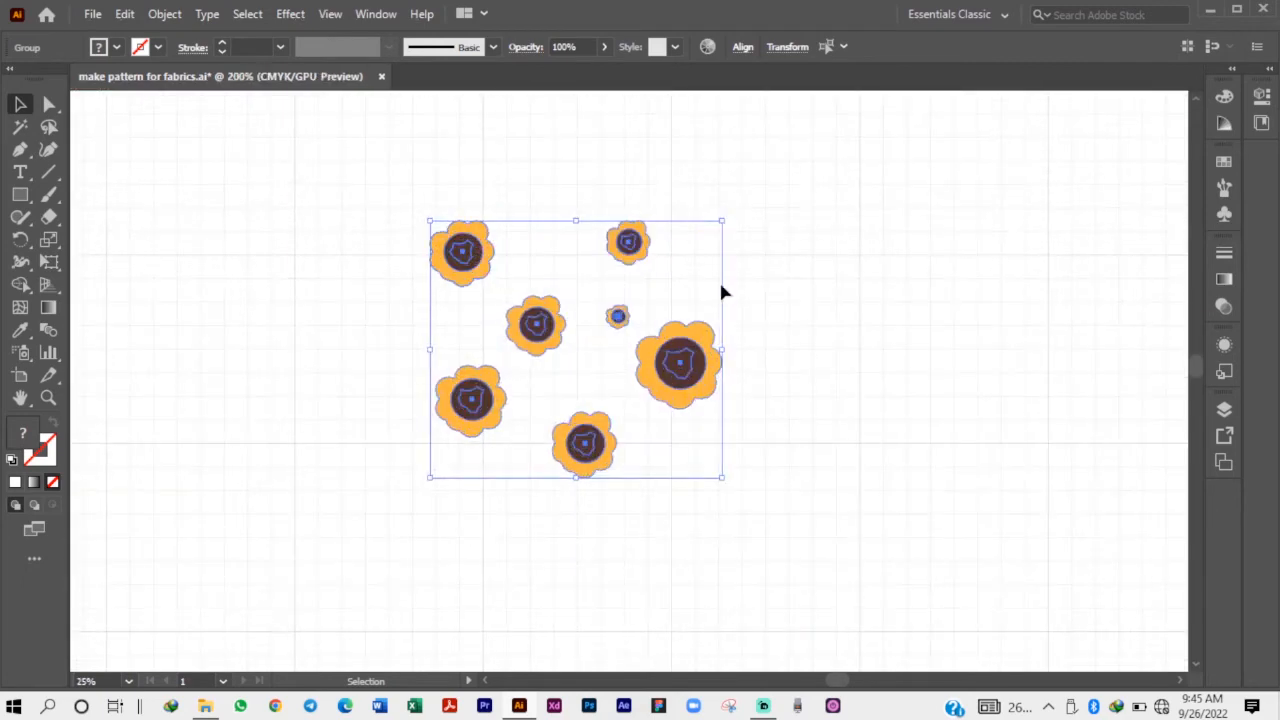
{"action": "left_click", "coordinate": [763, 267]}
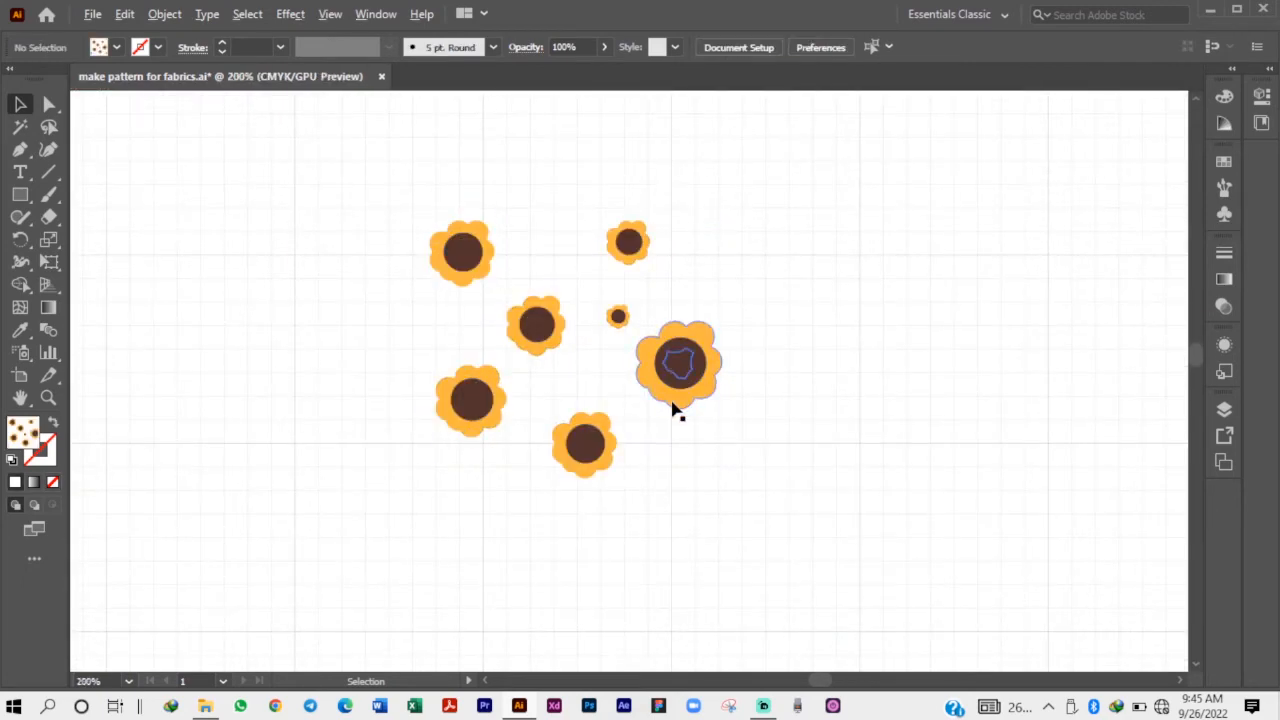
Scale down the sunflower in the middle of the cluster slightly, keeping its proportions.
{"action": "scroll", "coordinate": [674, 405], "scroll_direction": "up", "scroll_amount": 1}
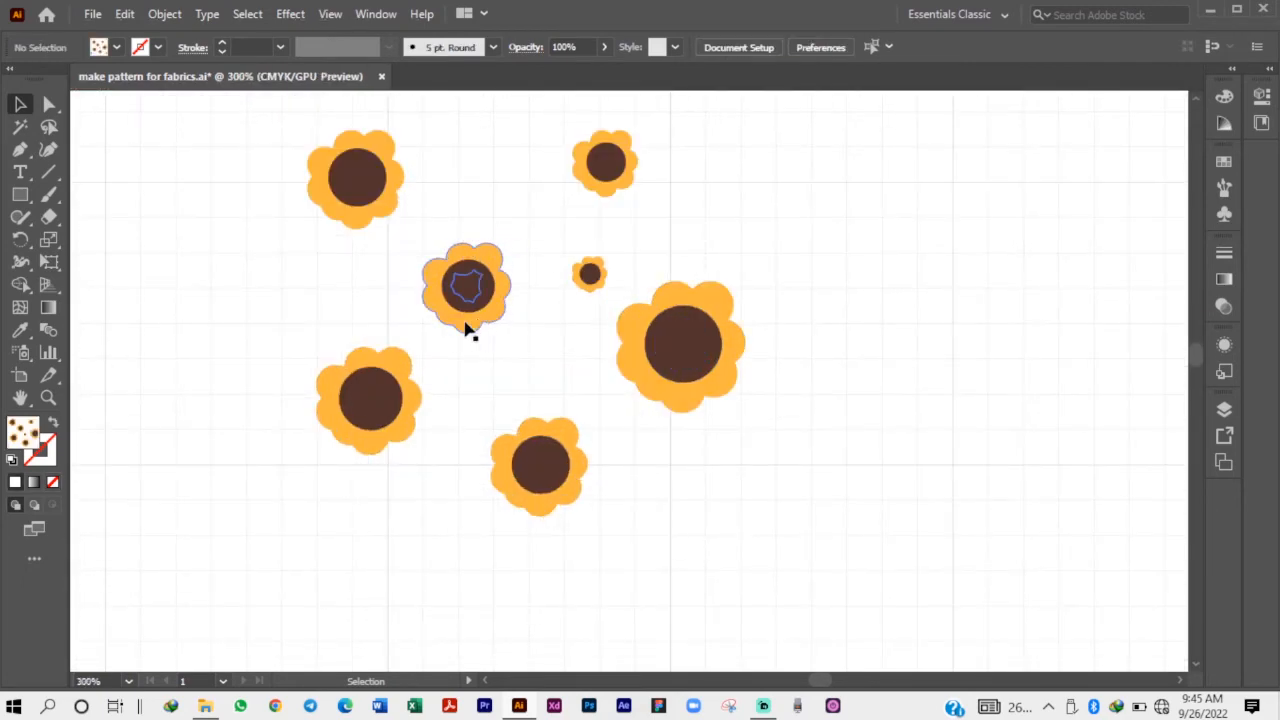
{"action": "scroll", "coordinate": [460, 278], "scroll_direction": "up", "scroll_amount": 1}
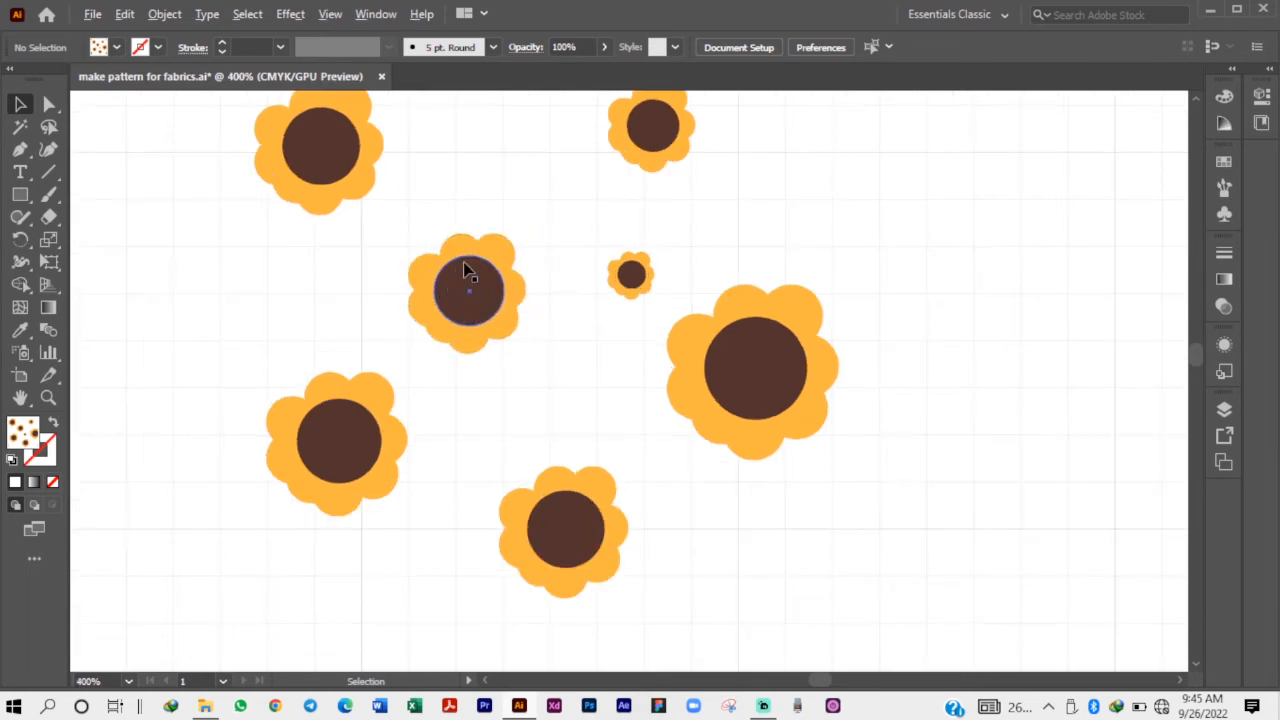
{"action": "left_click", "coordinate": [463, 266]}
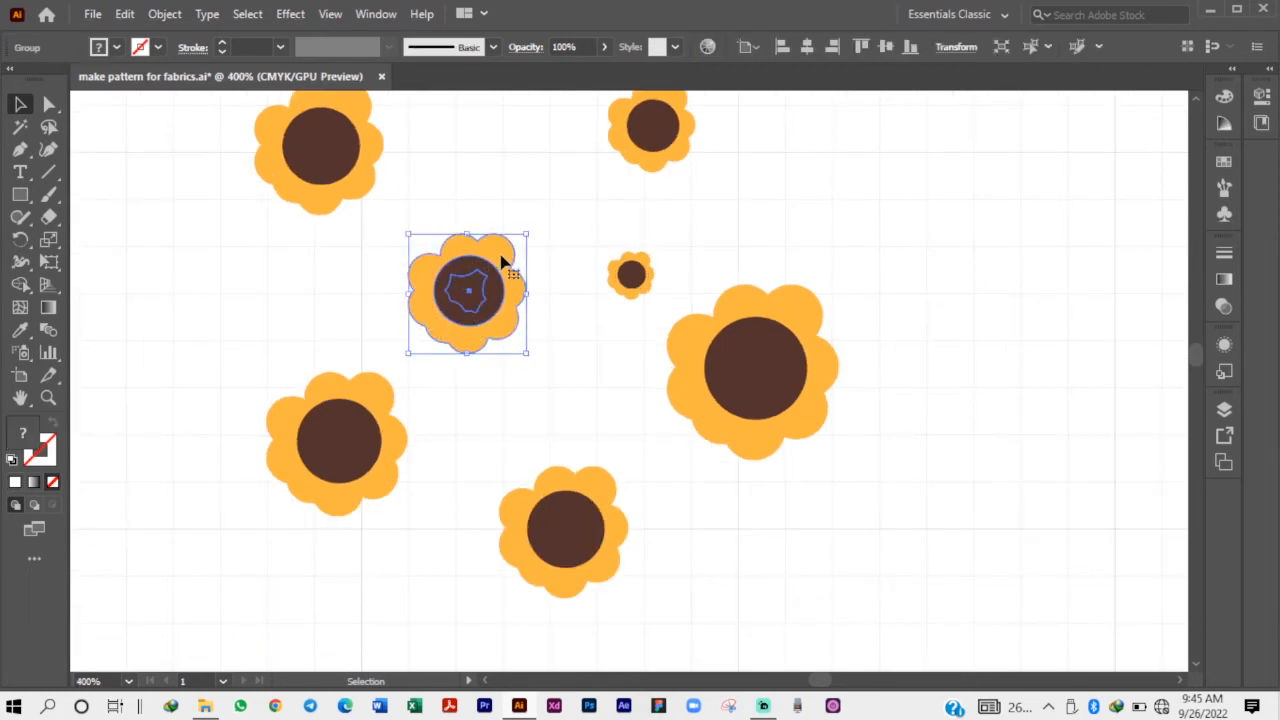
{"action": "left_click", "coordinate": [567, 190]}
{"action": "scroll", "coordinate": [441, 433], "scroll_direction": "down", "scroll_amount": 2}
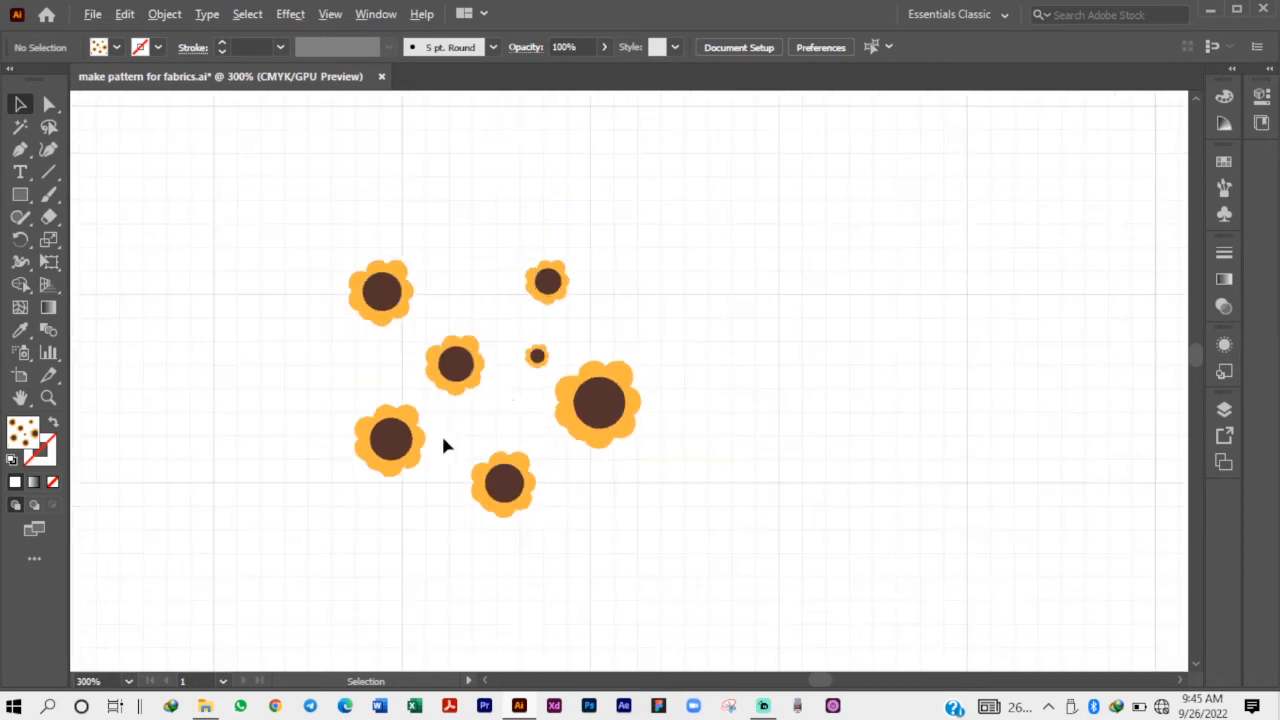
{"action": "scroll", "coordinate": [485, 425], "scroll_direction": "up", "scroll_amount": 1}
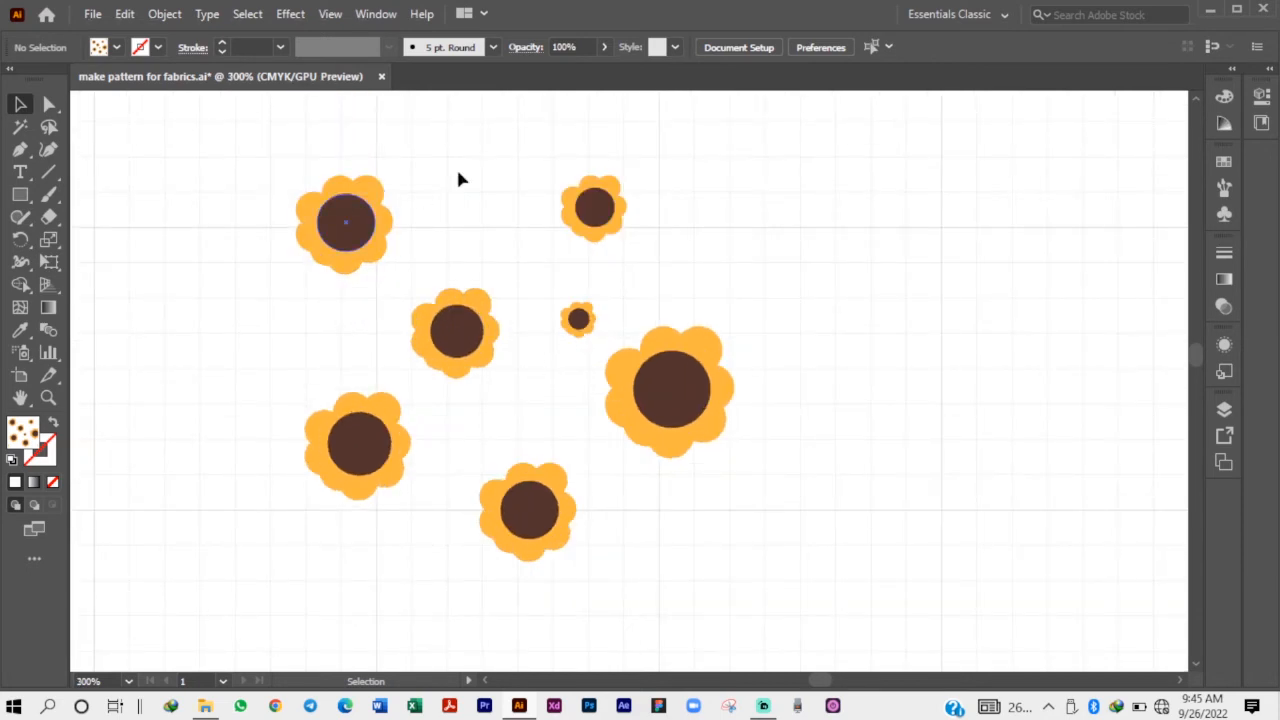
{"action": "left_click", "coordinate": [457, 332]}
{"action": "left_click_drag", "start_coordinate": [502, 287], "coordinate": [490, 299]}
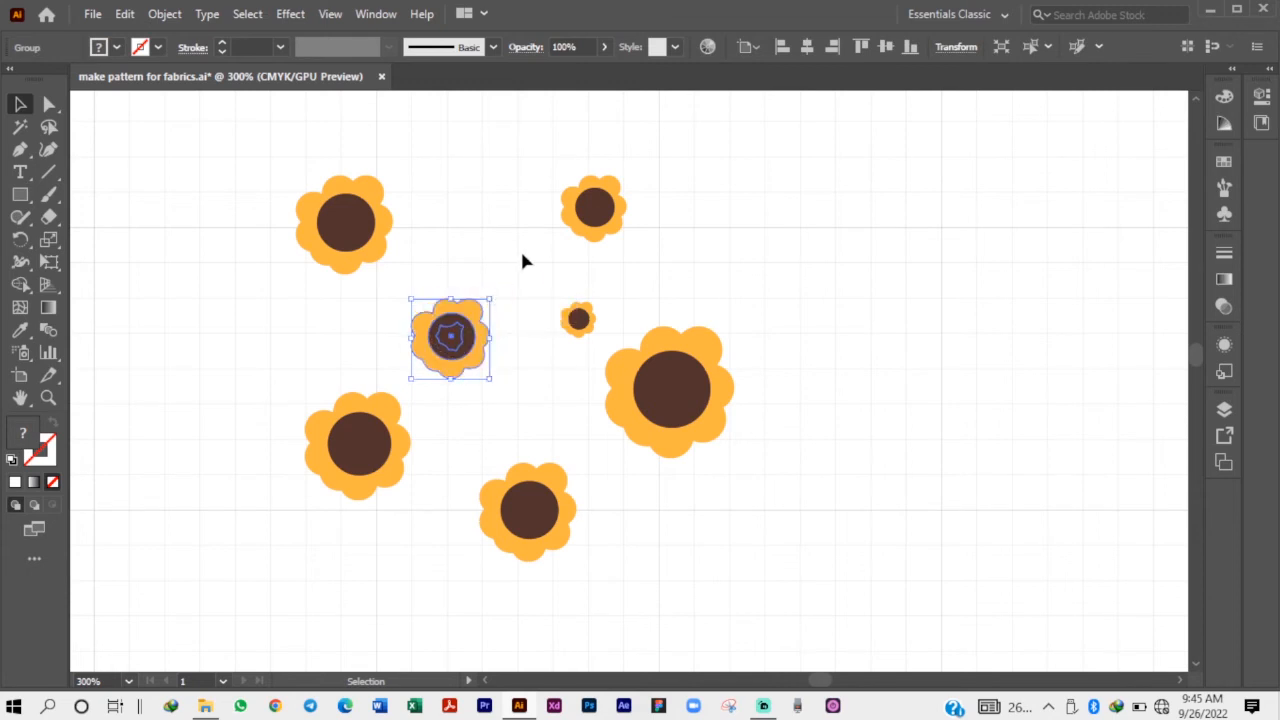
Move the middle sunflower slightly up and to the right within the cluster.
{"action": "left_click", "coordinate": [525, 261]}
{"action": "left_click_drag", "start_coordinate": [455, 356], "coordinate": [467, 348]}
{"action": "left_click", "coordinate": [530, 283]}
{"action": "scroll", "coordinate": [633, 225], "scroll_direction": "down", "scroll_amount": 1}
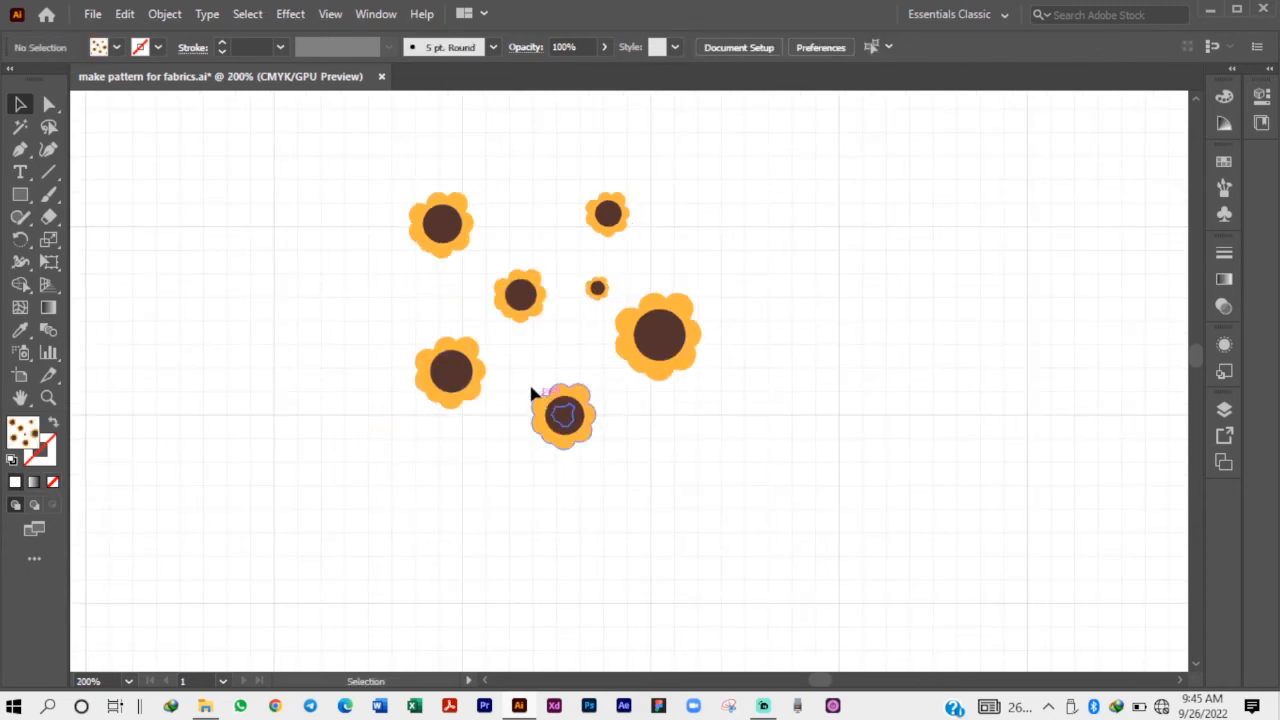
{"action": "scroll", "coordinate": [581, 384], "scroll_direction": "down", "scroll_amount": 1}
{"action": "scroll", "coordinate": [581, 384], "scroll_direction": "down", "scroll_amount": 2}
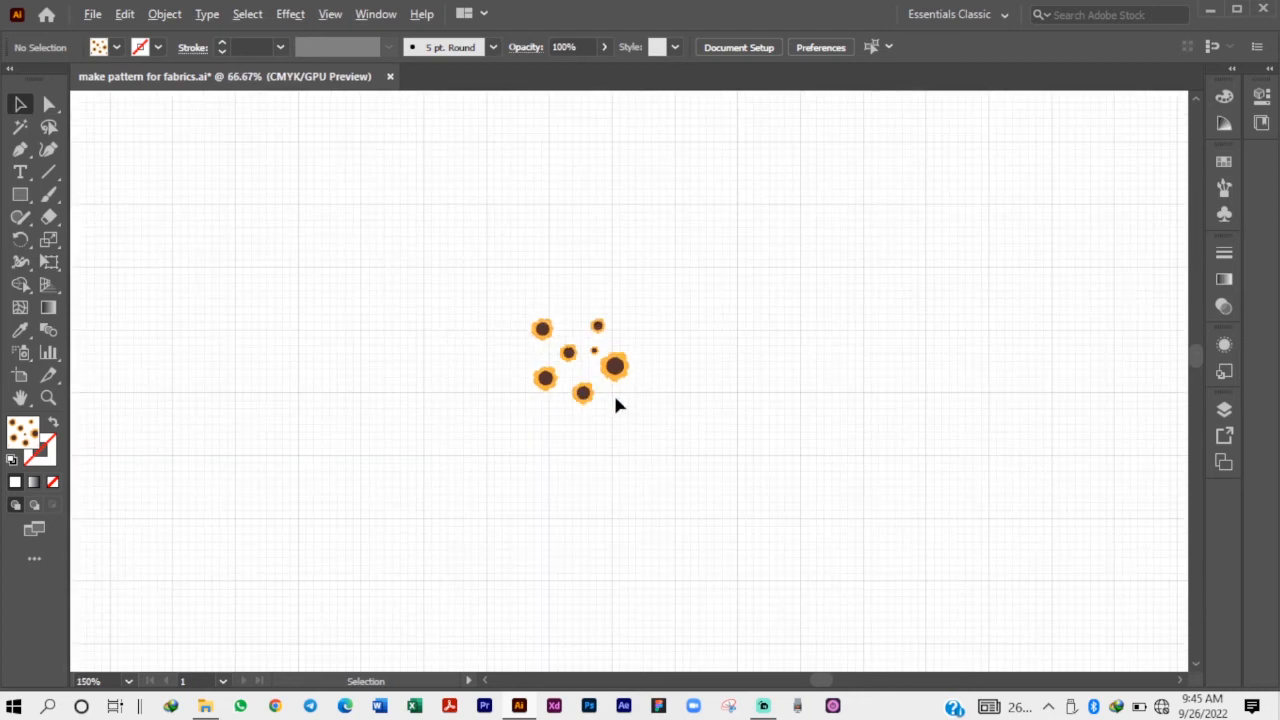
Make a new pattern from all seven sunflowers.
{"action": "scroll", "coordinate": [613, 395], "scroll_direction": "up", "scroll_amount": 3}
{"action": "left_click_drag", "start_coordinate": [646, 424], "coordinate": [324, 130]}
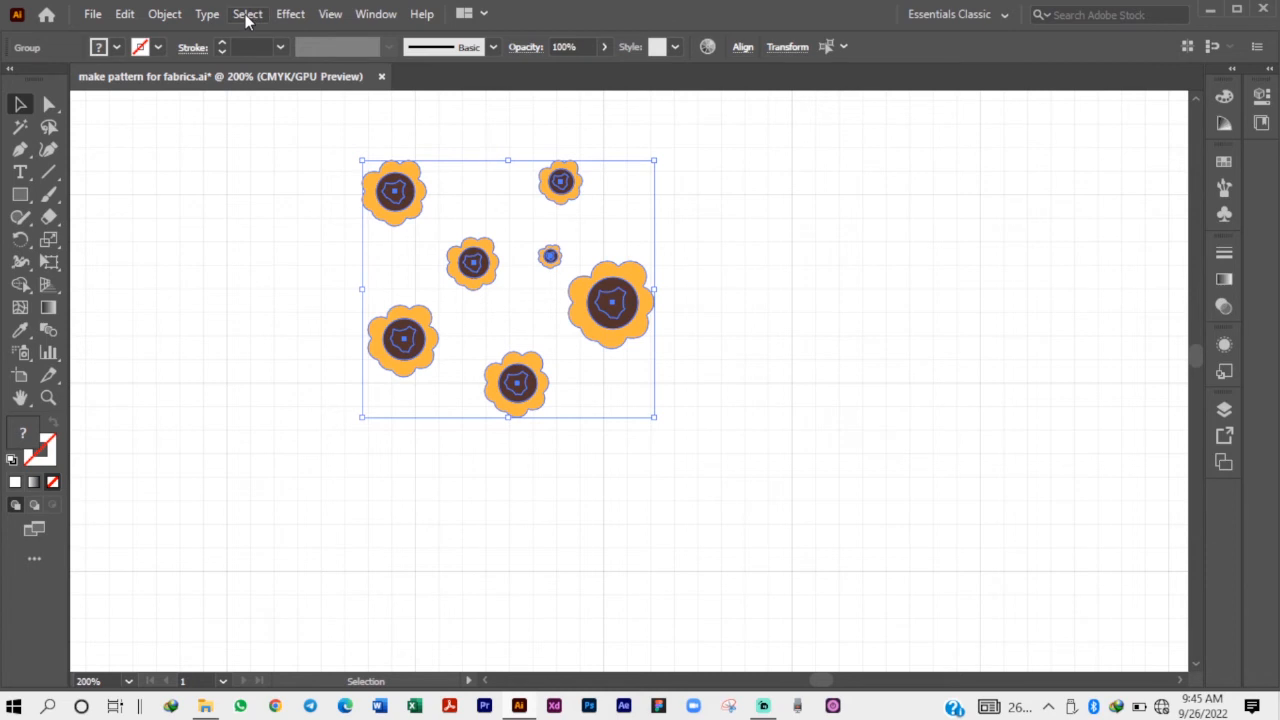
{"action": "left_click", "coordinate": [165, 14]}
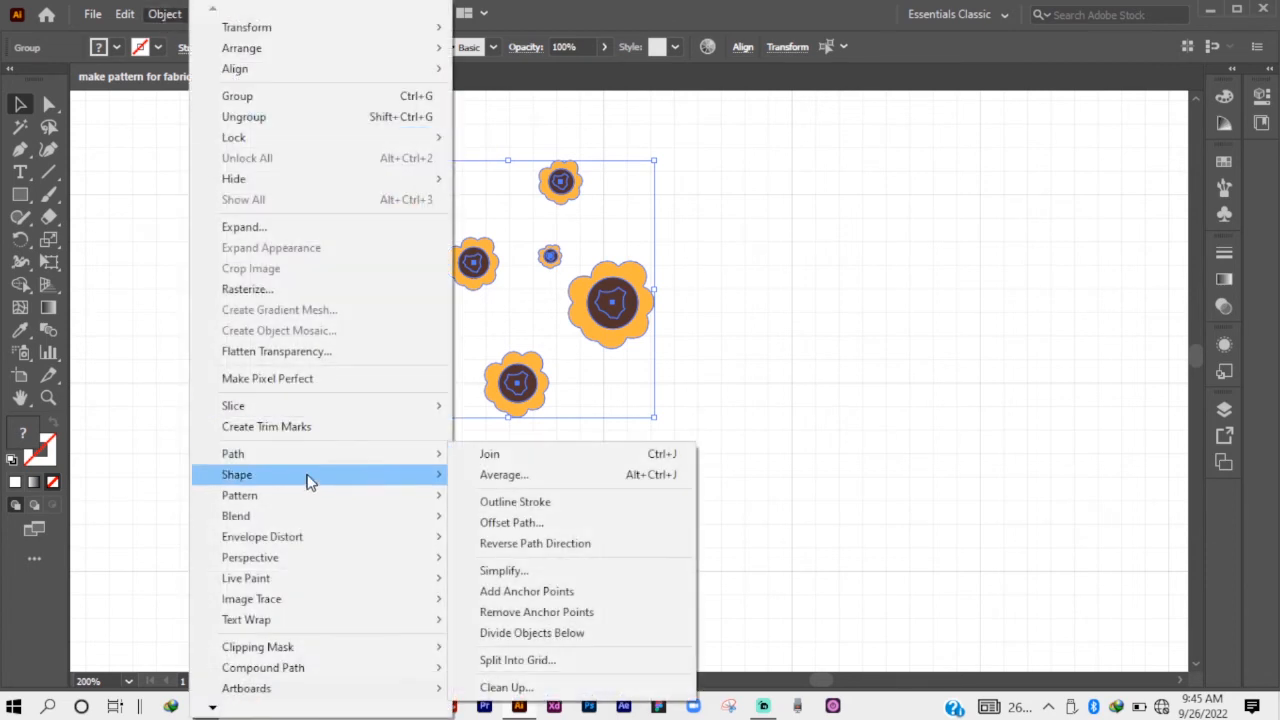
{"action": "mouse_move", "coordinate": [300, 496]}
{"action": "left_click", "coordinate": [488, 497]}
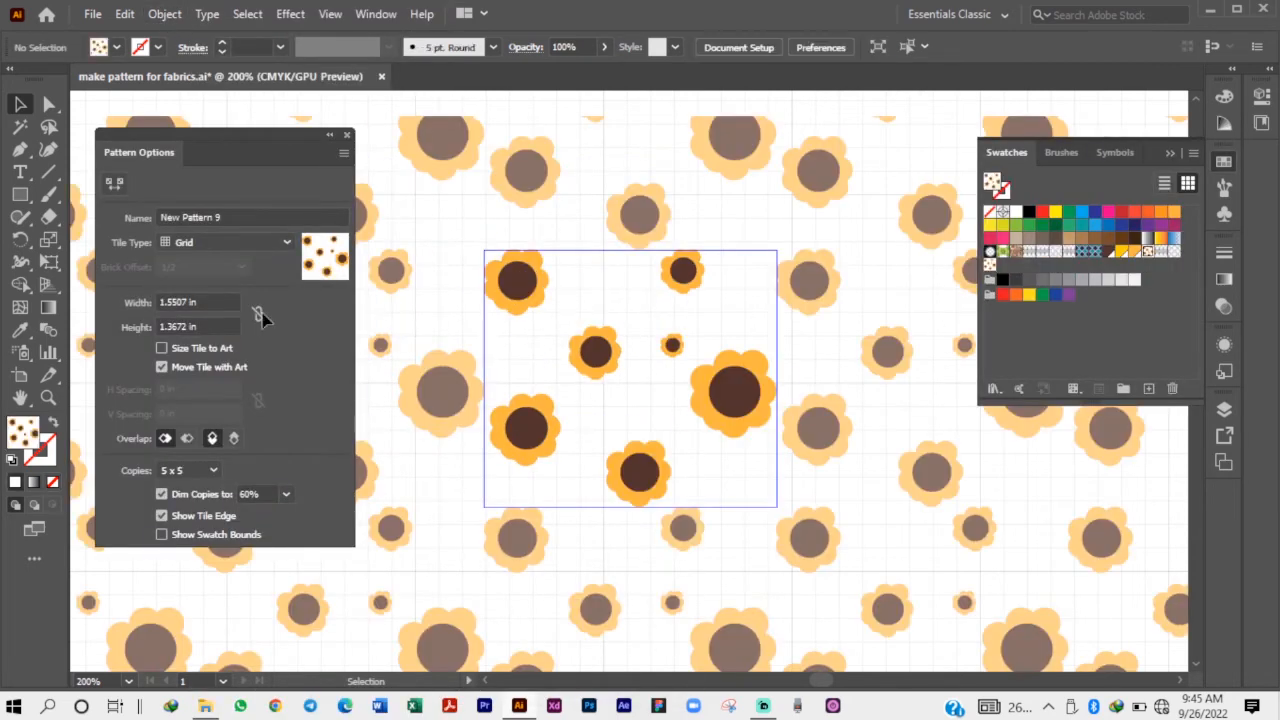
Set the pattern tile's width and height to 2 in each.
{"action": "scroll", "coordinate": [514, 357], "scroll_direction": "down", "scroll_amount": 2, "text": "alt"}
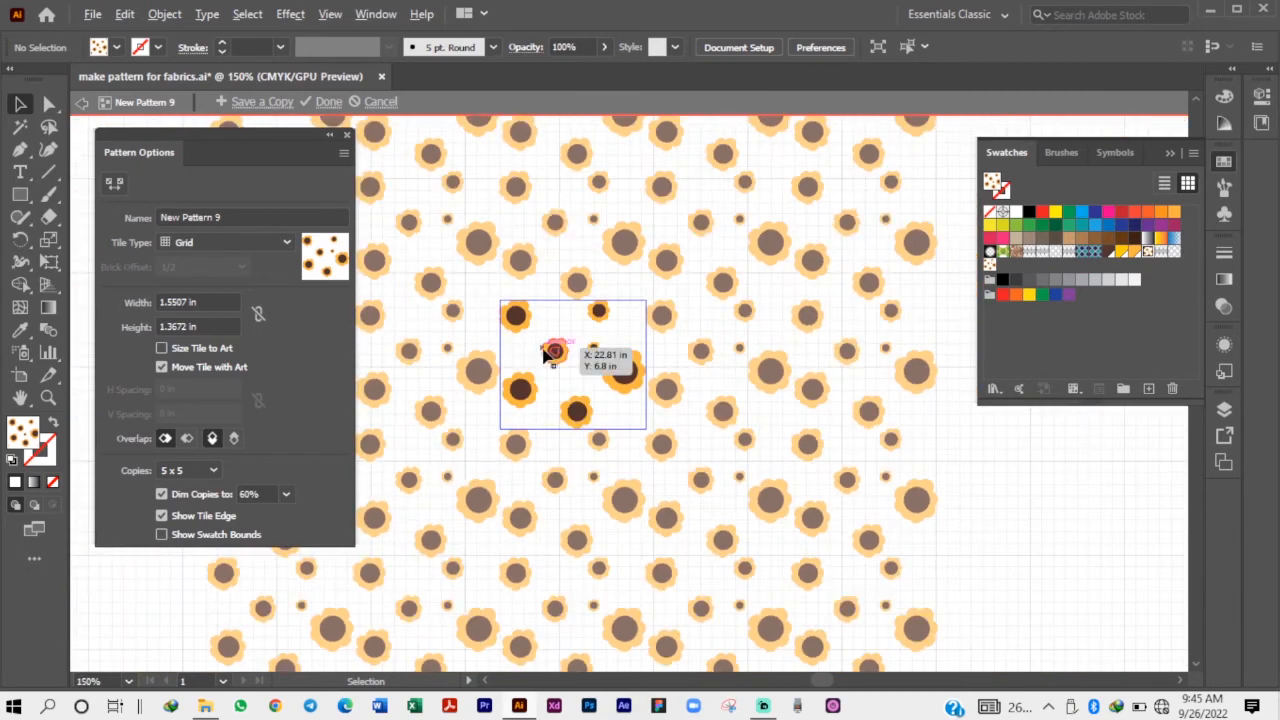
{"action": "scroll", "coordinate": [535, 372], "scroll_direction": "up", "scroll_amount": 2, "text": "alt"}
{"action": "scroll", "coordinate": [535, 375], "scroll_direction": "up", "scroll_amount": 1, "text": "alt"}
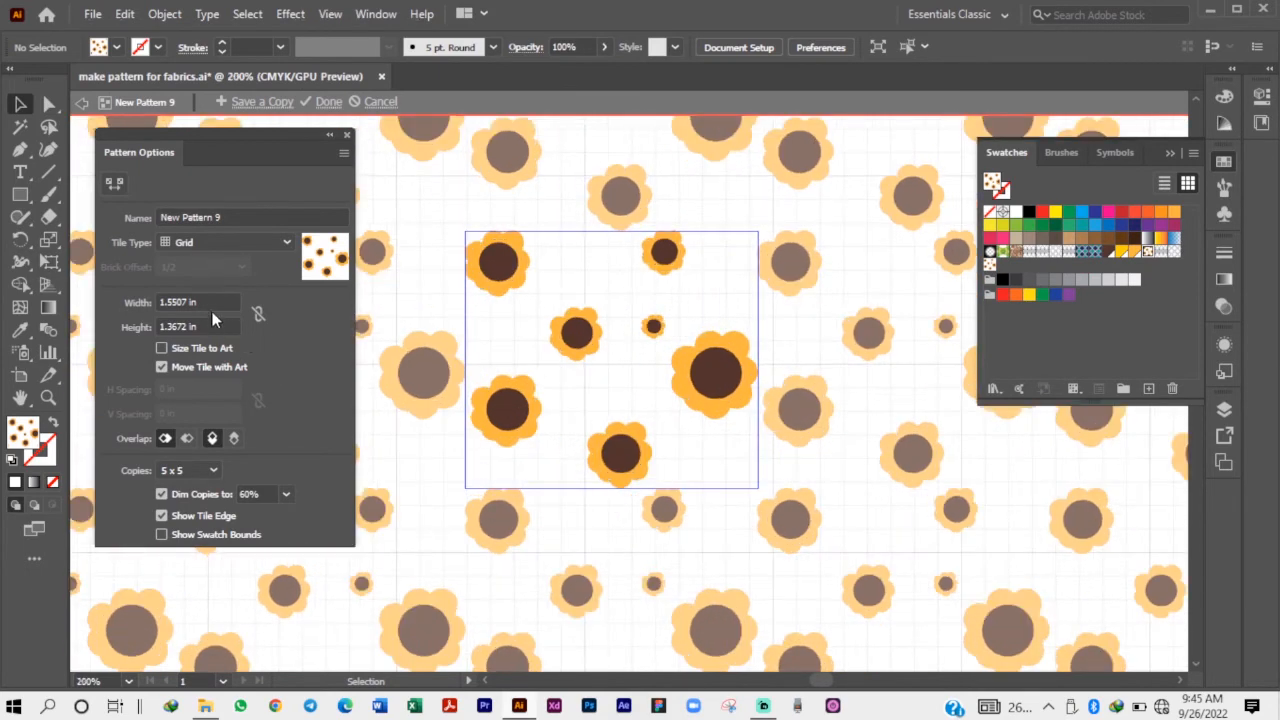
{"action": "left_click_drag", "start_coordinate": [205, 302], "coordinate": [118, 311]}
{"action": "type", "text": "2"}
{"action": "key", "text": "Return"}
{"action": "left_click_drag", "start_coordinate": [220, 327], "coordinate": [108, 339]}
{"action": "type", "text": "2"}
{"action": "key", "text": "Return"}
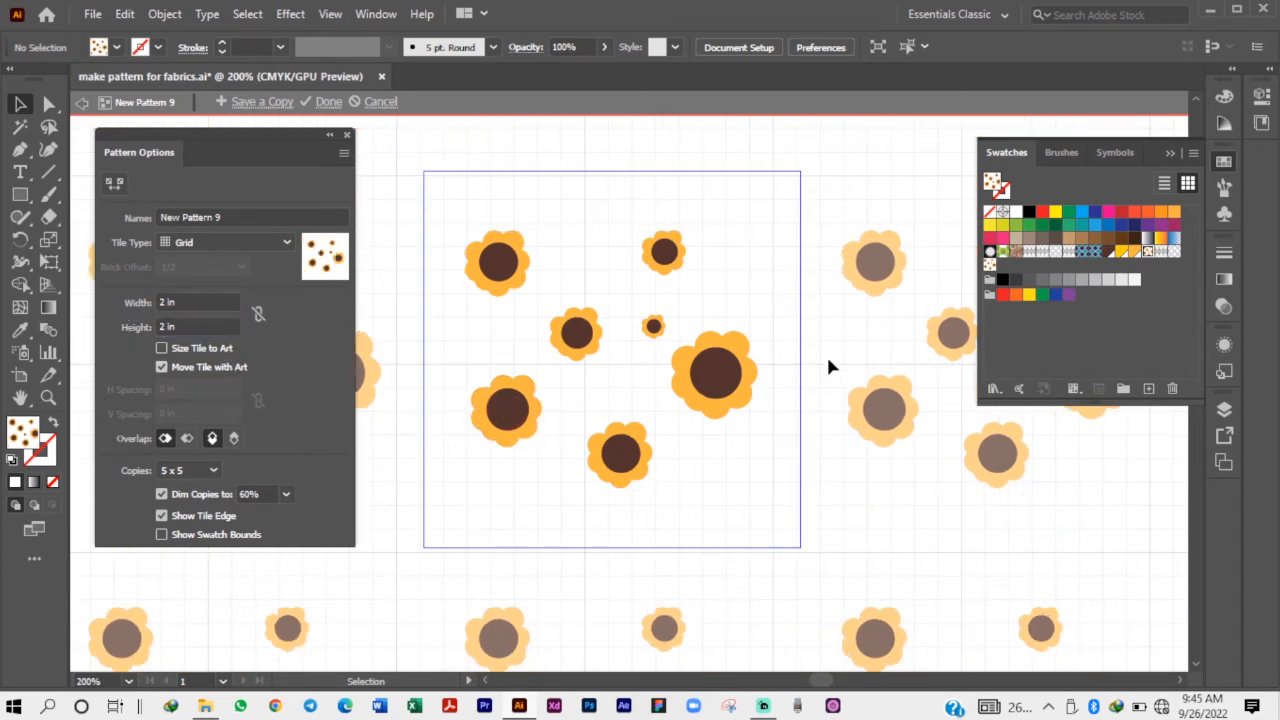
Set the pattern tile's height and width to 1.5 in each and link the two dimensions.
{"action": "scroll", "coordinate": [800, 385], "scroll_direction": "down", "scroll_amount": 2}
{"action": "scroll", "coordinate": [658, 323], "scroll_direction": "down", "scroll_amount": 1}
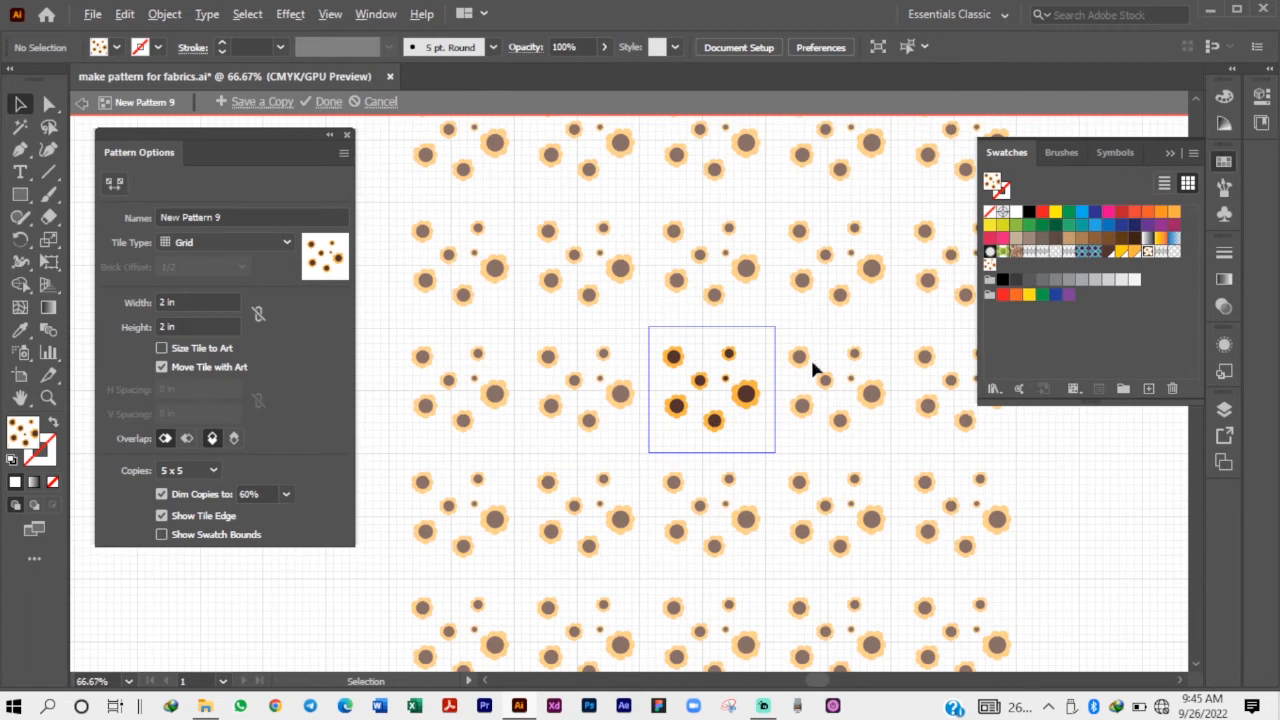
{"action": "scroll", "coordinate": [790, 378], "scroll_direction": "up", "scroll_amount": 1}
{"action": "scroll", "coordinate": [678, 330], "scroll_direction": "up", "scroll_amount": 2}
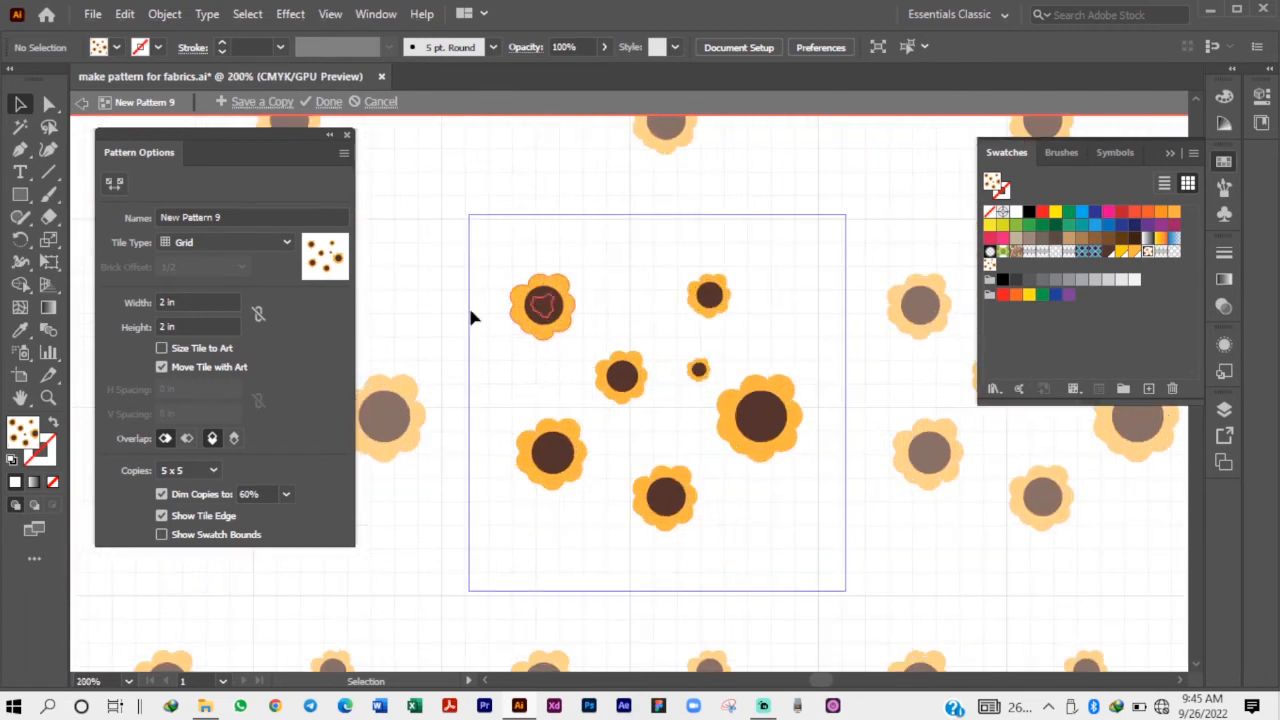
{"action": "left_click", "coordinate": [172, 327]}
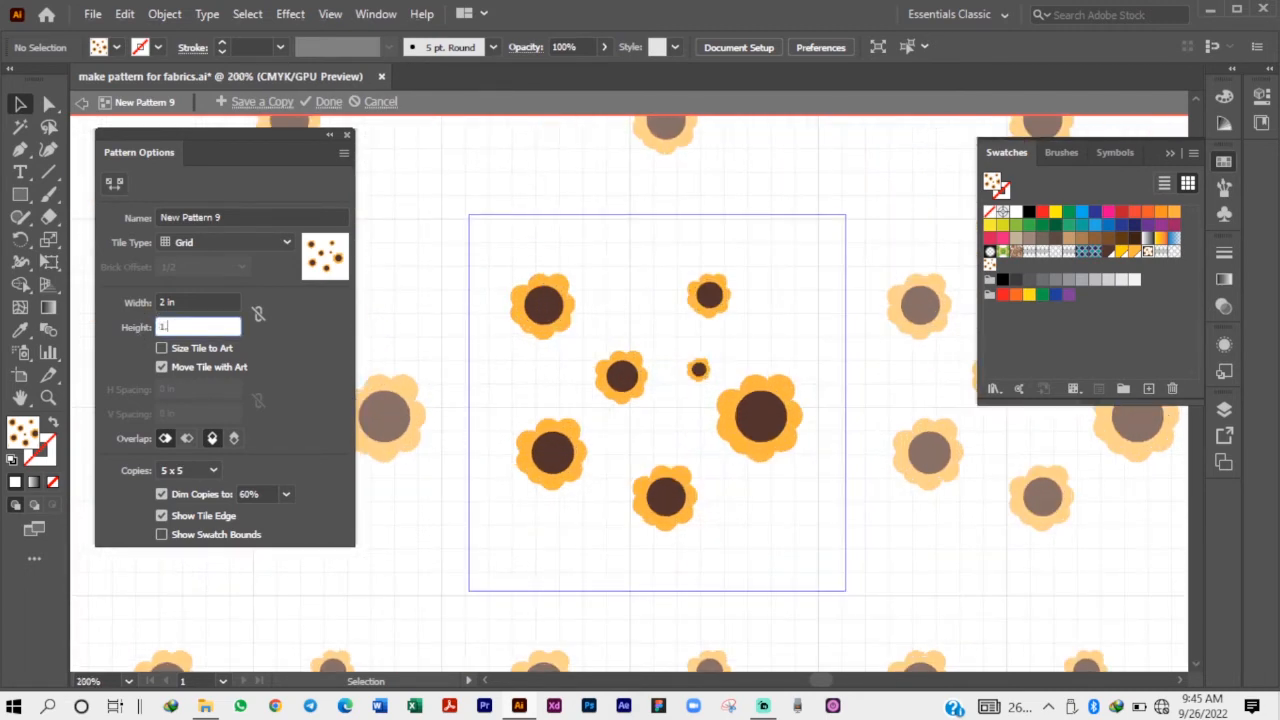
{"action": "type", "text": "1.5"}
{"action": "key", "text": "Return"}
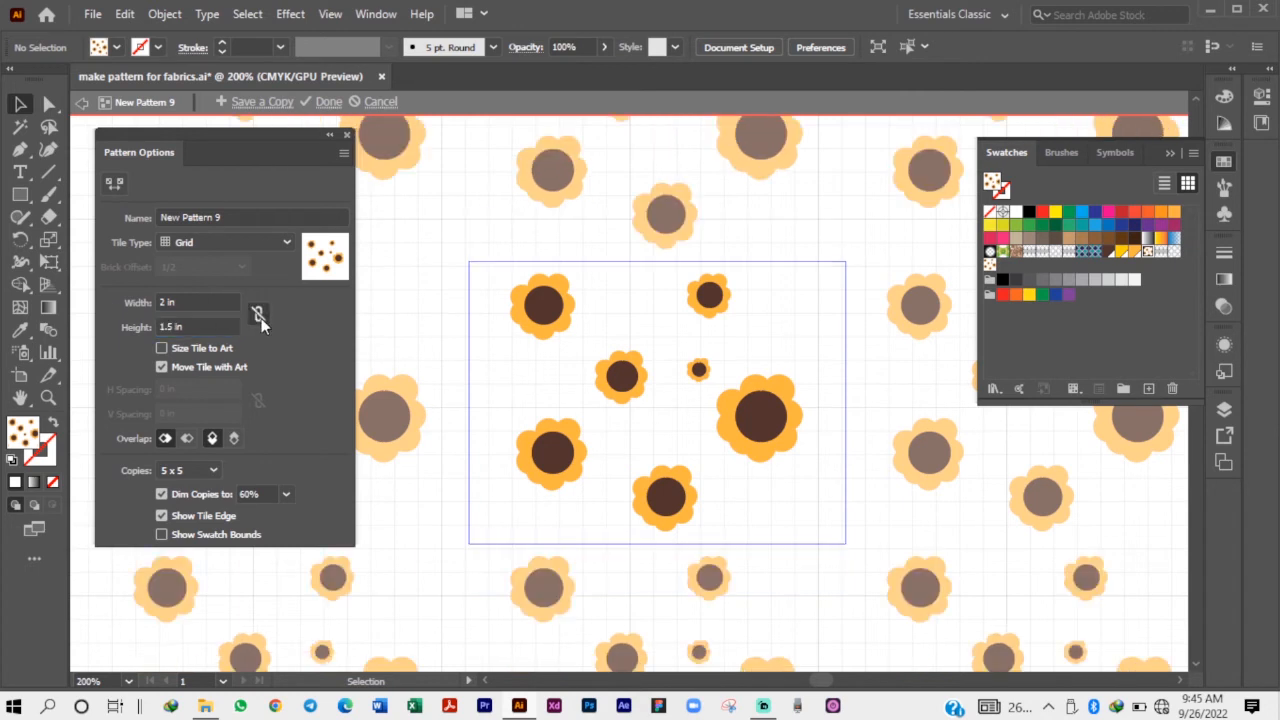
{"action": "left_click", "coordinate": [200, 302]}
{"action": "type", "text": "1"}
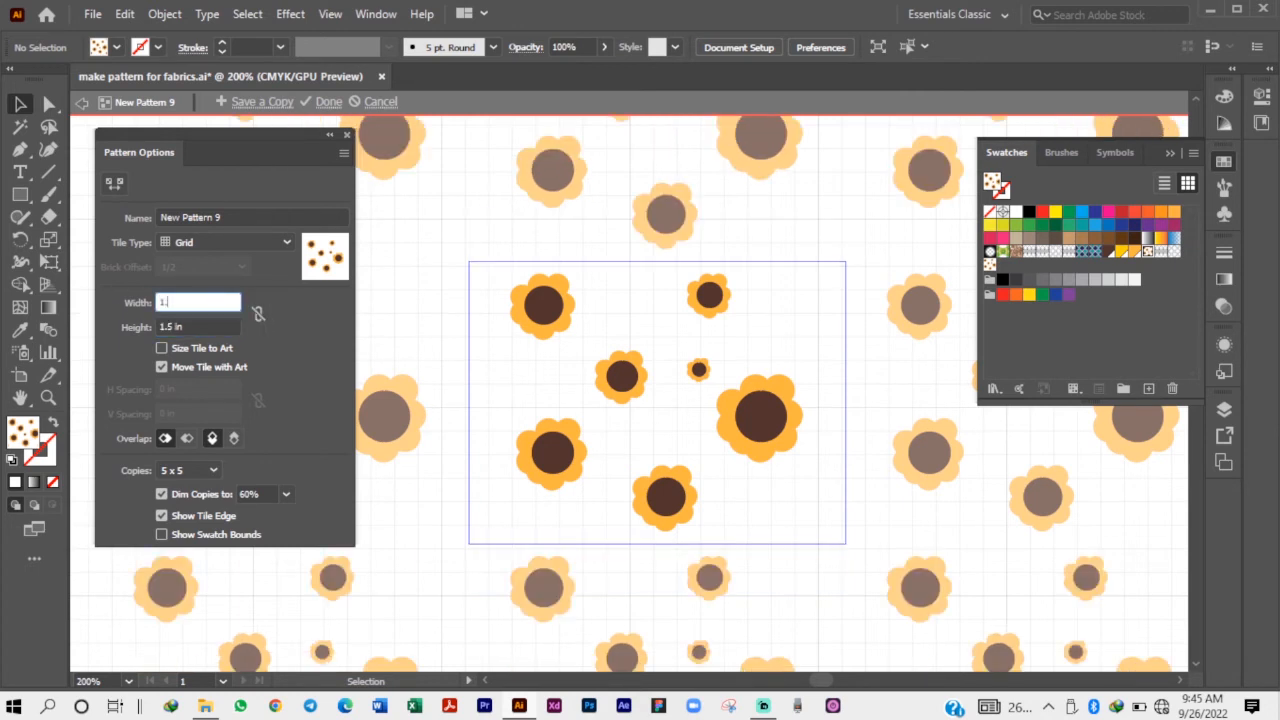
{"action": "type", "text": ".5"}
{"action": "key", "text": "Return"}
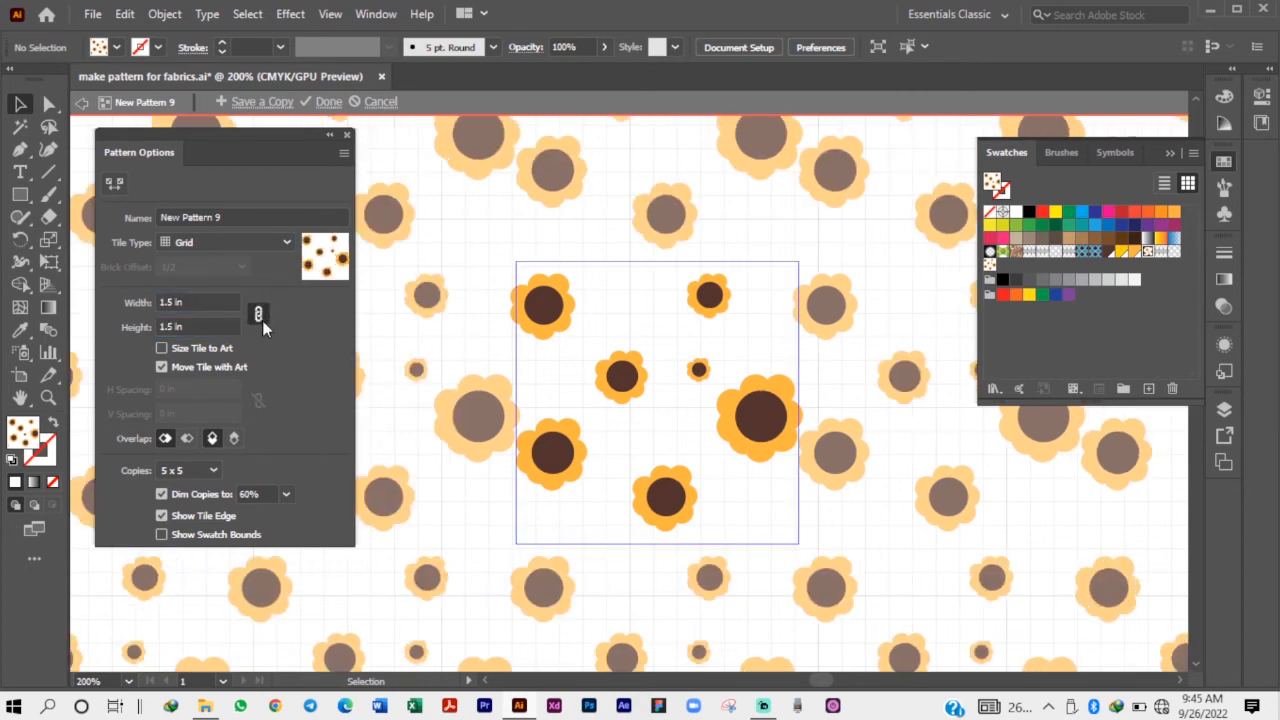
Set the linked tile height and width to 1.8 in.
{"action": "left_click", "coordinate": [199, 325]}
{"action": "type", "text": "1"}
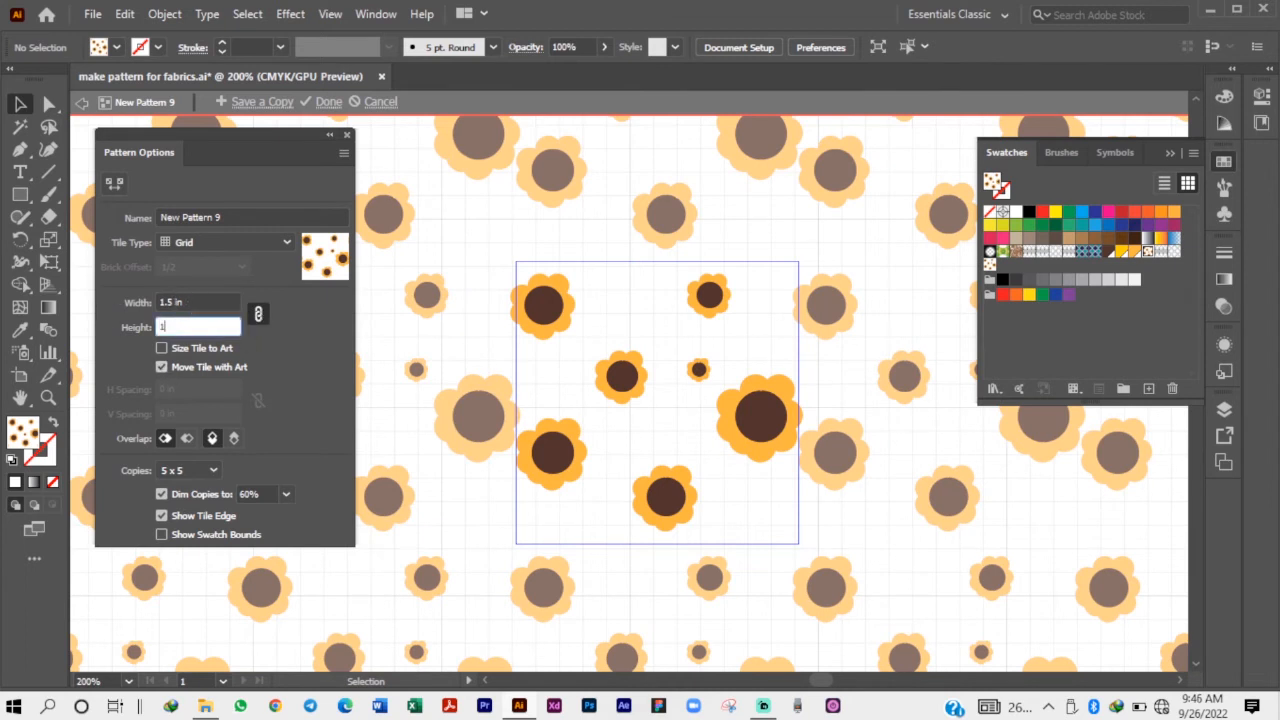
{"action": "type", "text": ".8"}
{"action": "key", "text": "Return"}
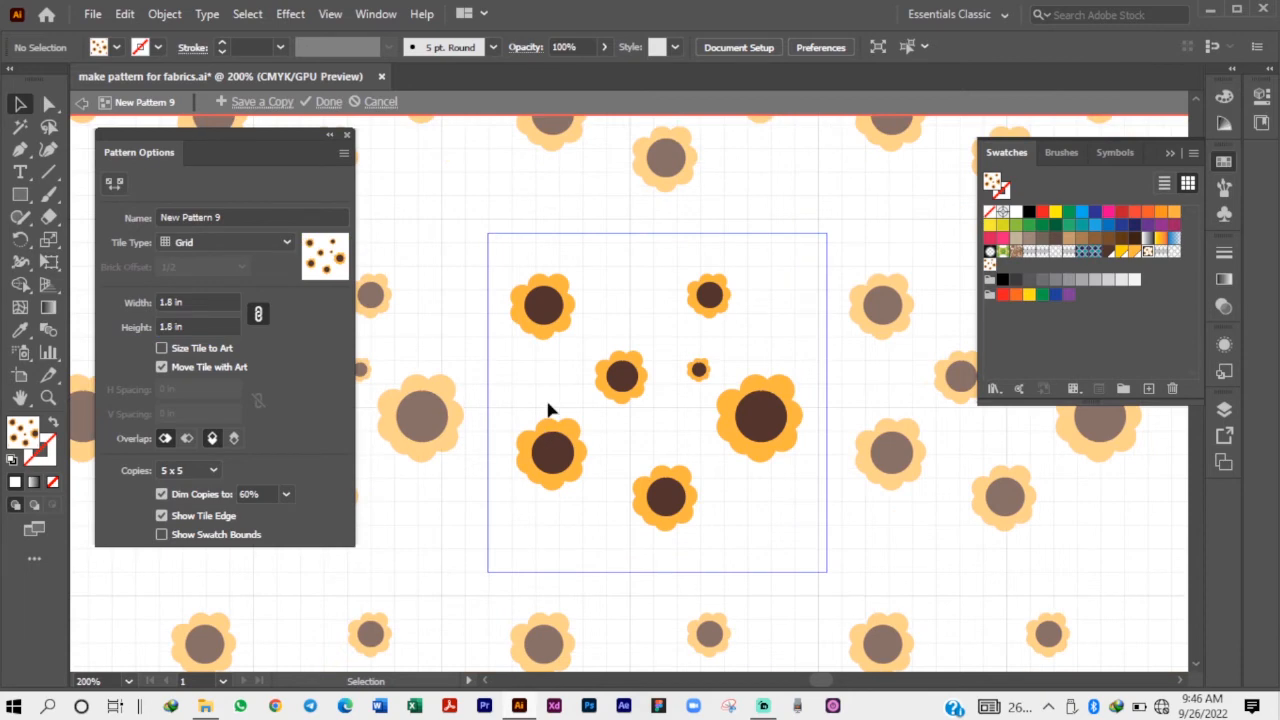
Set the linked tile dimensions back to 1.5 in.
{"action": "scroll", "coordinate": [553, 415], "scroll_direction": "down", "scroll_amount": 2}
{"action": "scroll", "coordinate": [632, 424], "scroll_direction": "up", "scroll_amount": 4}
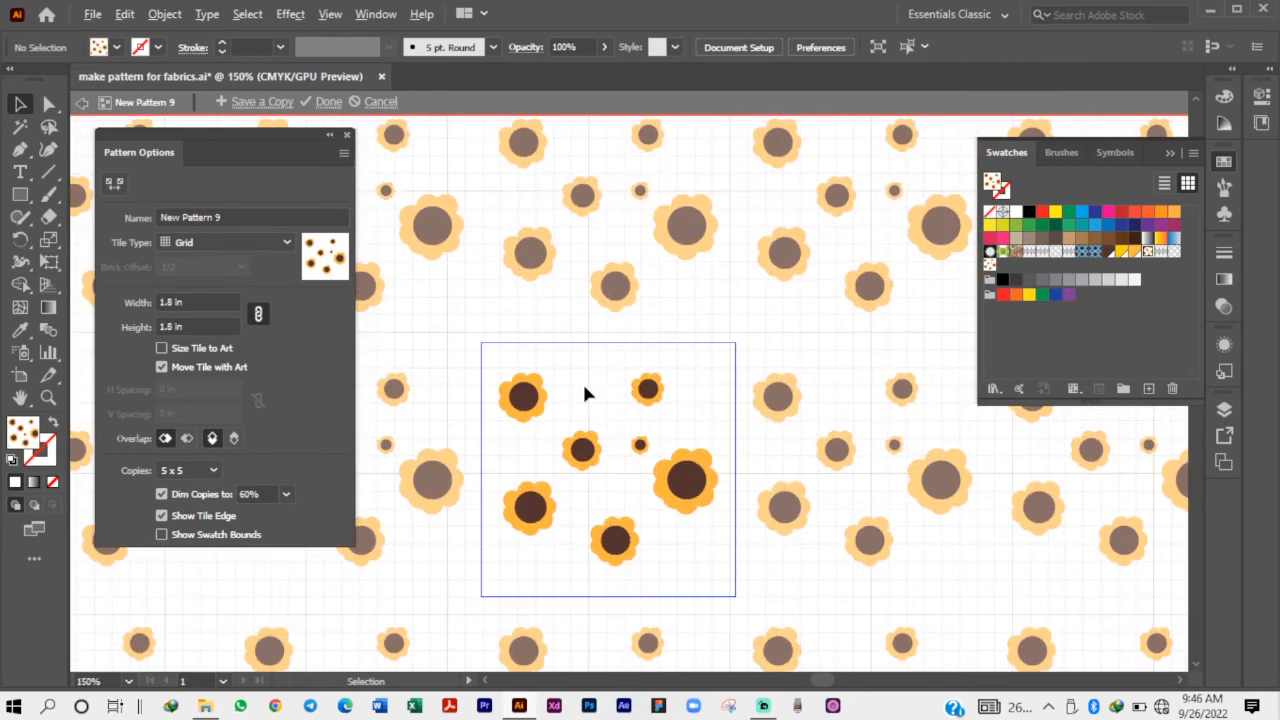
{"action": "scroll", "coordinate": [533, 330], "scroll_direction": "down", "scroll_amount": 3}
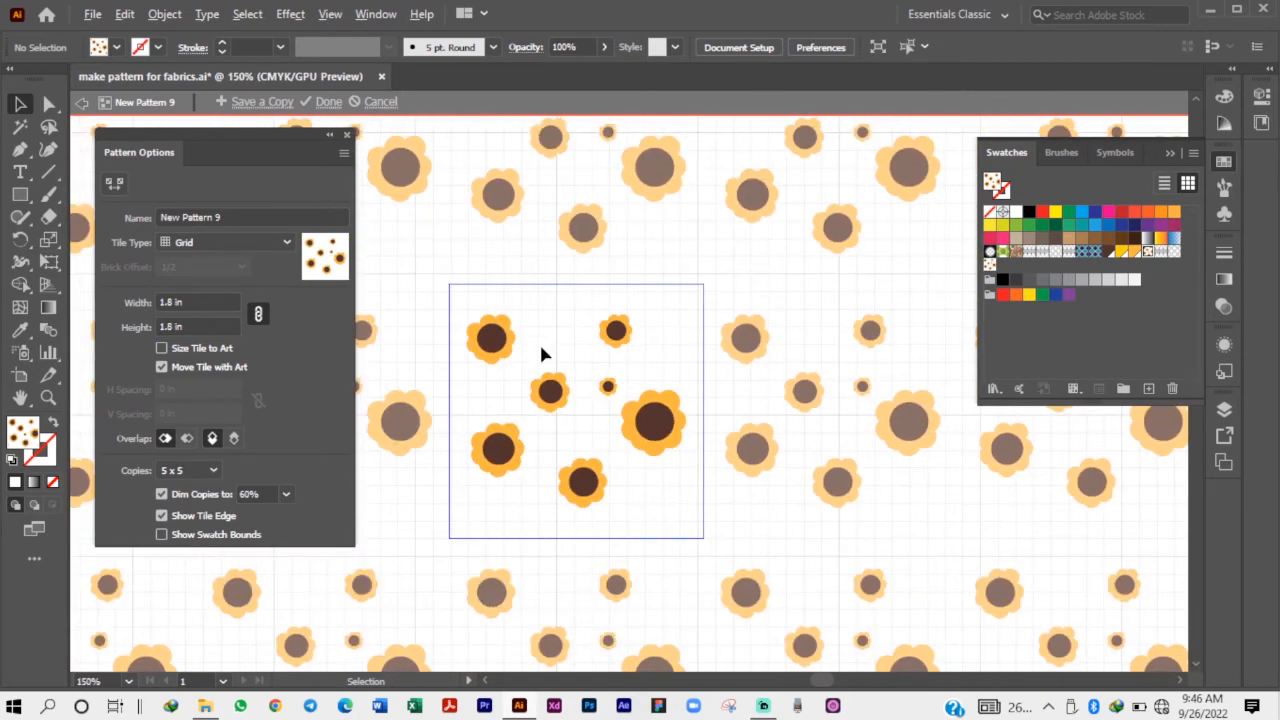
{"action": "left_click", "coordinate": [185, 326]}
{"action": "type", "text": "1"}
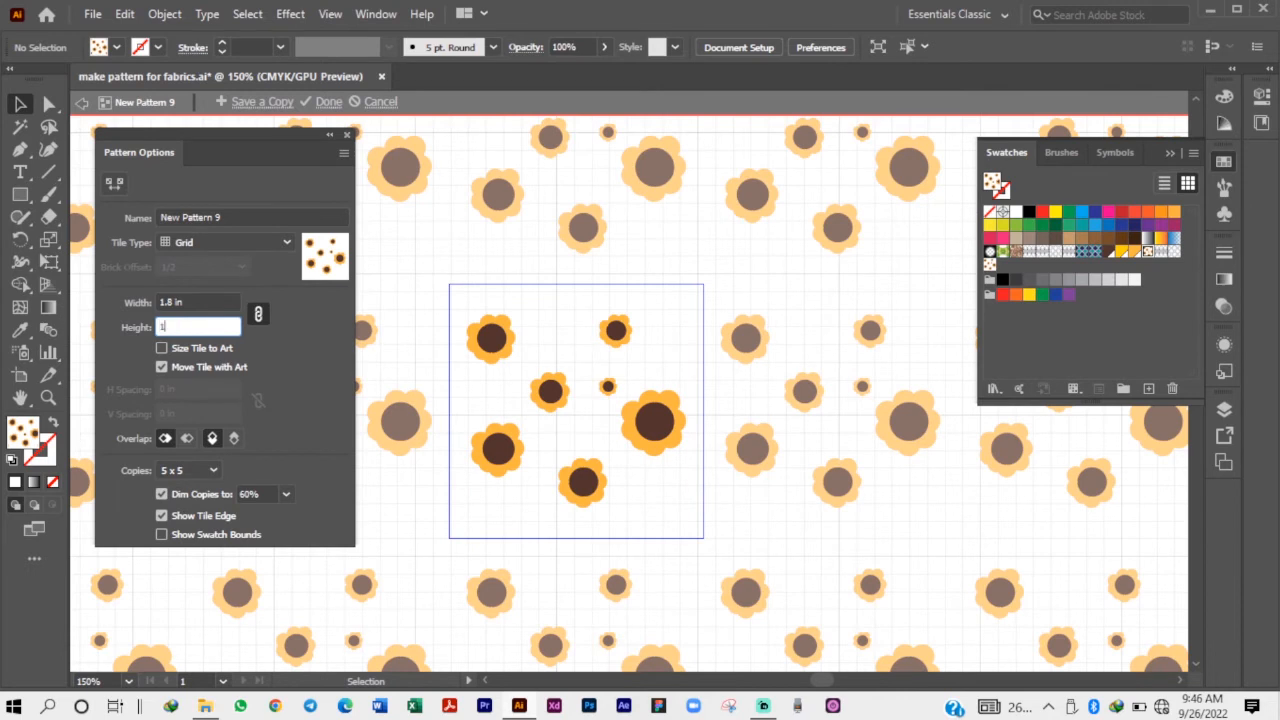
{"action": "type", "text": ".8"}
{"action": "key", "text": "Return"}
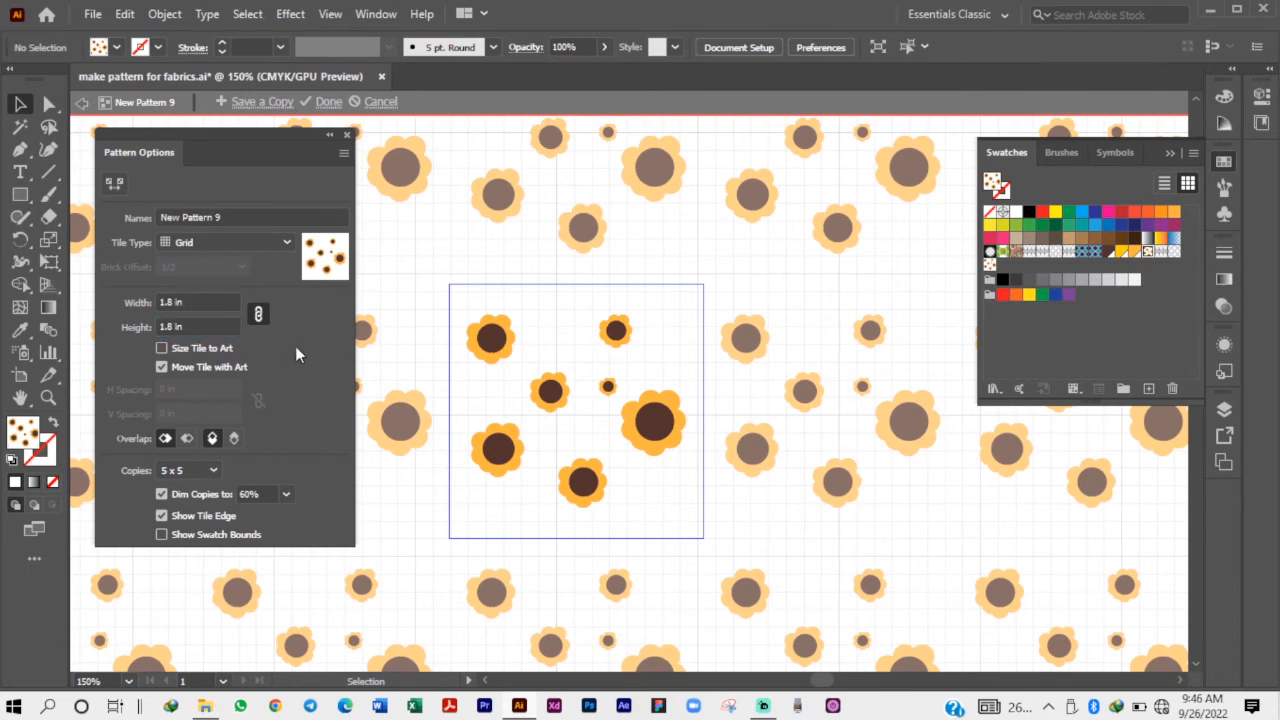
{"action": "left_click", "coordinate": [197, 327]}
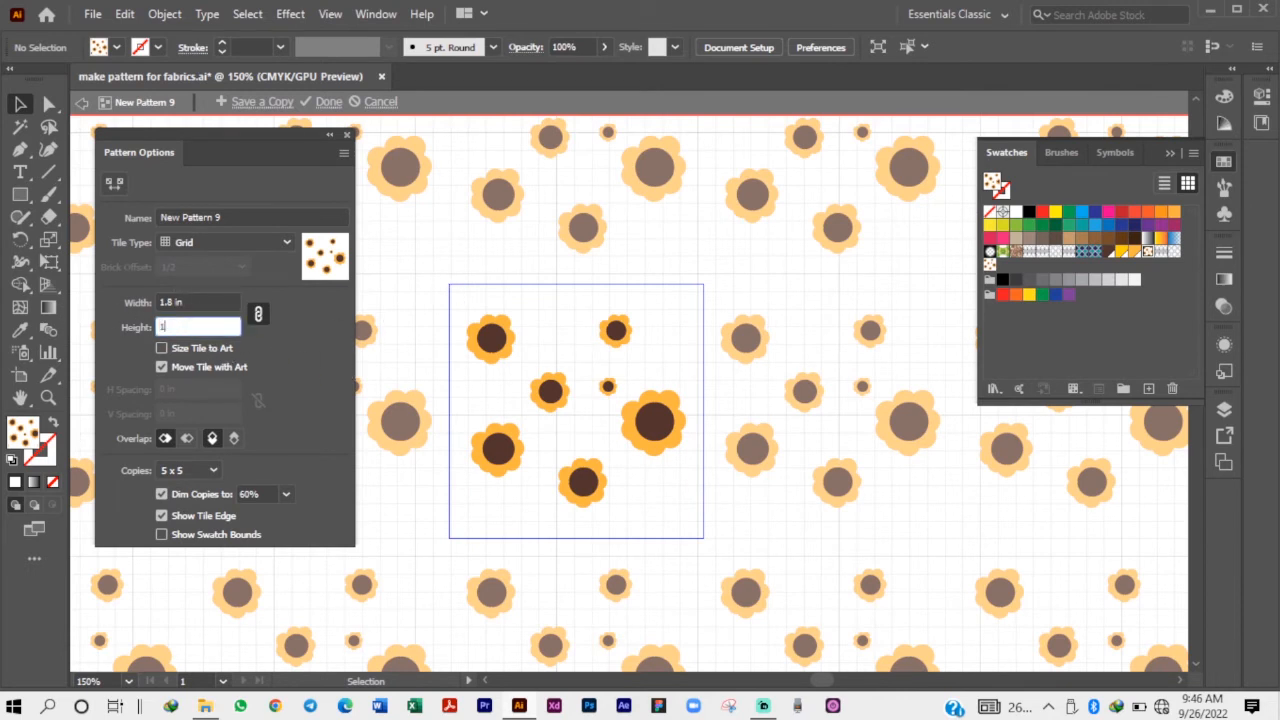
{"action": "key", "text": "Return"}
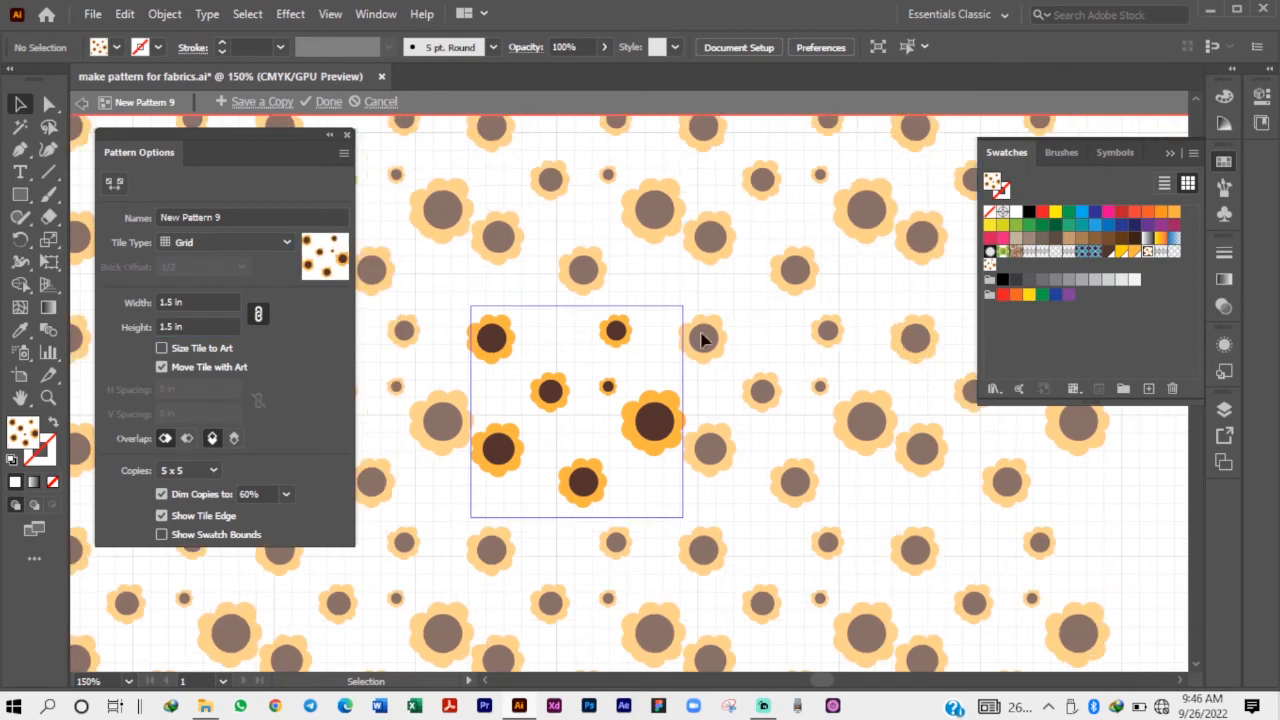
Try a 1 in linked tile size with the largest sunflower moved towards the tile's centre, and undo both changes.
{"action": "left_click", "coordinate": [215, 327]}
{"action": "type", "text": "1"}
{"action": "key", "text": "Return"}
{"action": "scroll", "coordinate": [575, 430], "scroll_direction": "up", "scroll_amount": 1}
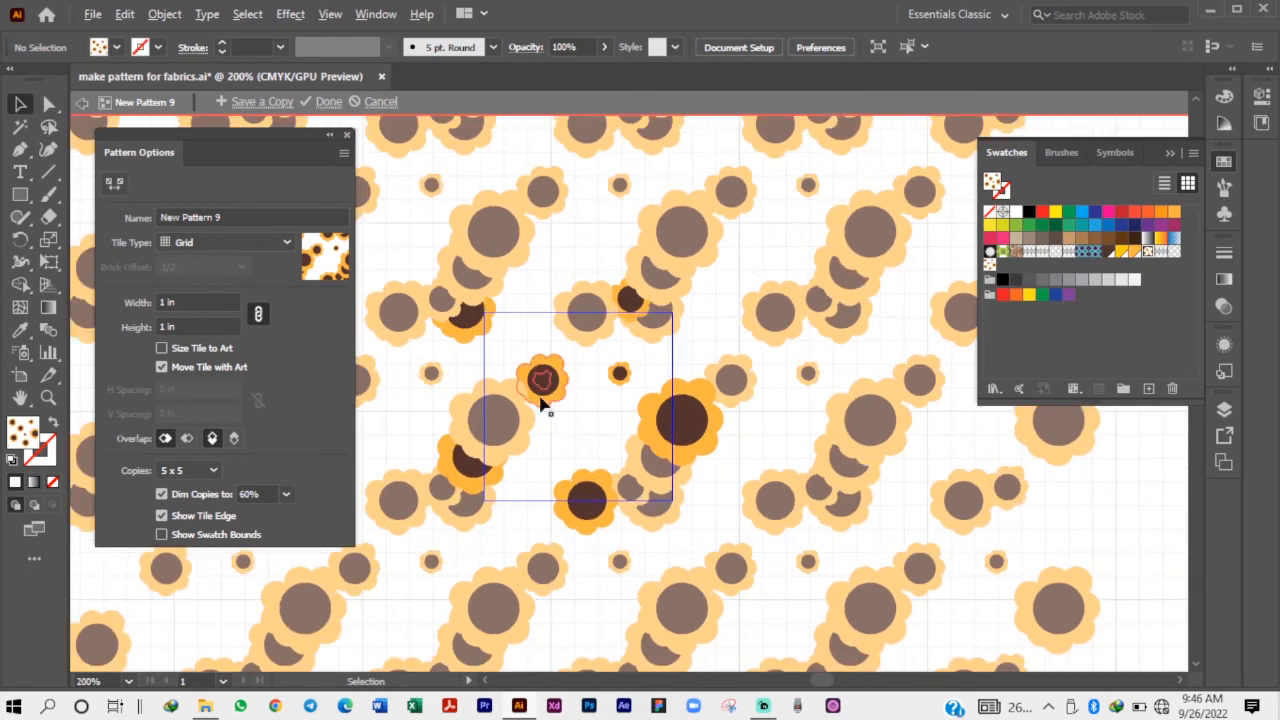
{"action": "left_click_drag", "start_coordinate": [653, 424], "coordinate": [574, 431]}
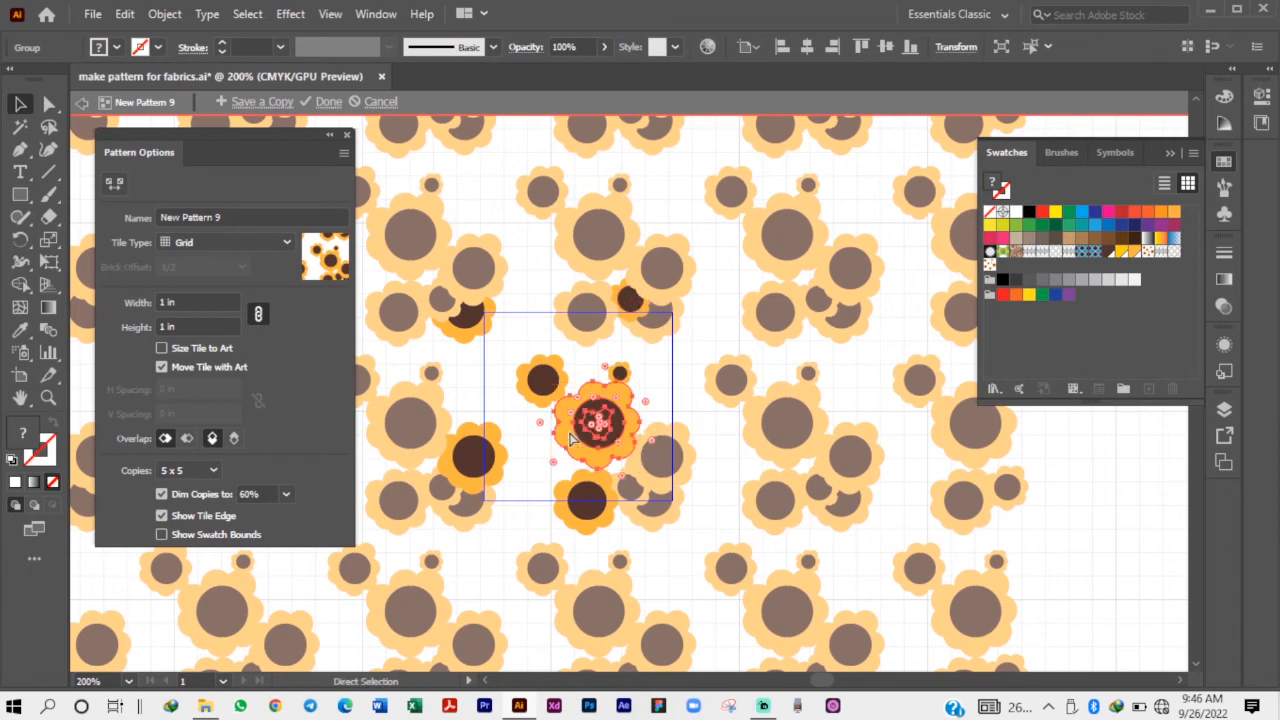
{"action": "key", "text": "ctrl+z"}
{"action": "key", "text": "ctrl+z"}
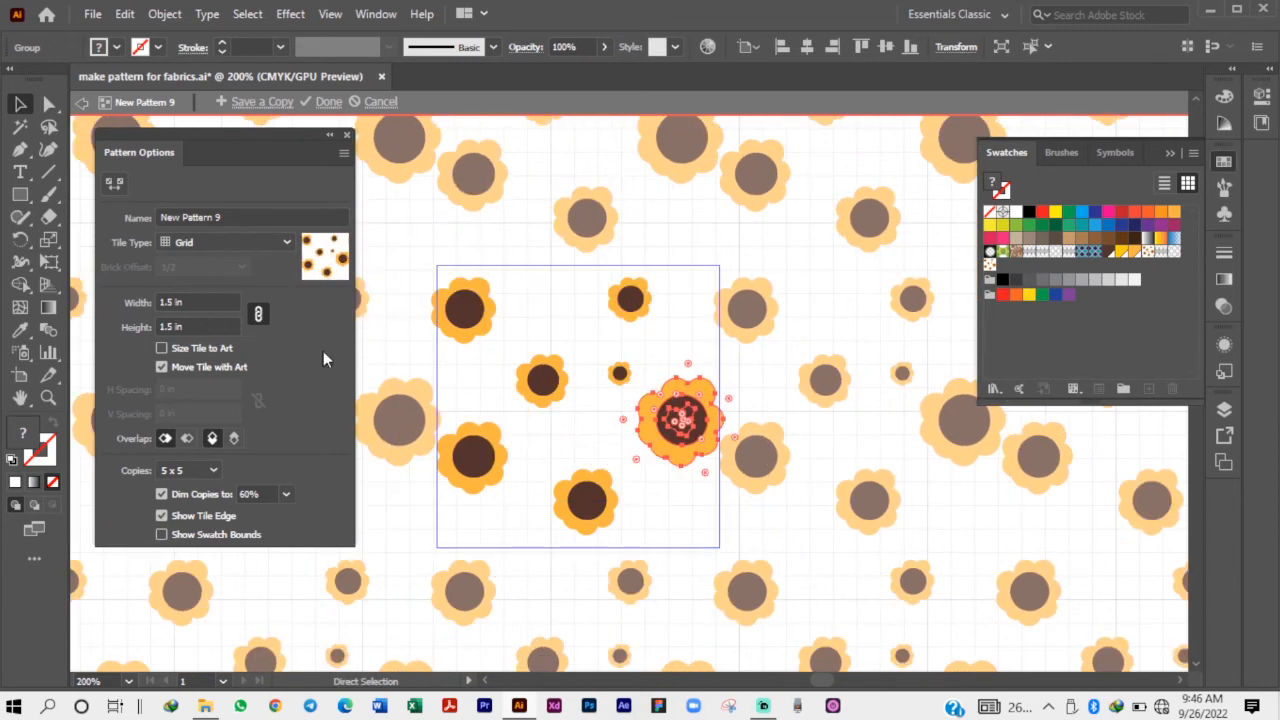
Move the largest sunflower inward and slightly down in the tile, and shift the bottom sunflower to the left.
{"action": "left_click", "coordinate": [539, 424]}
{"action": "scroll", "coordinate": [555, 400], "scroll_direction": "down", "scroll_amount": 2}
{"action": "scroll", "coordinate": [495, 410], "scroll_direction": "up", "scroll_amount": 1}
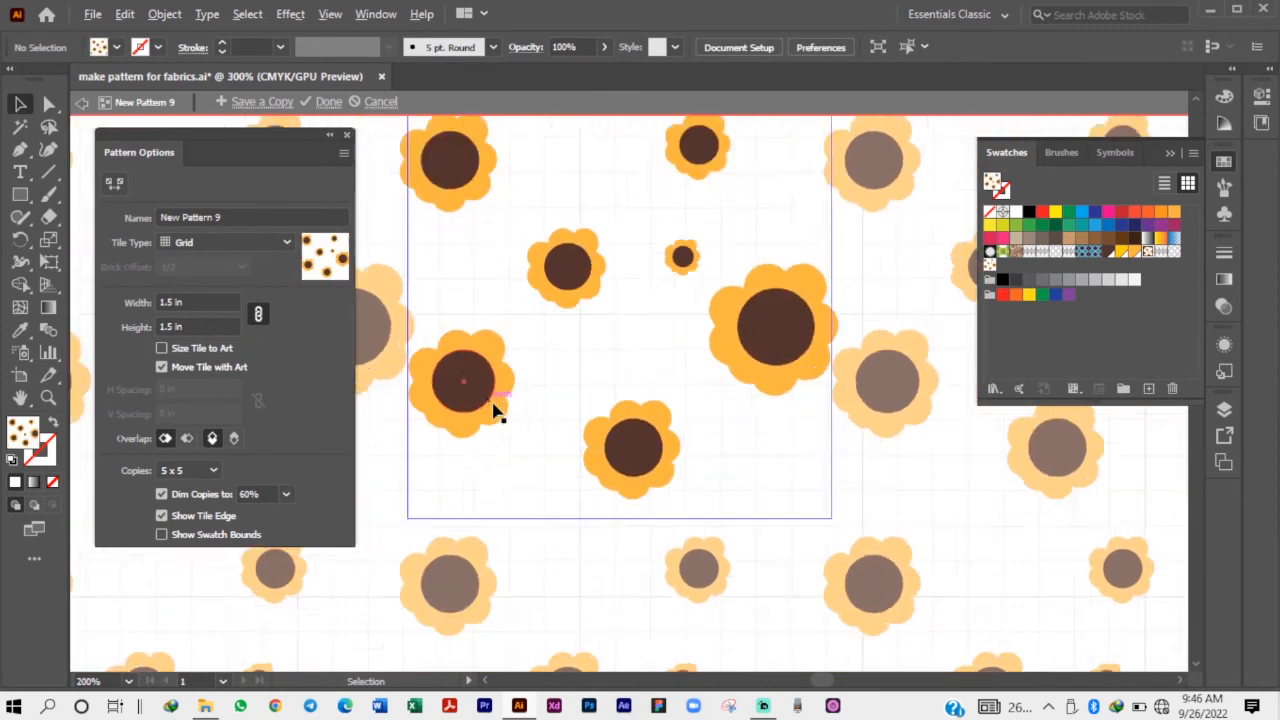
{"action": "scroll", "coordinate": [493, 482], "scroll_direction": "down", "scroll_amount": 1}
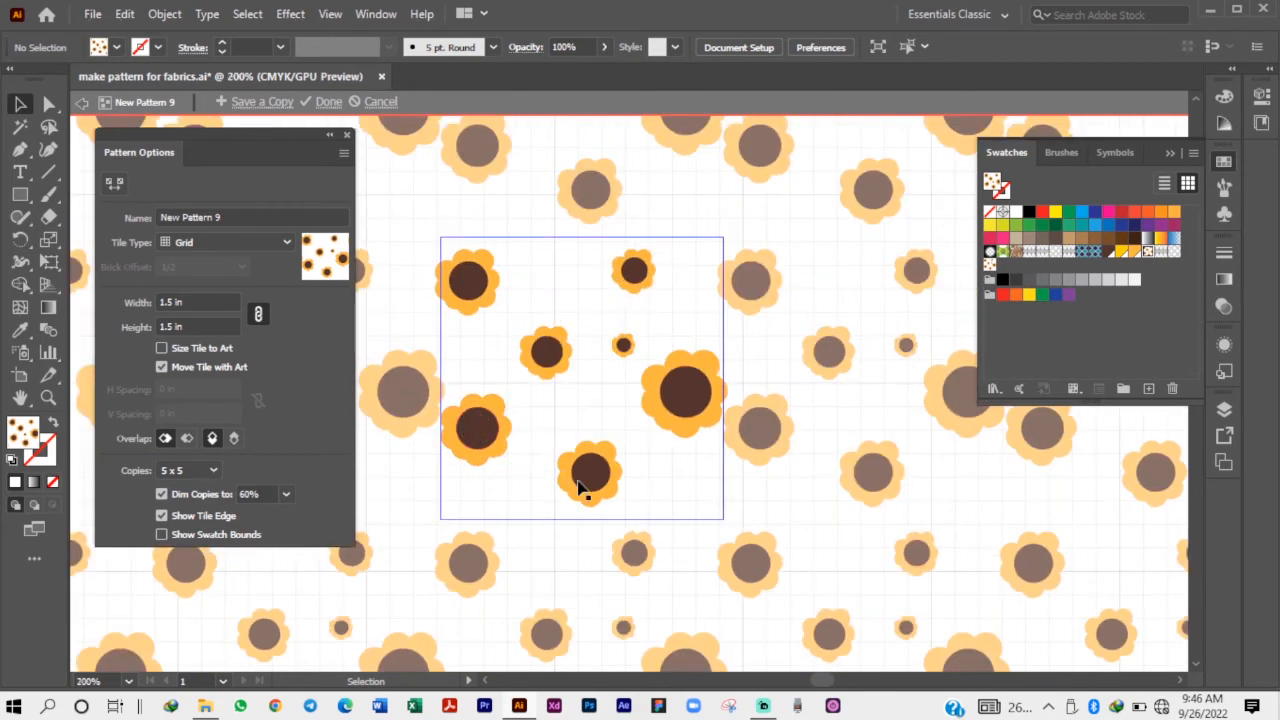
{"action": "scroll", "coordinate": [578, 487], "scroll_direction": "down", "scroll_amount": 3}
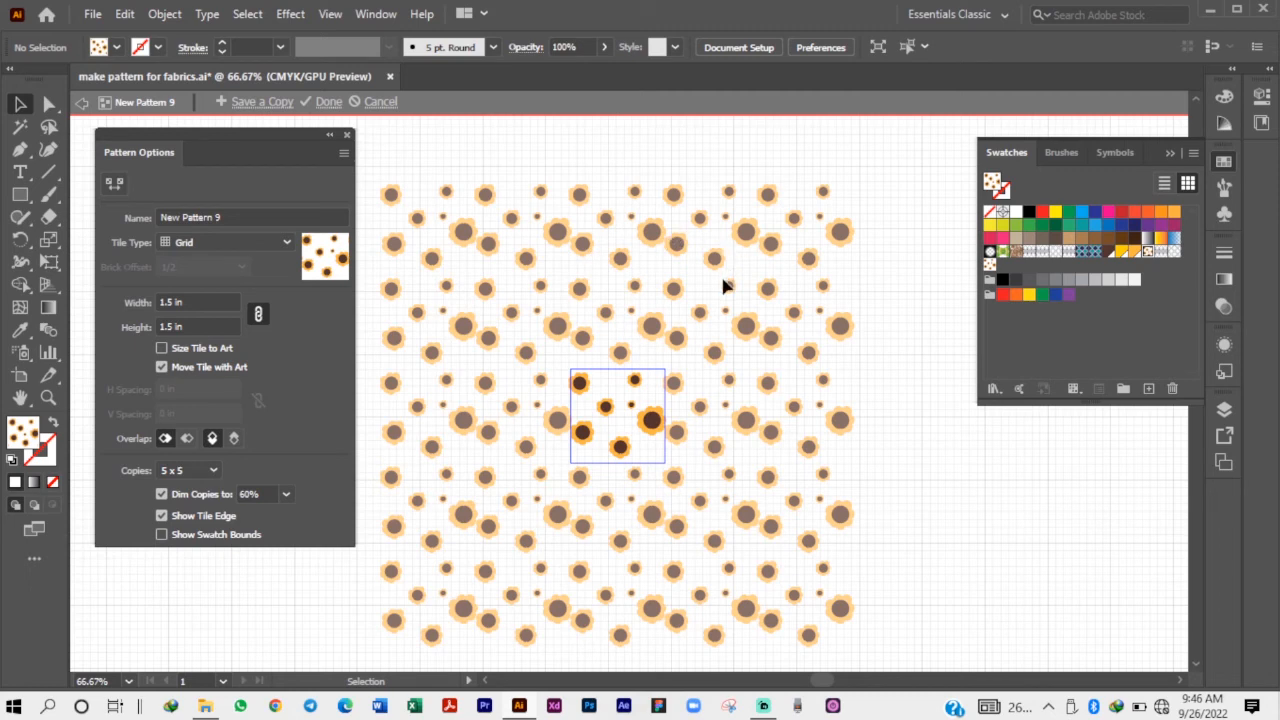
{"action": "scroll", "coordinate": [604, 428], "scroll_direction": "up", "scroll_amount": 4}
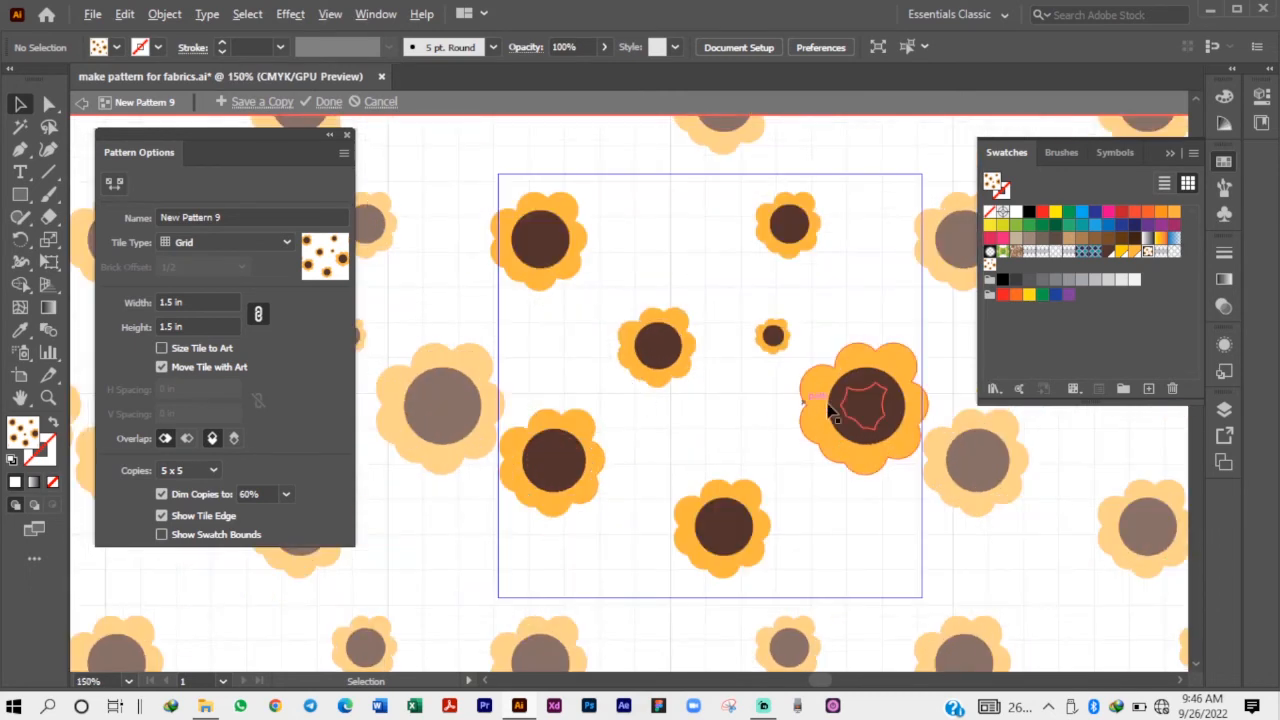
{"action": "left_click_drag", "start_coordinate": [836, 424], "coordinate": [795, 458]}
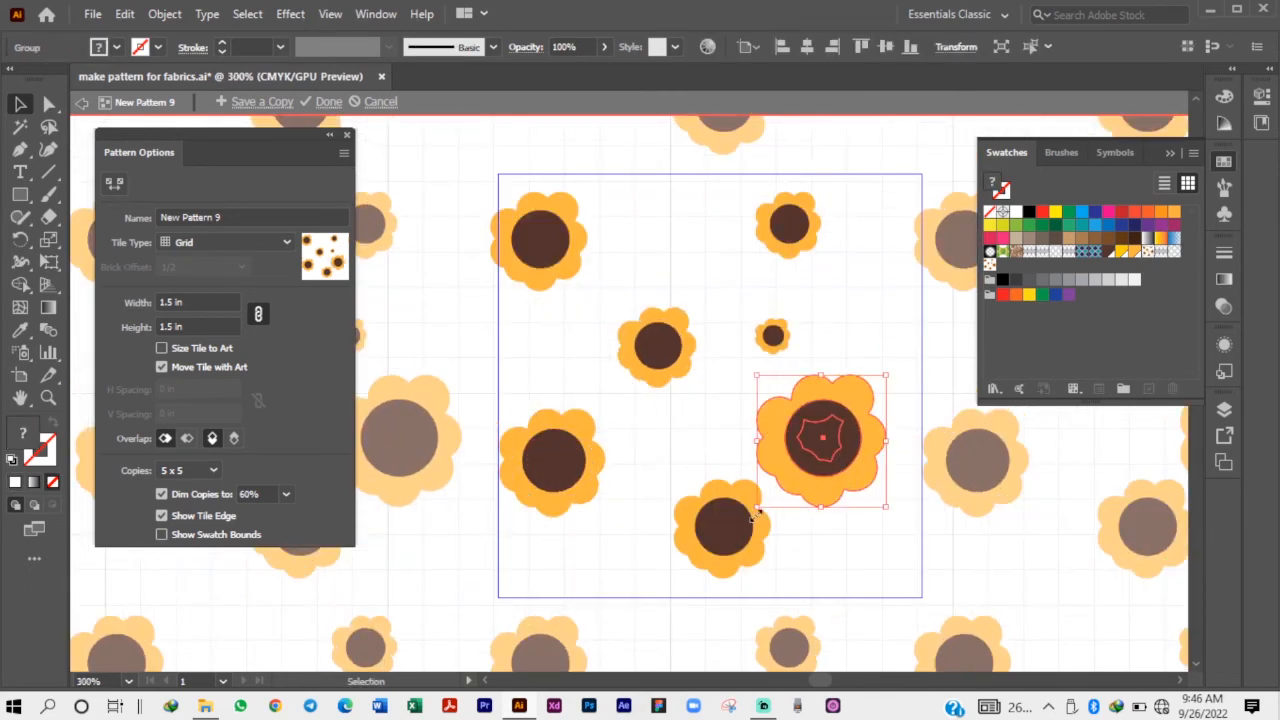
{"action": "left_click_drag", "start_coordinate": [726, 534], "coordinate": [686, 539]}
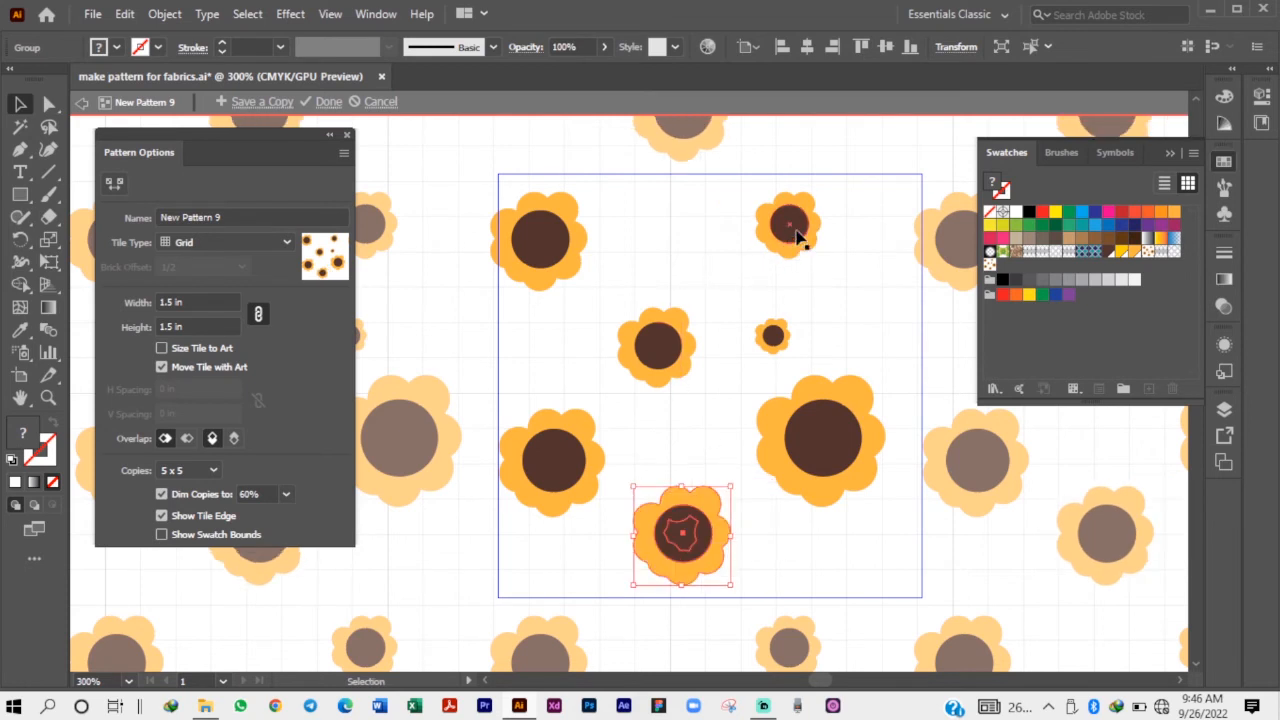
Shift the tile's top-right sunflower slightly right and place a copy of the smallest sunflower below the largest one.
{"action": "left_click_drag", "start_coordinate": [803, 235], "coordinate": [732, 243]}
{"action": "left_click_drag", "start_coordinate": [775, 337], "coordinate": [843, 556]}
{"action": "left_click_drag", "start_coordinate": [728, 244], "coordinate": [822, 246]}
{"action": "key", "text": "ctrl+minus"}
{"action": "key", "text": "ctrl+minus"}
{"action": "key", "text": "ctrl+minus"}
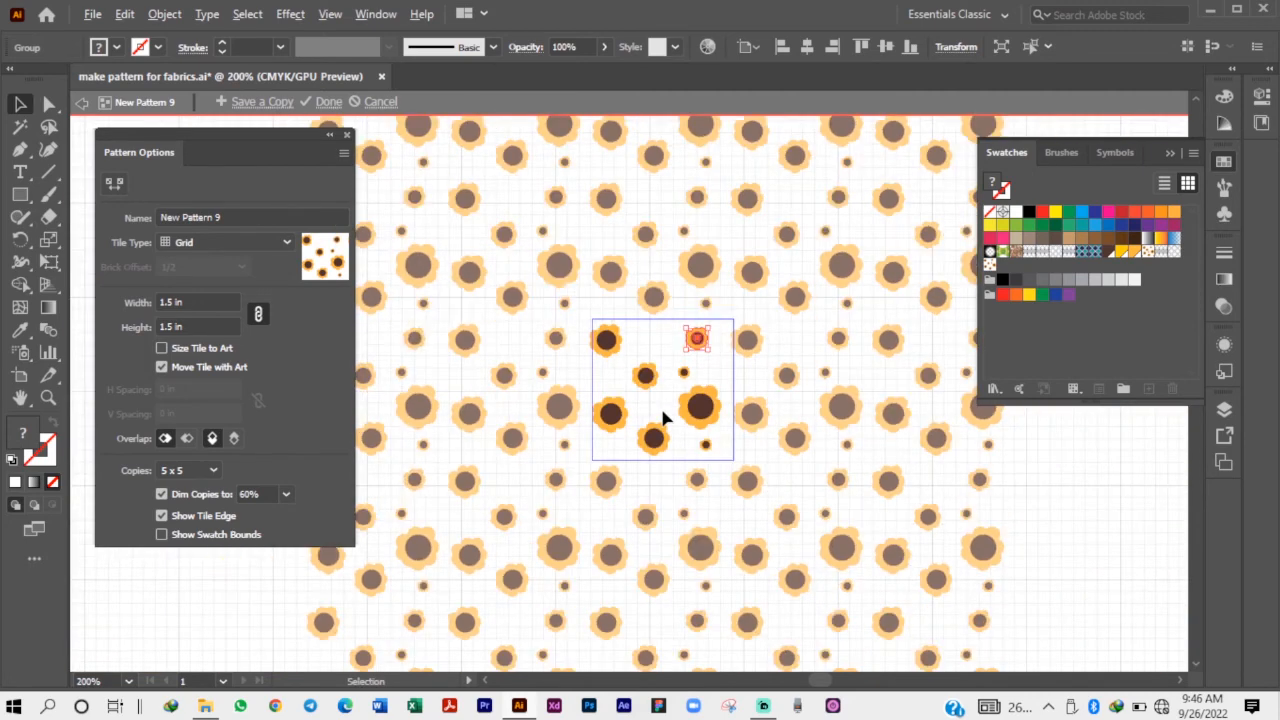
{"action": "key", "text": "ctrl+plus"}
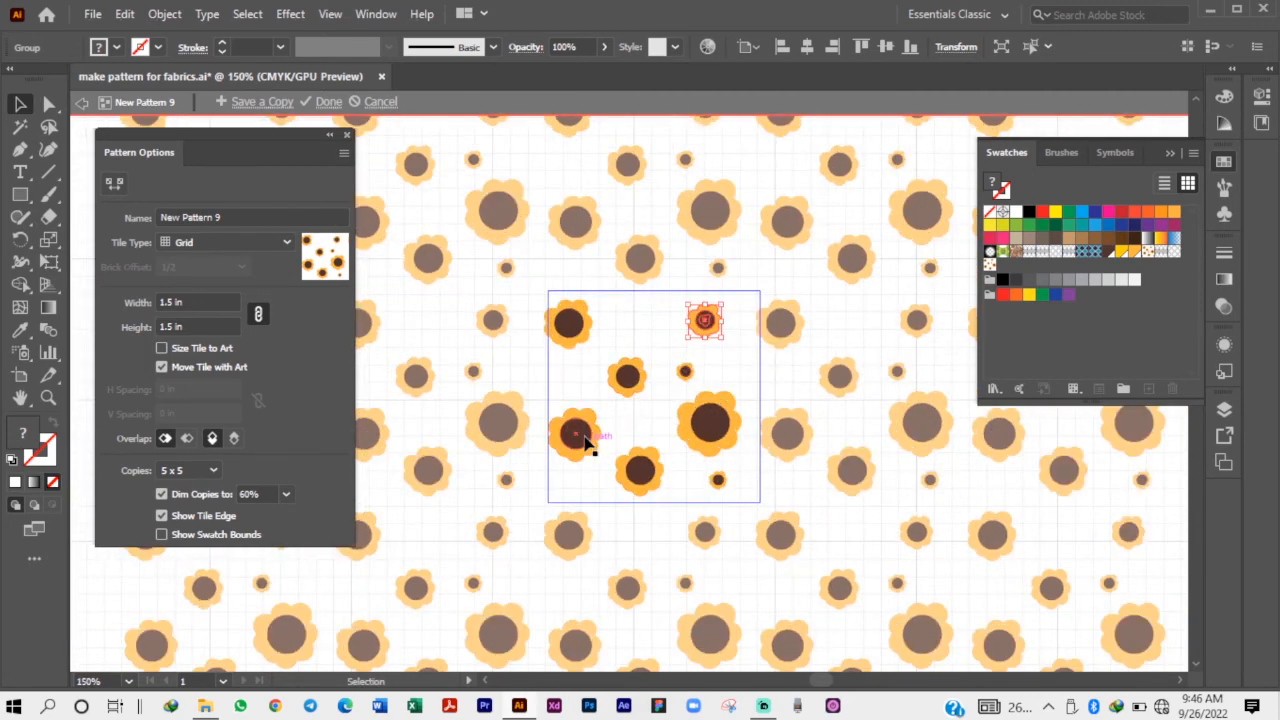
Swap the middle and lower-left sunflowers in the tile, and nudge the bottom and largest sunflowers to even out the spacing.
{"action": "mouse_move", "coordinate": [627, 384]}
{"action": "left_mouse_down"}
{"action": "mouse_move", "coordinate": [620, 441]}
{"action": "mouse_move", "coordinate": [589, 408]}
{"action": "mouse_move", "coordinate": [641, 364]}
{"action": "mouse_move", "coordinate": [645, 377]}
{"action": "left_mouse_up"}
{"action": "left_click_drag", "start_coordinate": [624, 432], "coordinate": [643, 466]}
{"action": "left_click_drag", "start_coordinate": [705, 429], "coordinate": [711, 428]}
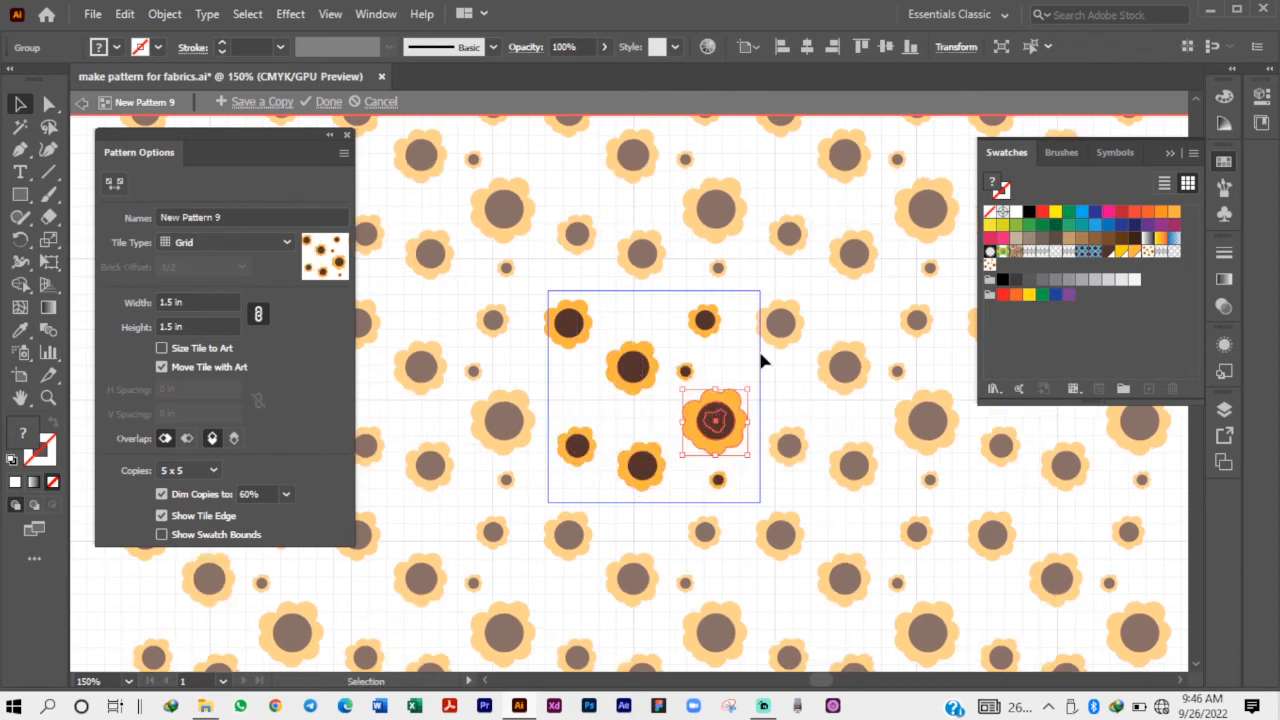
{"action": "left_click", "coordinate": [760, 353]}
{"action": "scroll", "coordinate": [703, 428], "scroll_direction": "down", "scroll_amount": 2}
{"action": "scroll", "coordinate": [742, 347], "scroll_direction": "down", "scroll_amount": 1}
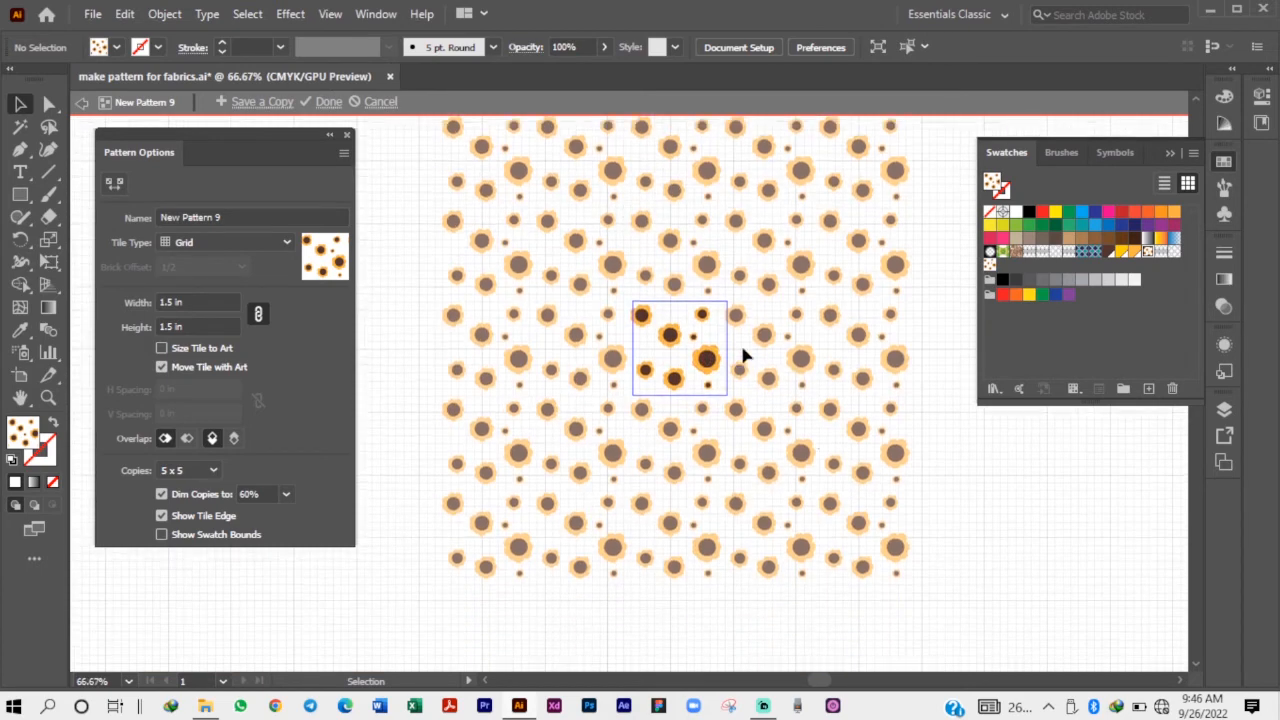
Check the flower spacing in the sunflower tile and its repeats up close, and finish editing the pattern.
{"action": "scroll", "coordinate": [826, 428], "scroll_direction": "up", "scroll_amount": 1}
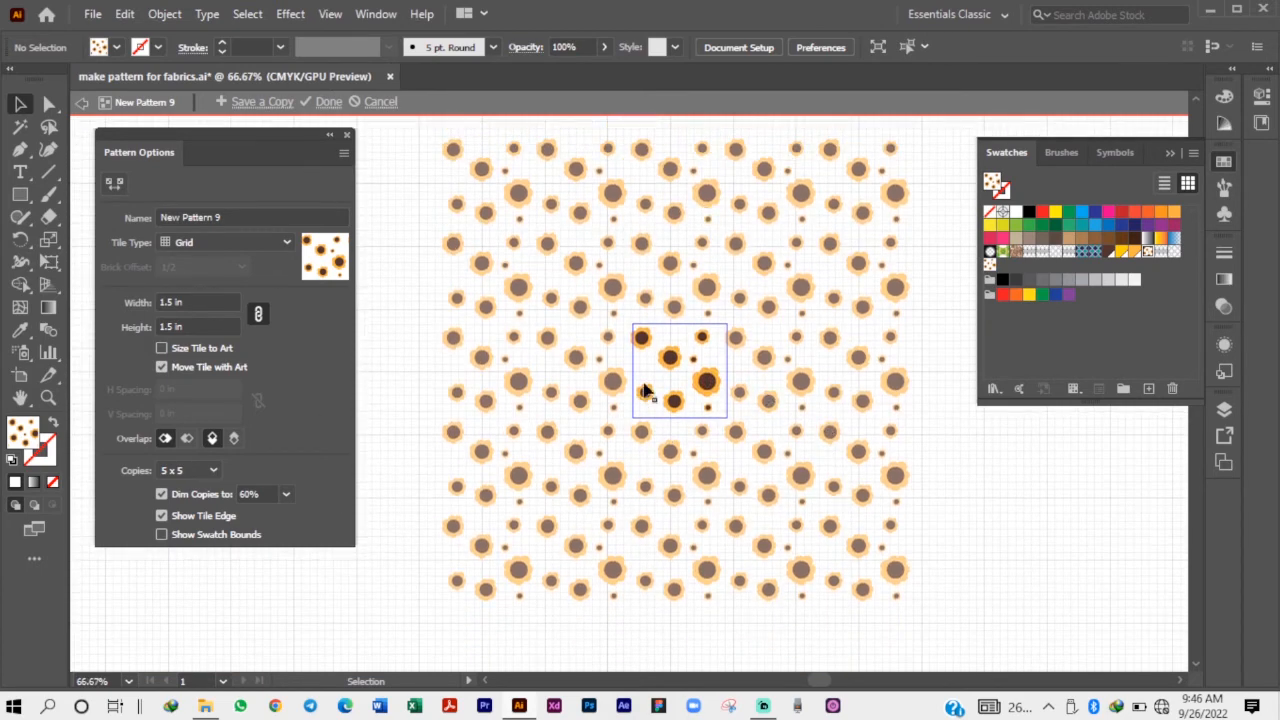
{"action": "left_click", "coordinate": [712, 378]}
{"action": "scroll", "coordinate": [714, 376], "scroll_direction": "up", "scroll_amount": 2}
{"action": "scroll", "coordinate": [714, 400], "scroll_direction": "up", "scroll_amount": 2}
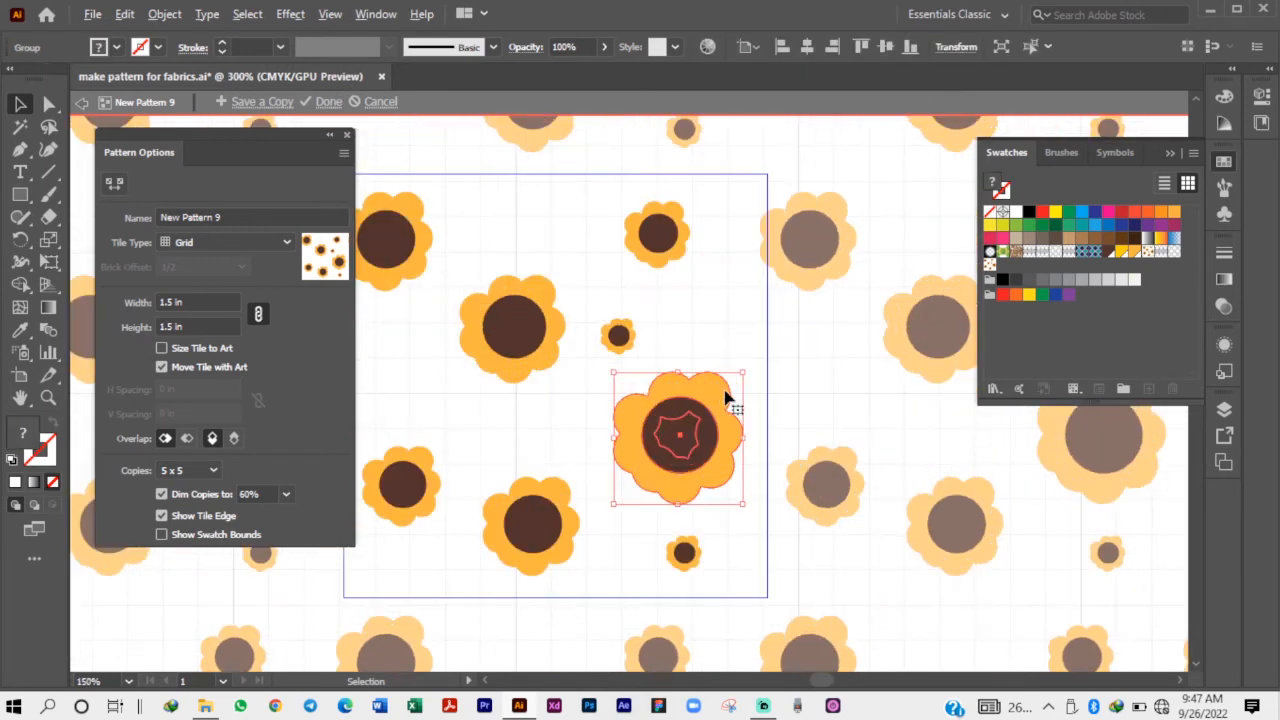
{"action": "left_click", "coordinate": [750, 345]}
{"action": "scroll", "coordinate": [737, 429], "scroll_direction": "down", "scroll_amount": 2}
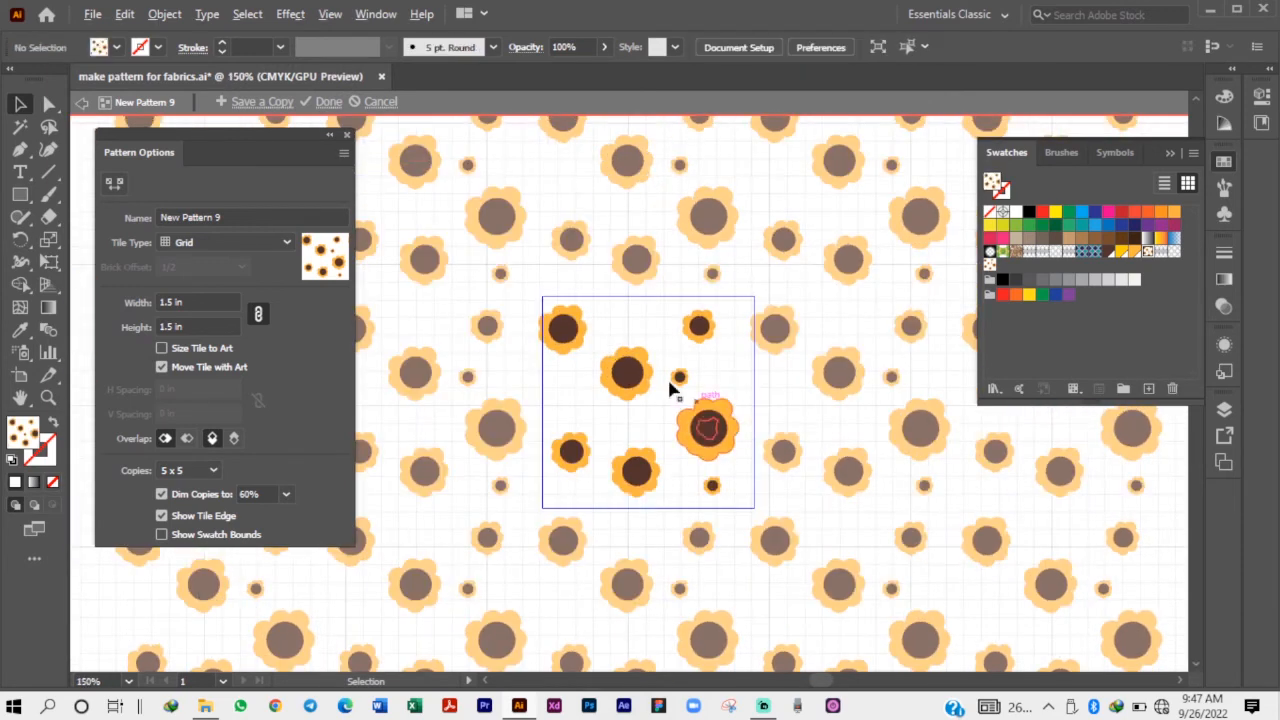
{"action": "scroll", "coordinate": [670, 390], "scroll_direction": "down", "scroll_amount": 3}
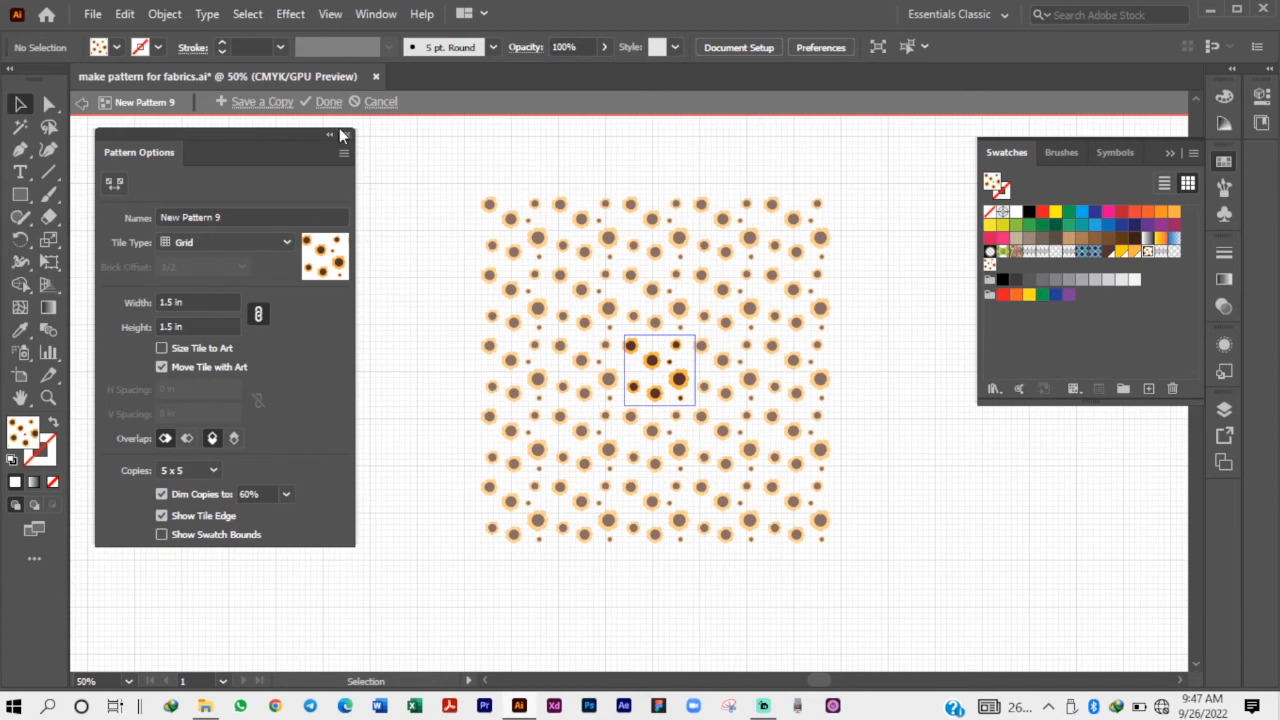
{"action": "left_click", "coordinate": [328, 101]}
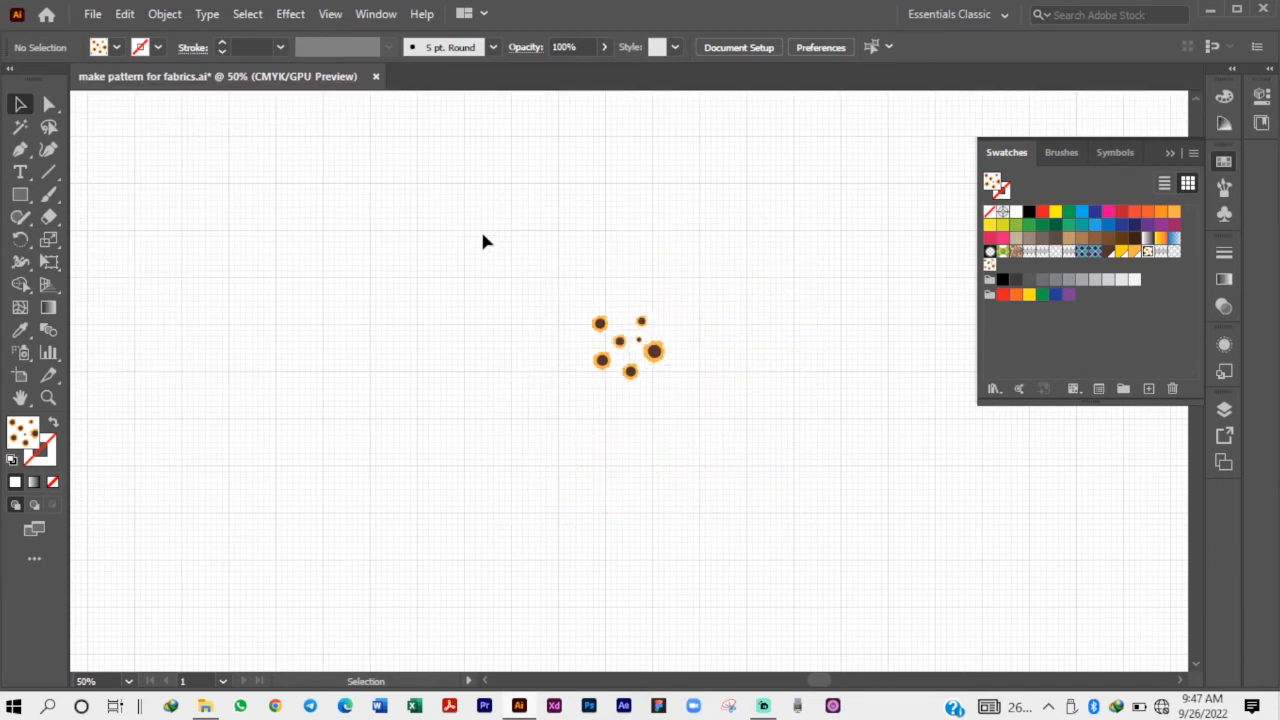
Move the original sunflower artwork off the artboard to just above its upper edge.
{"action": "scroll", "coordinate": [520, 285], "scroll_direction": "down", "scroll_amount": 3}
{"action": "left_click", "coordinate": [562, 313]}
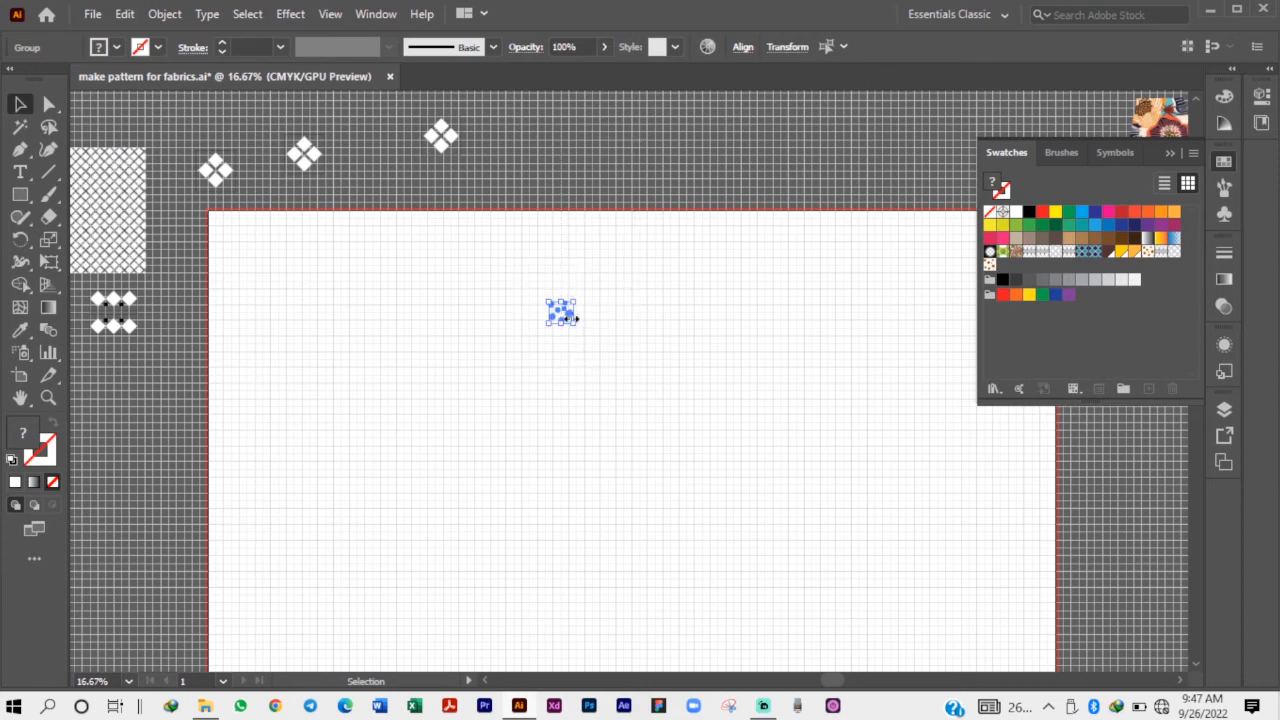
{"action": "left_click_drag", "start_coordinate": [560, 318], "coordinate": [626, 175]}
{"action": "left_click", "coordinate": [594, 163]}
Draw a rectangle covering the whole artboard, filled with the sunflower pattern swatch.
{"action": "scroll", "coordinate": [497, 180], "scroll_direction": "down", "scroll_amount": 1}
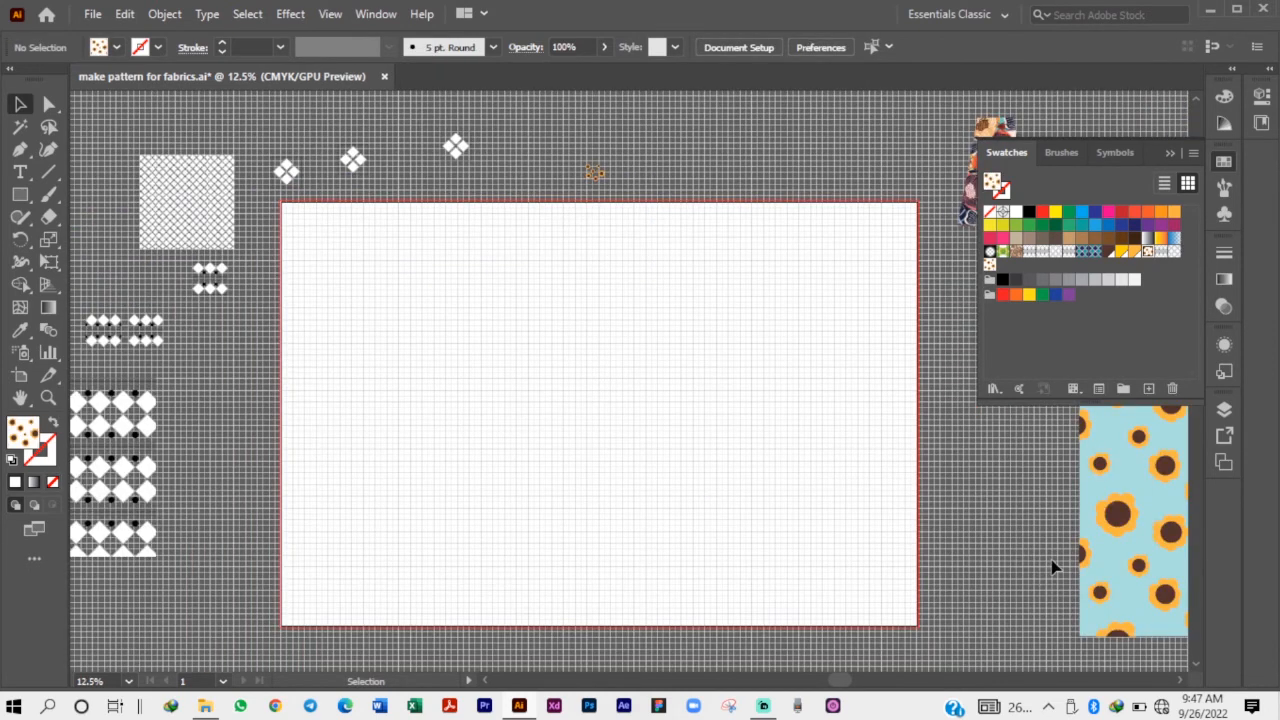
{"action": "left_click", "coordinate": [20, 194]}
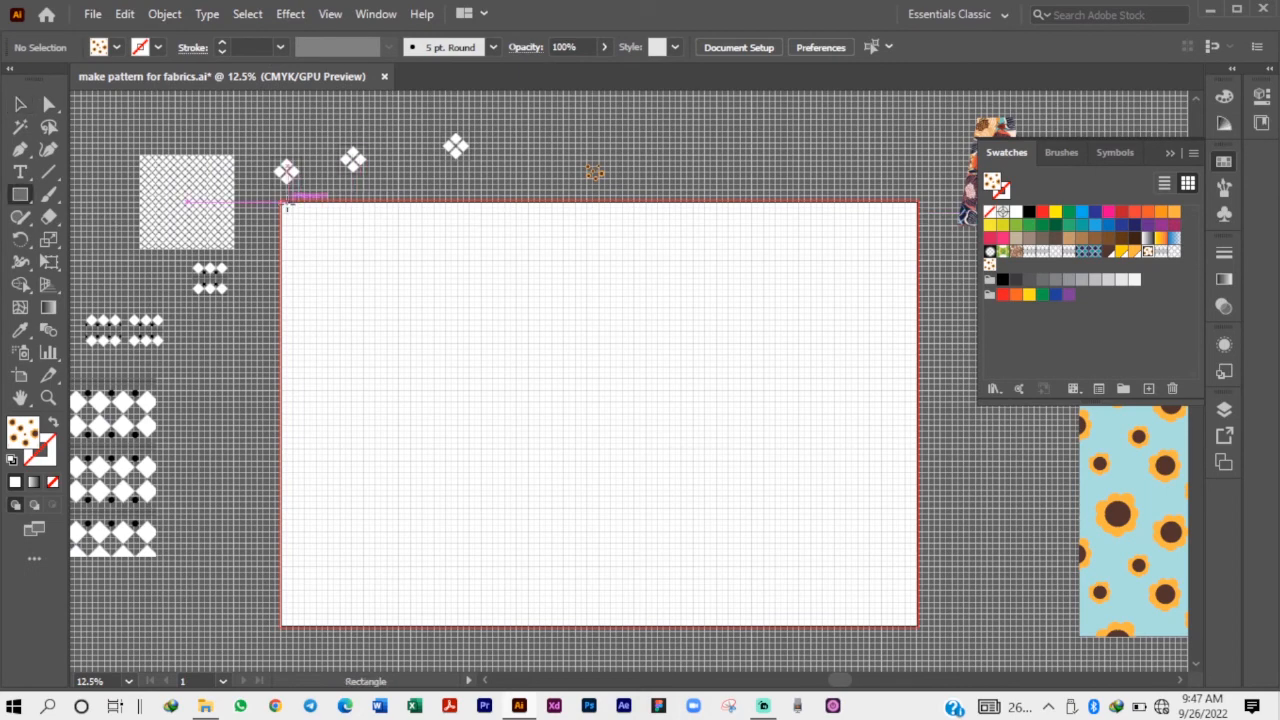
{"action": "left_click_drag", "start_coordinate": [284, 201], "coordinate": [910, 622]}
{"action": "key", "text": "v"}
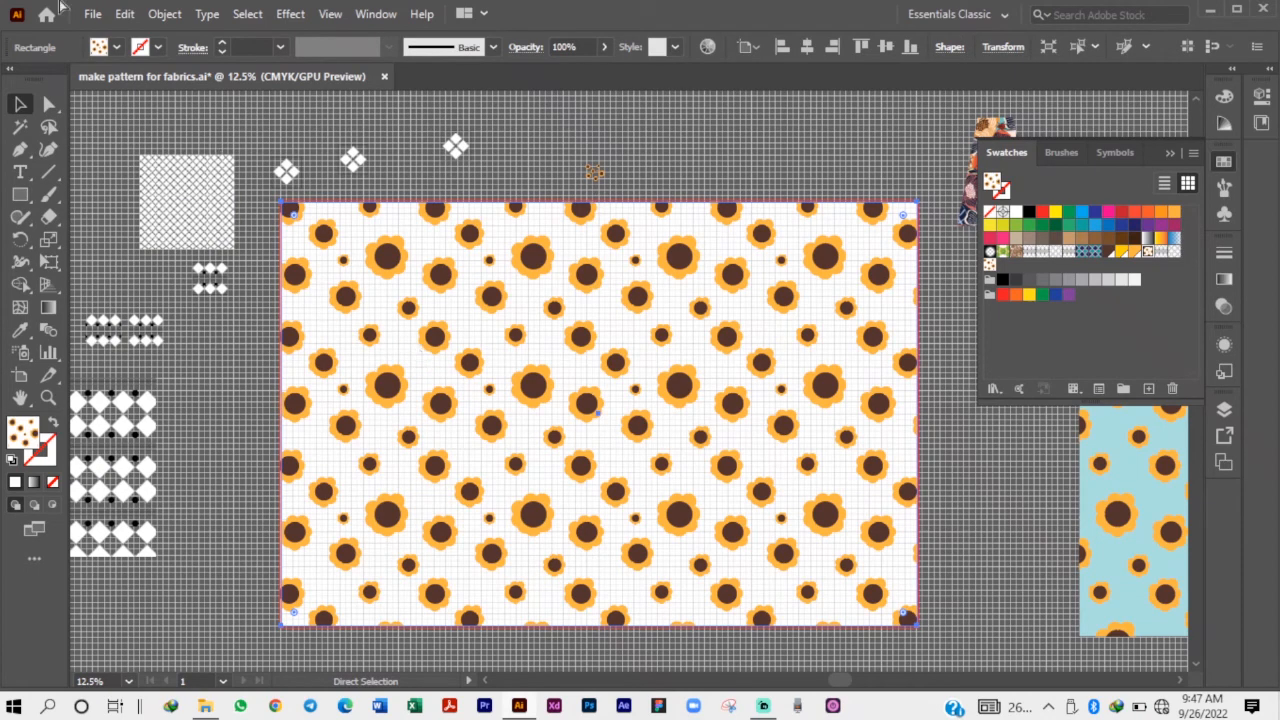
Paste a copy of the patterned rectangle in front of the original and shift the copy slightly down.
{"action": "left_click", "coordinate": [124, 14]}
{"action": "left_click", "coordinate": [180, 143]}
{"action": "left_click", "coordinate": [949, 342]}
{"action": "left_click_drag", "start_coordinate": [616, 217], "coordinate": [616, 270]}
Try blue, yellow and orange fills on the rear rectangle, and settle on solid red-orange as the background.
{"action": "left_click", "coordinate": [622, 232]}
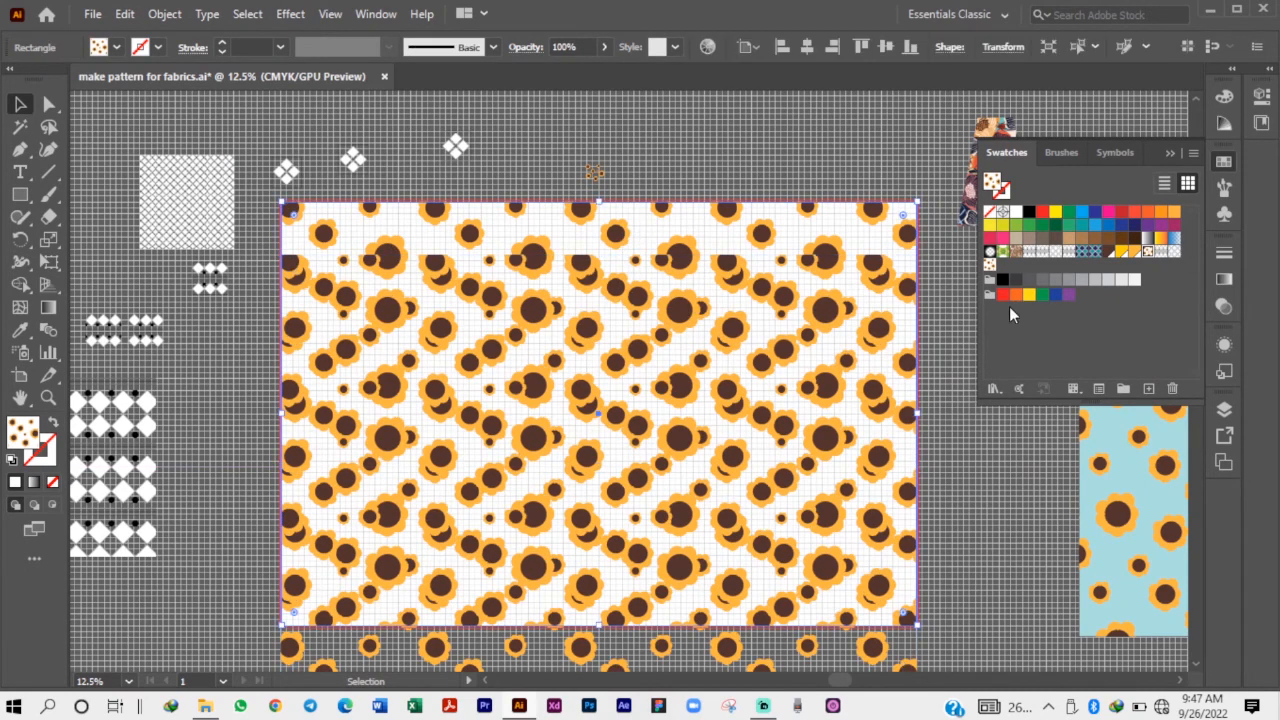
{"action": "left_click", "coordinate": [1095, 225]}
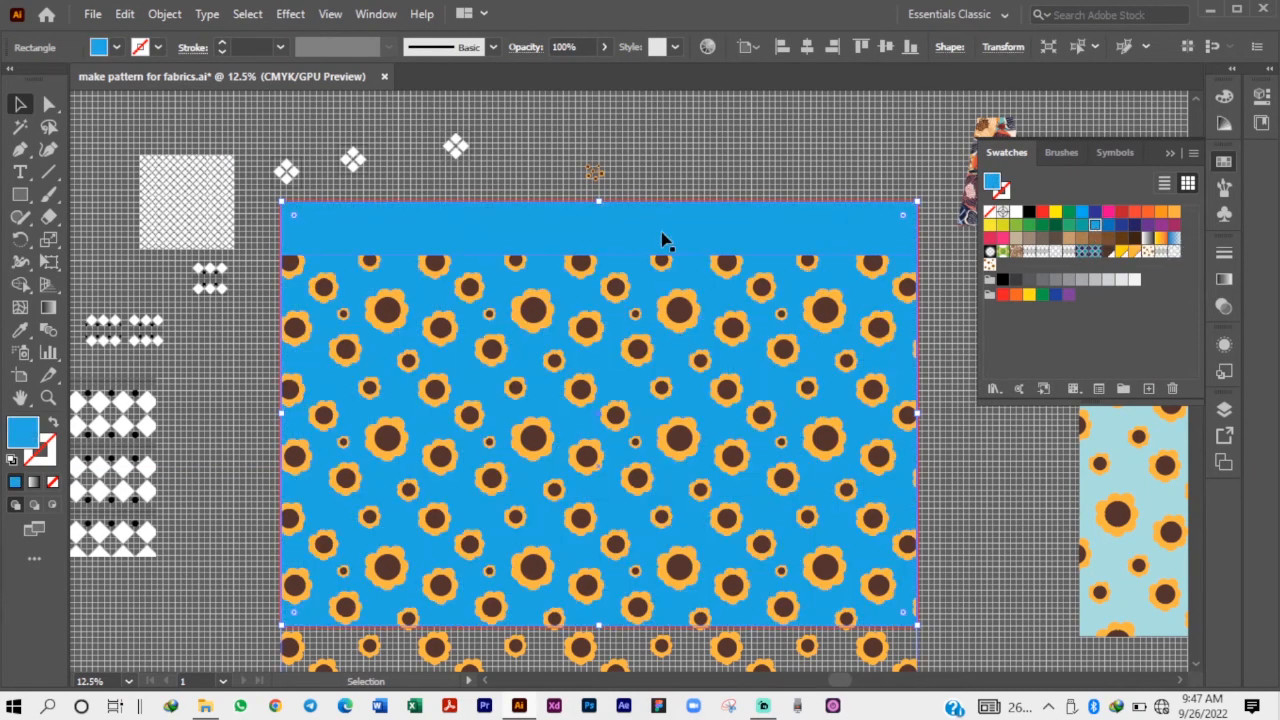
{"action": "left_click", "coordinate": [1043, 213]}
{"action": "left_click", "coordinate": [1055, 212]}
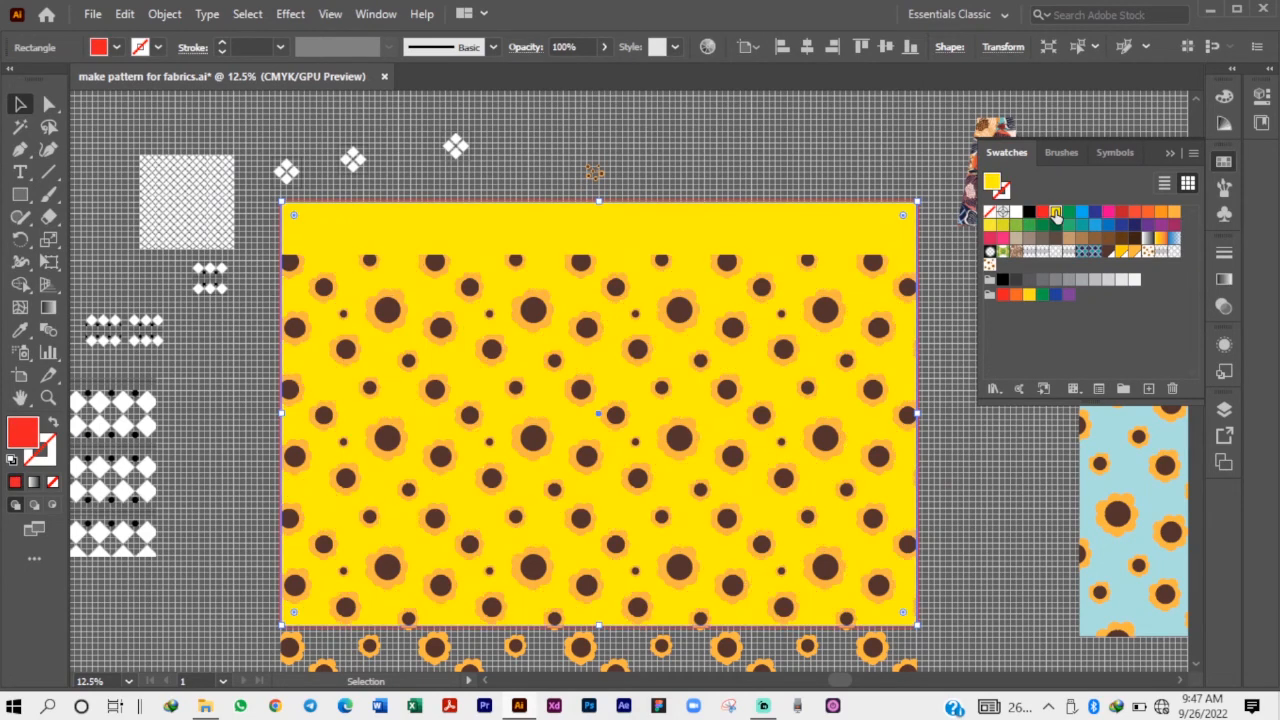
{"action": "left_click", "coordinate": [1174, 212]}
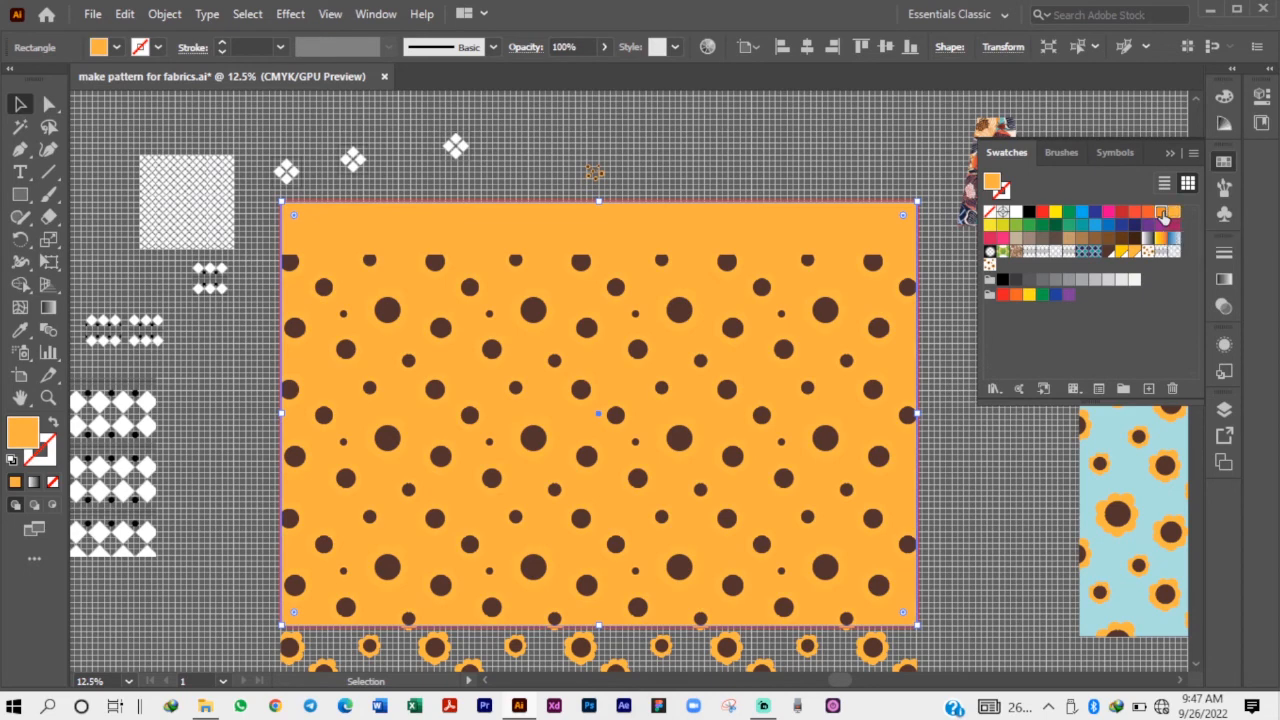
{"action": "left_click", "coordinate": [1160, 213]}
{"action": "left_click", "coordinate": [1147, 213]}
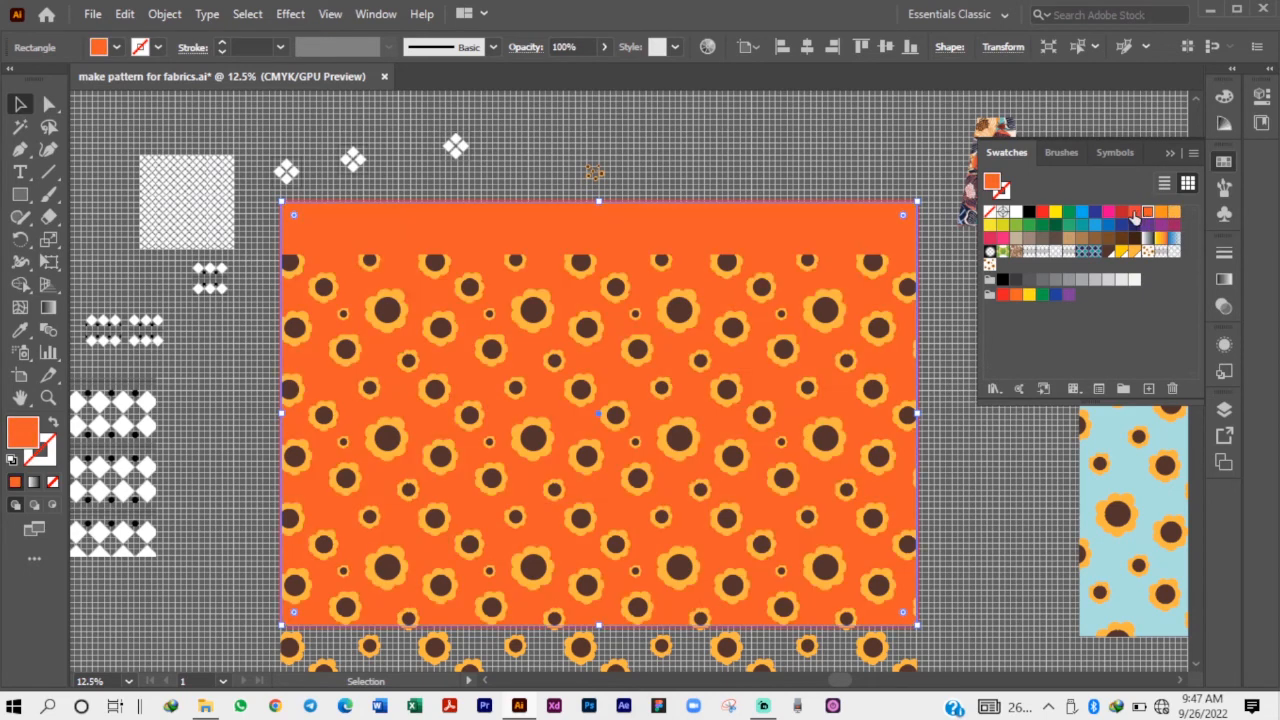
{"action": "left_click", "coordinate": [1134, 212]}
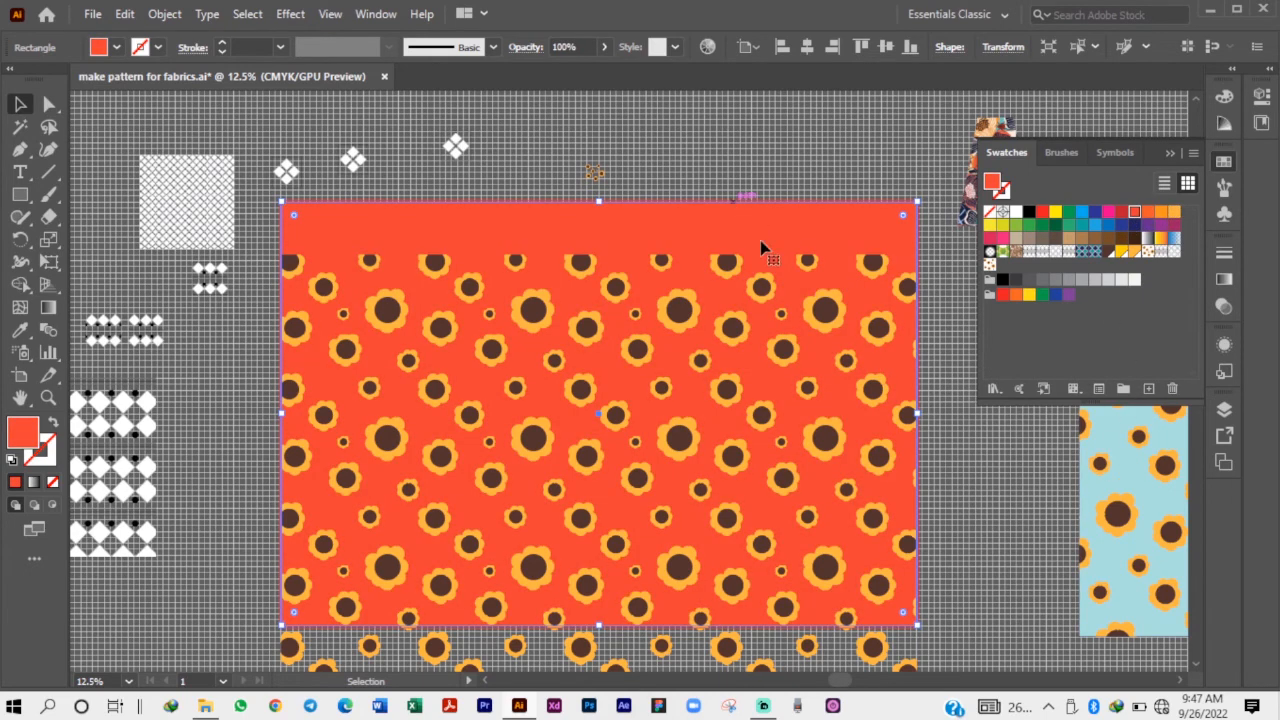
Move the sunflower-patterned rectangle back up so it lines up exactly with the red-orange background.
{"action": "left_click", "coordinate": [547, 435]}
{"action": "left_click_drag", "start_coordinate": [547, 435], "coordinate": [553, 381]}
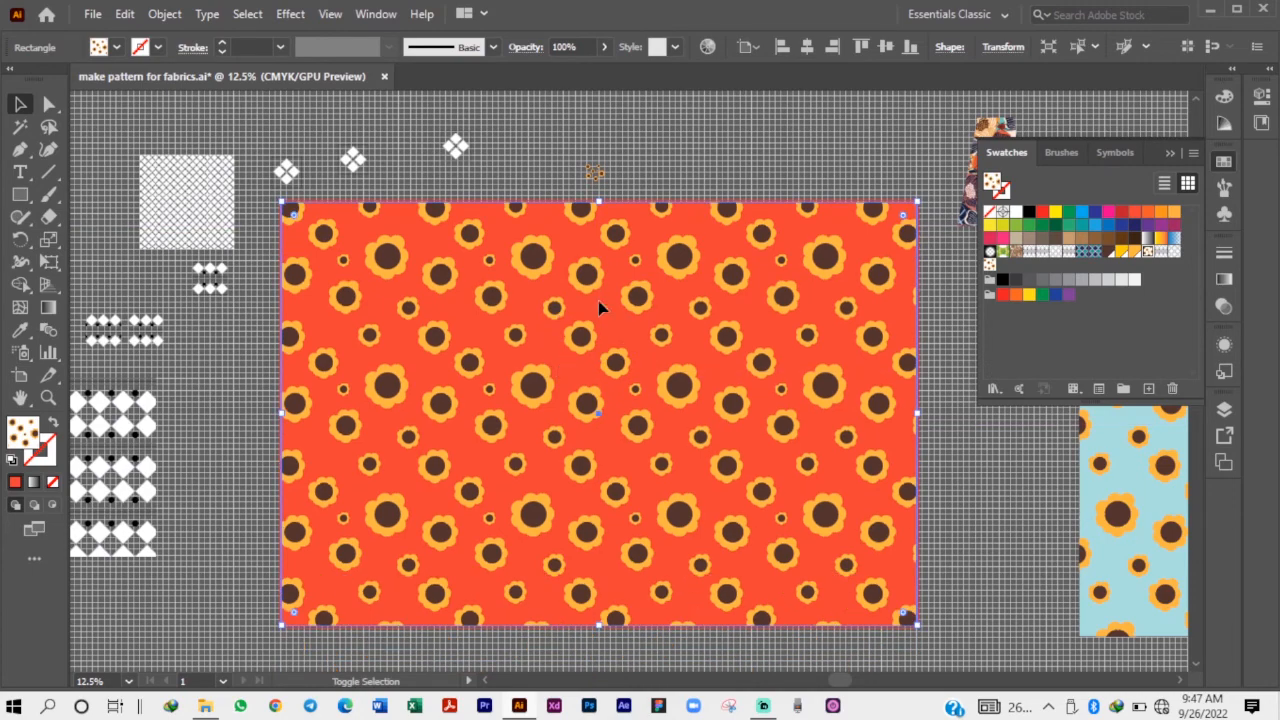
{"action": "left_click", "coordinate": [690, 193]}
{"action": "scroll", "coordinate": [617, 282], "scroll_direction": "down", "scroll_amount": 2}
{"action": "scroll", "coordinate": [722, 262], "scroll_direction": "up", "scroll_amount": 2}
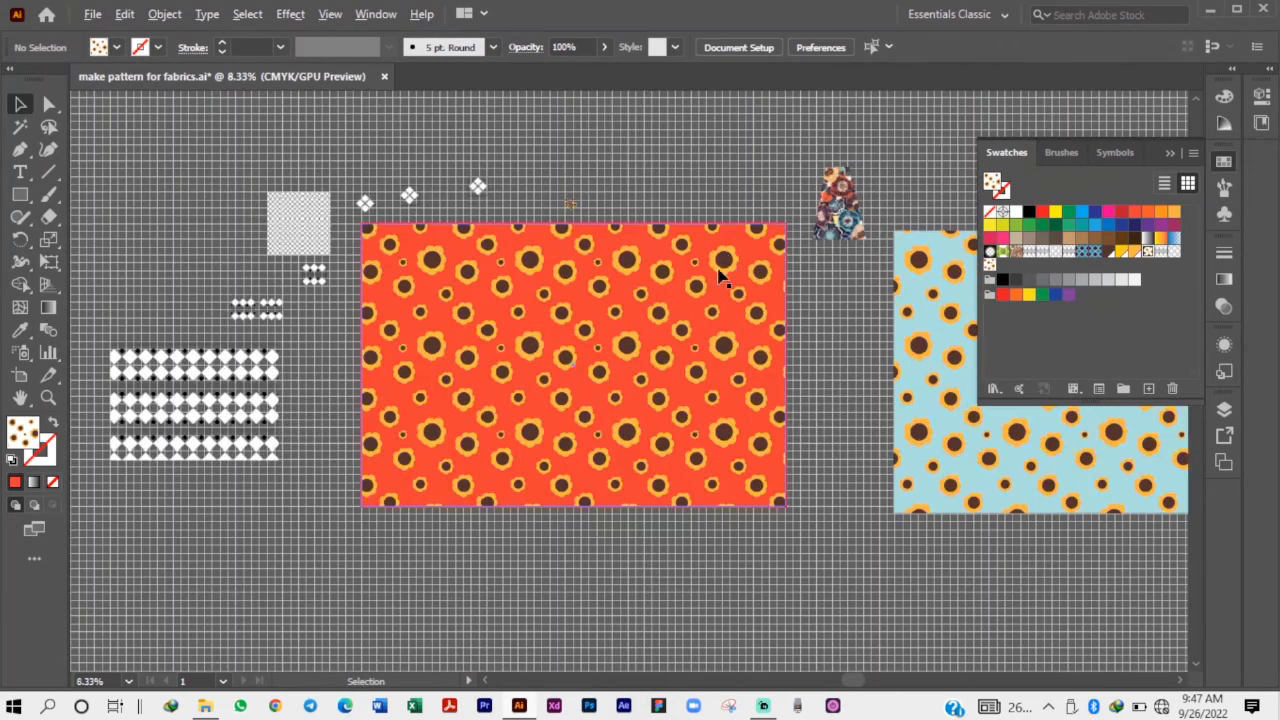
Review the units and other options in the document setup, and close it without changes.
{"action": "left_click", "coordinate": [620, 424]}
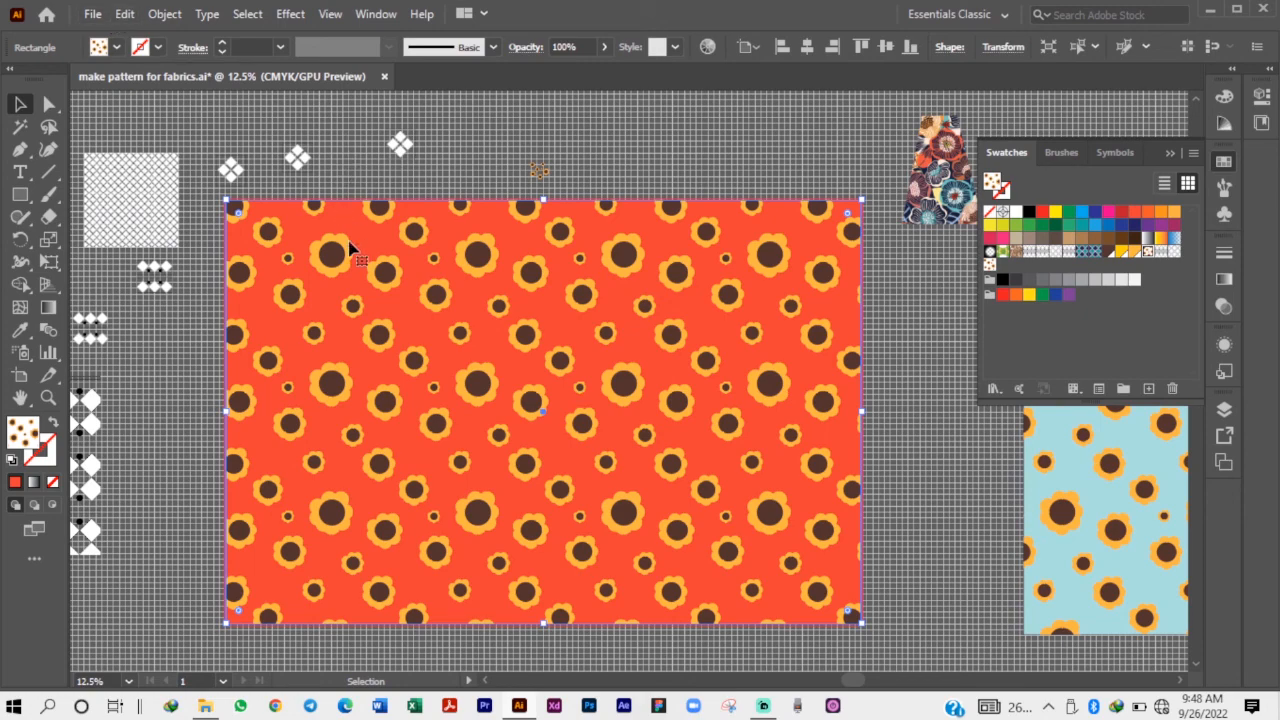
{"action": "left_click", "coordinate": [125, 14]}
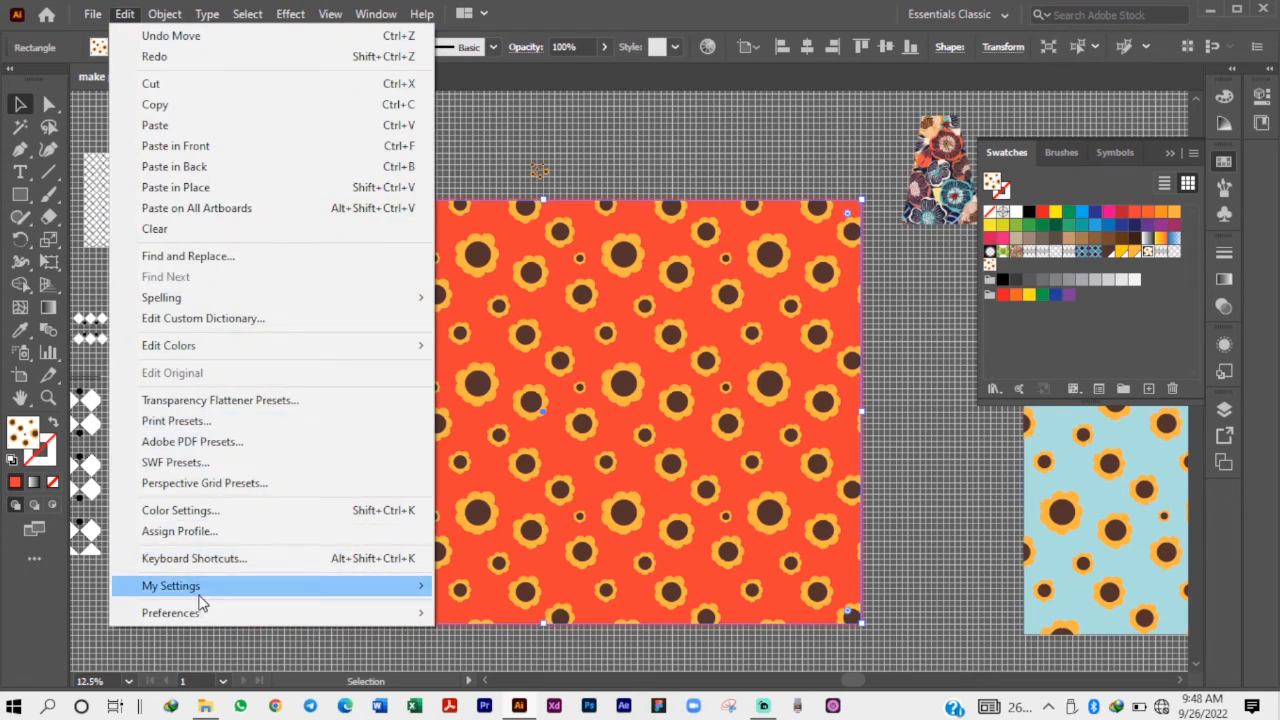
{"action": "mouse_move", "coordinate": [199, 596]}
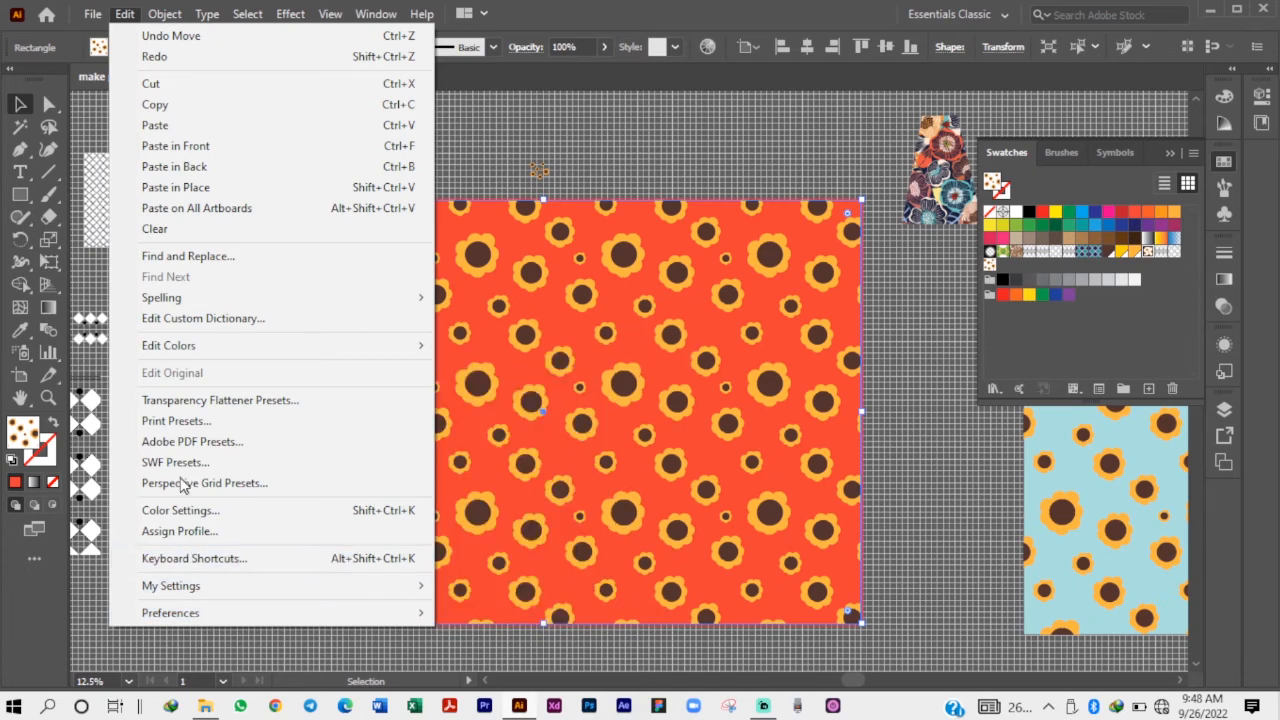
{"action": "left_click", "coordinate": [103, 15]}
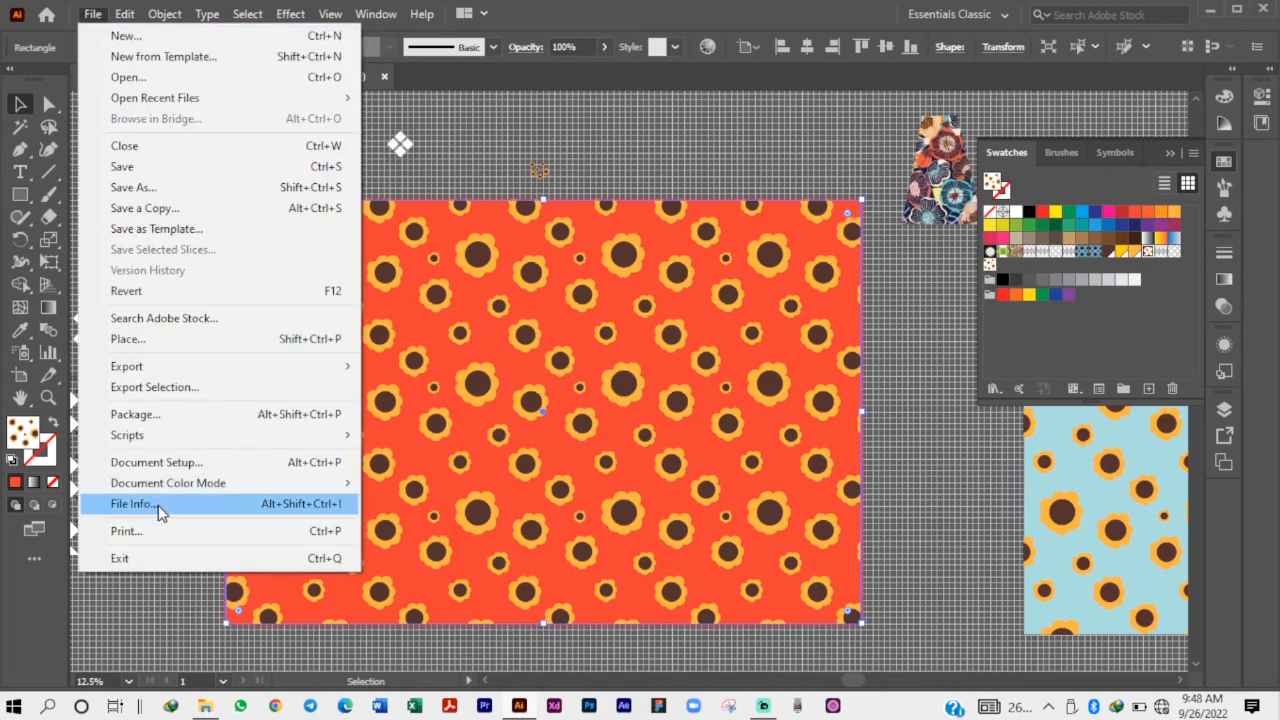
{"action": "key", "text": "Escape"}
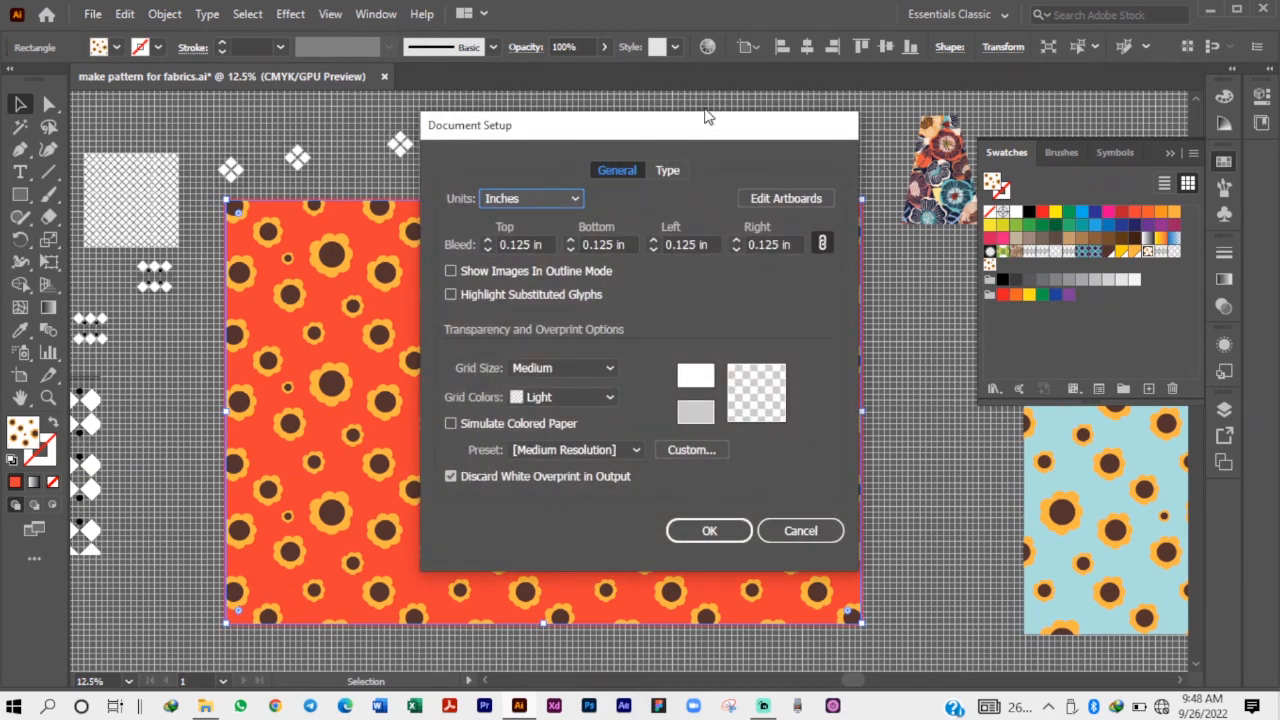
{"action": "left_click_drag", "start_coordinate": [705, 117], "coordinate": [777, 93]}
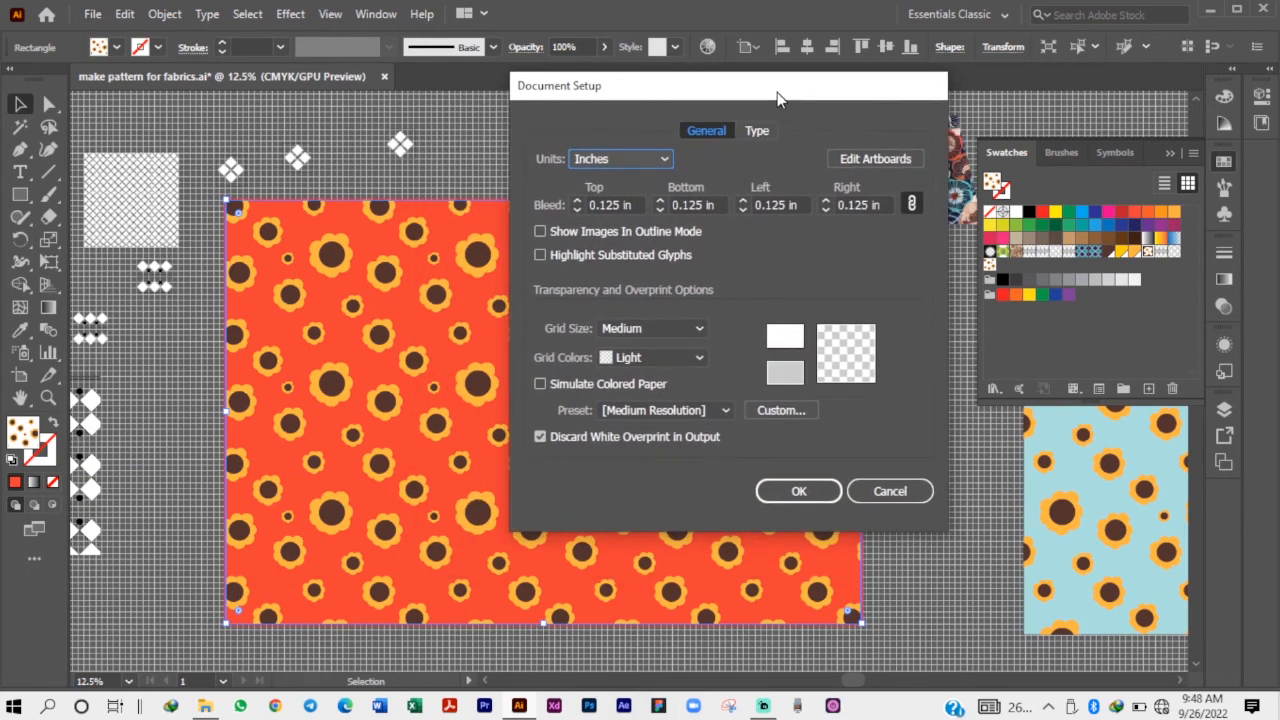
{"action": "left_click", "coordinate": [609, 159]}
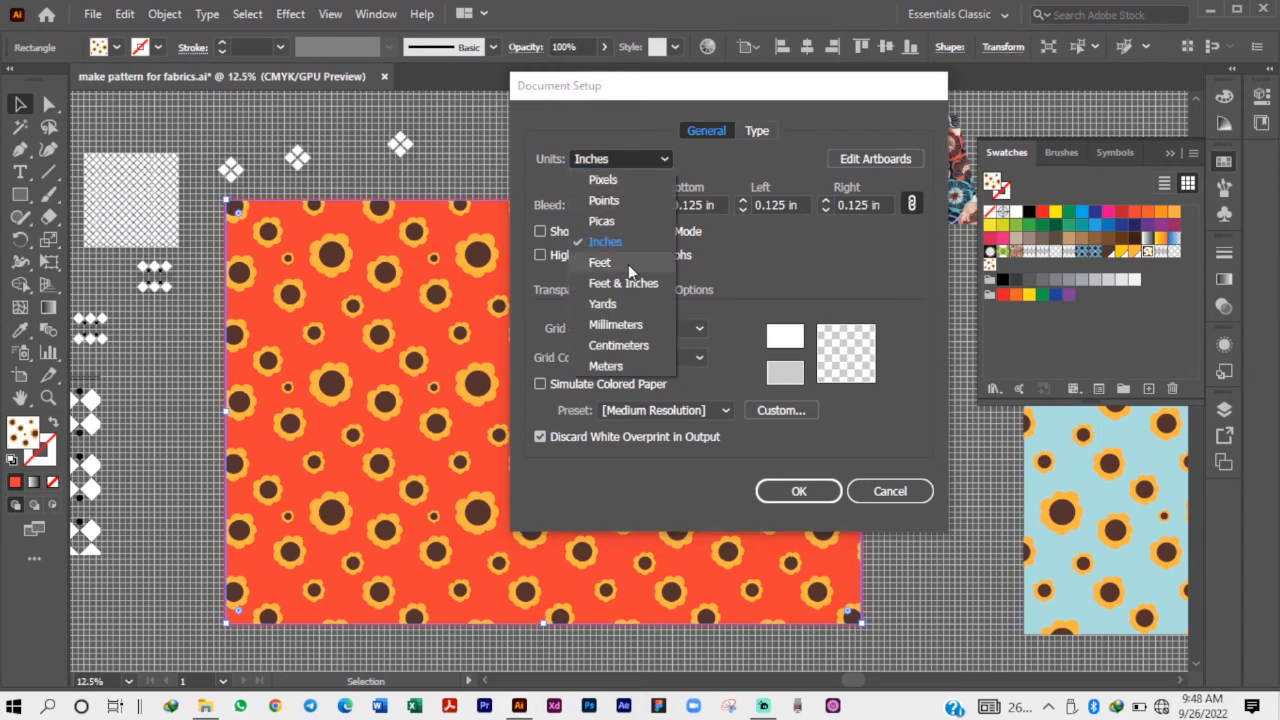
{"action": "left_click", "coordinate": [677, 163]}
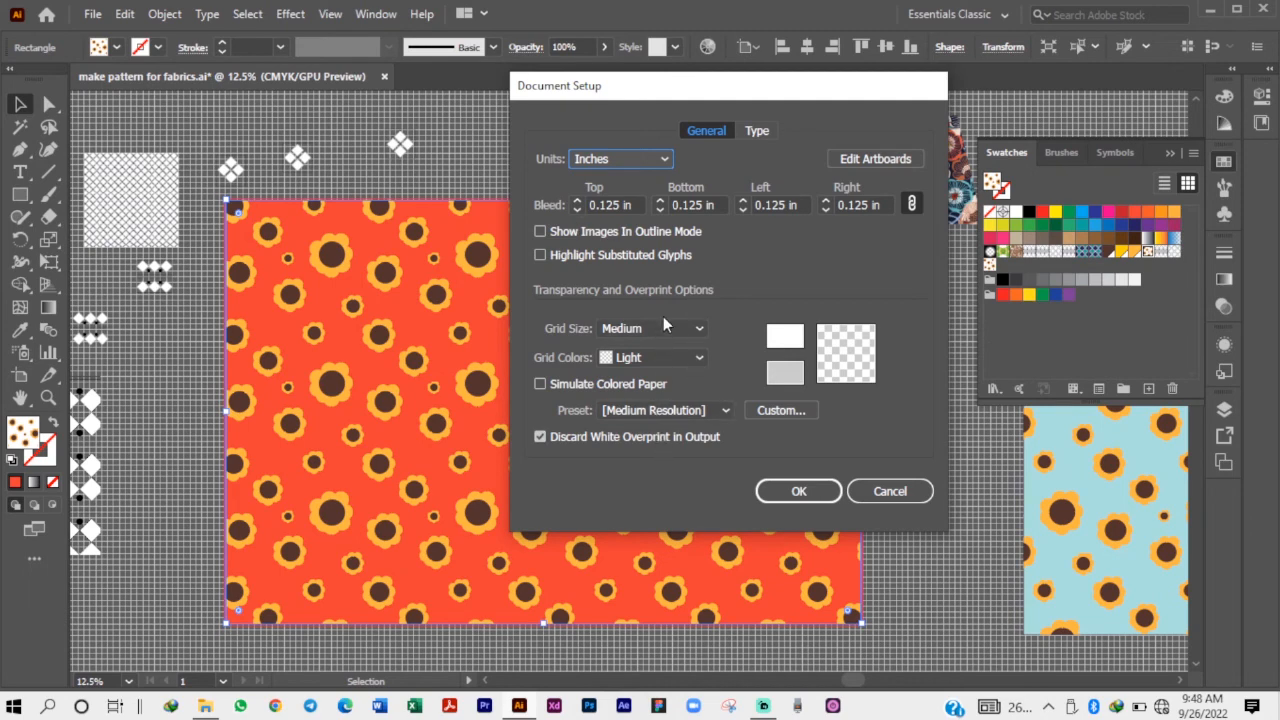
{"action": "left_click", "coordinate": [890, 491]}
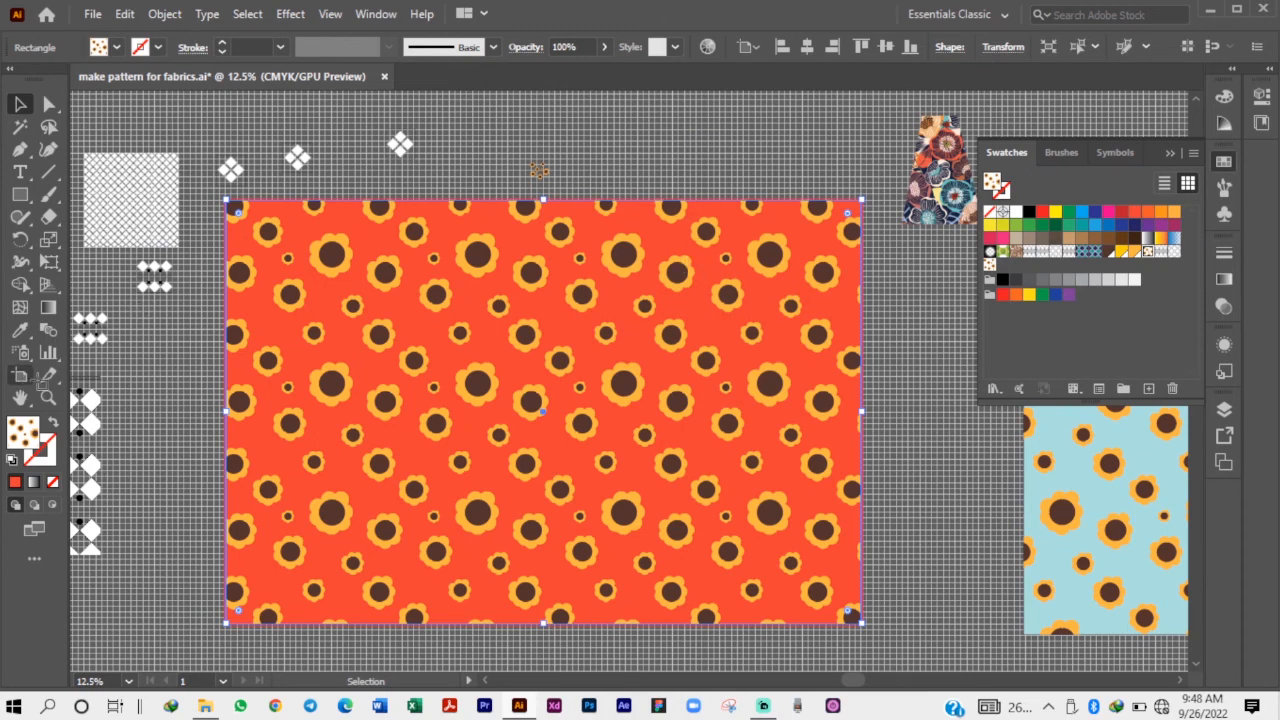
Examine the artboard's width and height with the Artboard tool, and return to the Selection tool.
{"action": "left_click", "coordinate": [20, 375]}
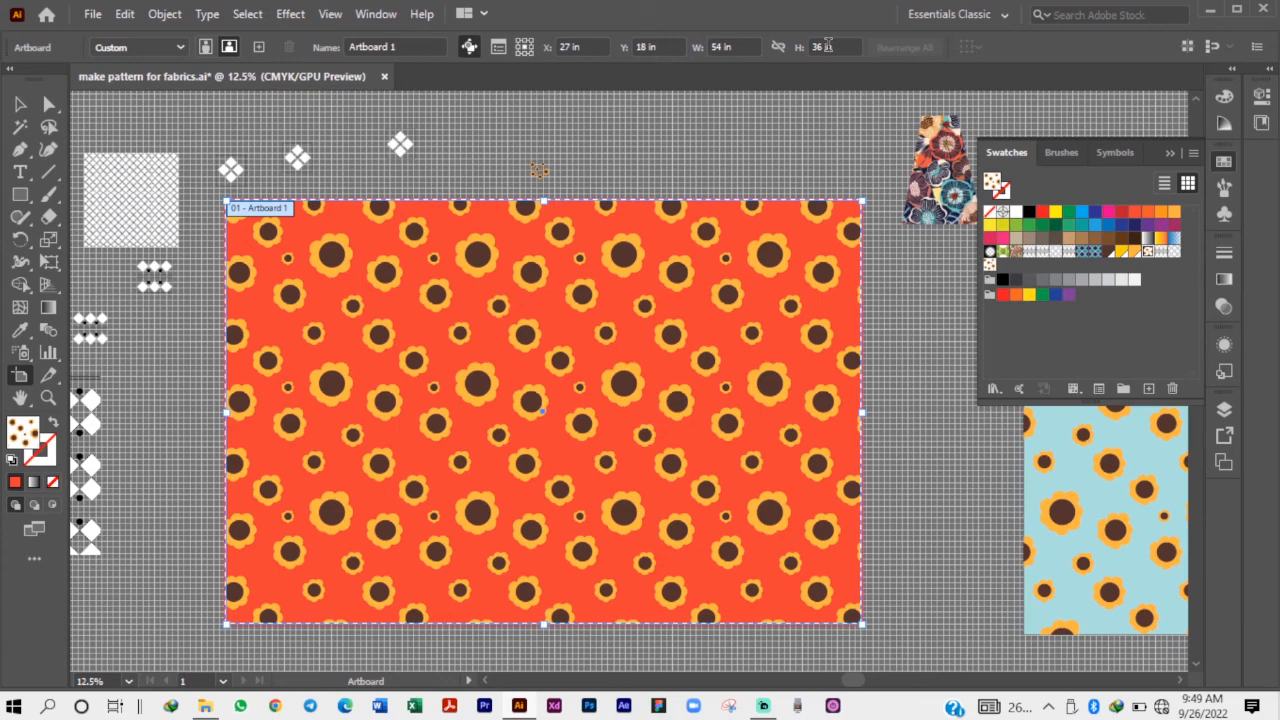
{"action": "scroll", "coordinate": [495, 373], "scroll_direction": "down", "scroll_amount": 2}
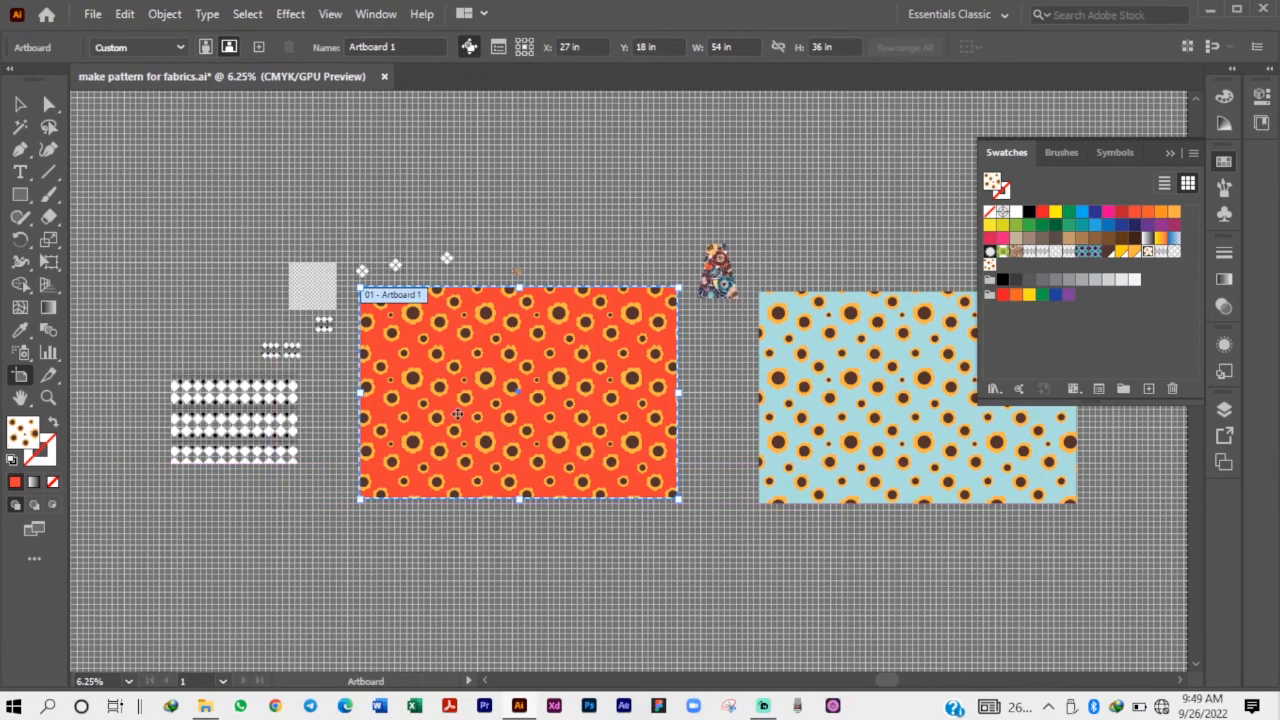
{"action": "scroll", "coordinate": [640, 375], "scroll_direction": "up", "scroll_amount": 2}
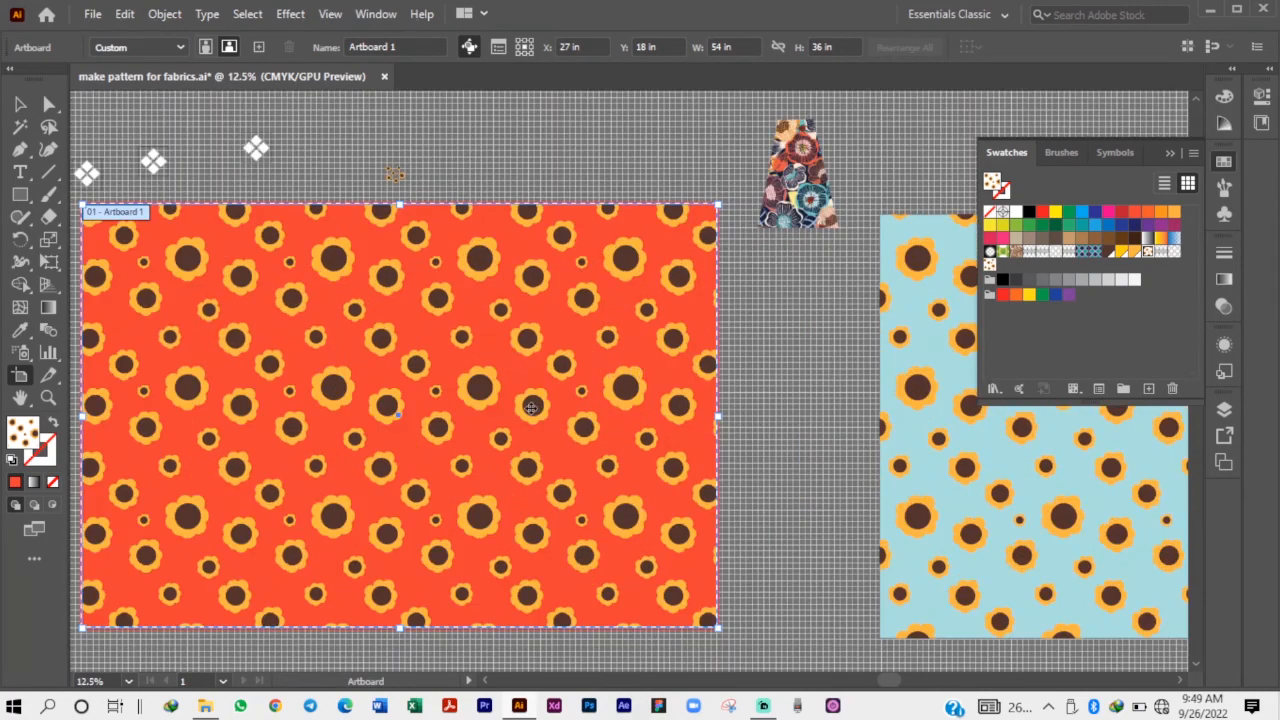
{"action": "scroll", "coordinate": [645, 358], "scroll_direction": "down", "scroll_amount": 1}
{"action": "scroll", "coordinate": [296, 432], "scroll_direction": "up", "scroll_amount": 1}
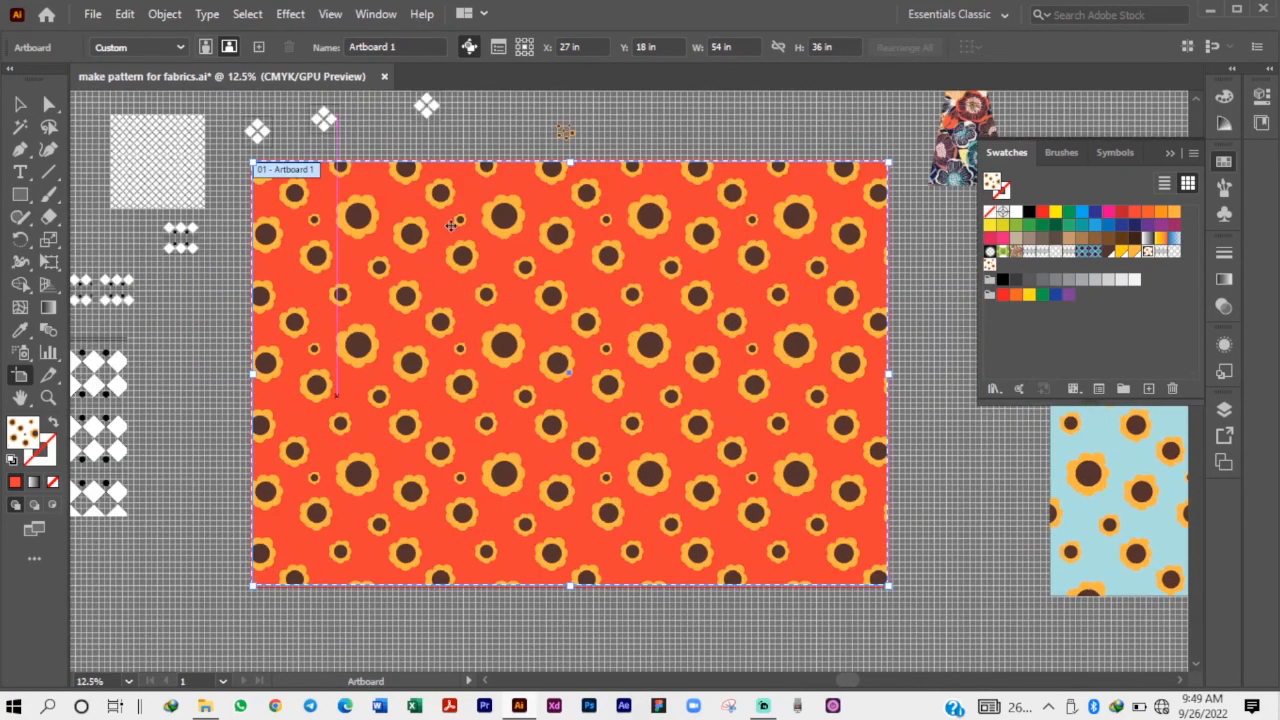
{"action": "left_click", "coordinate": [19, 104]}
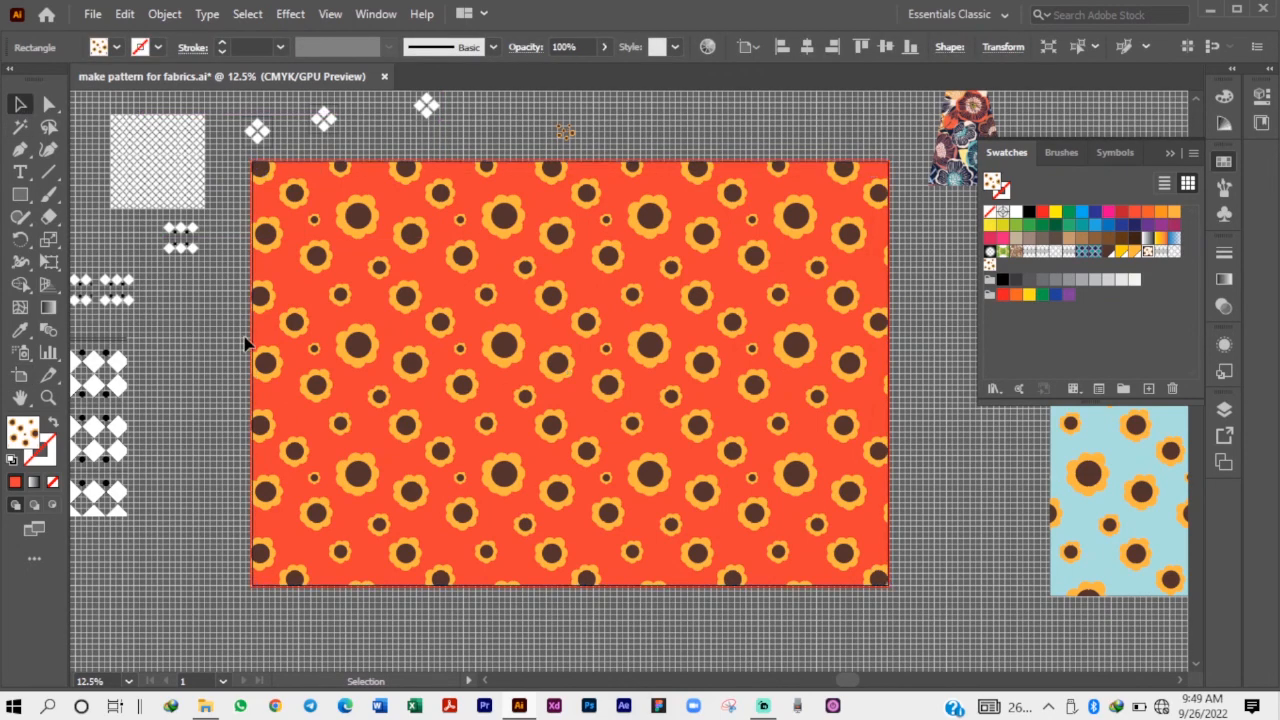
Collapse the swatches display and release the clipping mask on the small floral image beside the artboard.
{"action": "left_click", "coordinate": [1169, 153]}
{"action": "scroll", "coordinate": [570, 377], "scroll_direction": "down", "scroll_amount": 1}
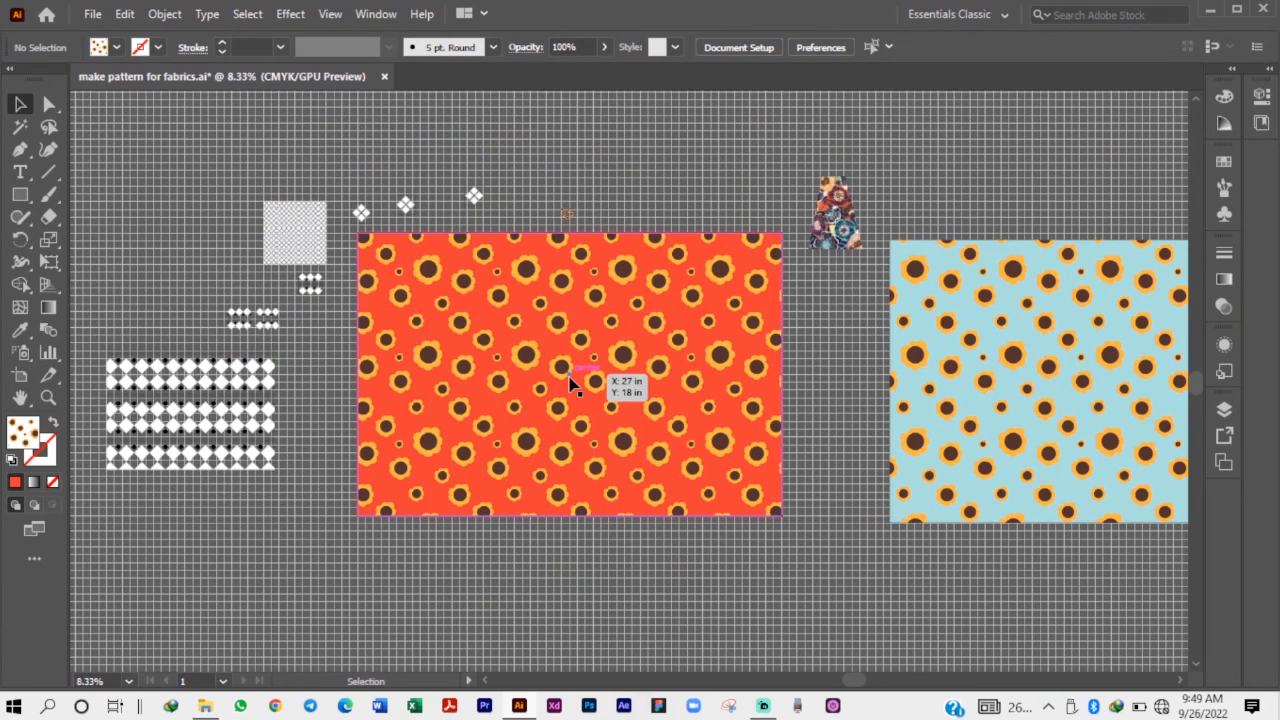
{"action": "left_click", "coordinate": [846, 230]}
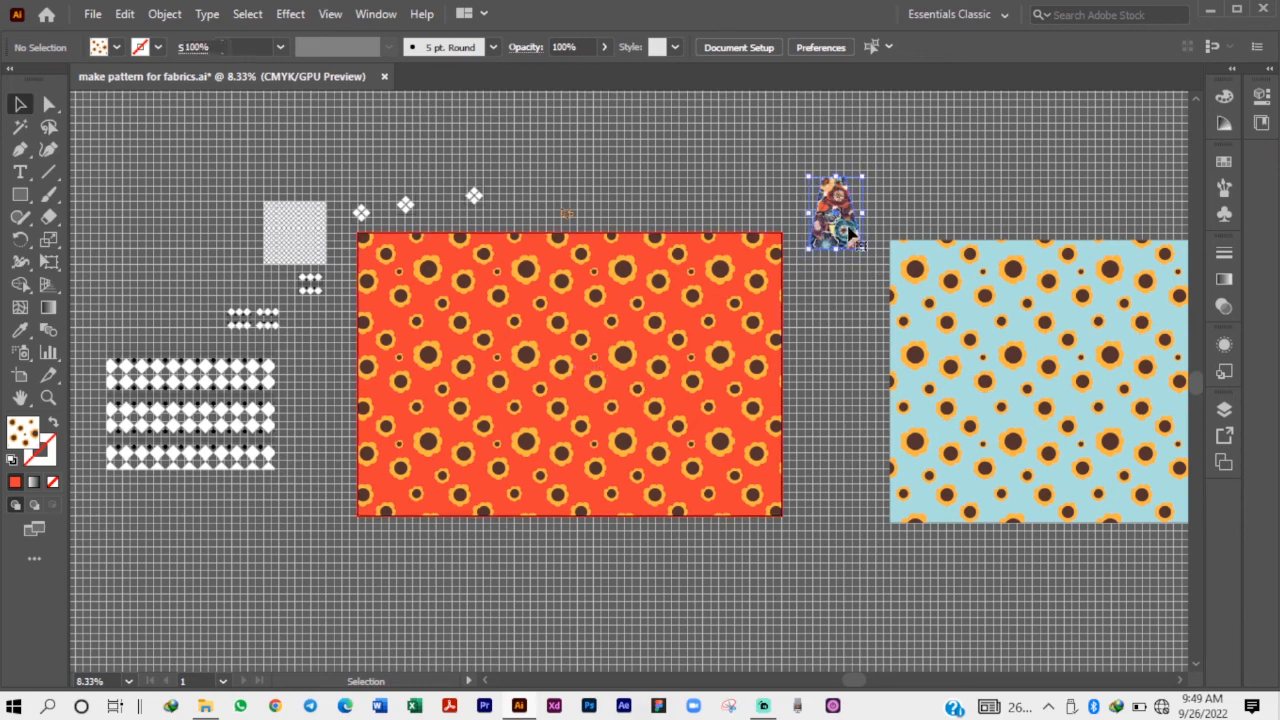
{"action": "right_click", "coordinate": [831, 218]}
{"action": "left_click", "coordinate": [893, 374]}
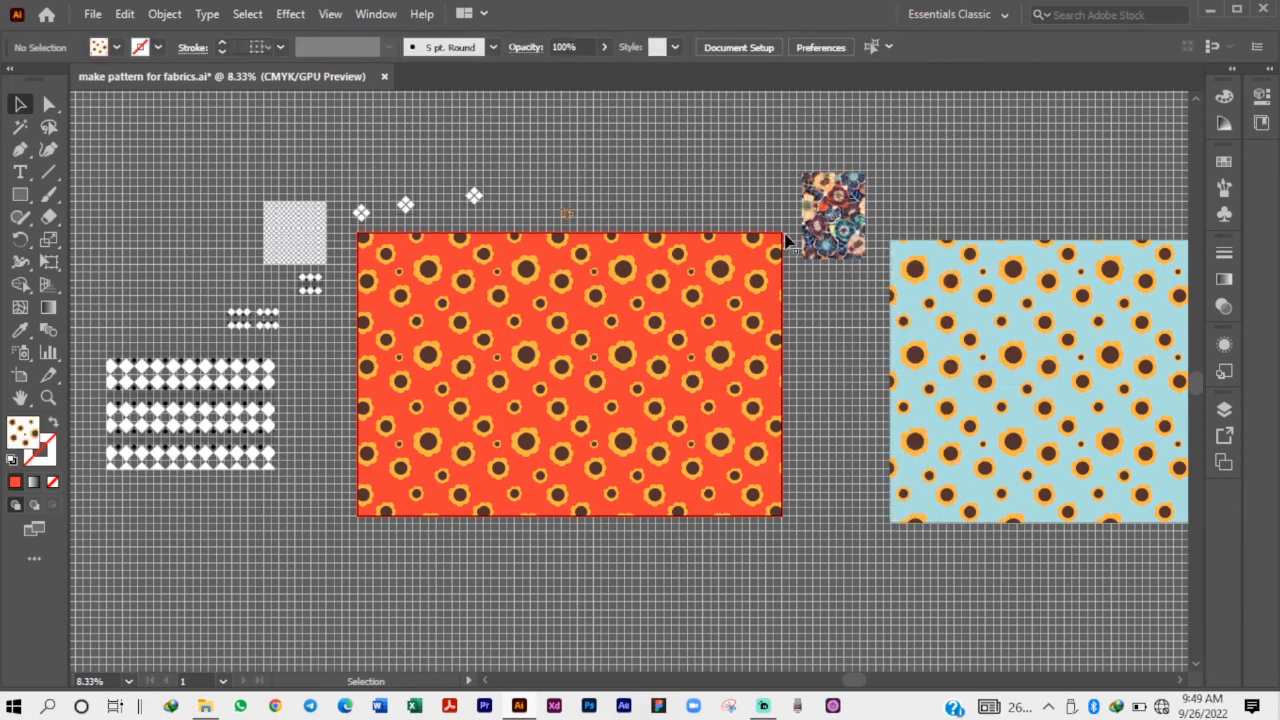
Move the unmasked floral image to just above the artboard near its right end.
{"action": "left_click_drag", "start_coordinate": [838, 198], "coordinate": [718, 163]}
{"action": "key", "text": "ctrl+equal"}
{"action": "key", "text": "ctrl+equal"}
{"action": "key", "text": "ctrl+equal"}
{"action": "key", "text": "ctrl+equal"}
{"action": "key", "text": "ctrl+equal"}
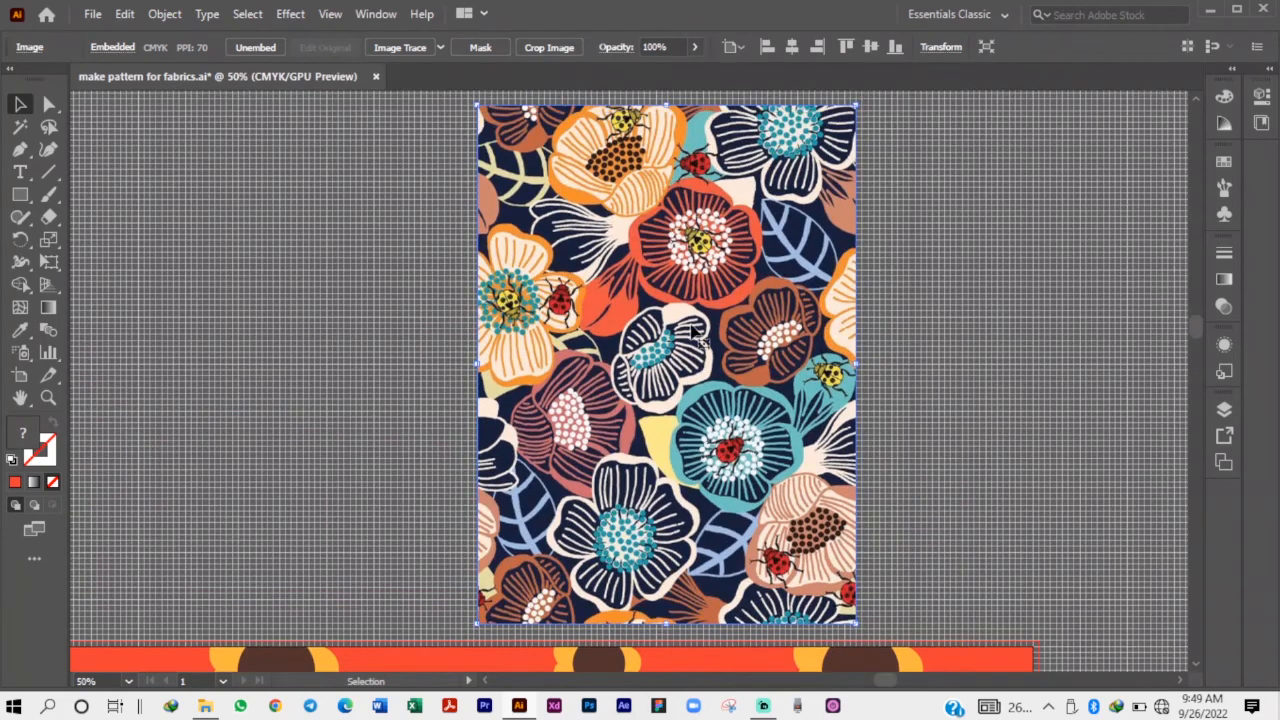
Shift the floral image slightly farther from the artboard and examine its flowers, leaves and ladybirds up close and as a whole.
{"action": "left_click_drag", "start_coordinate": [691, 325], "coordinate": [663, 293]}
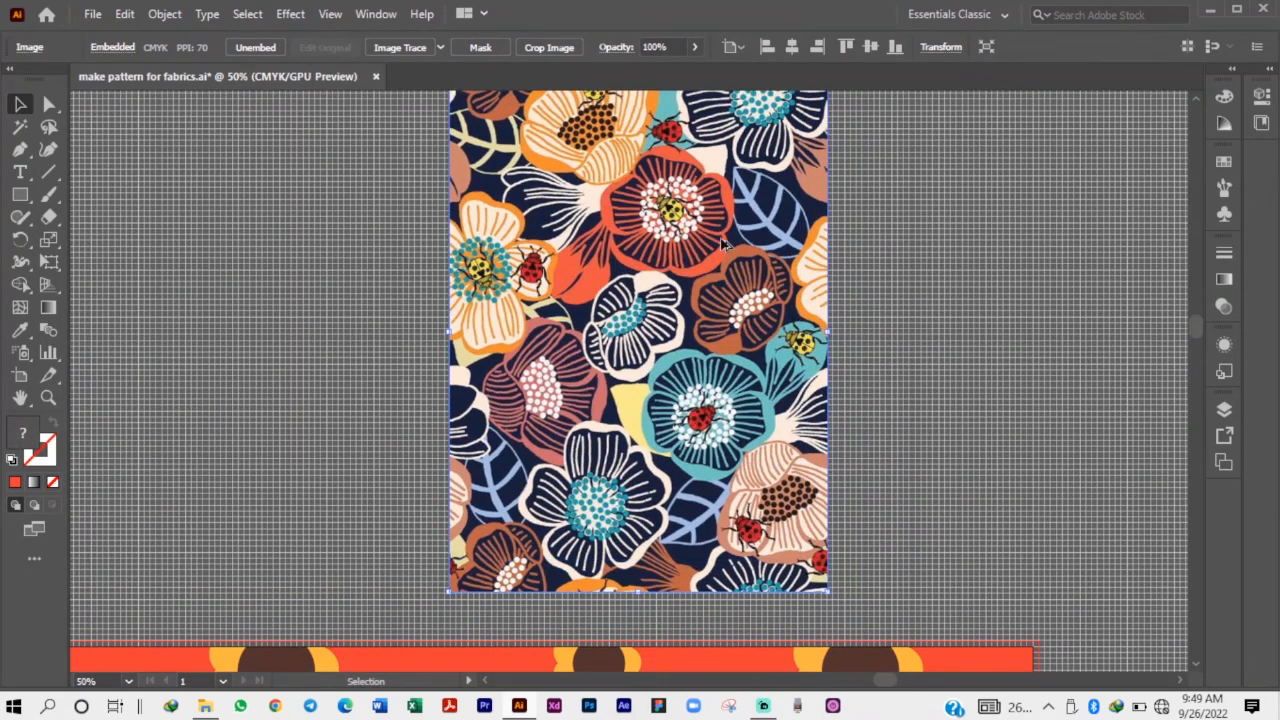
{"action": "scroll", "coordinate": [731, 231], "scroll_direction": "up", "scroll_amount": 2}
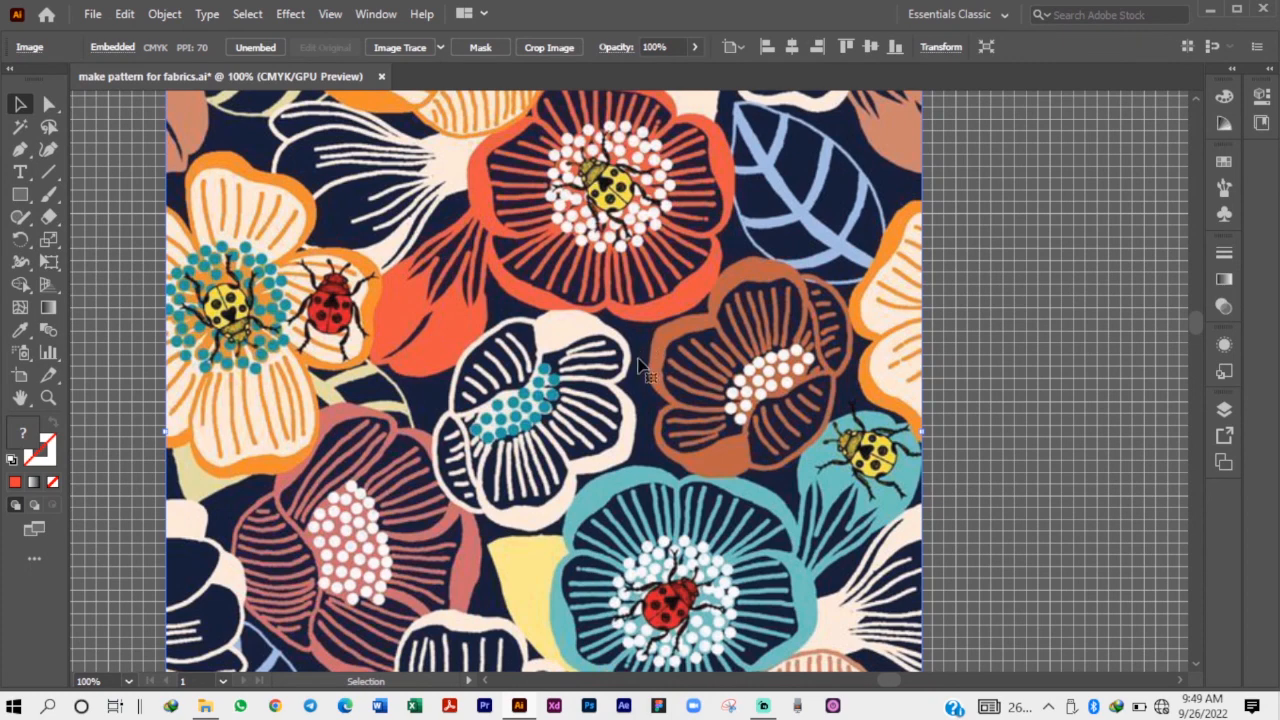
{"action": "scroll", "coordinate": [600, 348], "scroll_direction": "down", "scroll_amount": 1}
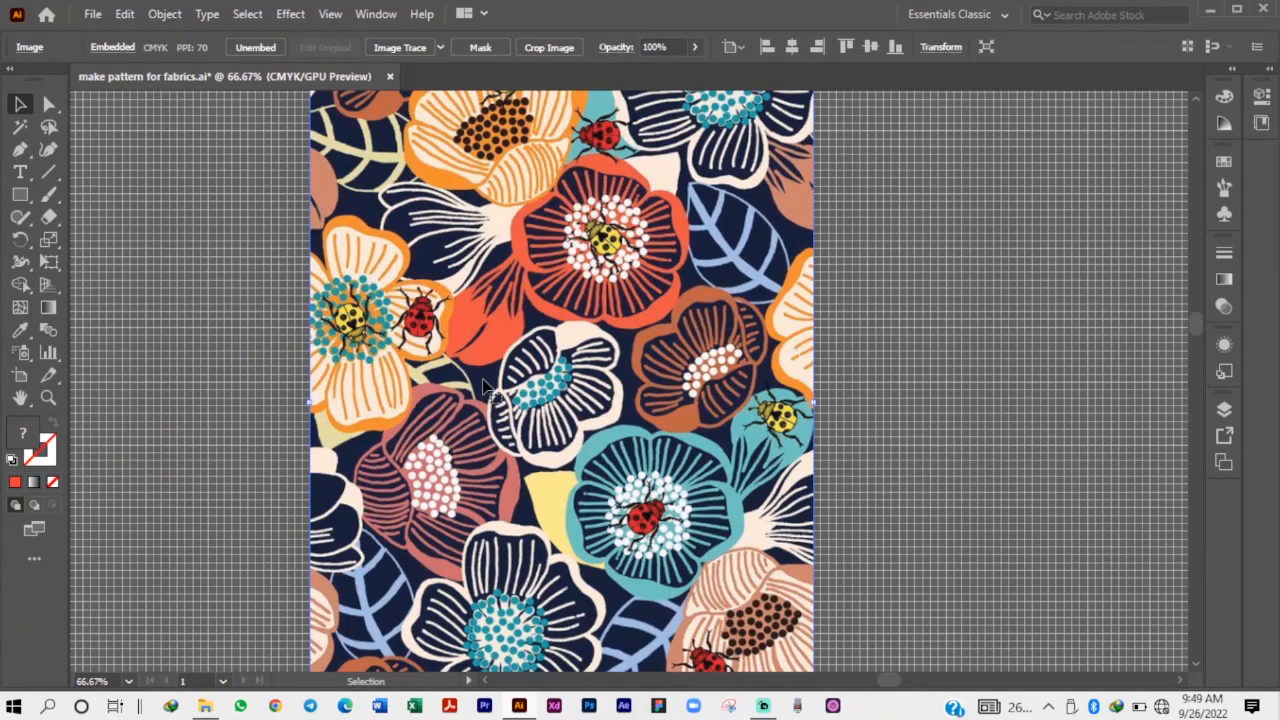
{"action": "scroll", "coordinate": [513, 334], "scroll_direction": "down", "scroll_amount": 1}
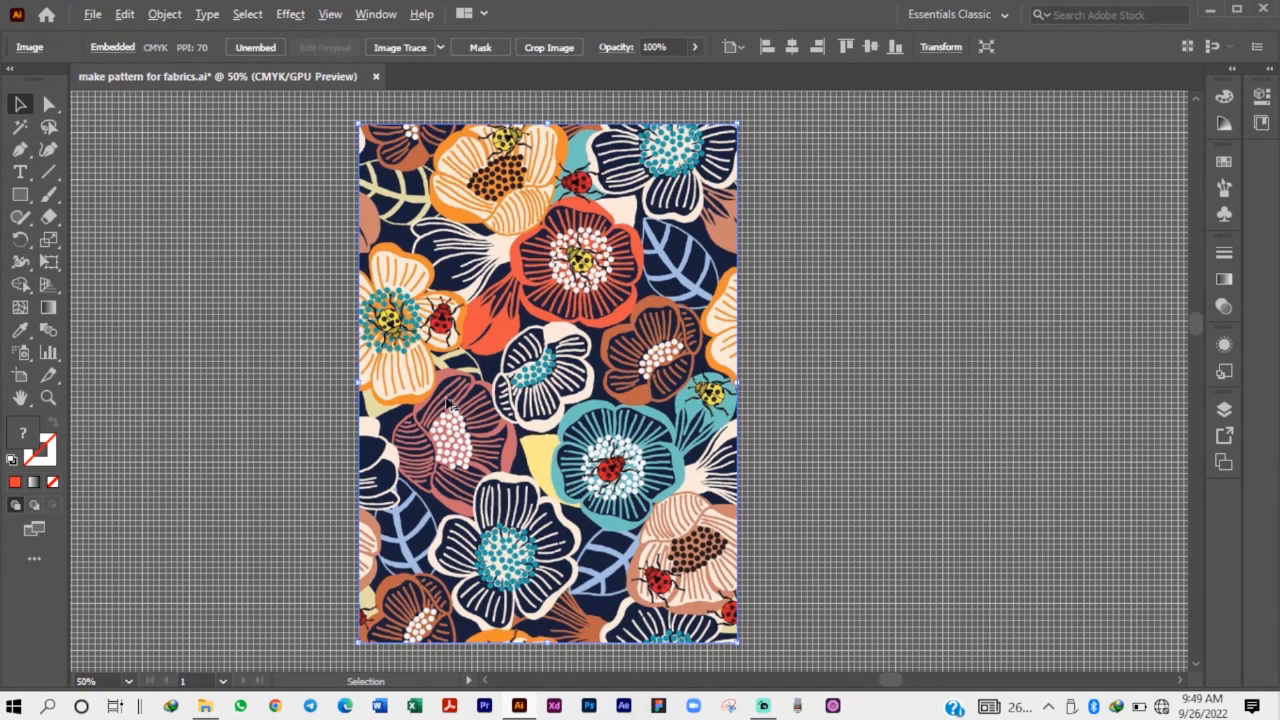
{"action": "scroll", "coordinate": [396, 406], "scroll_direction": "down", "scroll_amount": 1}
{"action": "scroll", "coordinate": [519, 316], "scroll_direction": "down", "scroll_amount": 1}
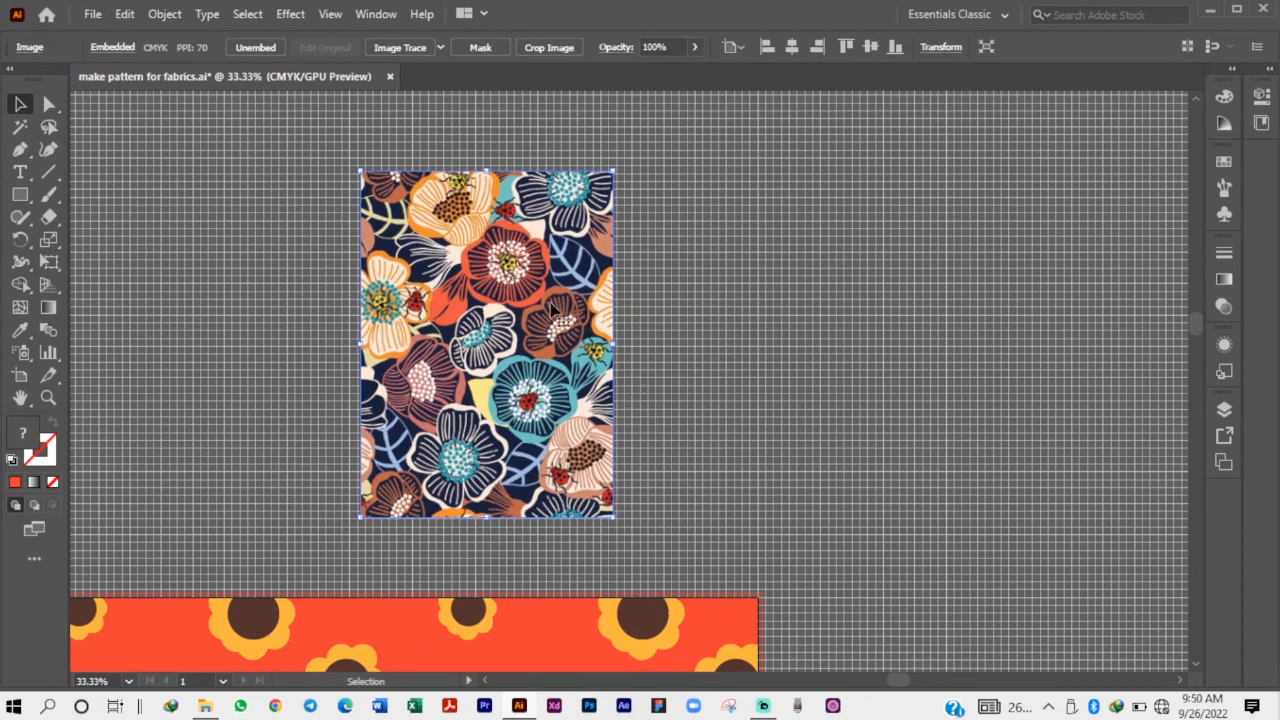
{"action": "key", "text": "ctrl+plus"}
{"action": "key", "text": "ctrl+plus"}
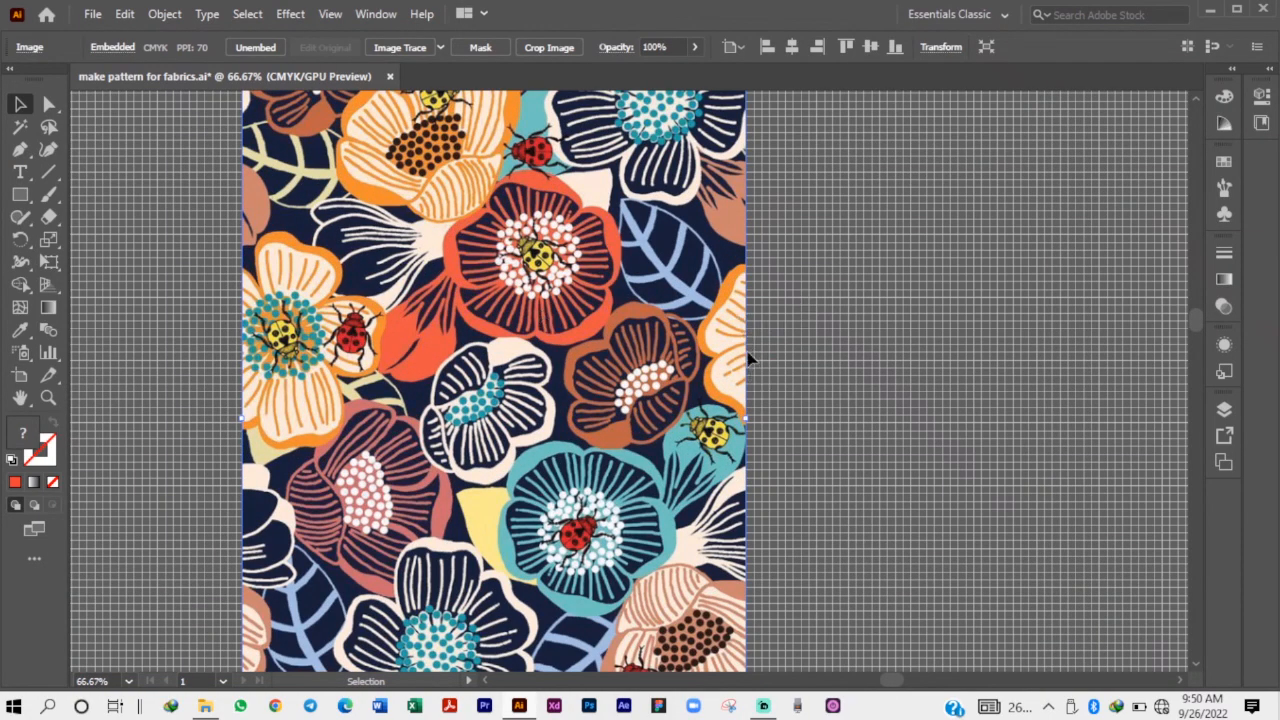
{"action": "key", "text": "ctrl+minus"}
{"action": "scroll", "coordinate": [590, 400], "scroll_direction": "down", "scroll_amount": 1}
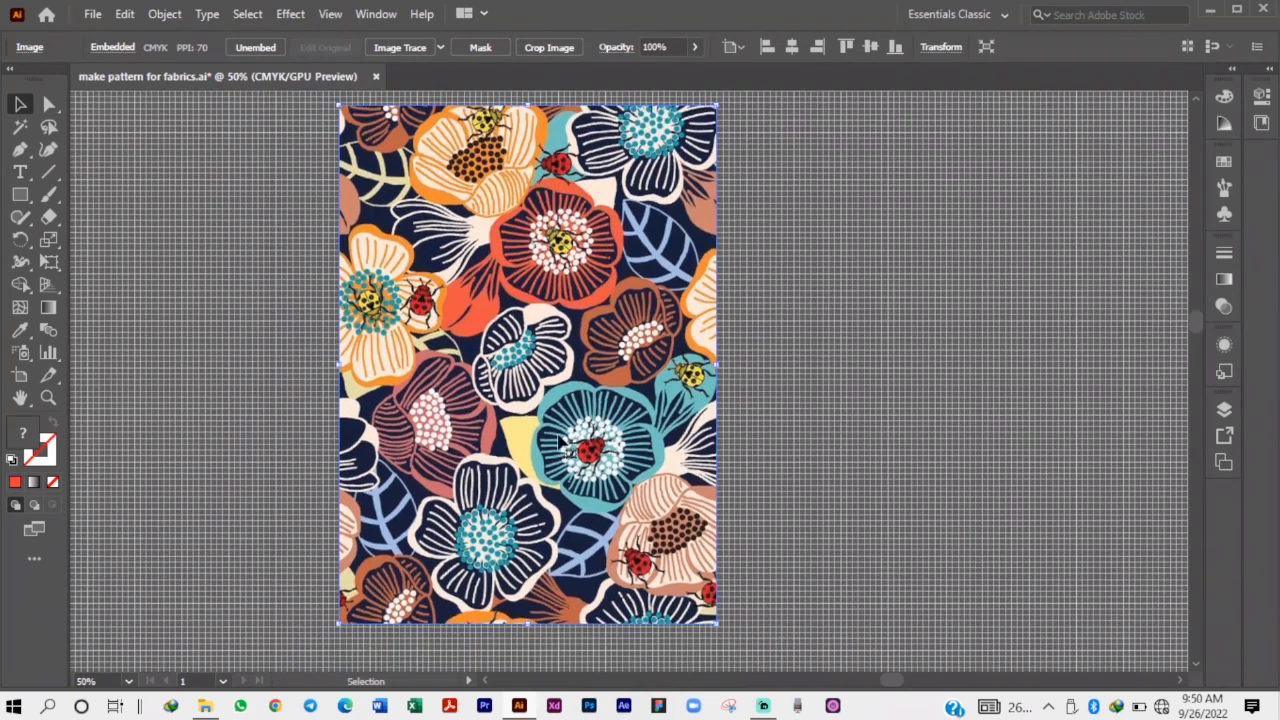
{"action": "scroll", "coordinate": [423, 479], "scroll_direction": "up", "scroll_amount": 1}
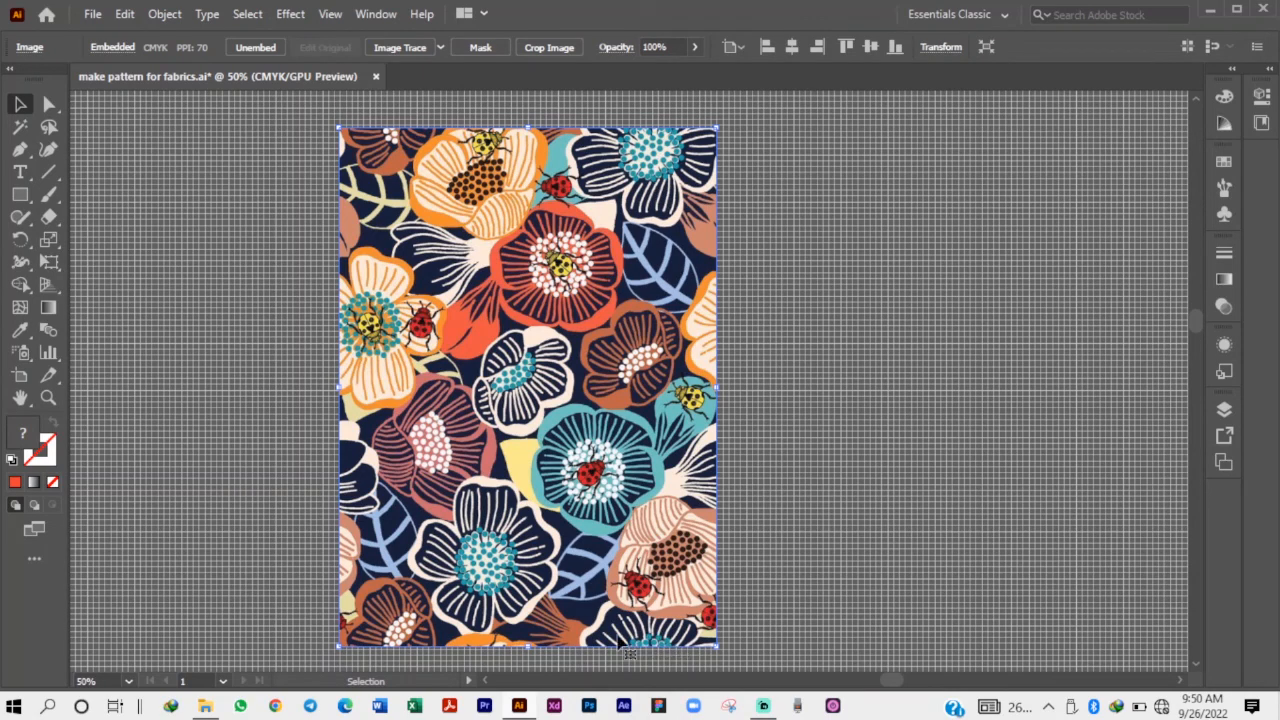
{"action": "key", "text": "ctrl+minus"}
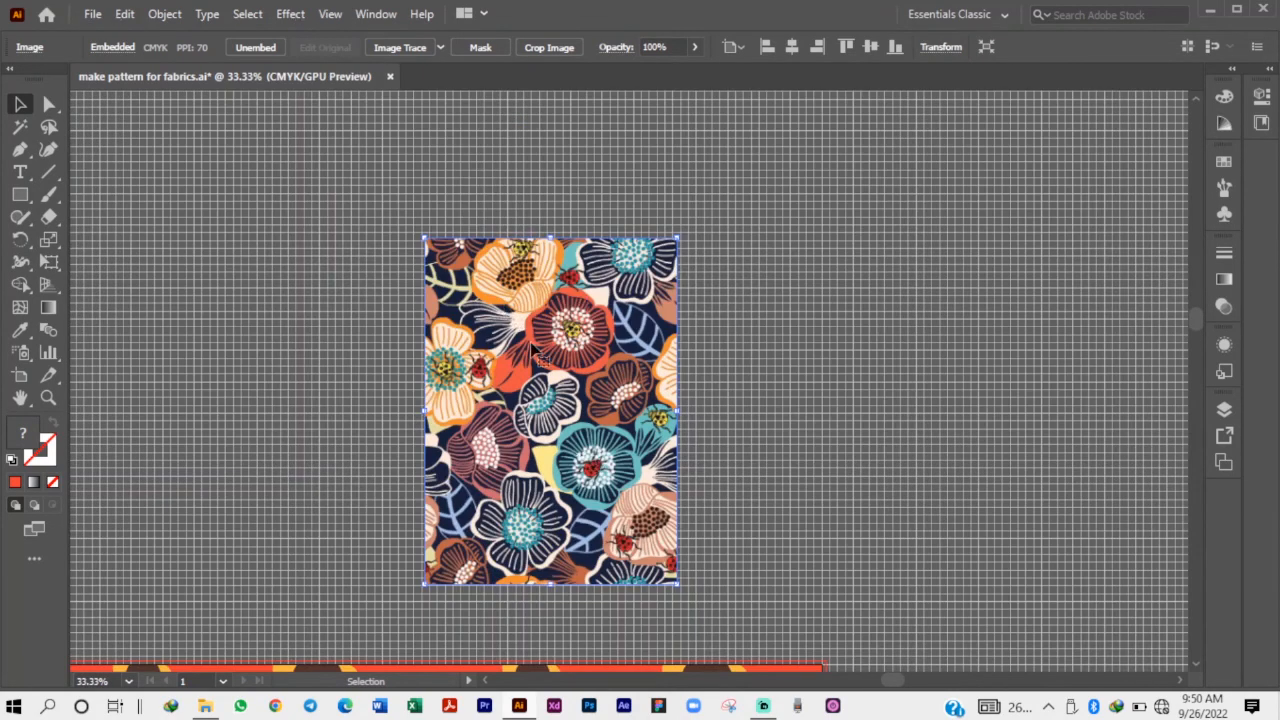
Move the floral image higher above the red sunflower artboard, still near the artboard's right end.
{"action": "key", "text": "ctrl+minus"}
{"action": "scroll", "coordinate": [596, 305], "scroll_direction": "down", "scroll_amount": 1}
{"action": "left_click_drag", "start_coordinate": [600, 347], "coordinate": [576, 300]}
{"action": "scroll", "coordinate": [576, 305], "scroll_direction": "up", "scroll_amount": 2}
{"action": "scroll", "coordinate": [578, 307], "scroll_direction": "up", "scroll_amount": 1}
{"action": "scroll", "coordinate": [655, 320], "scroll_direction": "down", "scroll_amount": 3}
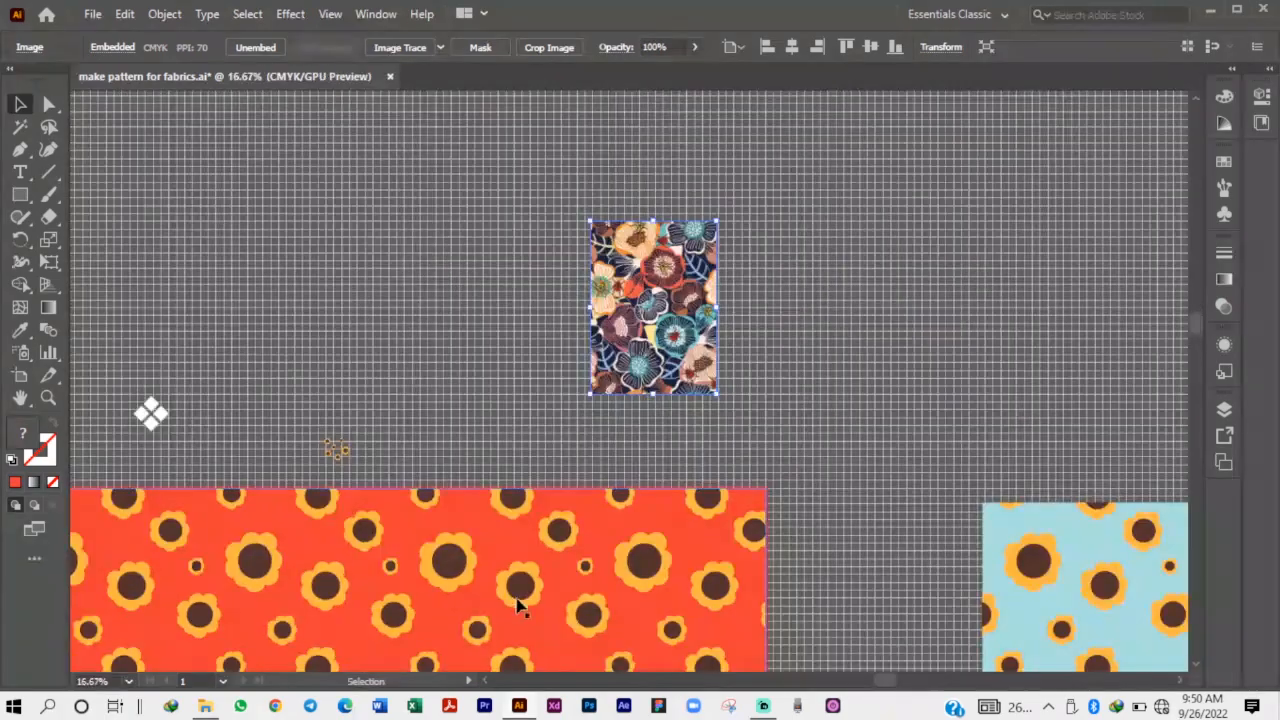
Examine the teal flower, the ladybirds and the surrounding motifs in the lower half of the floral image.
{"action": "scroll", "coordinate": [690, 272], "scroll_direction": "up", "scroll_amount": 1}
{"action": "scroll", "coordinate": [684, 292], "scroll_direction": "up", "scroll_amount": 1}
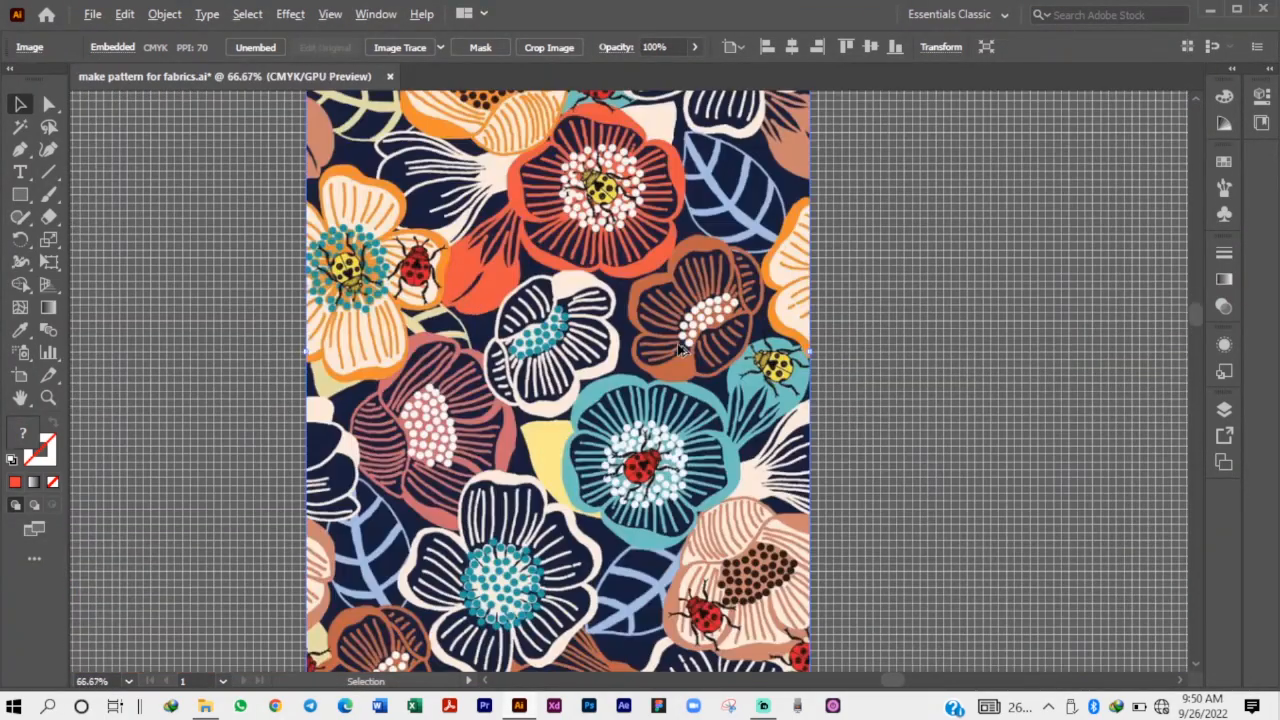
{"action": "scroll", "coordinate": [569, 441], "scroll_direction": "down", "scroll_amount": 2}
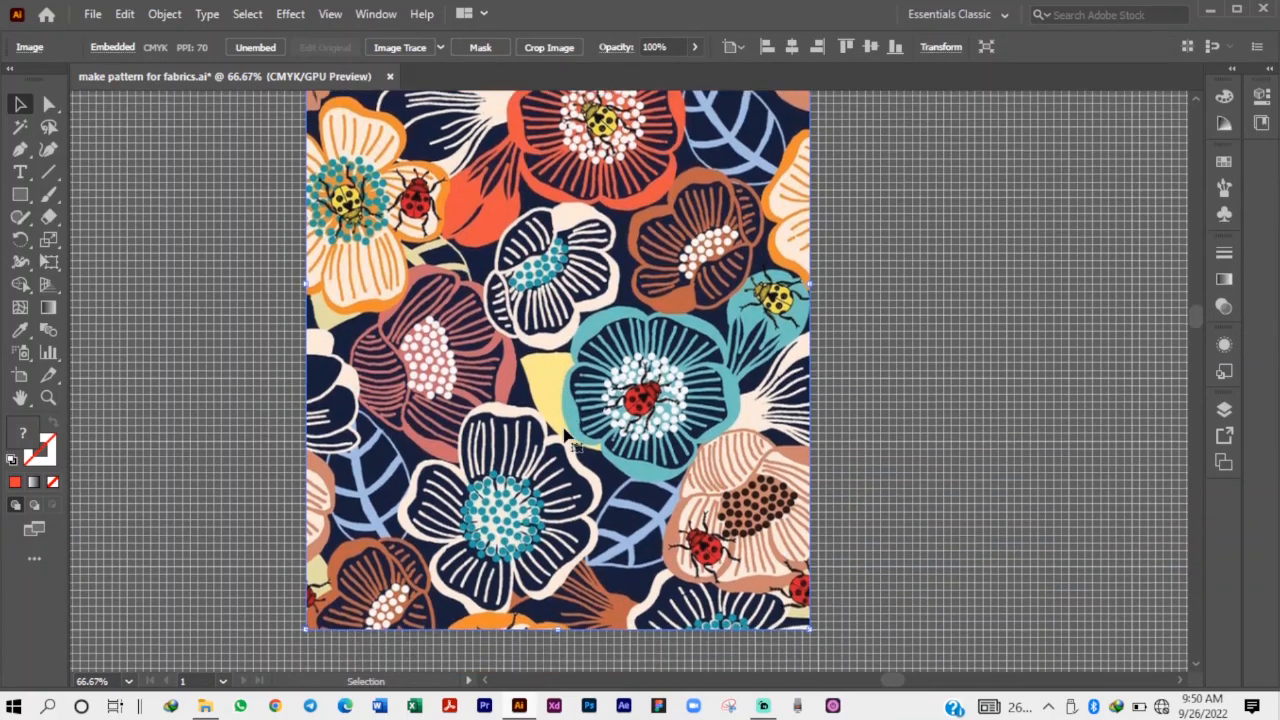
{"action": "scroll", "coordinate": [567, 437], "scroll_direction": "down", "scroll_amount": 1}
{"action": "scroll", "coordinate": [567, 437], "scroll_direction": "up", "scroll_amount": 1}
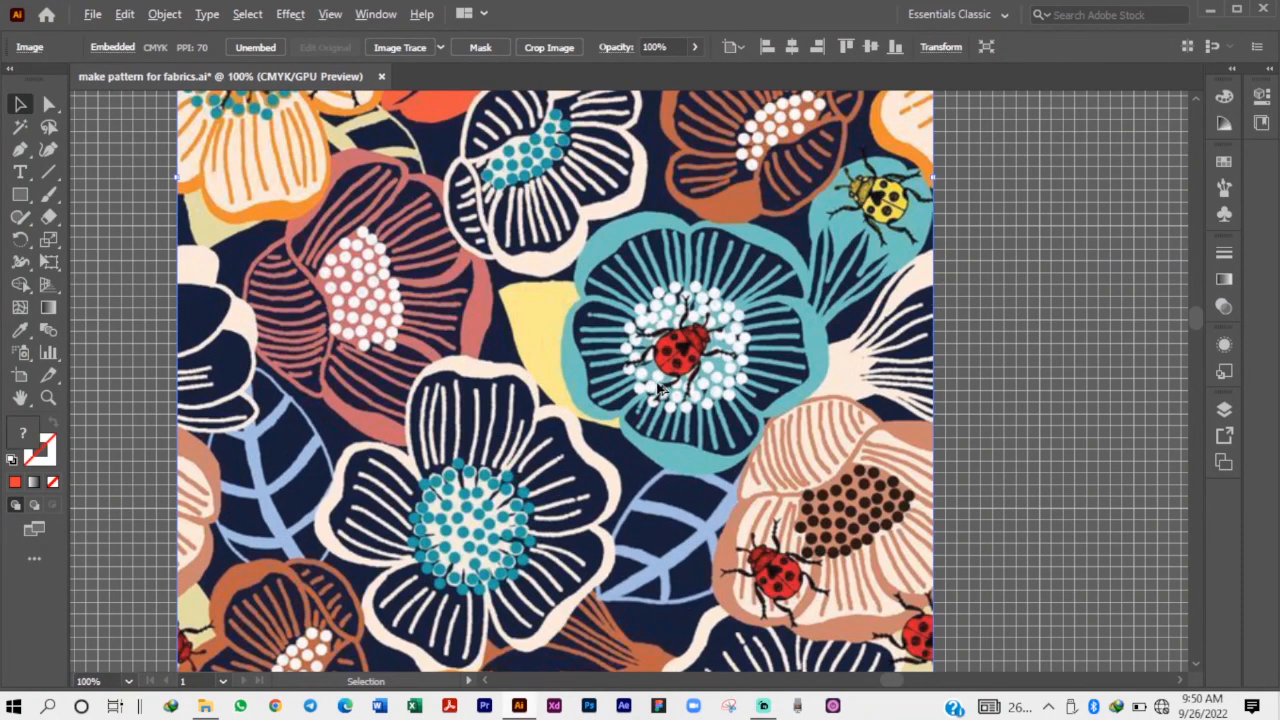
{"action": "scroll", "coordinate": [663, 389], "scroll_direction": "down", "scroll_amount": 1}
{"action": "scroll", "coordinate": [625, 385], "scroll_direction": "down", "scroll_amount": 2}
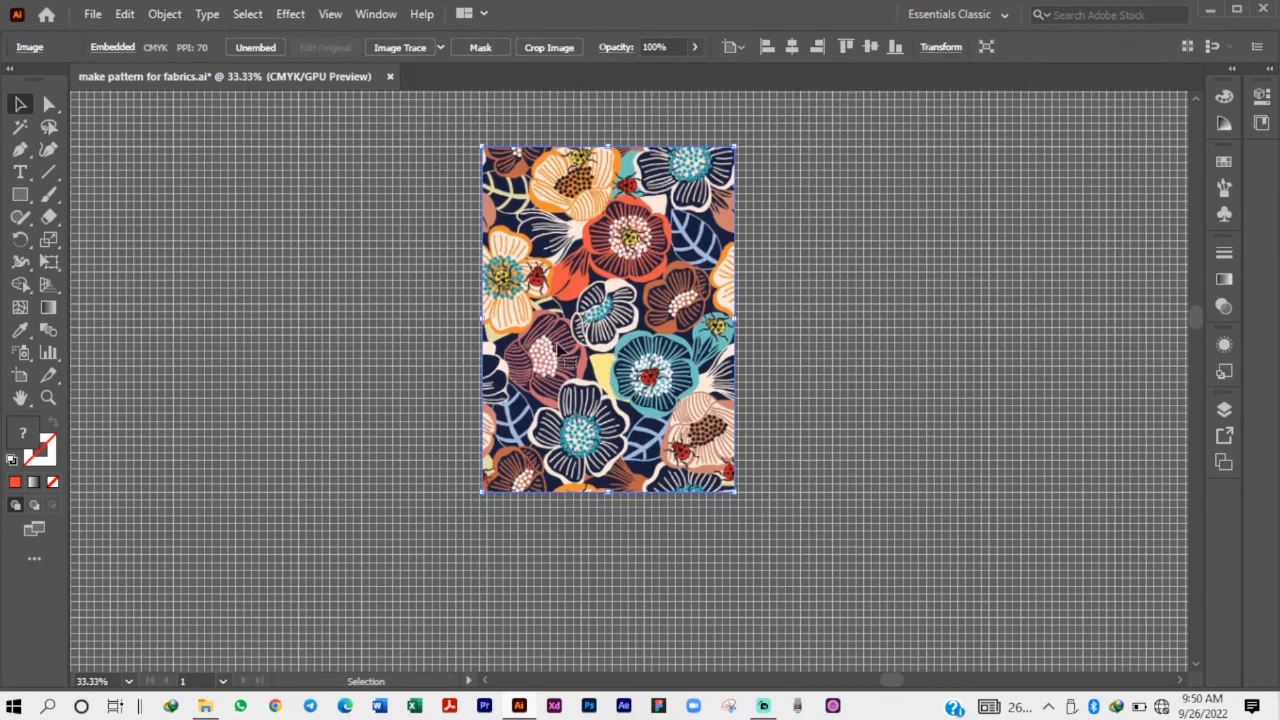
Move the floral image to above the middle of the red sunflower artboard and deselect it.
{"action": "scroll", "coordinate": [653, 344], "scroll_direction": "down", "scroll_amount": 2}
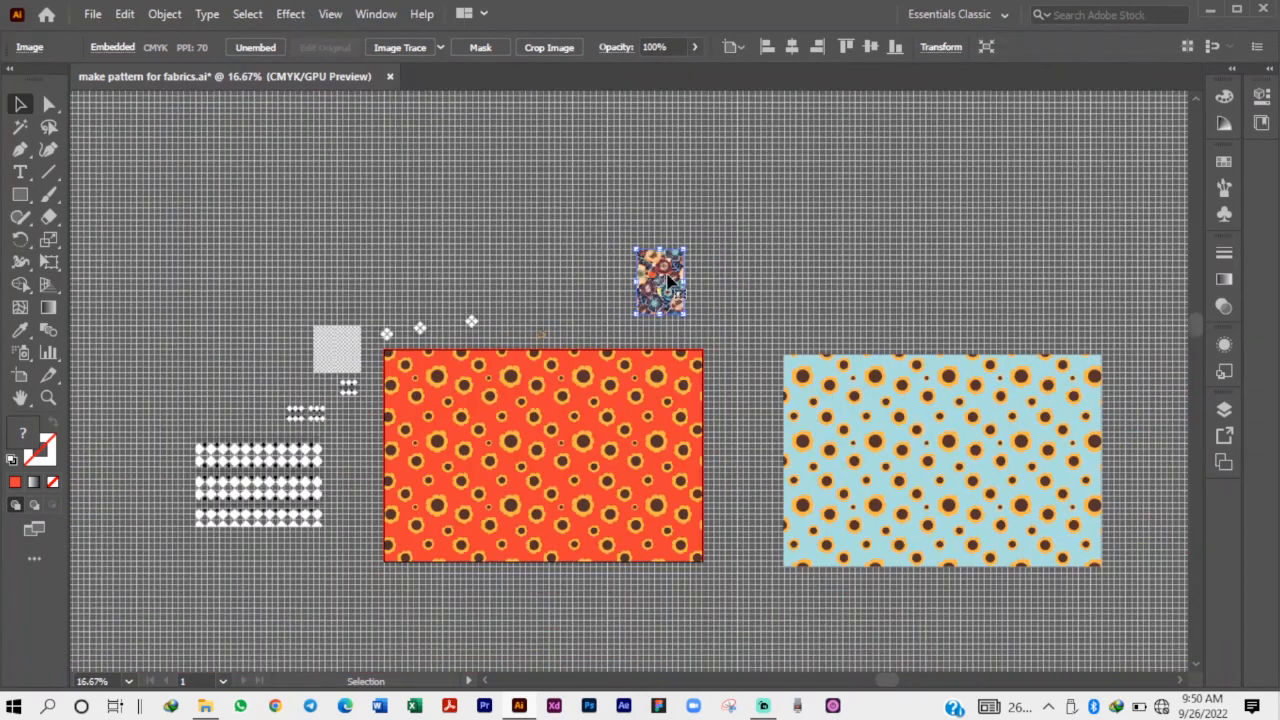
{"action": "left_click_drag", "start_coordinate": [672, 283], "coordinate": [560, 283]}
{"action": "left_click", "coordinate": [655, 293]}
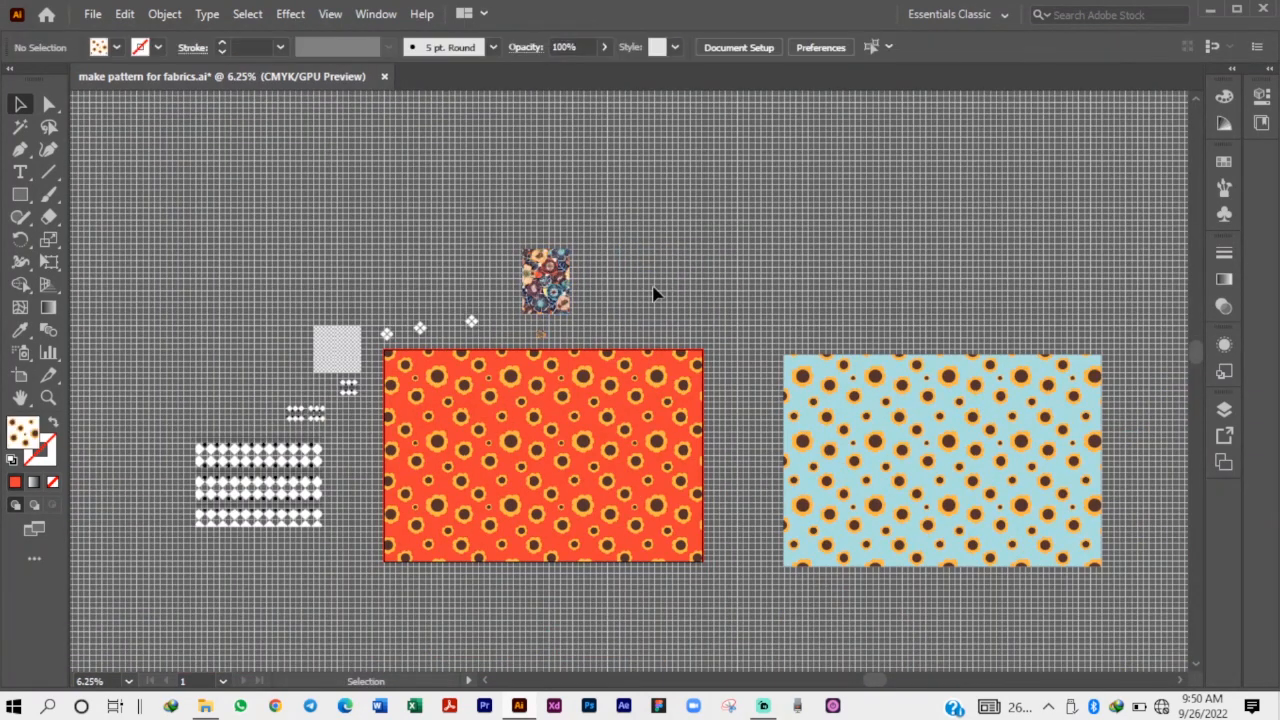